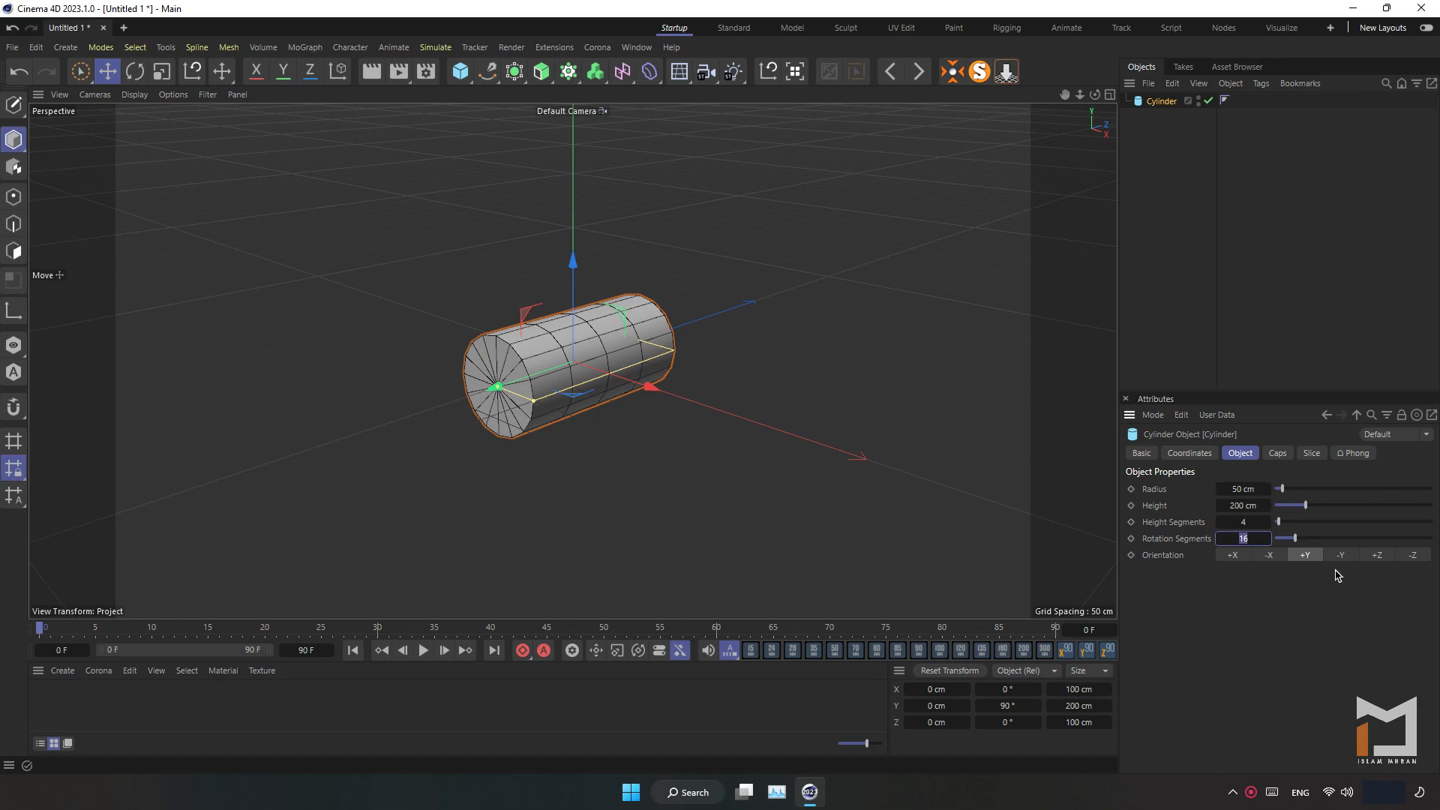
# - Set the cylinder's rotation segments to 40
pyautogui.press('Return')
pyautogui.keyDown('alt'); pyautogui.moveTo(634, 402); pyautogui.dragTo(550, 386); pyautogui.keyUp('alt')
pyautogui.scroll(3, 550, 386)
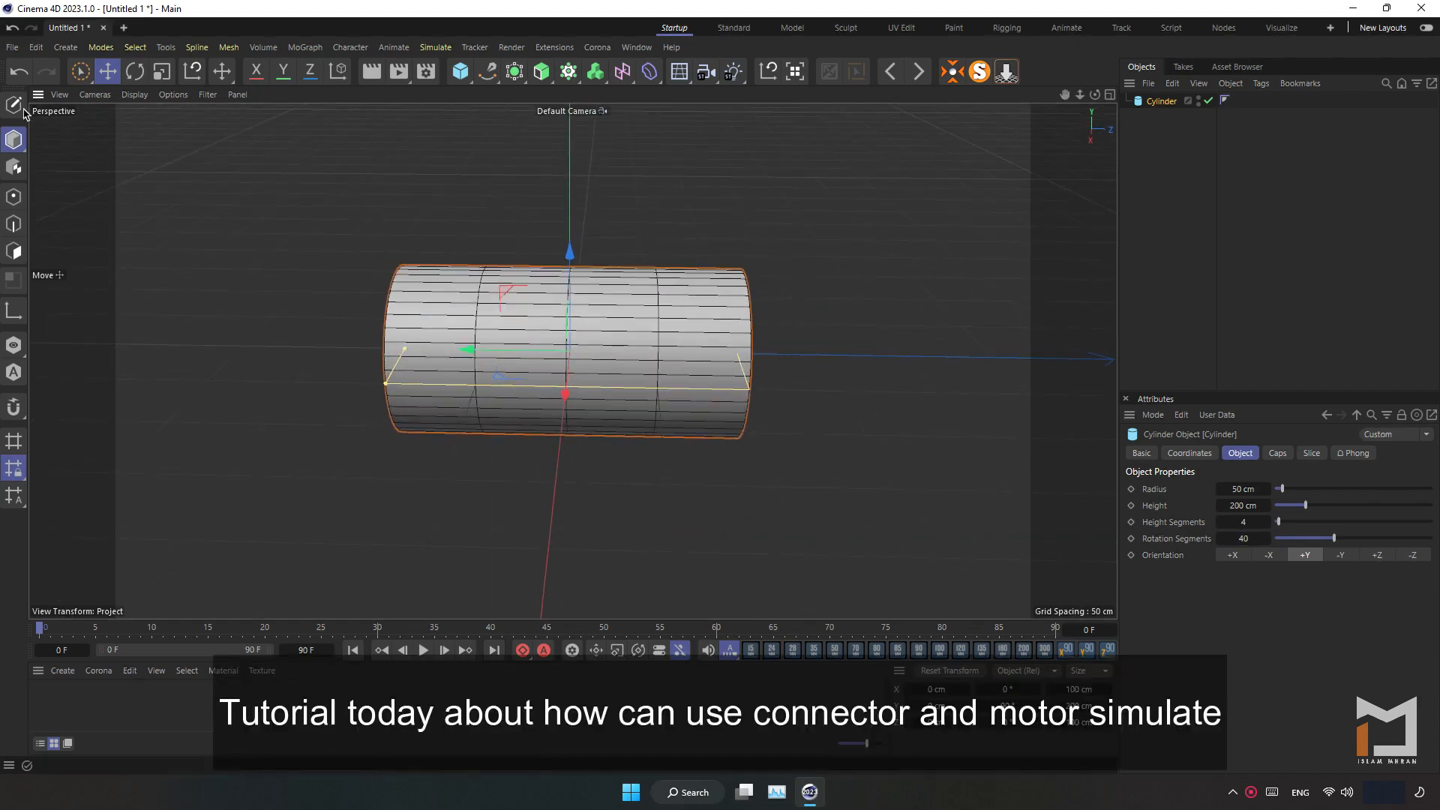
# - Make the cylinder editable and brush-select the polygons of its two middle bands all the way around, including hidden ones
pyautogui.press('c')
pyautogui.click(13, 252)
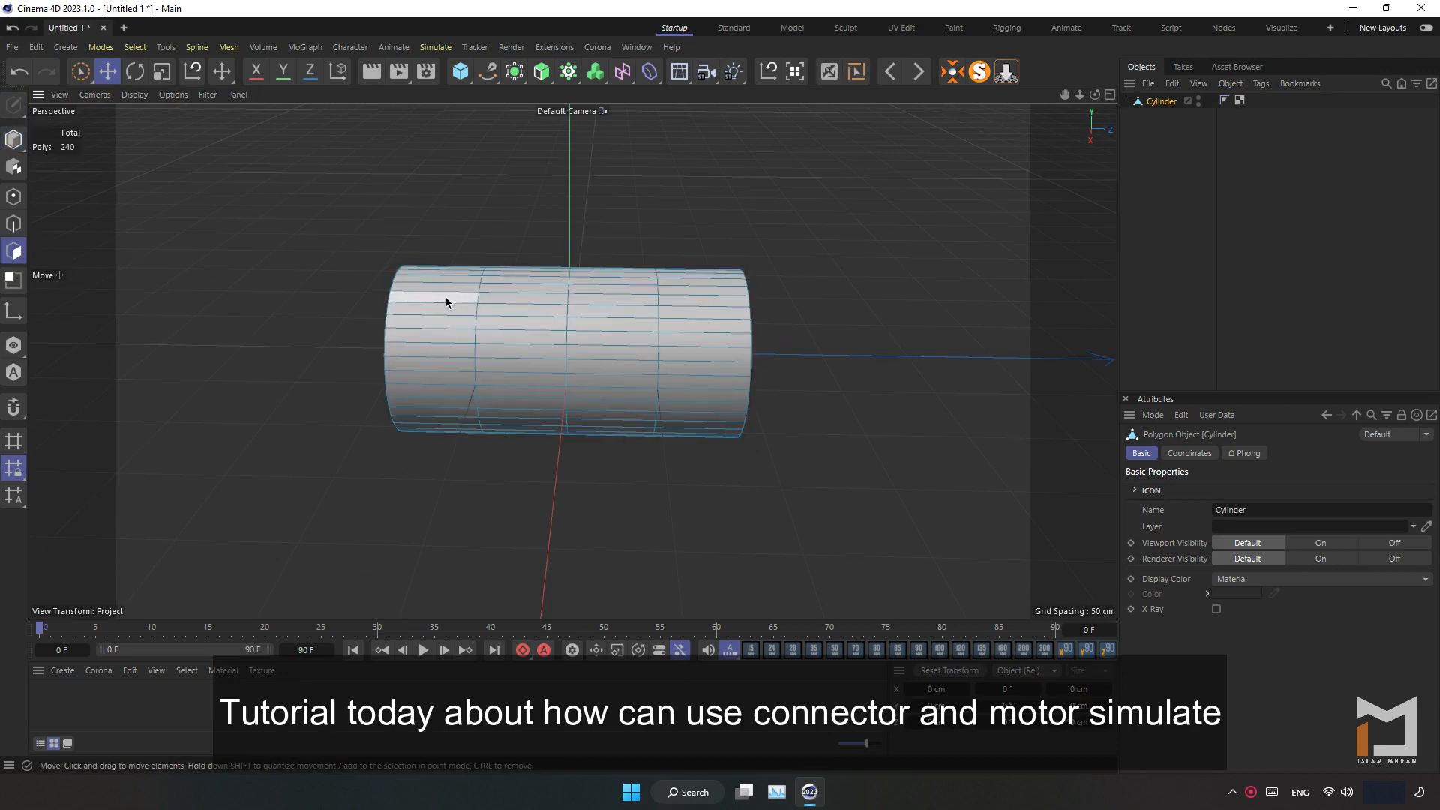
pyautogui.keyDown('alt'); pyautogui.moveTo(447, 299); pyautogui.dragTo(473, 299); pyautogui.keyUp('alt')
pyautogui.click(88, 73)
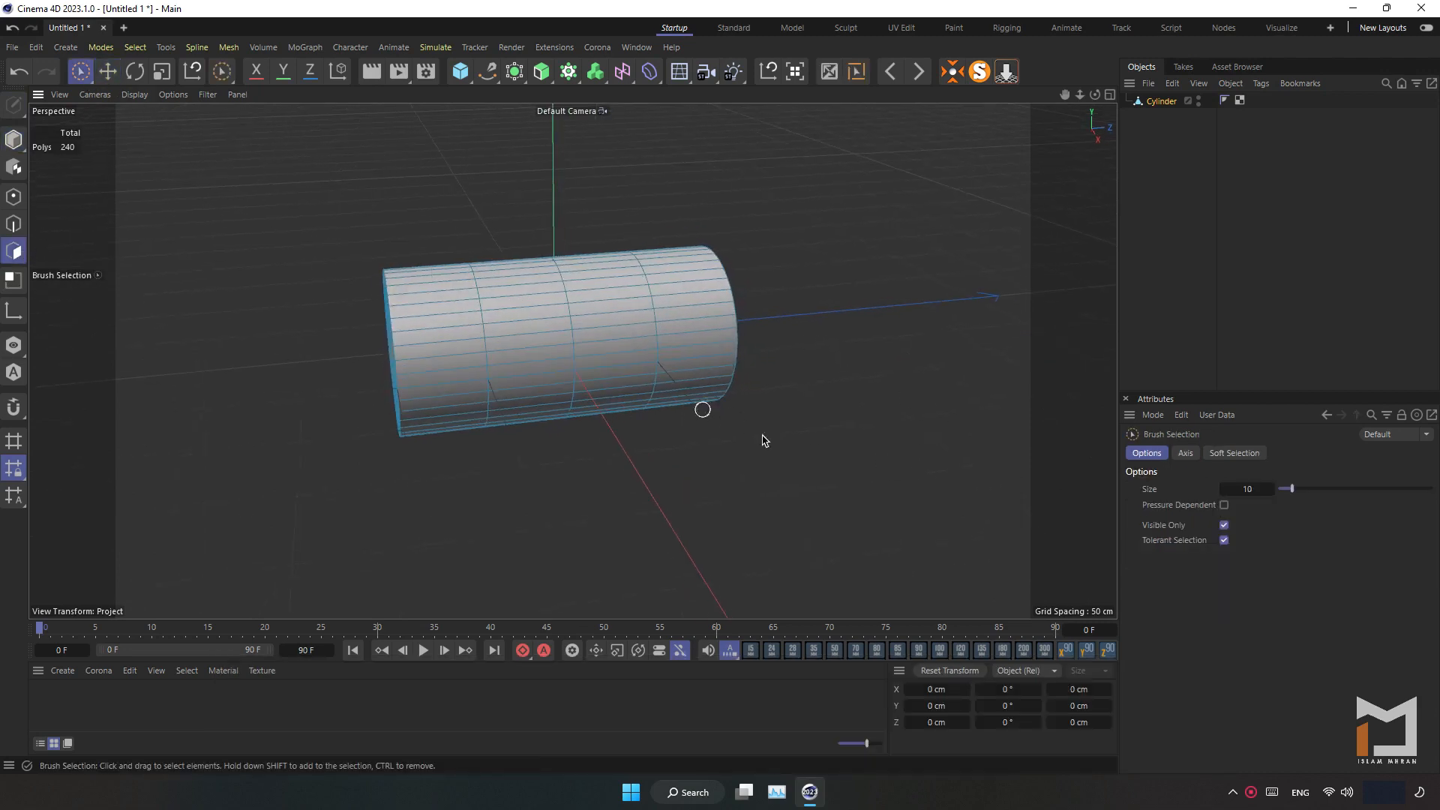
pyautogui.keyDown('alt'); pyautogui.moveTo(962, 513); pyautogui.dragTo(704, 469); pyautogui.keyUp('alt')
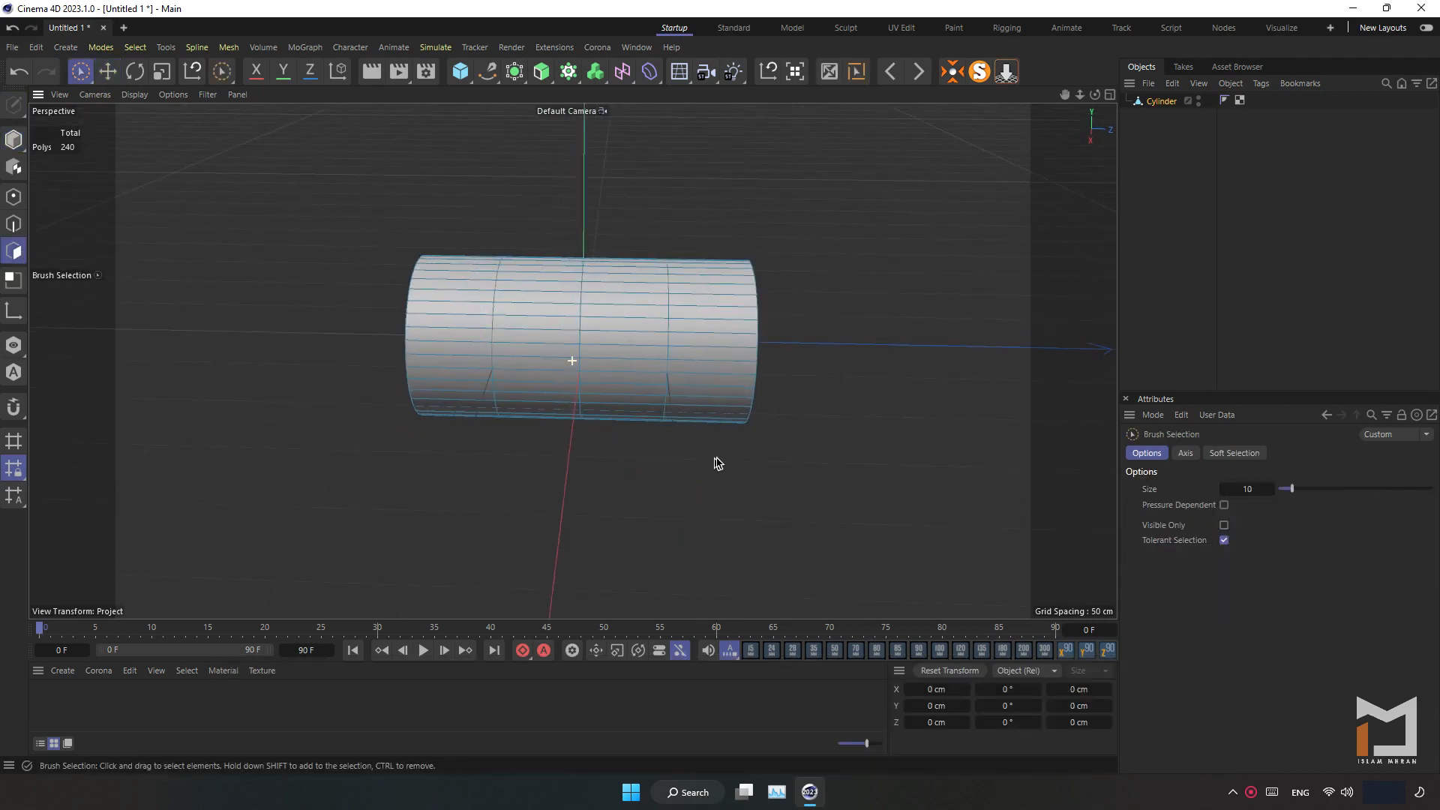
pyautogui.moveTo(578, 425)
pyautogui.mouseDown()
pyautogui.moveTo(585, 264)
pyautogui.moveTo(574, 357)
pyautogui.mouseUp()
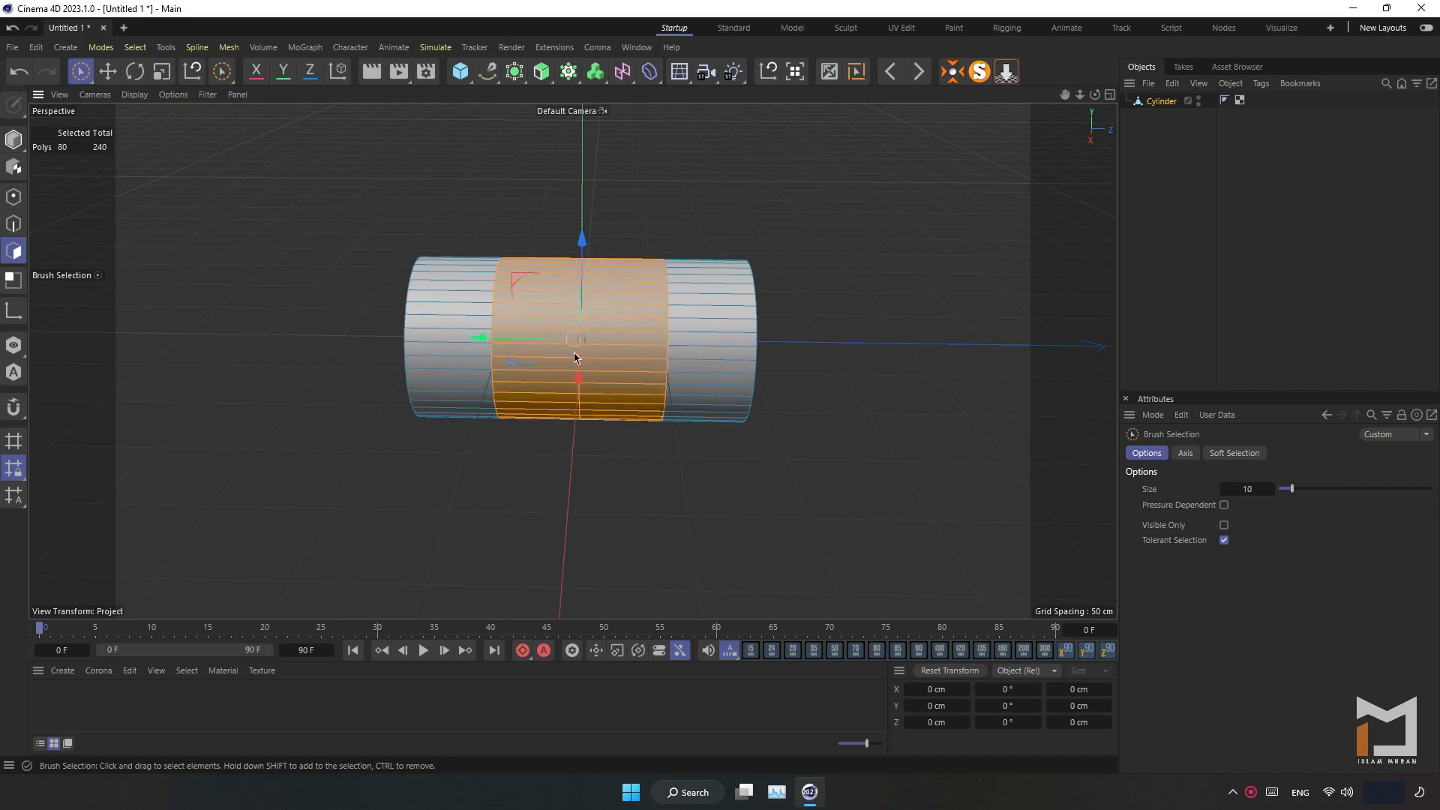
# - Extrude the selected middle polygons inward with an offset of about -39.2 cm to form a thin axle between two wheels
pyautogui.keyDown('alt'); pyautogui.moveTo(597, 439); pyautogui.dragTo(707, 435); pyautogui.keyUp('alt')
pyautogui.rightClick(708, 434)
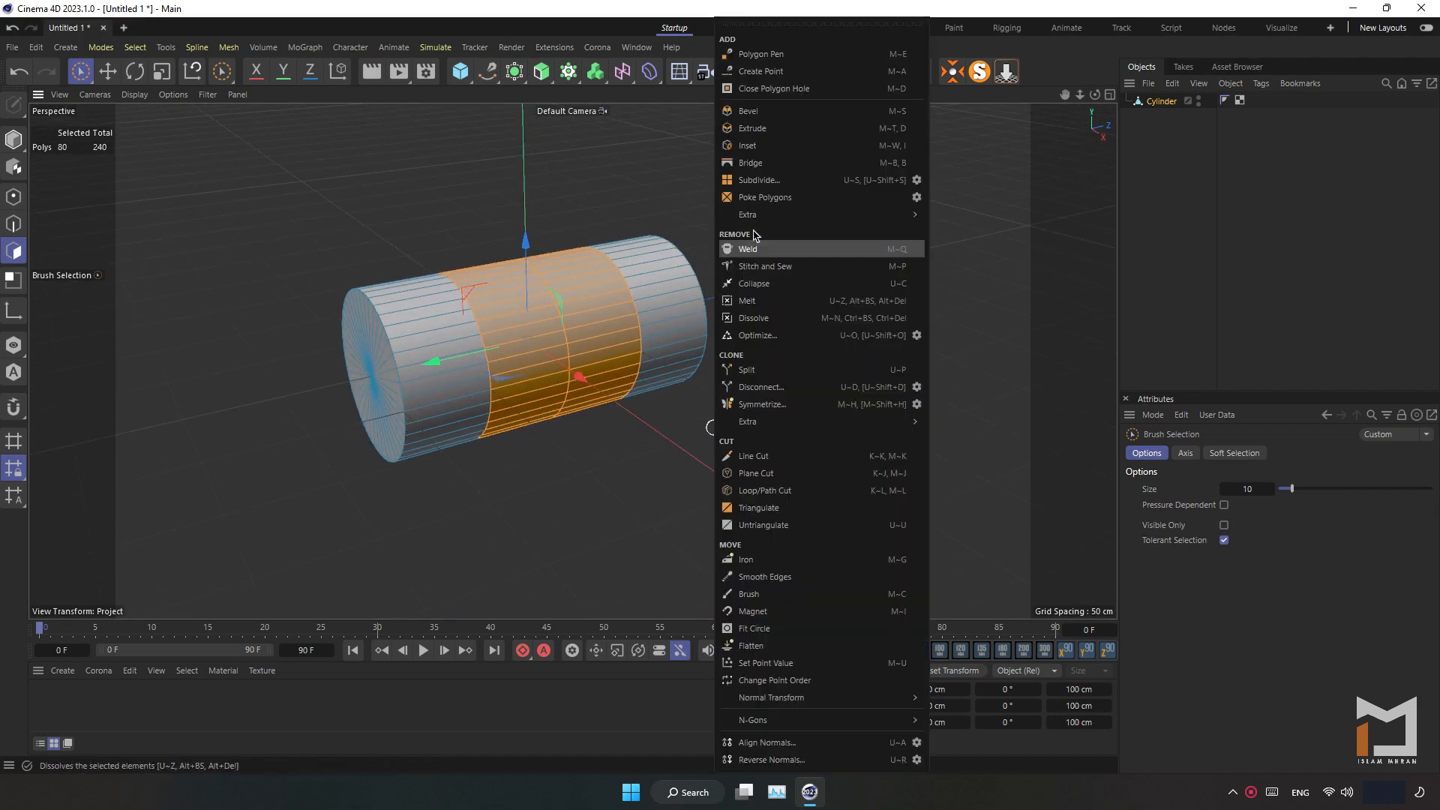
pyautogui.click(773, 129)
pyautogui.moveTo(773, 338); pyautogui.dragTo(615, 337)
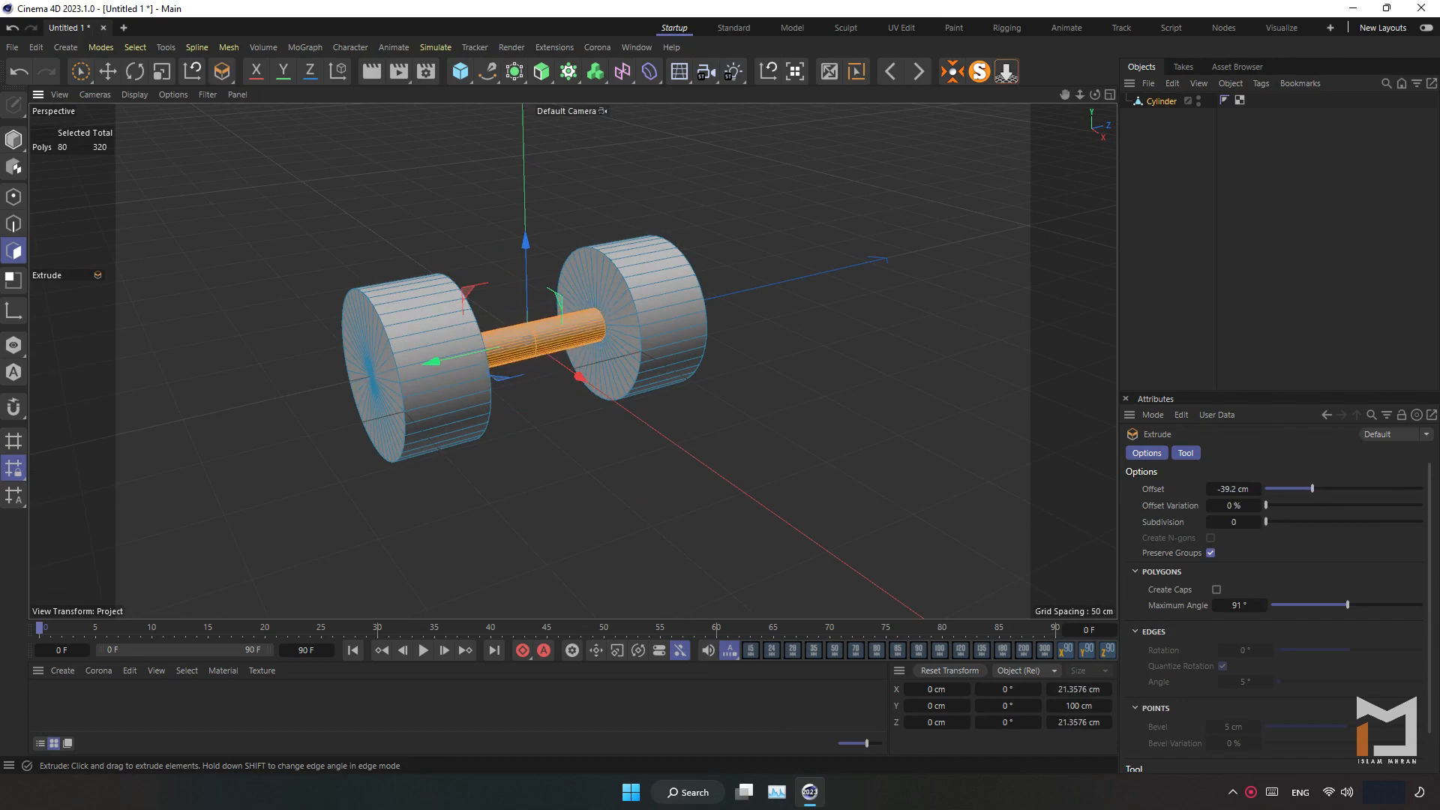
# - Select all polygons of both wheels' outer end caps using Brush Selection limited to visible elements
pyautogui.keyDown('alt'); pyautogui.moveTo(545, 384); pyautogui.dragTo(623, 399); pyautogui.keyUp('alt')
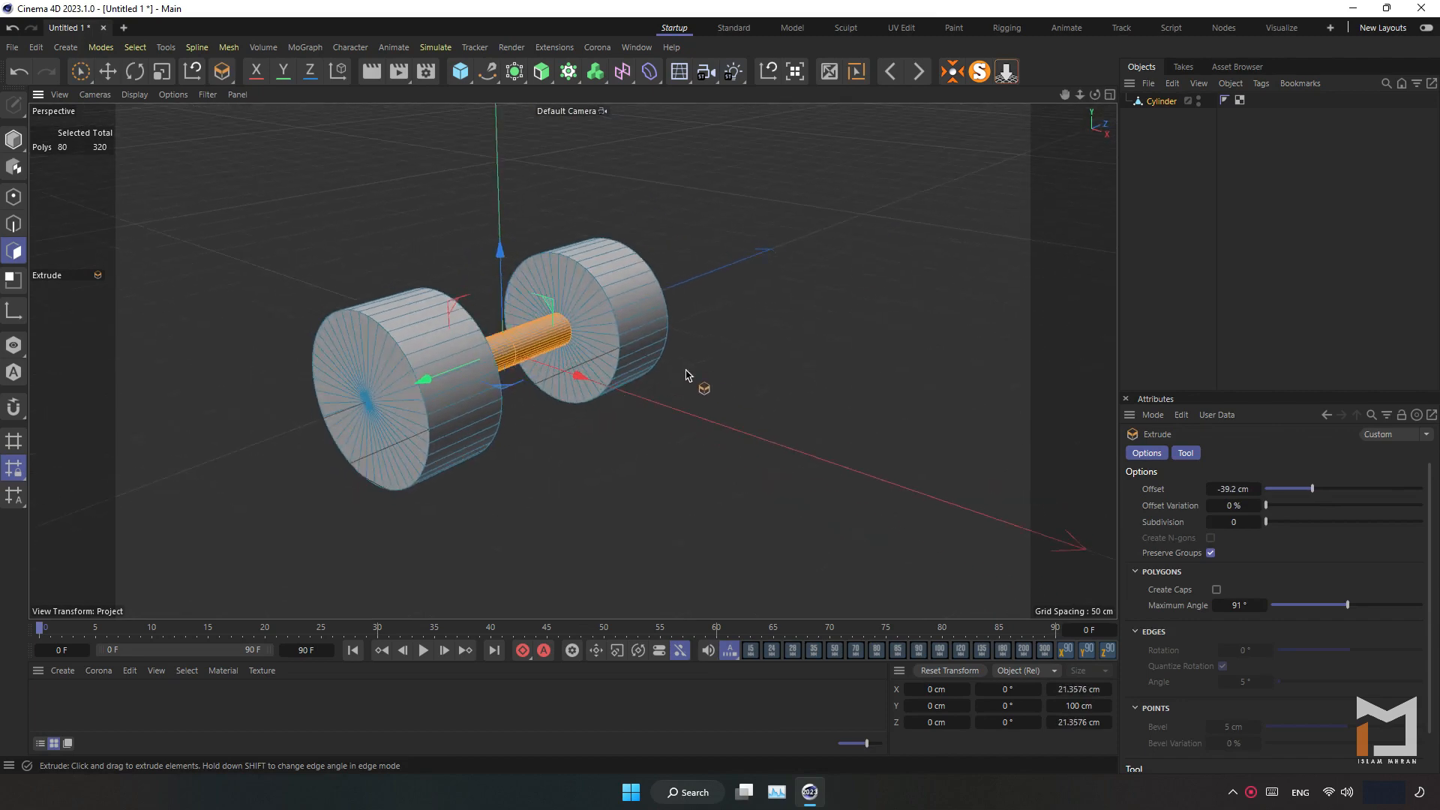
pyautogui.click(80, 71)
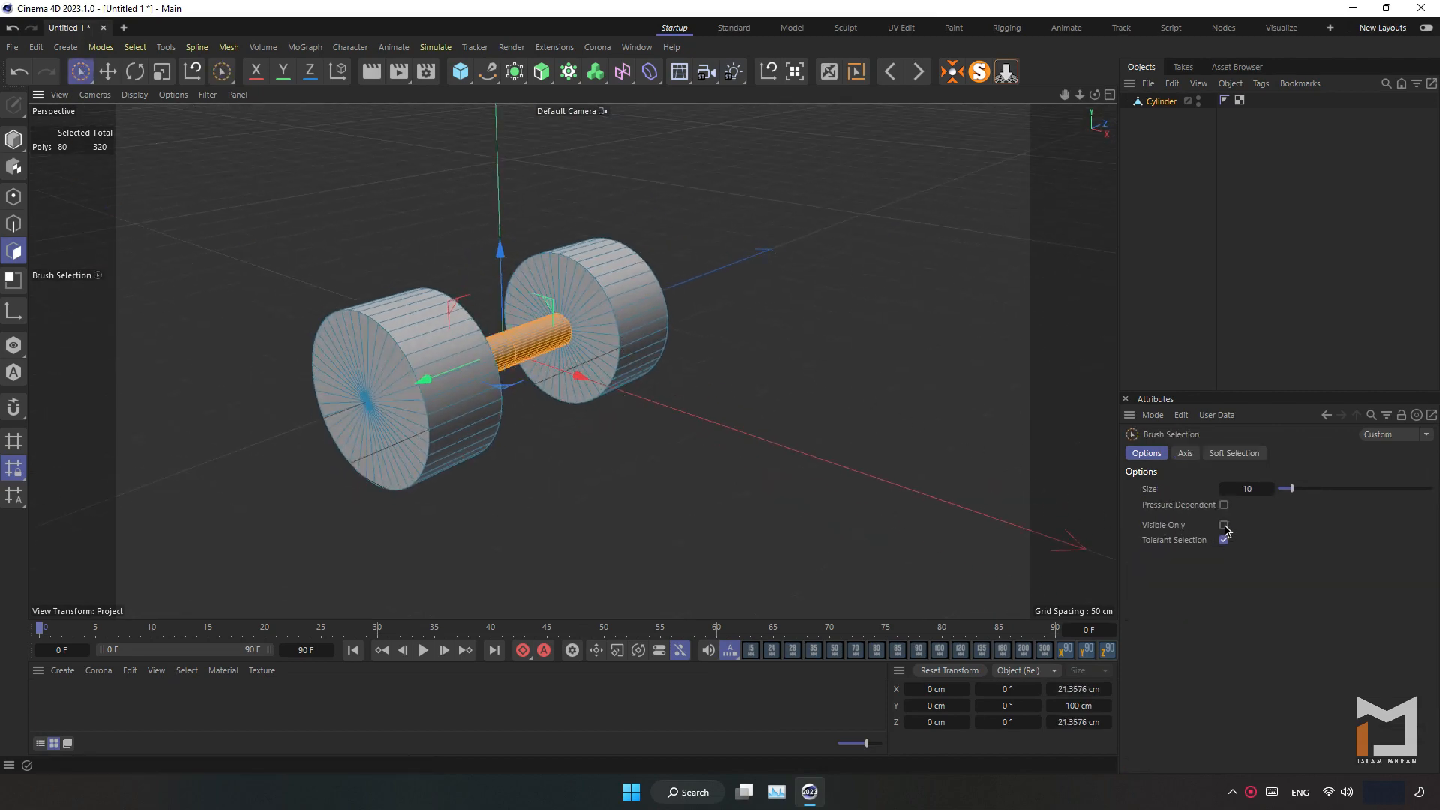
pyautogui.click(1224, 525)
pyautogui.click(404, 432)
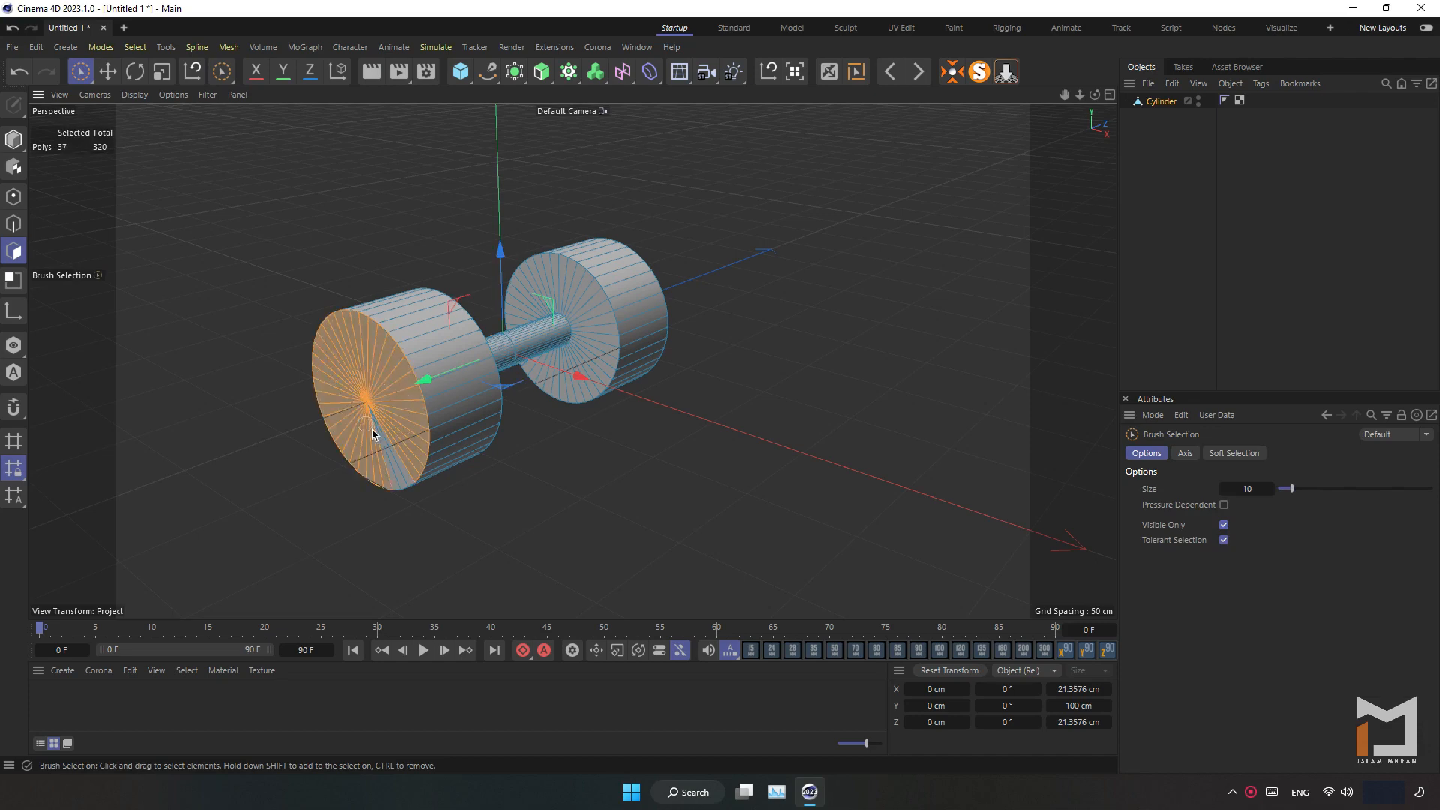
pyautogui.moveTo(372, 430); pyautogui.dragTo(398, 443)
pyautogui.moveTo(621, 372)
pyautogui.keyDown('alt'); pyautogui.mouseDown()
pyautogui.moveTo(469, 412)
pyautogui.moveTo(363, 373)
pyautogui.mouseUp(); pyautogui.keyUp('alt')
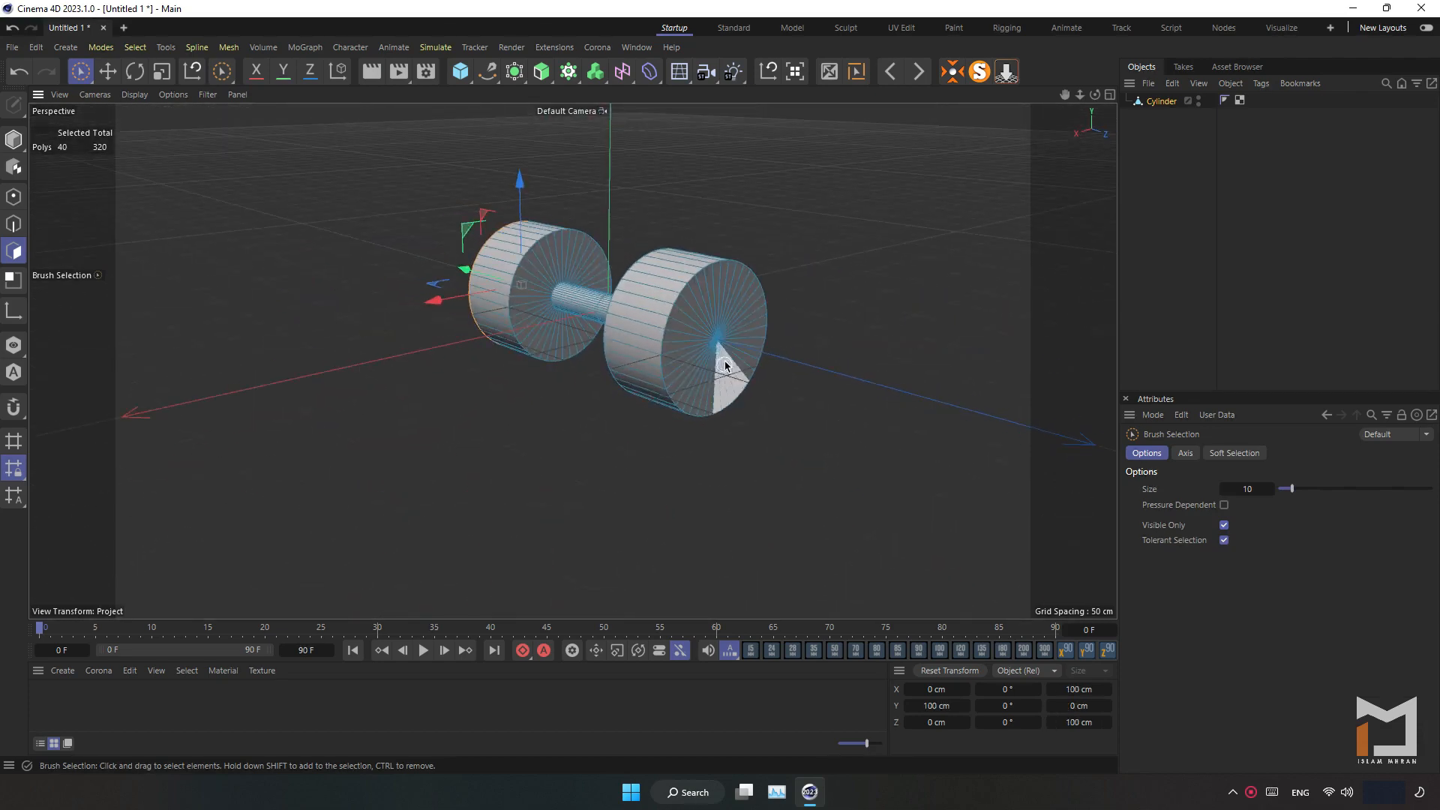
pyautogui.keyDown('shift'); pyautogui.moveTo(712, 360); pyautogui.dragTo(705, 374); pyautogui.keyUp('shift')
# - Inset both outer end caps to about 72.3 cm across and extrude them inward with an offset of about -21.8 cm
pyautogui.keyDown('alt'); pyautogui.moveTo(480, 347); pyautogui.dragTo(705, 327); pyautogui.keyUp('alt')
pyautogui.keyDown('alt'); pyautogui.moveTo(402, 342); pyautogui.dragTo(507, 339, button='middle'); pyautogui.keyUp('alt')
pyautogui.keyDown('alt'); pyautogui.moveTo(465, 346); pyautogui.dragTo(501, 344); pyautogui.keyUp('alt')
pyautogui.keyDown('alt'); pyautogui.moveTo(398, 334); pyautogui.dragTo(484, 339, button='right'); pyautogui.keyUp('alt')
pyautogui.keyDown('alt'); pyautogui.moveTo(417, 346); pyautogui.dragTo(466, 350, button='middle'); pyautogui.keyUp('alt')
pyautogui.keyDown('alt'); pyautogui.moveTo(478, 350); pyautogui.dragTo(462, 362, button='right'); pyautogui.keyUp('alt')
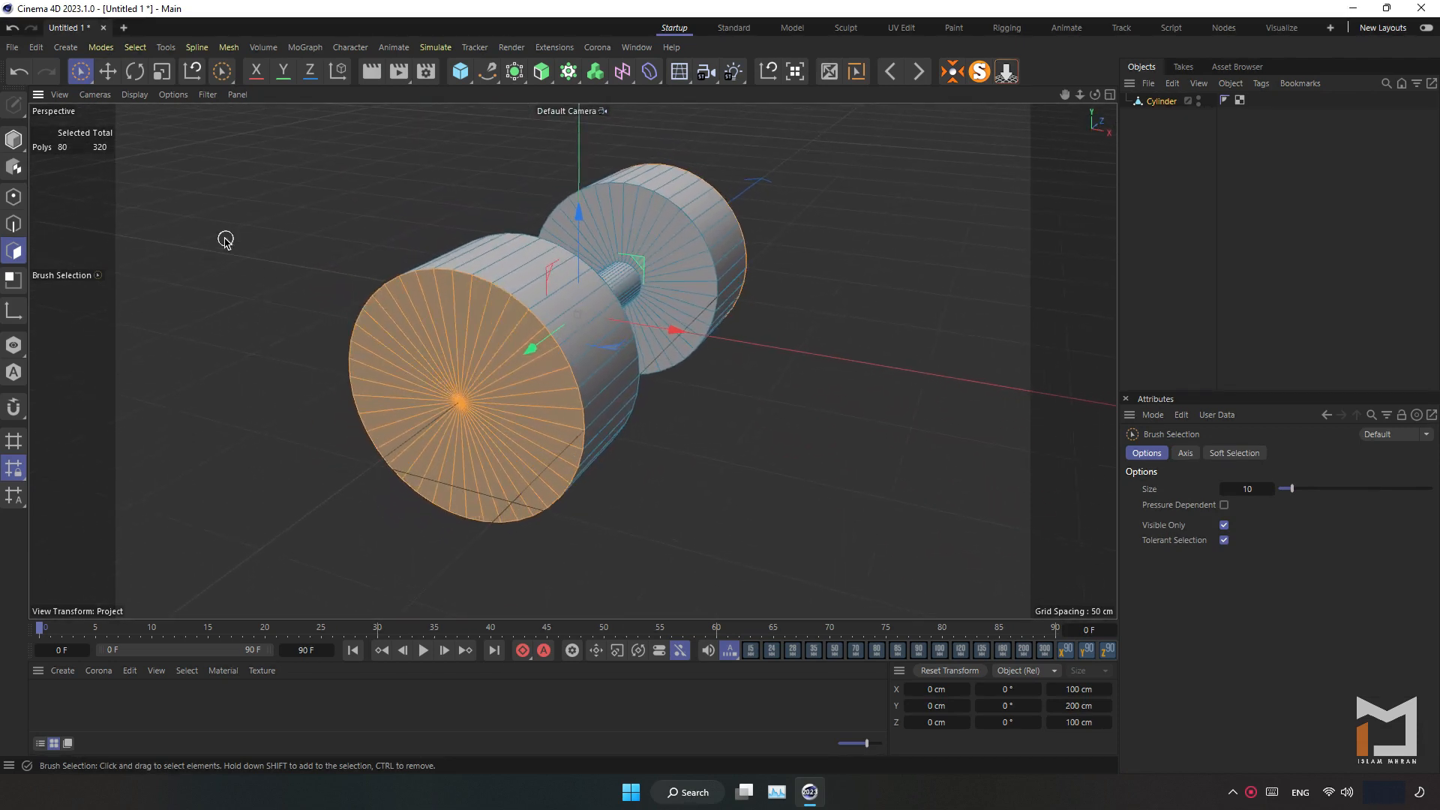
pyautogui.rightClick(229, 234)
pyautogui.click(268, 146)
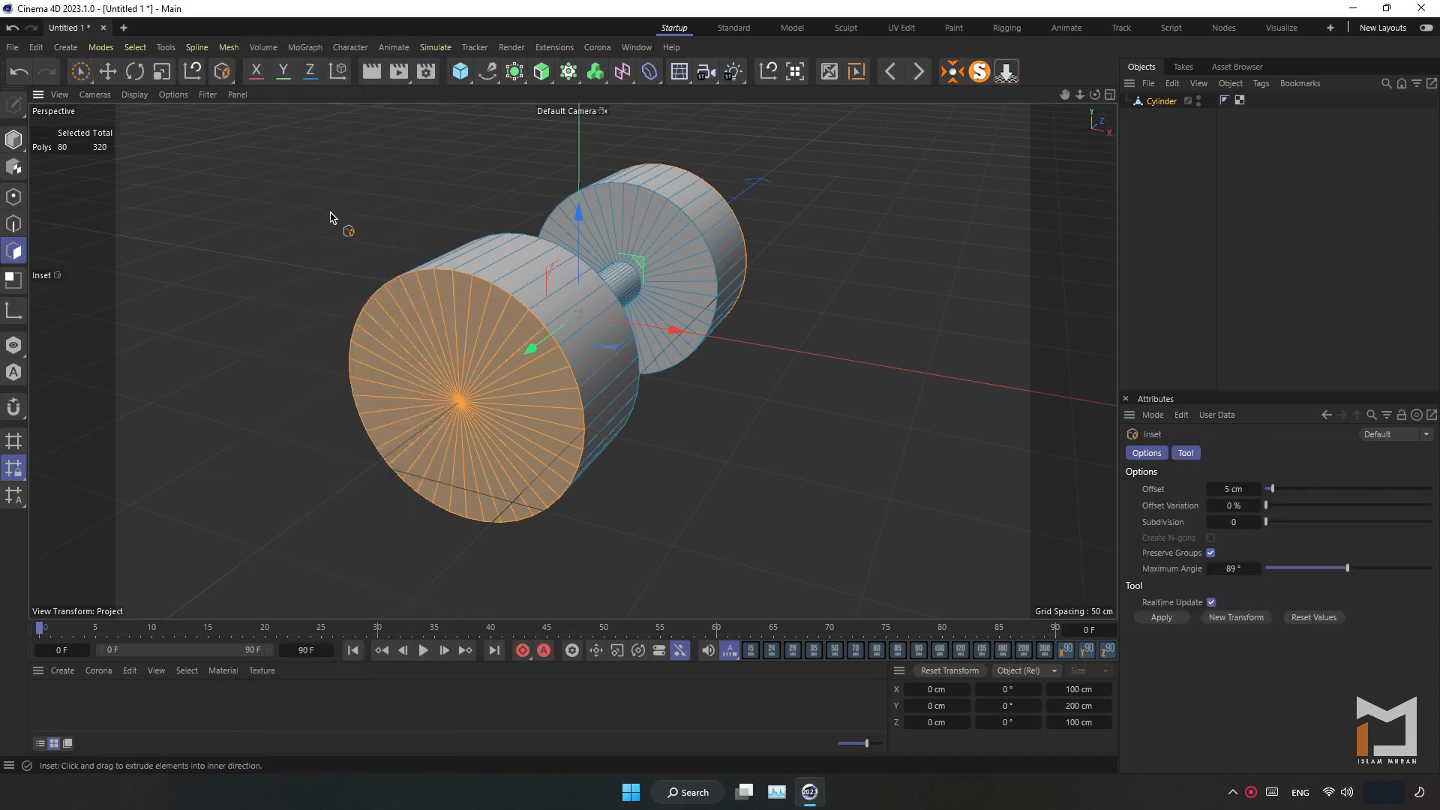
pyautogui.moveTo(328, 228); pyautogui.dragTo(217, 228)
pyautogui.rightClick(329, 225)
pyautogui.click(364, 130)
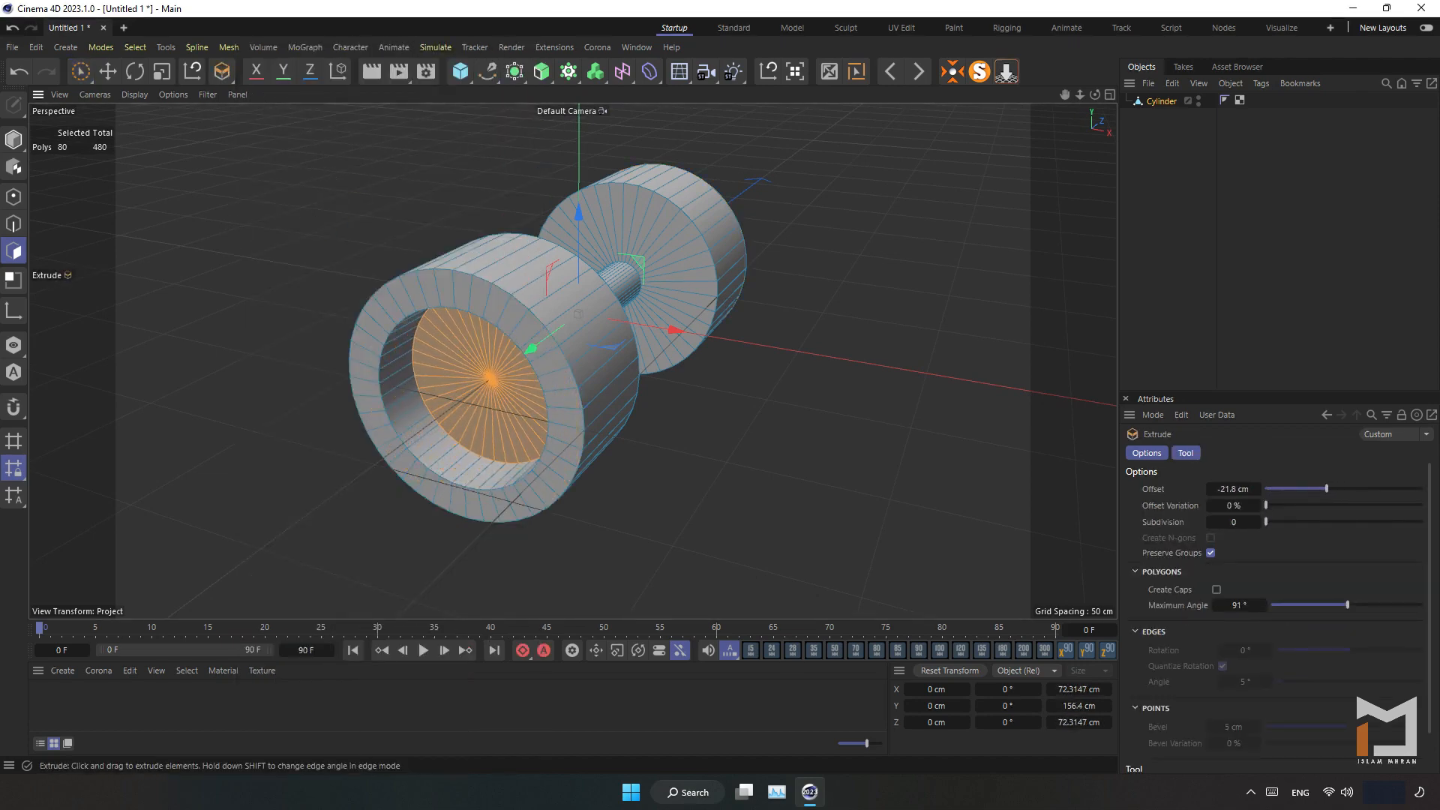
# - Loop-select the outer and inner rim edges of both wheels together with the edges of both recessed openings
pyautogui.click(13, 223)
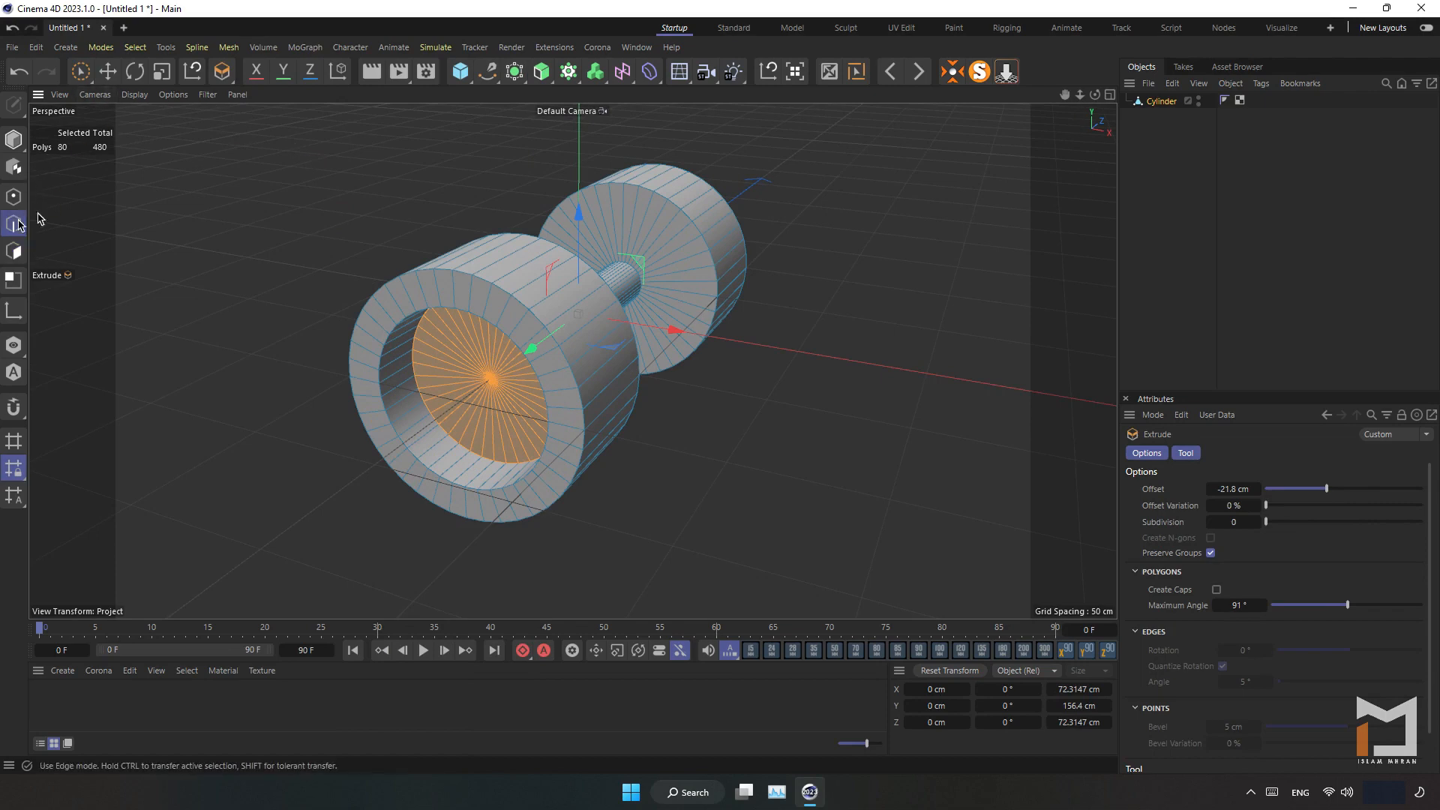
pyautogui.click(854, 73)
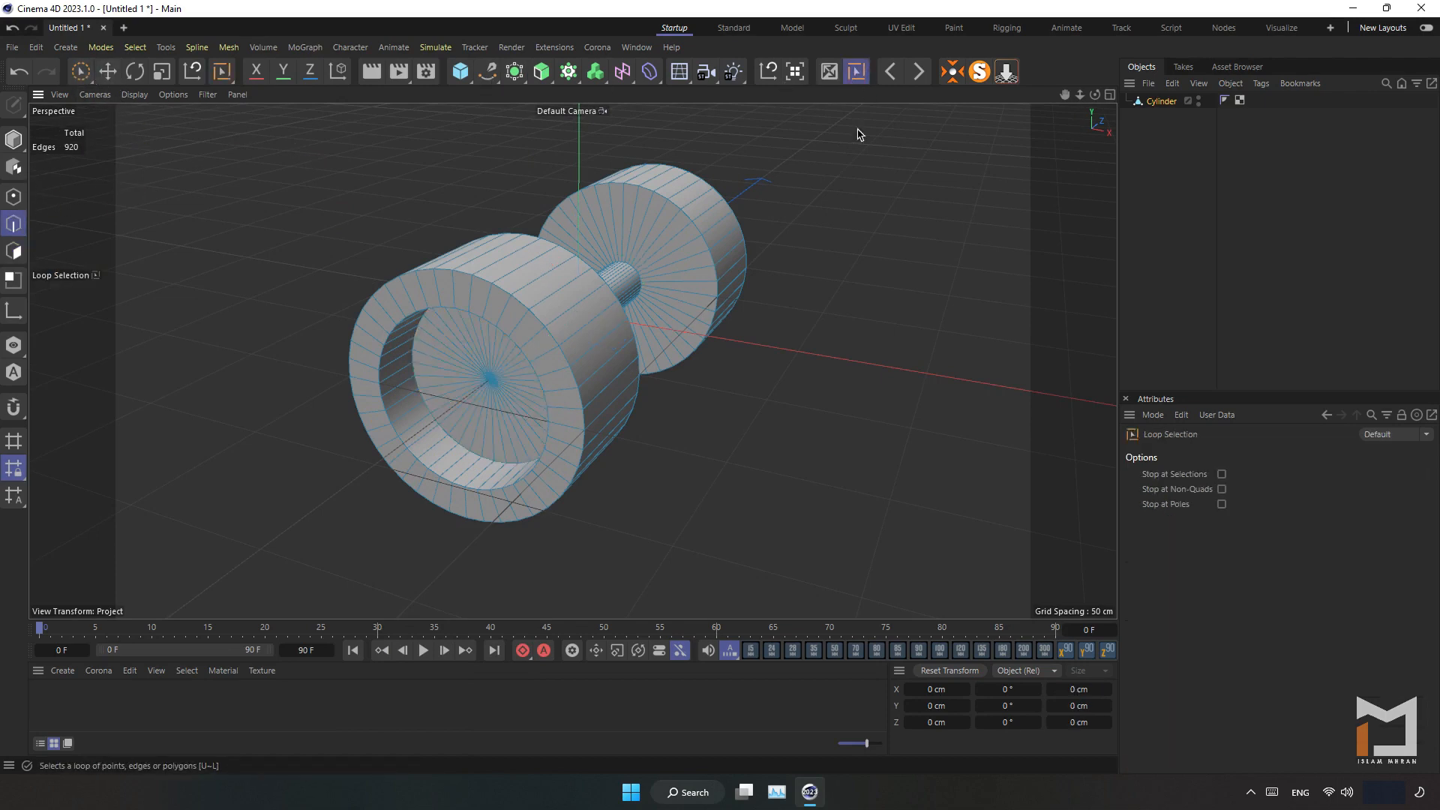
pyautogui.click(545, 330)
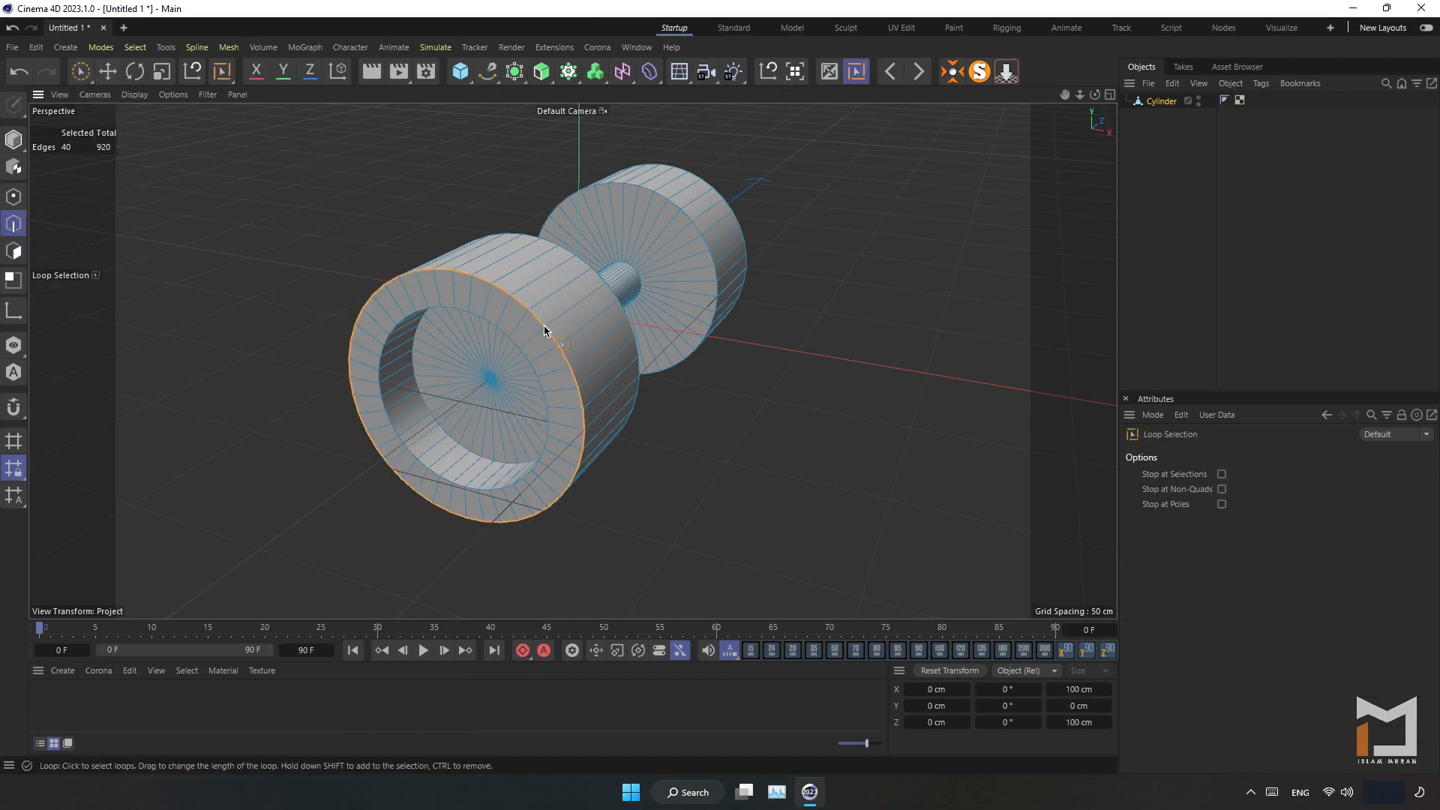
pyautogui.keyDown('shift'); pyautogui.click(540, 373); pyautogui.keyUp('shift')
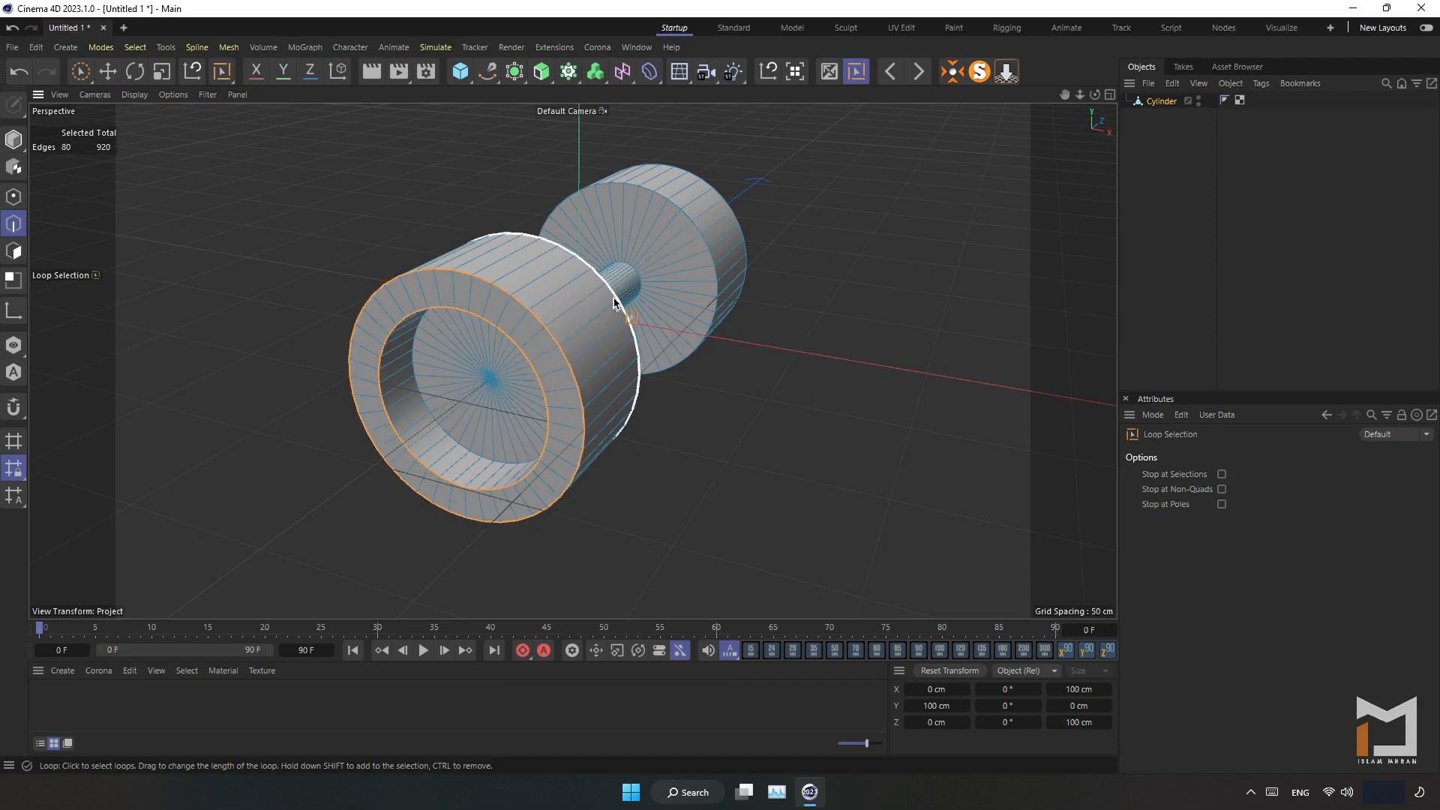
pyautogui.keyDown('shift'); pyautogui.click(613, 298); pyautogui.keyUp('shift')
pyautogui.keyDown('shift'); pyautogui.click(698, 228); pyautogui.keyUp('shift')
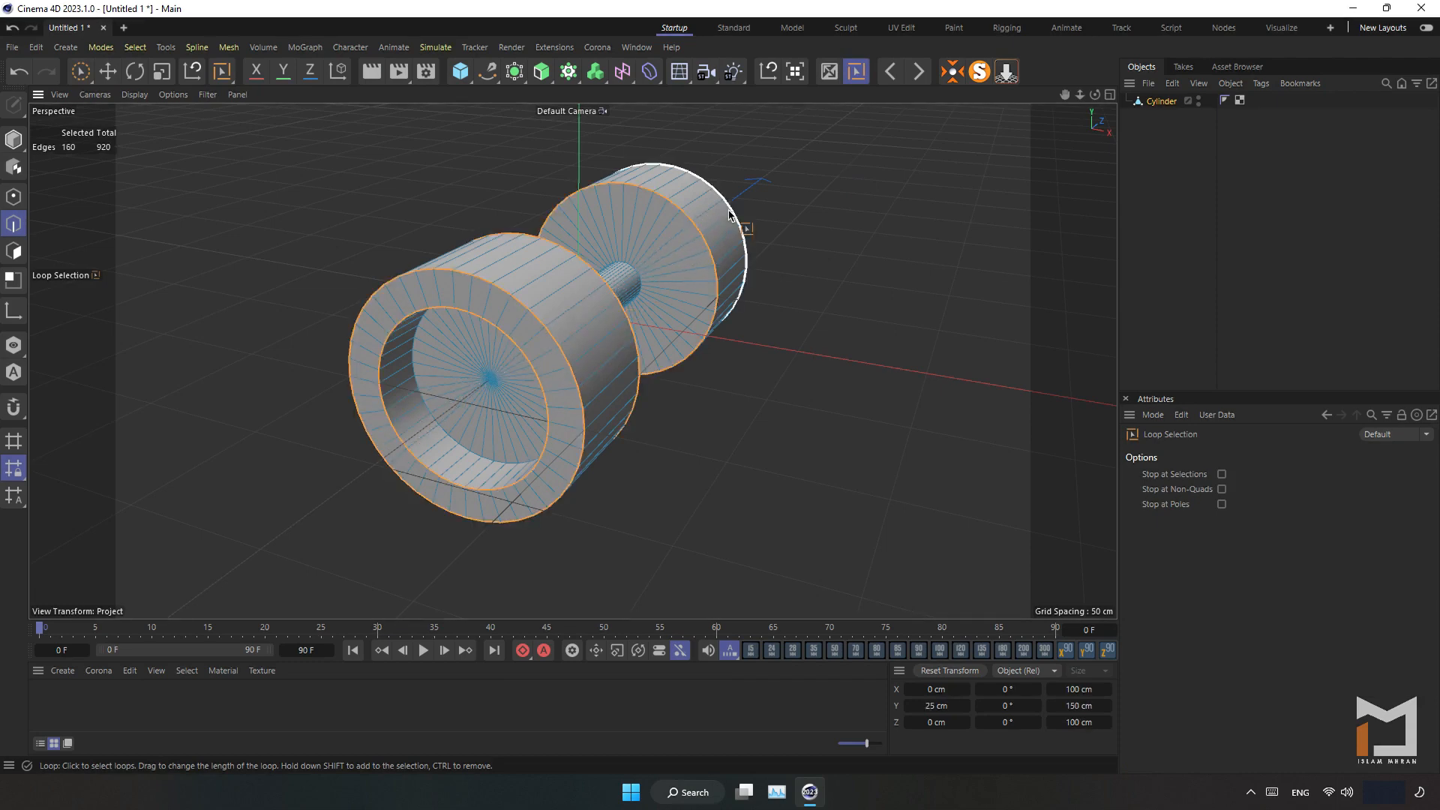
pyautogui.keyDown('alt'); pyautogui.moveTo(670, 273); pyautogui.dragTo(450, 270); pyautogui.keyUp('alt')
pyautogui.keyDown('alt'); pyautogui.moveTo(705, 215); pyautogui.dragTo(560, 308, button='middle'); pyautogui.keyUp('alt')
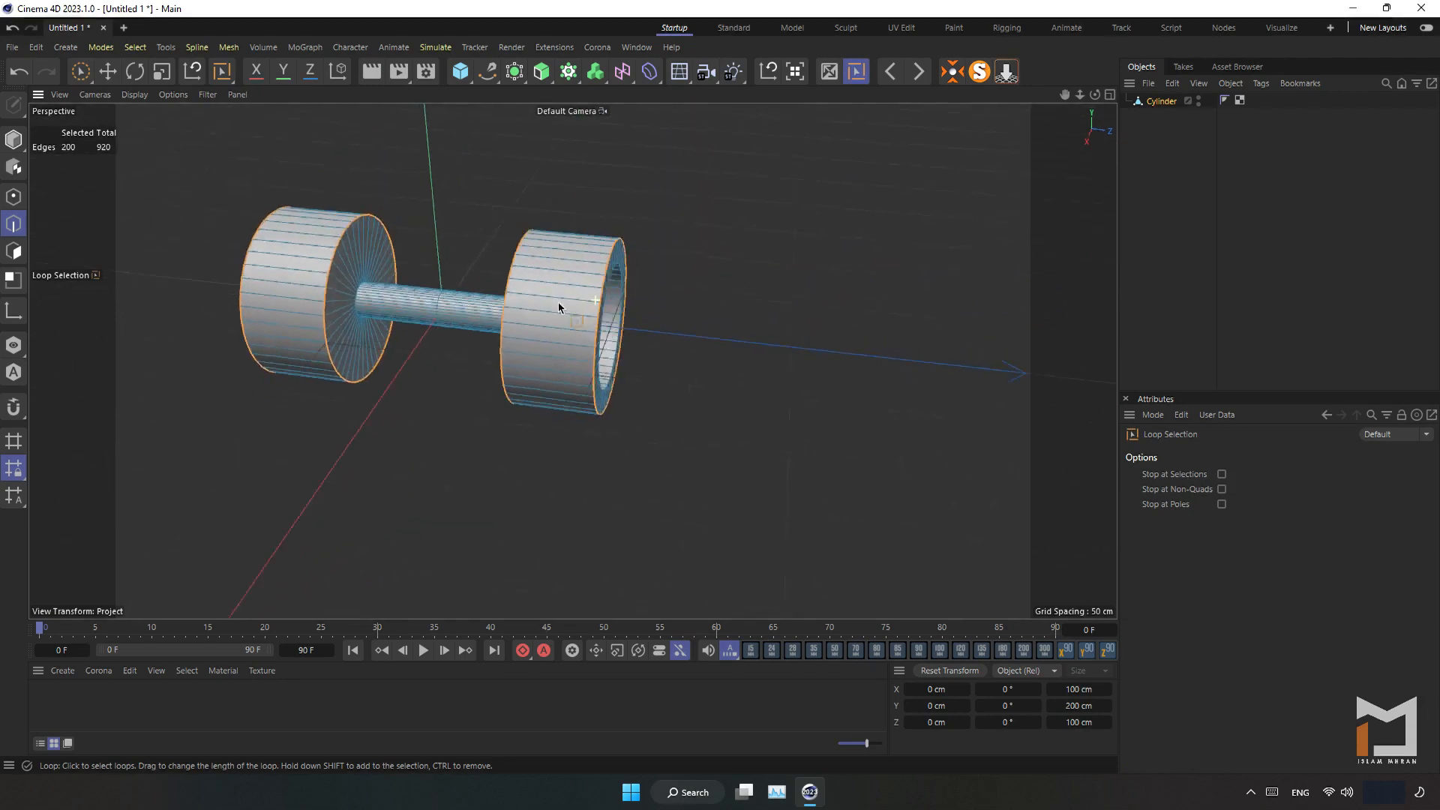
pyautogui.keyDown('alt'); pyautogui.moveTo(560, 308); pyautogui.dragTo(450, 315); pyautogui.keyUp('alt')
pyautogui.keyDown('alt'); pyautogui.moveTo(628, 295); pyautogui.dragTo(772, 295, button='right'); pyautogui.keyUp('alt')
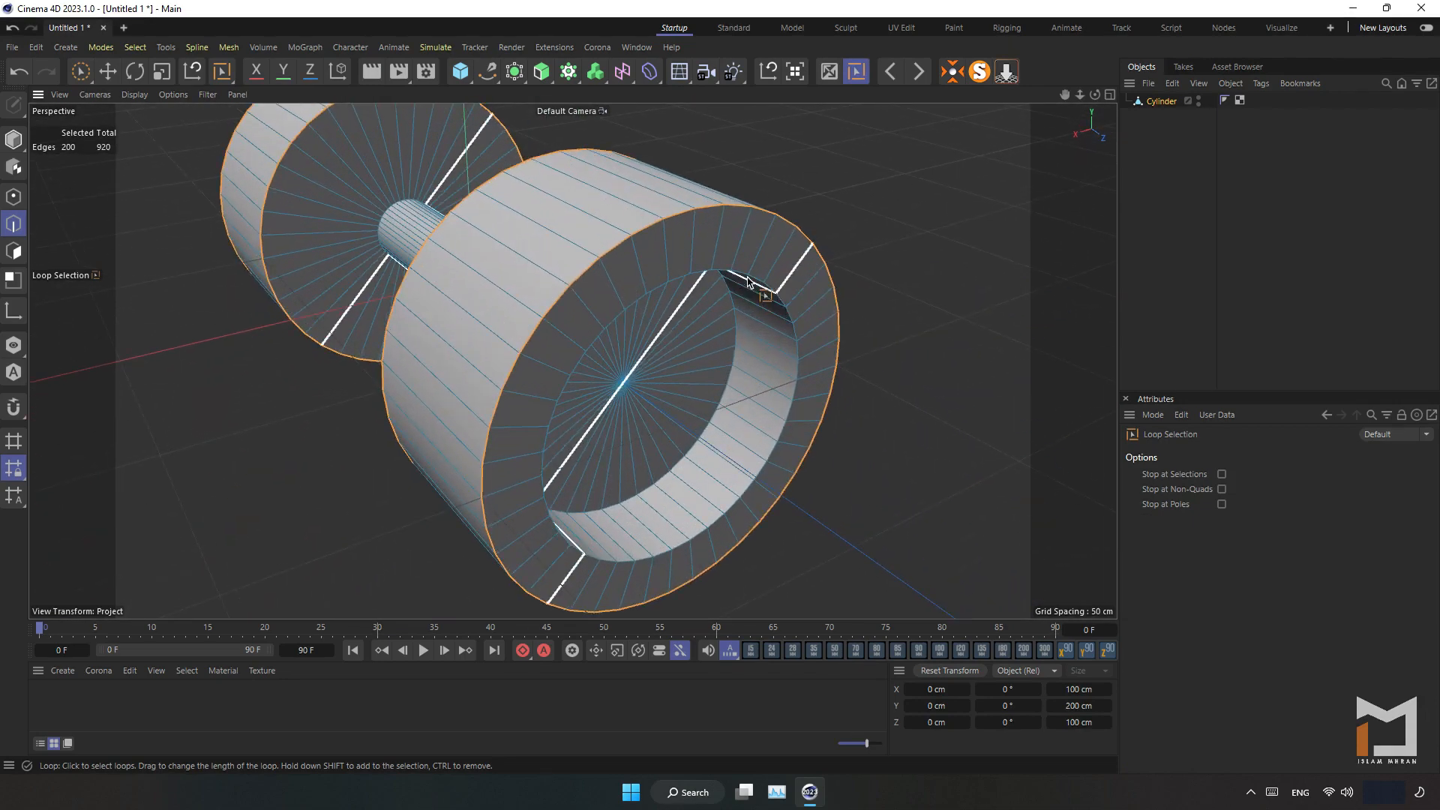
pyautogui.keyDown('shift'); pyautogui.click(765, 289); pyautogui.keyUp('shift')
# - Bevel the selected rim edges with a 4 cm offset and a subdivision of 1
pyautogui.rightClick(922, 234)
pyautogui.click(985, 108)
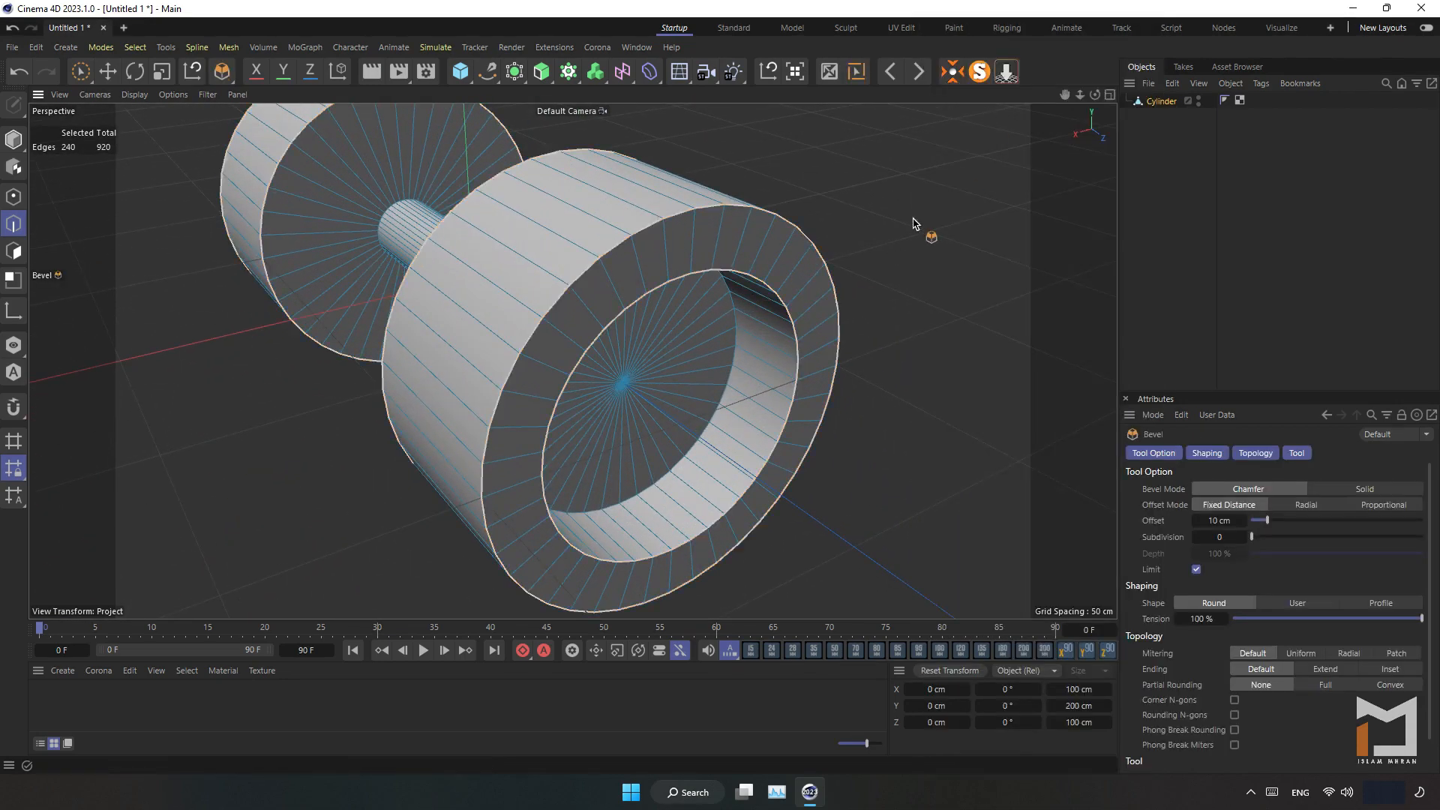
pyautogui.moveTo(915, 224)
pyautogui.mouseDown()
pyautogui.moveTo(960, 224)
pyautogui.moveTo(938, 224)
pyautogui.mouseUp()
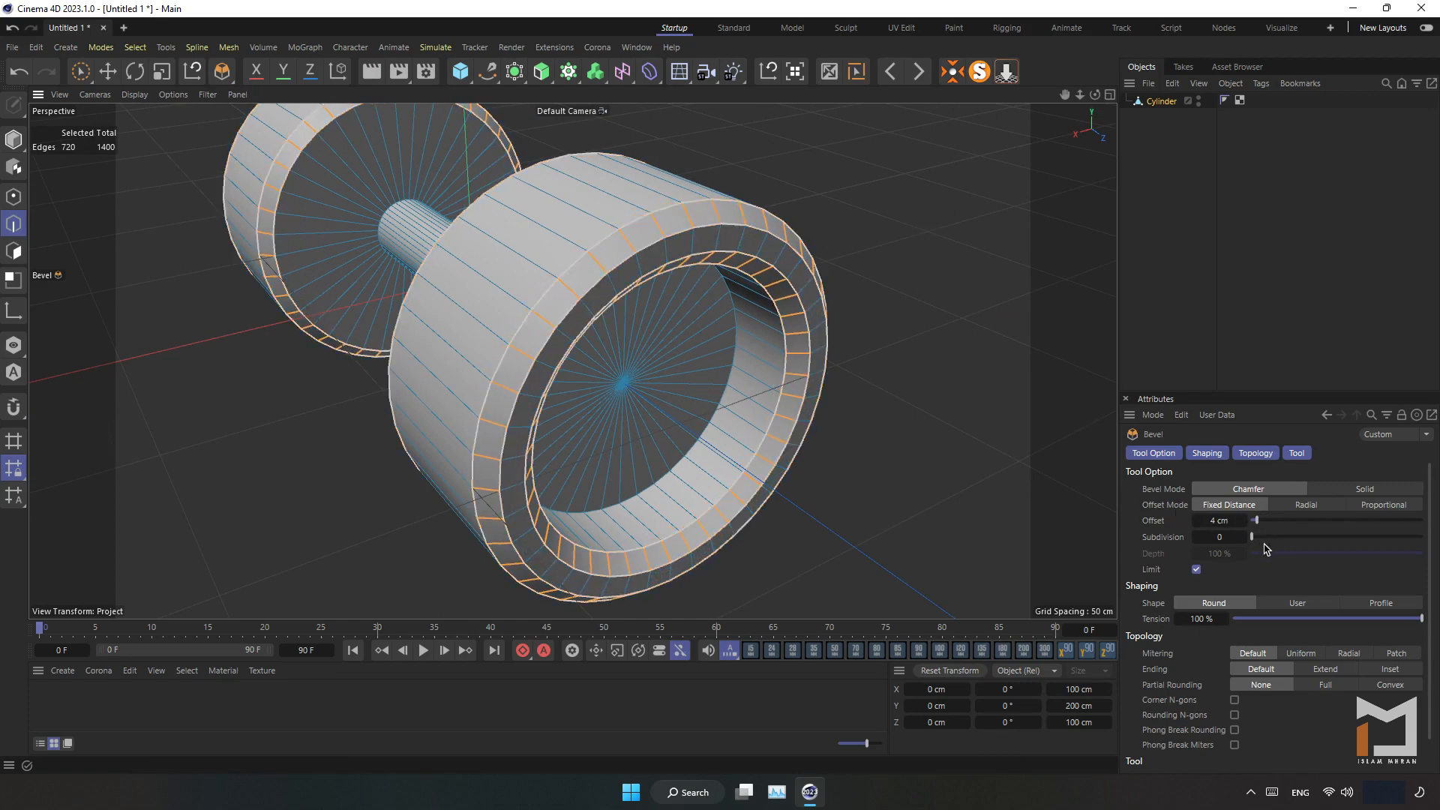
pyautogui.moveTo(1258, 537); pyautogui.dragTo(1262, 536)
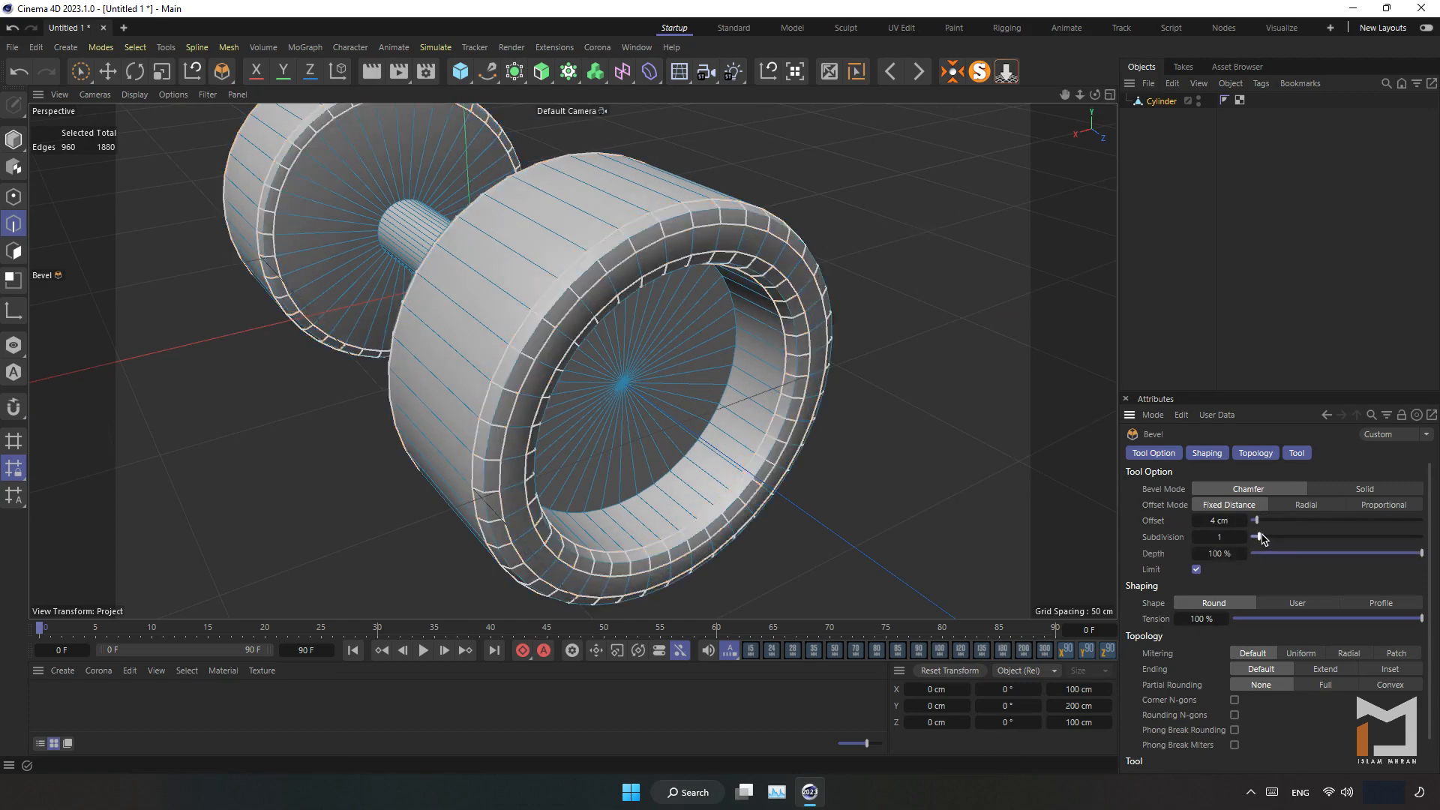
# - Return to Model mode with the Move tool and rename the cylinder object as Back Wheels
pyautogui.keyDown('alt'); pyautogui.moveTo(688, 370); pyautogui.dragTo(732, 318); pyautogui.keyUp('alt')
pyautogui.keyDown('alt'); pyautogui.moveTo(553, 376); pyautogui.dragTo(482, 385, button='right'); pyautogui.keyUp('alt')
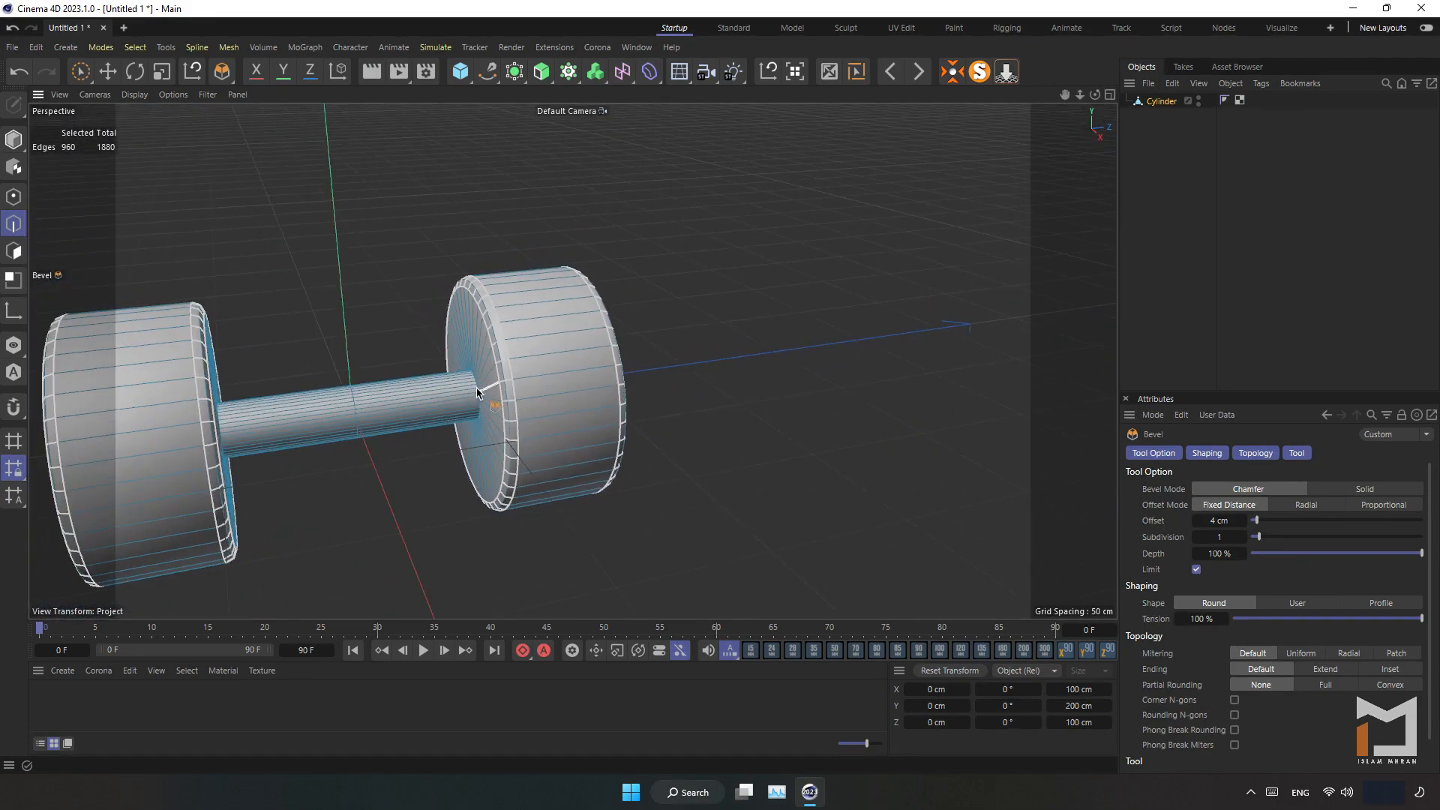
pyautogui.keyDown('alt'); pyautogui.moveTo(482, 386); pyautogui.dragTo(664, 349, button='middle'); pyautogui.keyUp('alt')
pyautogui.keyDown('alt'); pyautogui.moveTo(498, 373); pyautogui.dragTo(527, 373); pyautogui.keyUp('alt')
pyautogui.keyDown('alt'); pyautogui.moveTo(526, 373); pyautogui.dragTo(569, 359, button='middle'); pyautogui.keyUp('alt')
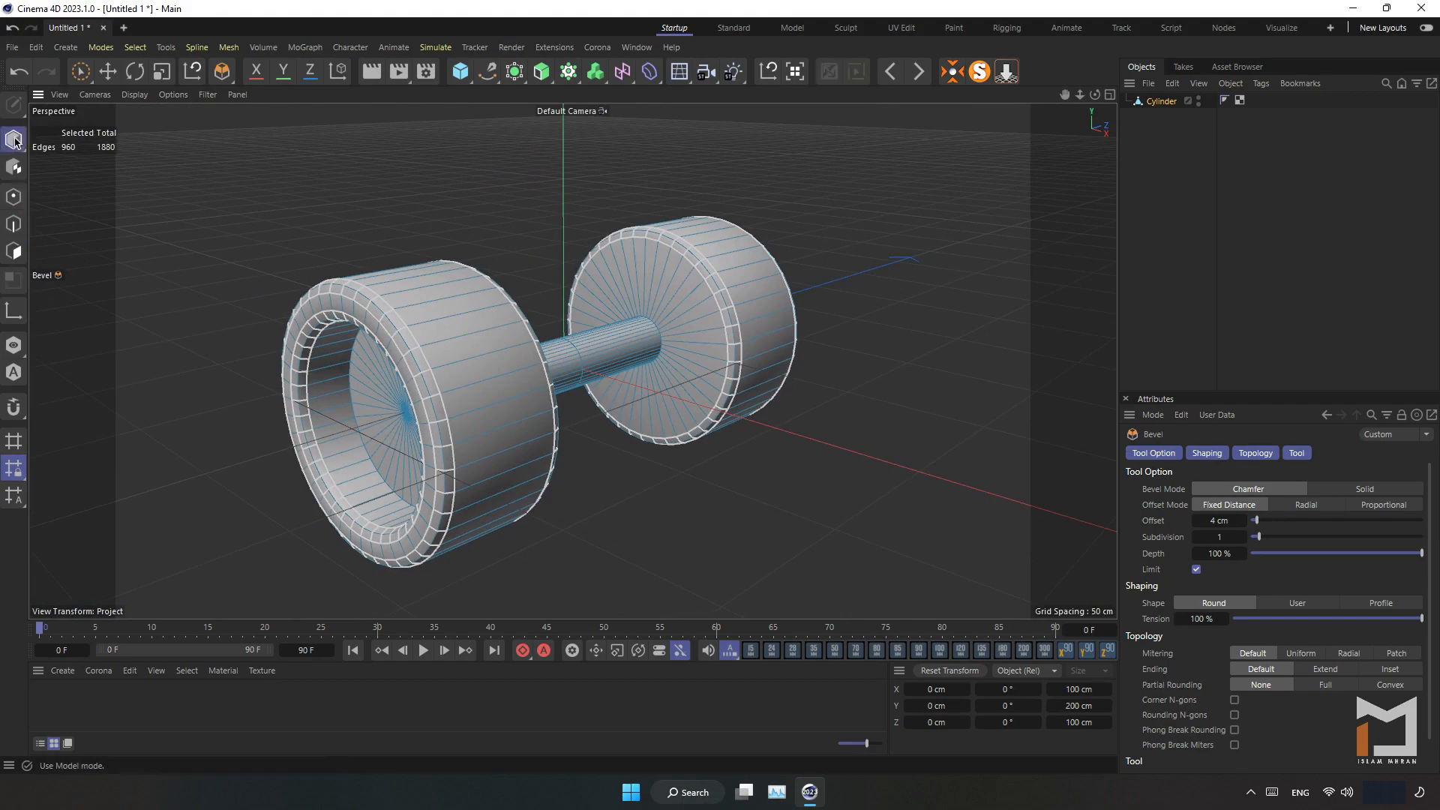
pyautogui.click(15, 141)
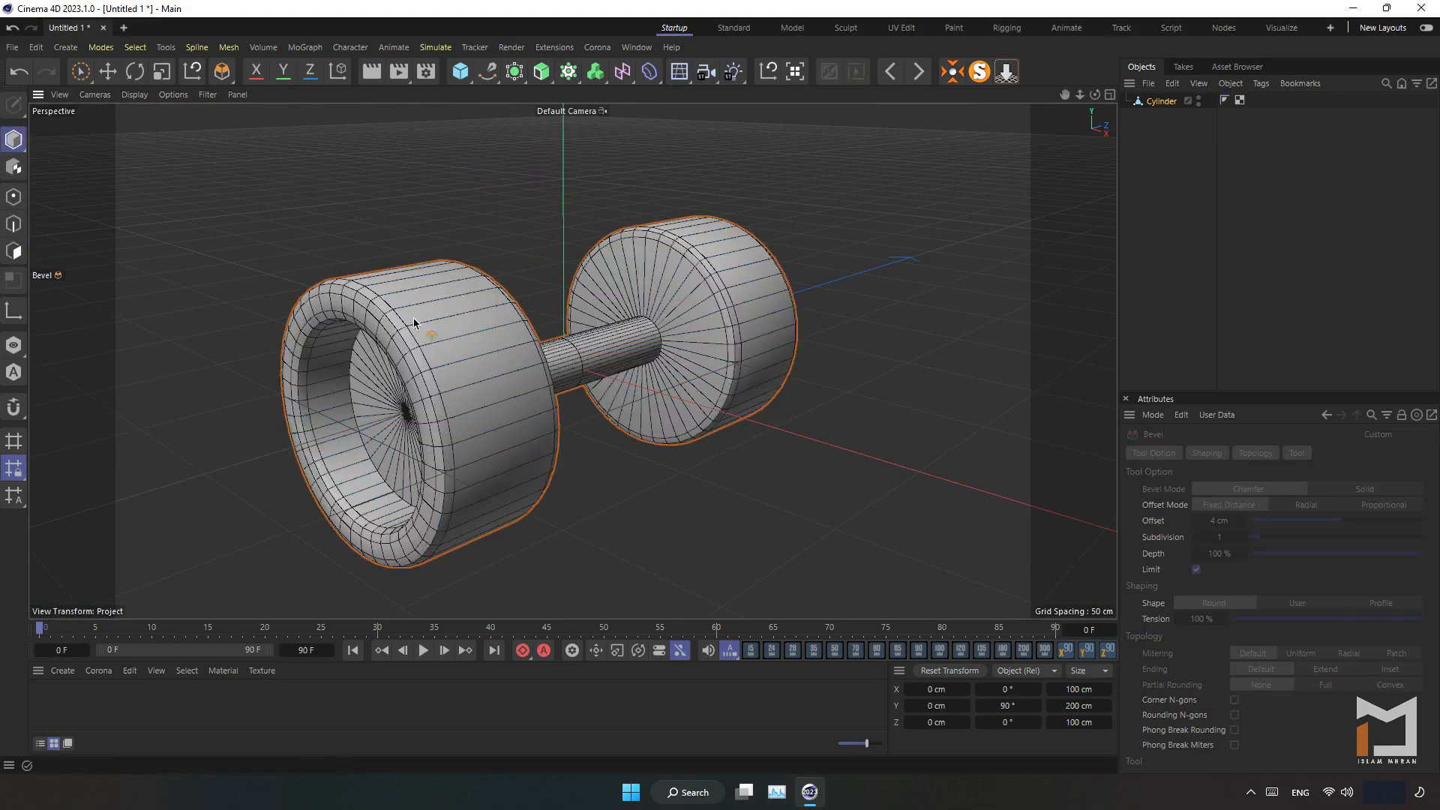
pyautogui.keyDown('alt'); pyautogui.moveTo(414, 324); pyautogui.dragTo(460, 337); pyautogui.keyUp('alt')
pyautogui.keyDown('alt'); pyautogui.moveTo(460, 337); pyautogui.dragTo(434, 357, button='right'); pyautogui.keyUp('alt')
pyautogui.moveTo(415, 360)
pyautogui.keyDown('alt'); pyautogui.mouseDown()
pyautogui.moveTo(480, 323)
pyautogui.moveTo(403, 368)
pyautogui.moveTo(420, 360)
pyautogui.mouseUp(); pyautogui.keyUp('alt')
pyautogui.click(108, 71)
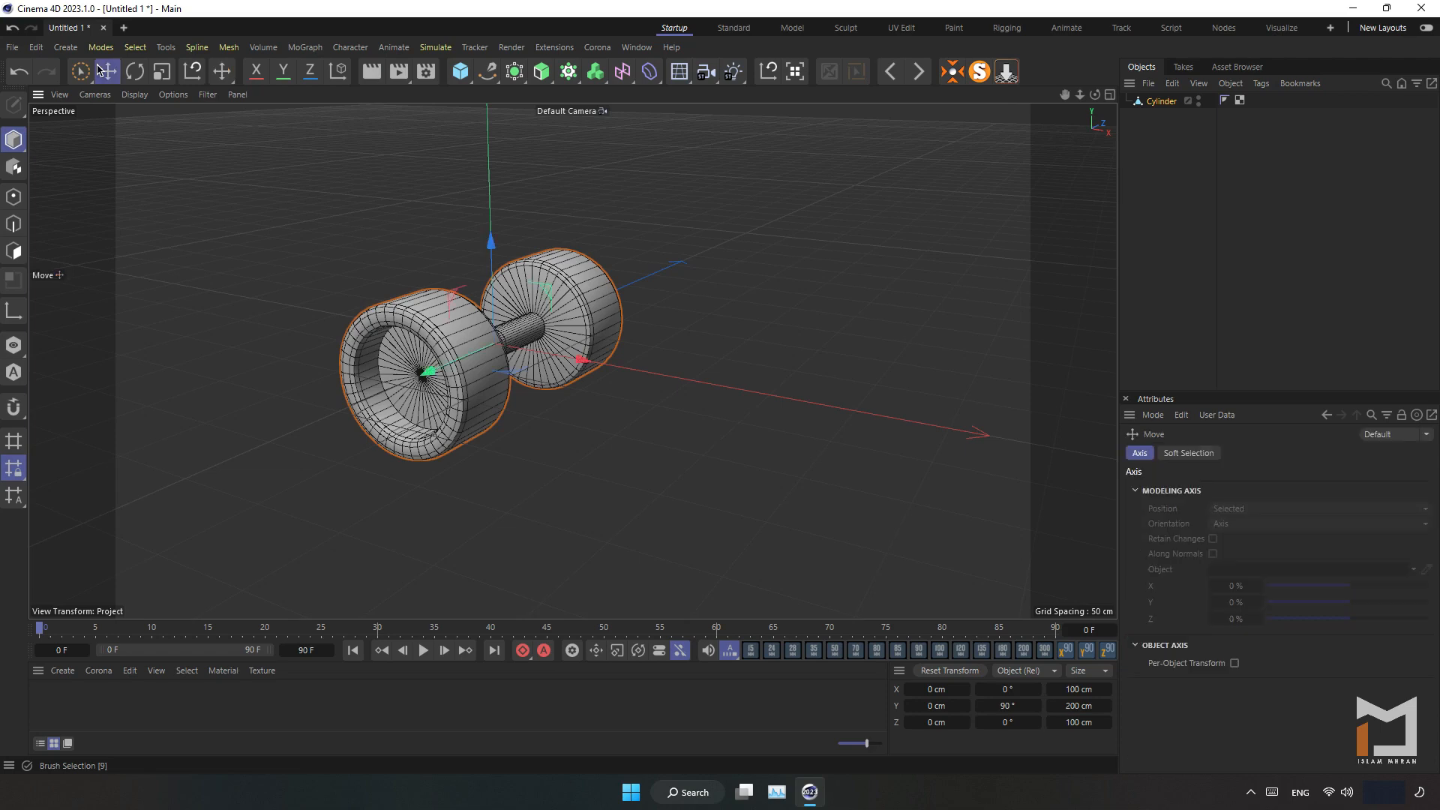
pyautogui.doubleClick(1161, 102)
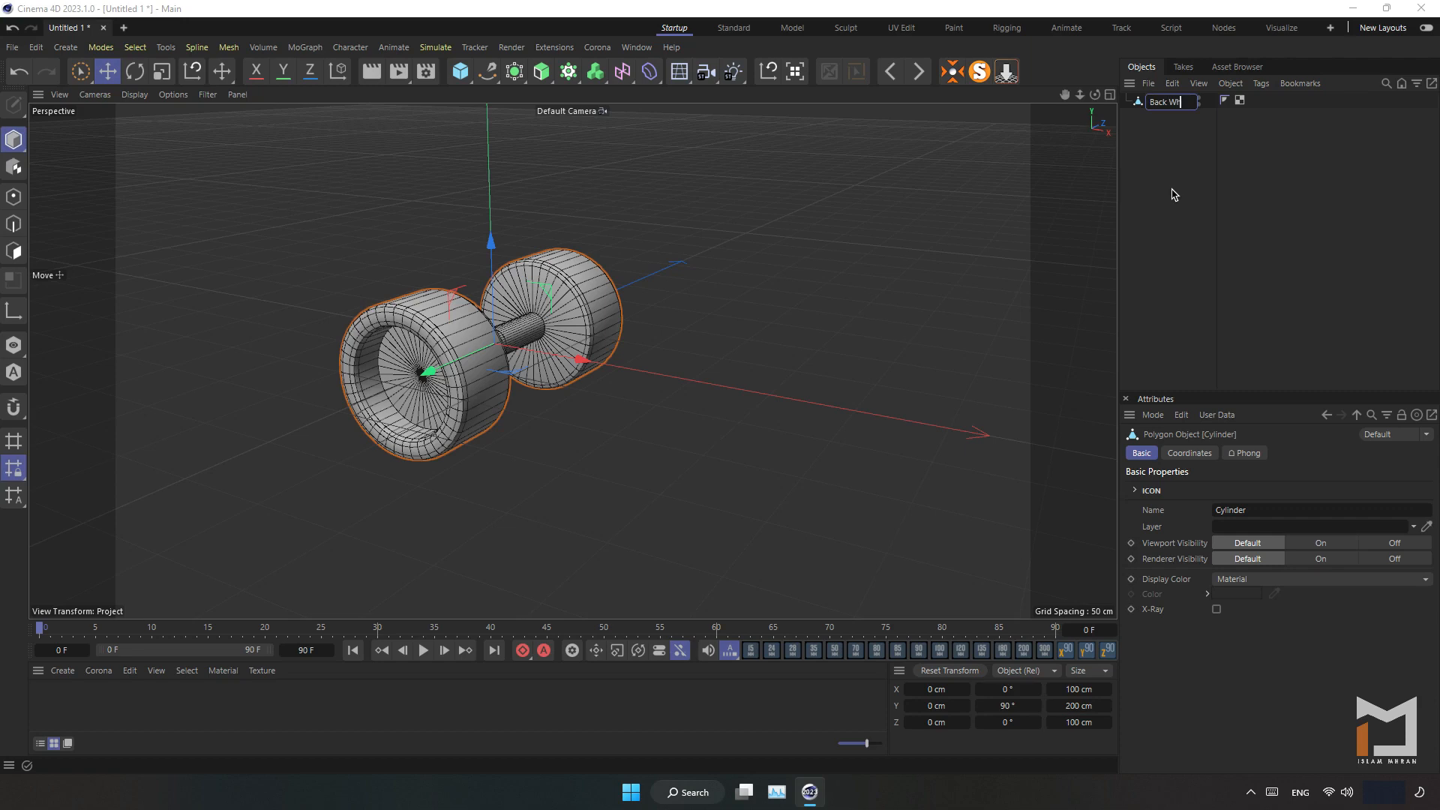
pyautogui.press('Return')
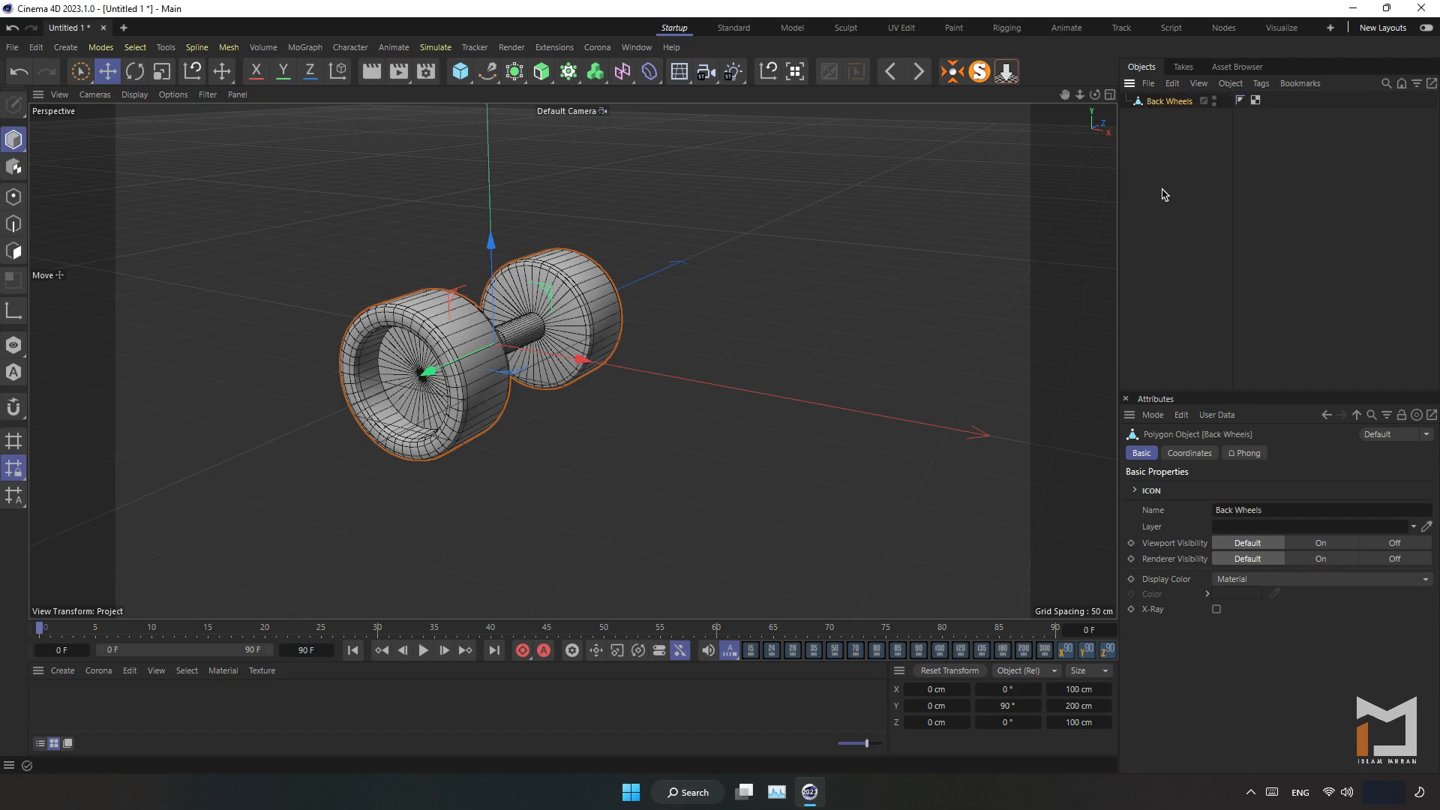
# - Add a plane 5000 cm wide and 2500 cm high with 100 width segments and 100 height segments
pyautogui.click(460, 72)
pyautogui.click(580, 124)
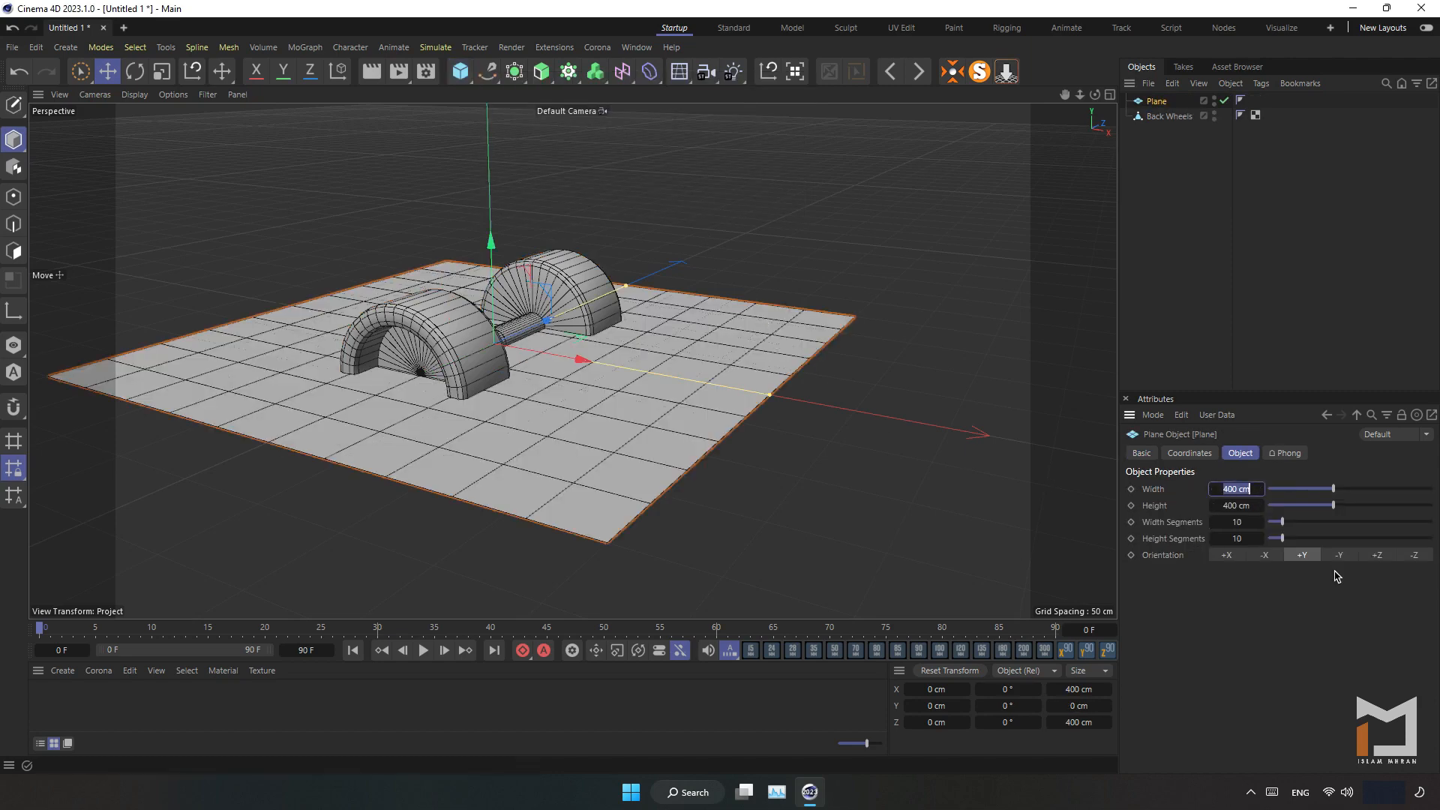
pyautogui.press('Return')
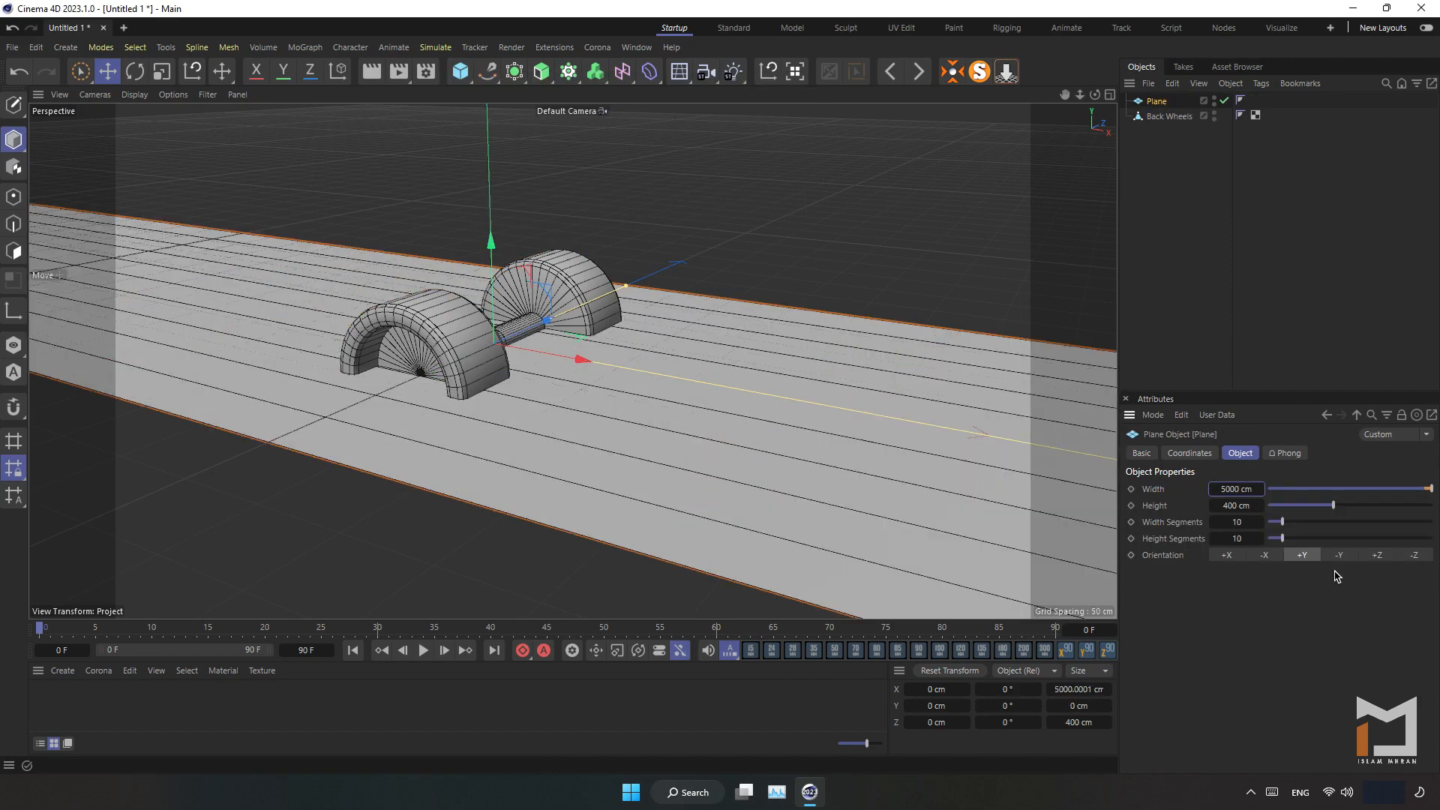
pyautogui.write('2500')
pyautogui.press('Return')
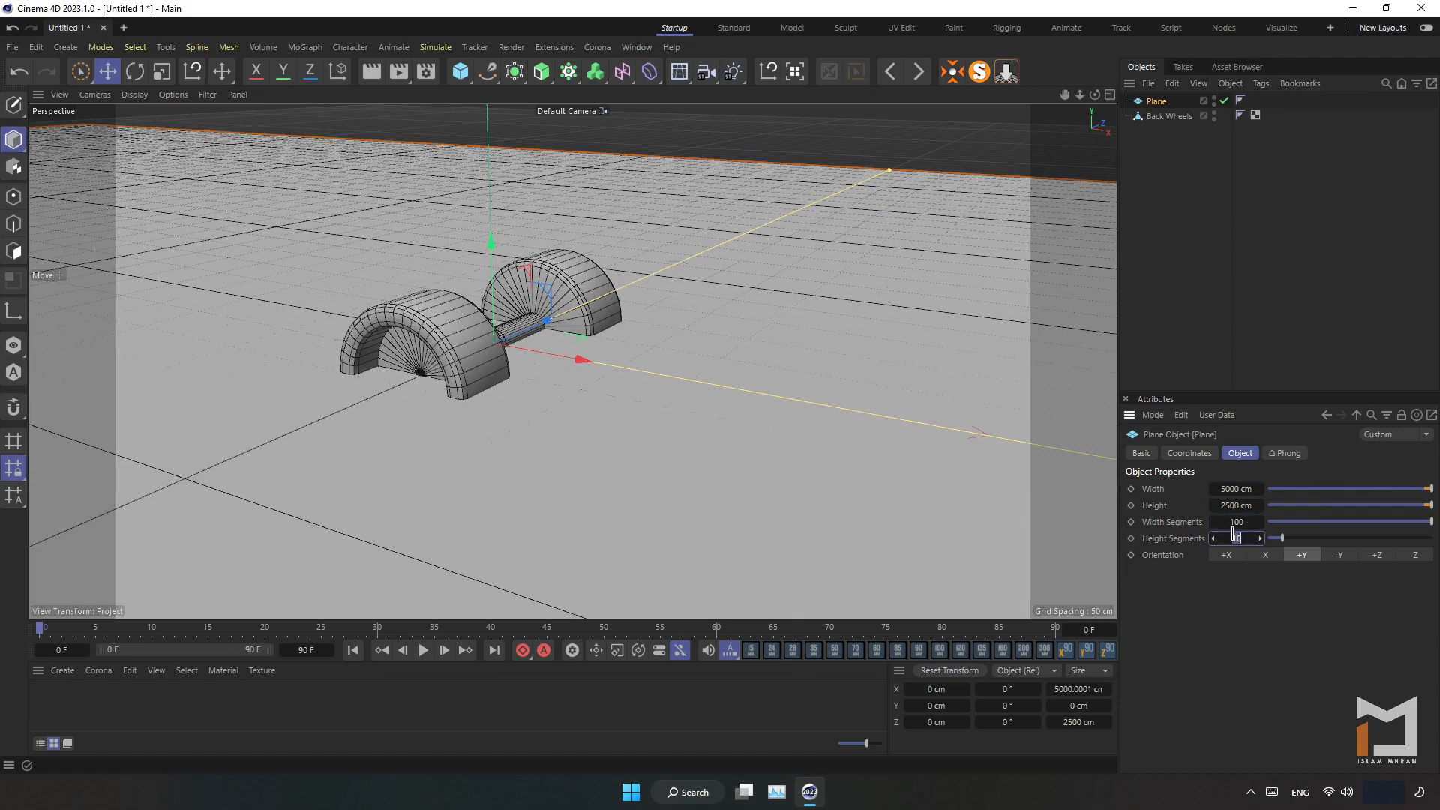
pyautogui.write('100')
pyautogui.press('Return')
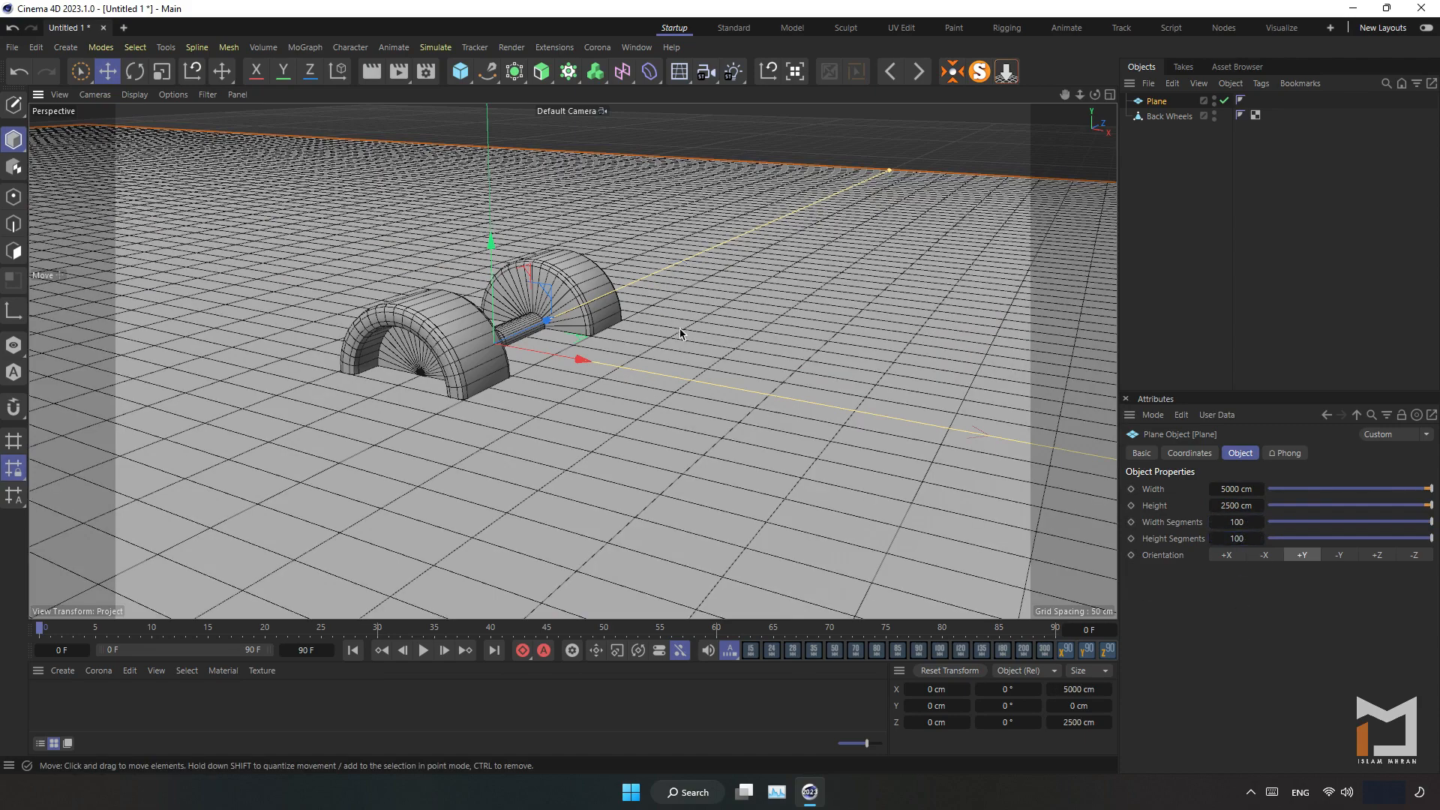
# - Lower the plane along Y to about -48.5 cm so it lies beneath the wheels as ground
pyautogui.click(442, 346)
pyautogui.click(742, 300)
pyautogui.moveTo(495, 264); pyautogui.dragTo(504, 376)
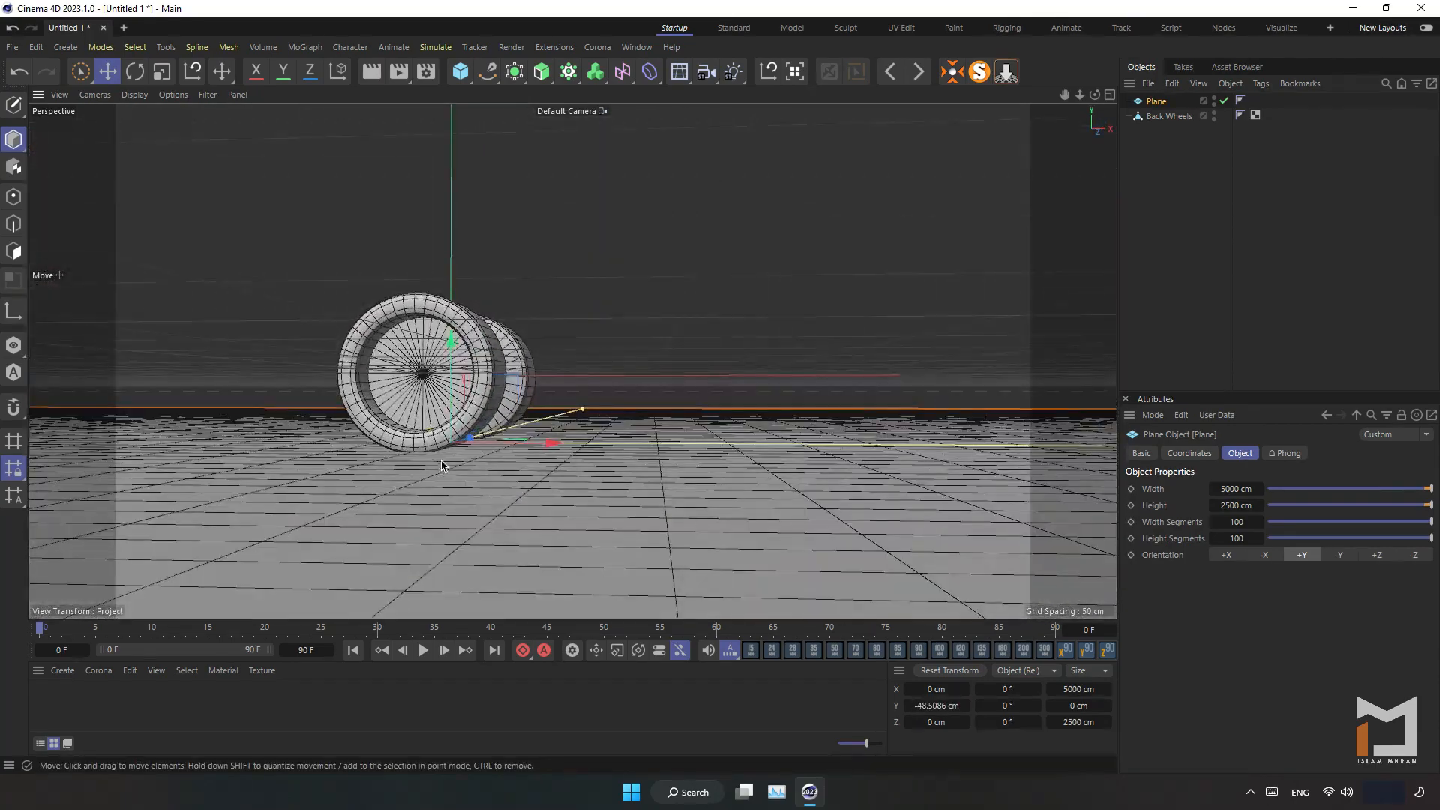
# - Lower the plane along Y to about -50 cm so it meets the underside of the wheels, and rename it Floor
pyautogui.scroll(4, 442, 465)
pyautogui.moveTo(460, 321); pyautogui.dragTo(442, 446)
pyautogui.scroll(-4, 453, 457)
pyautogui.keyDown('alt'); pyautogui.moveTo(541, 366); pyautogui.dragTo(517, 366); pyautogui.keyUp('alt')
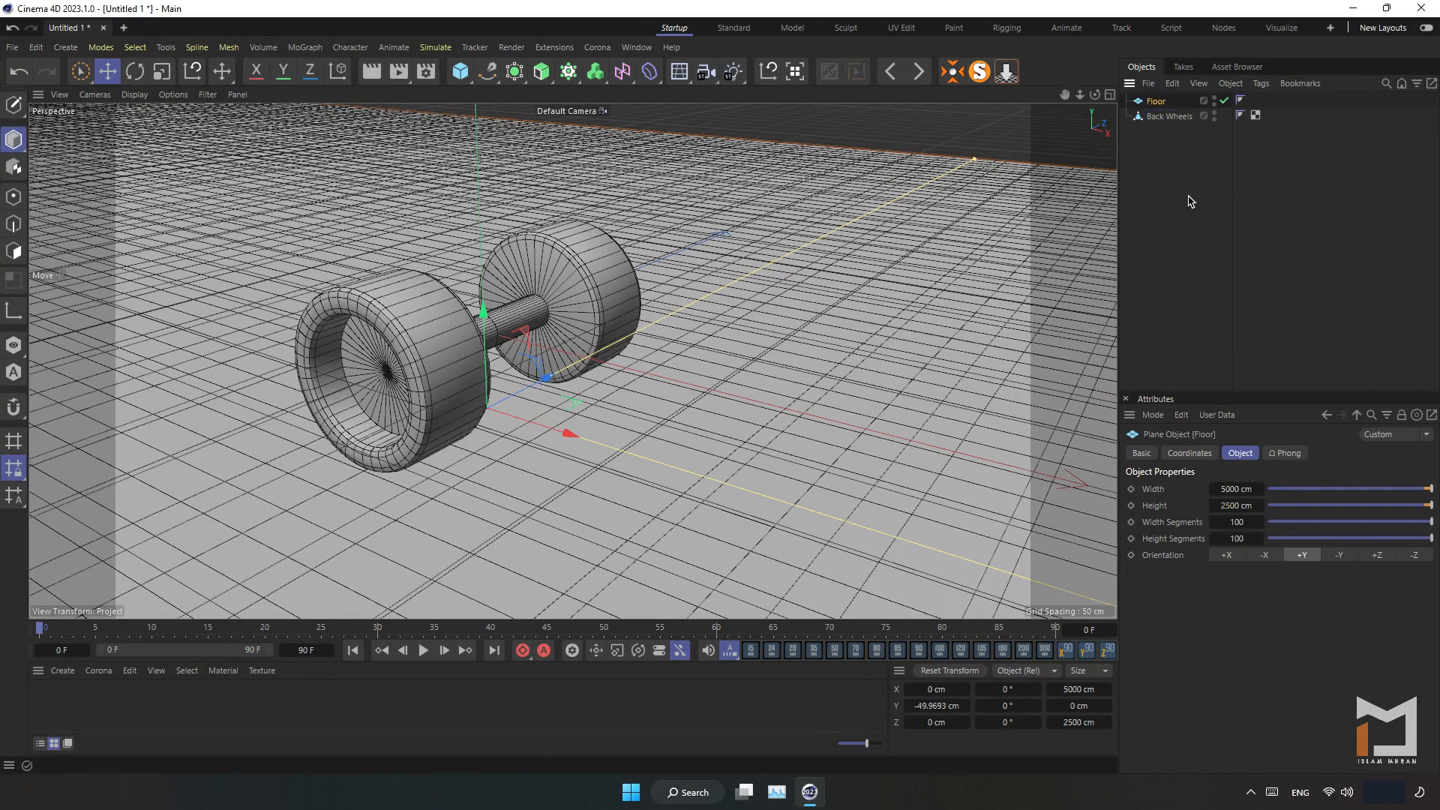
# - Give the Floor a Collider Body Bullet tag and the Back Wheels a Rigid Body Bullet tag
pyautogui.rightClick(1155, 107)
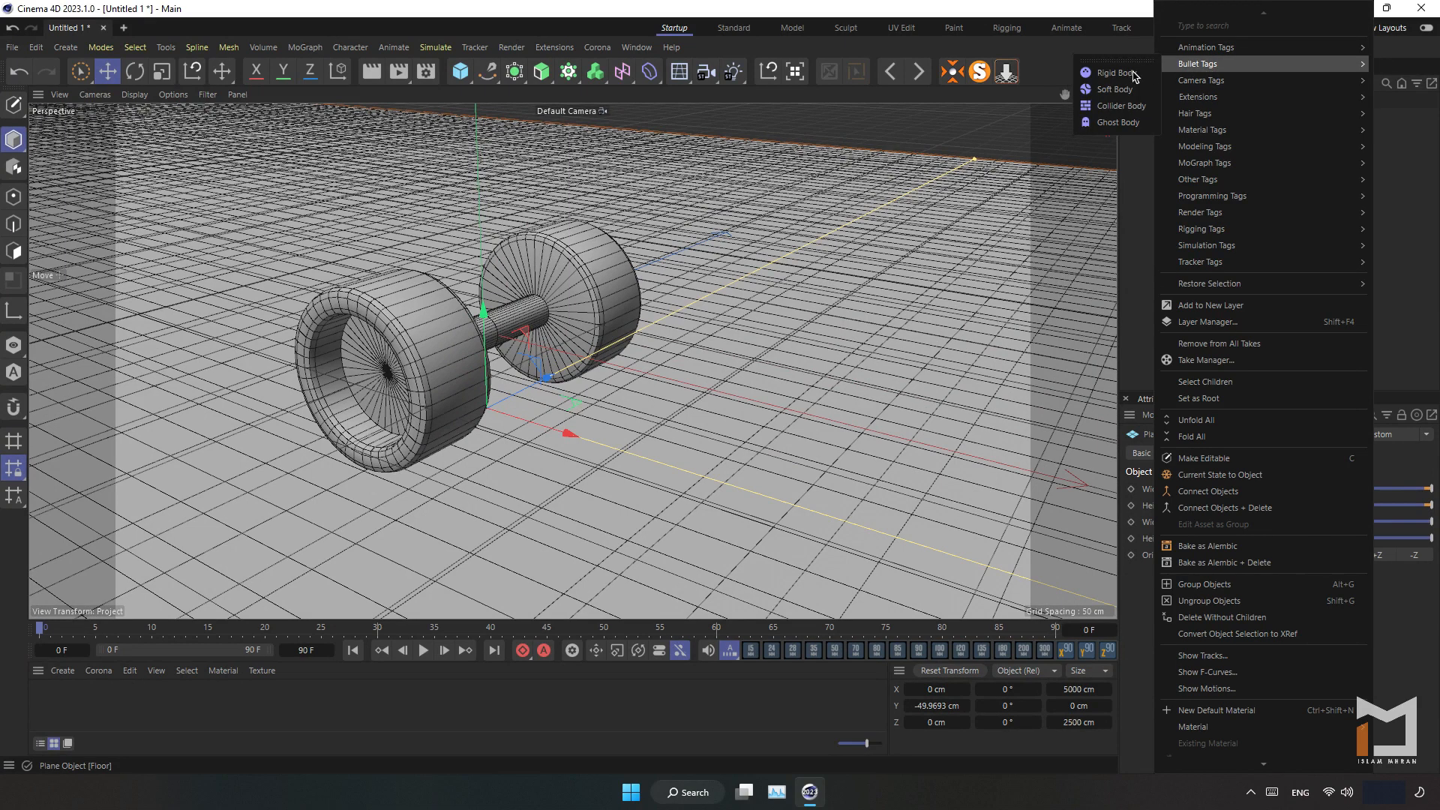
pyautogui.click(1110, 89)
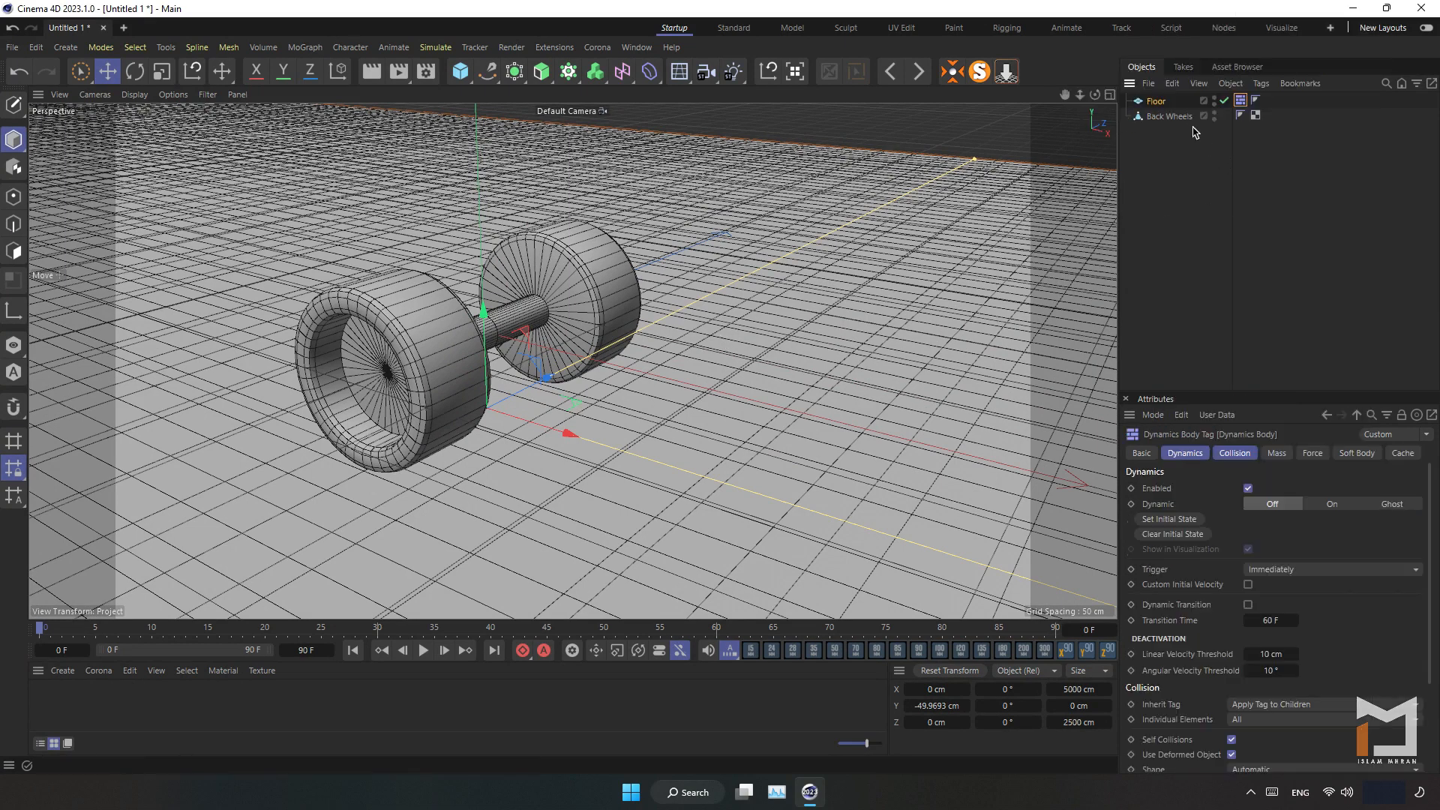
pyautogui.click(1159, 117)
pyautogui.rightClick(1155, 119)
pyautogui.moveTo(1213, 64)
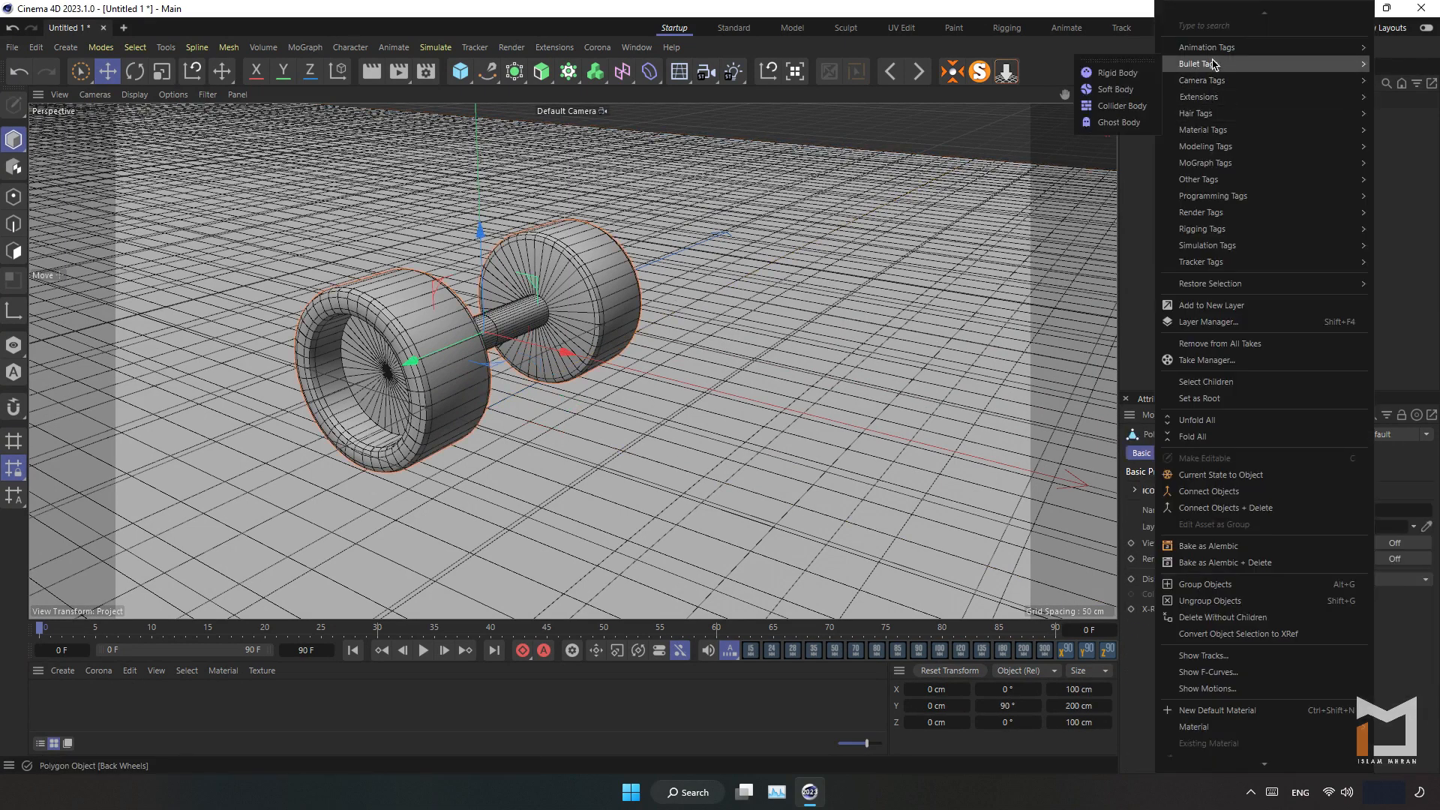
pyautogui.click(1117, 73)
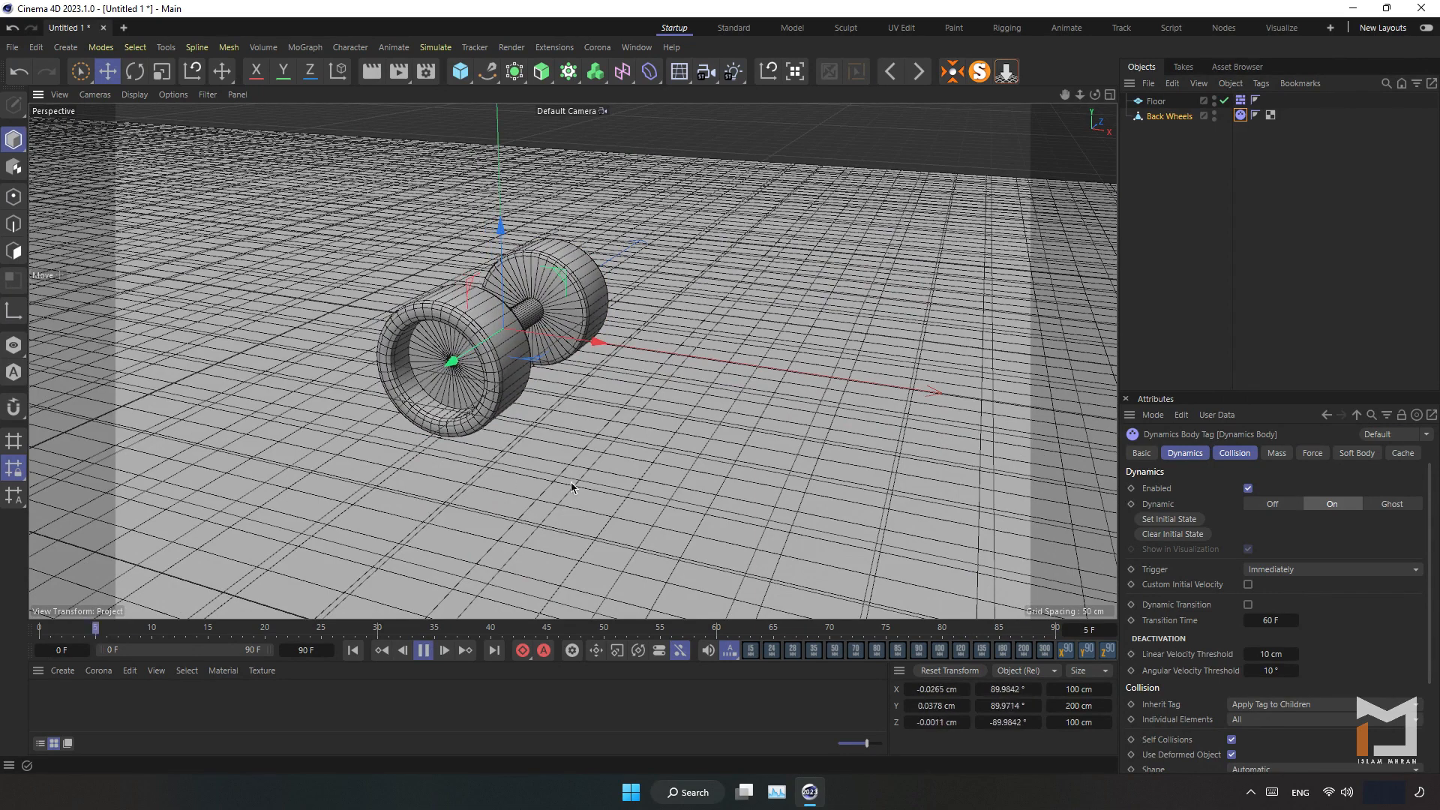
# - Stop the simulation playback, return to frame 0 and inspect the wheels on the floor
pyautogui.click(422, 652)
pyautogui.click(353, 651)
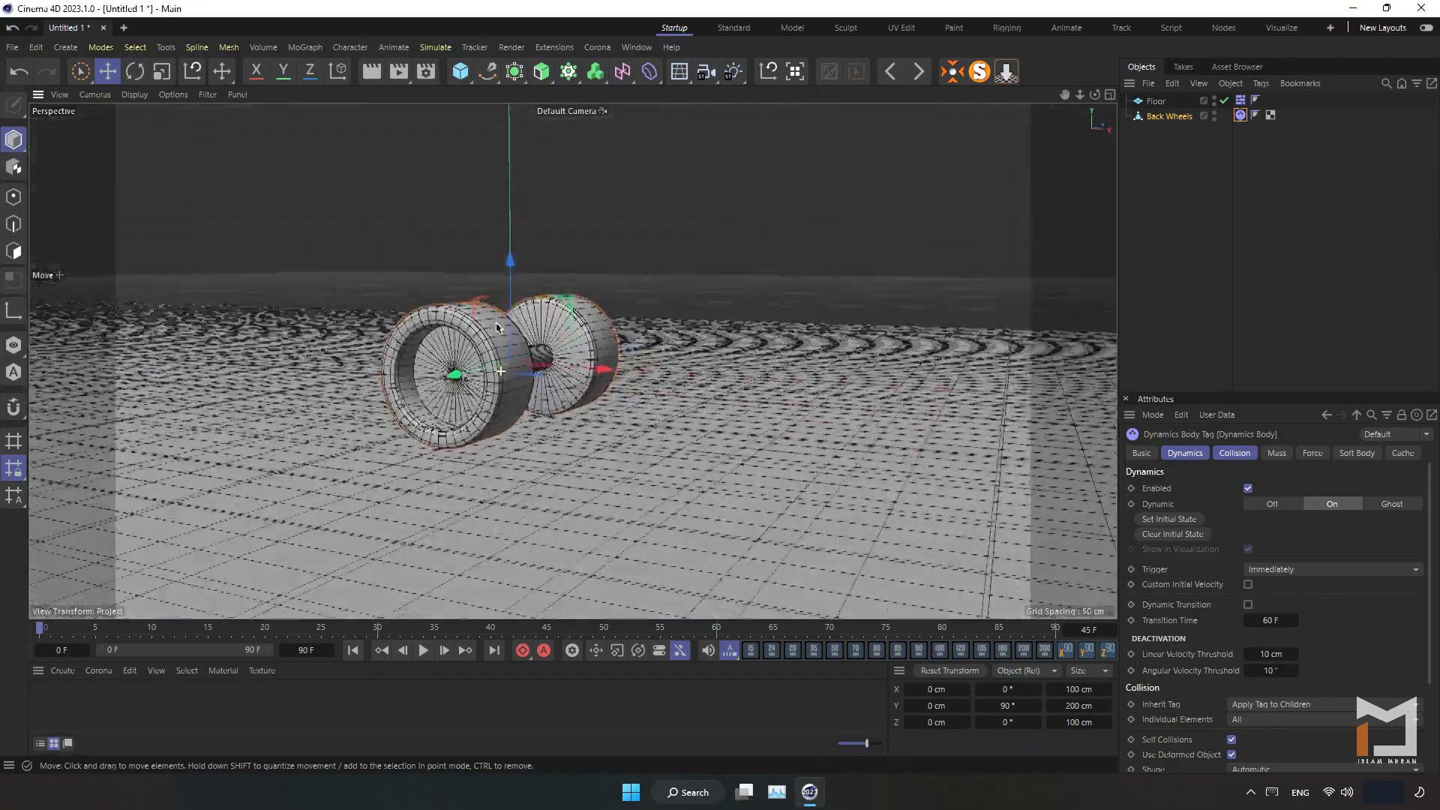
pyautogui.scroll(2, 494, 344)
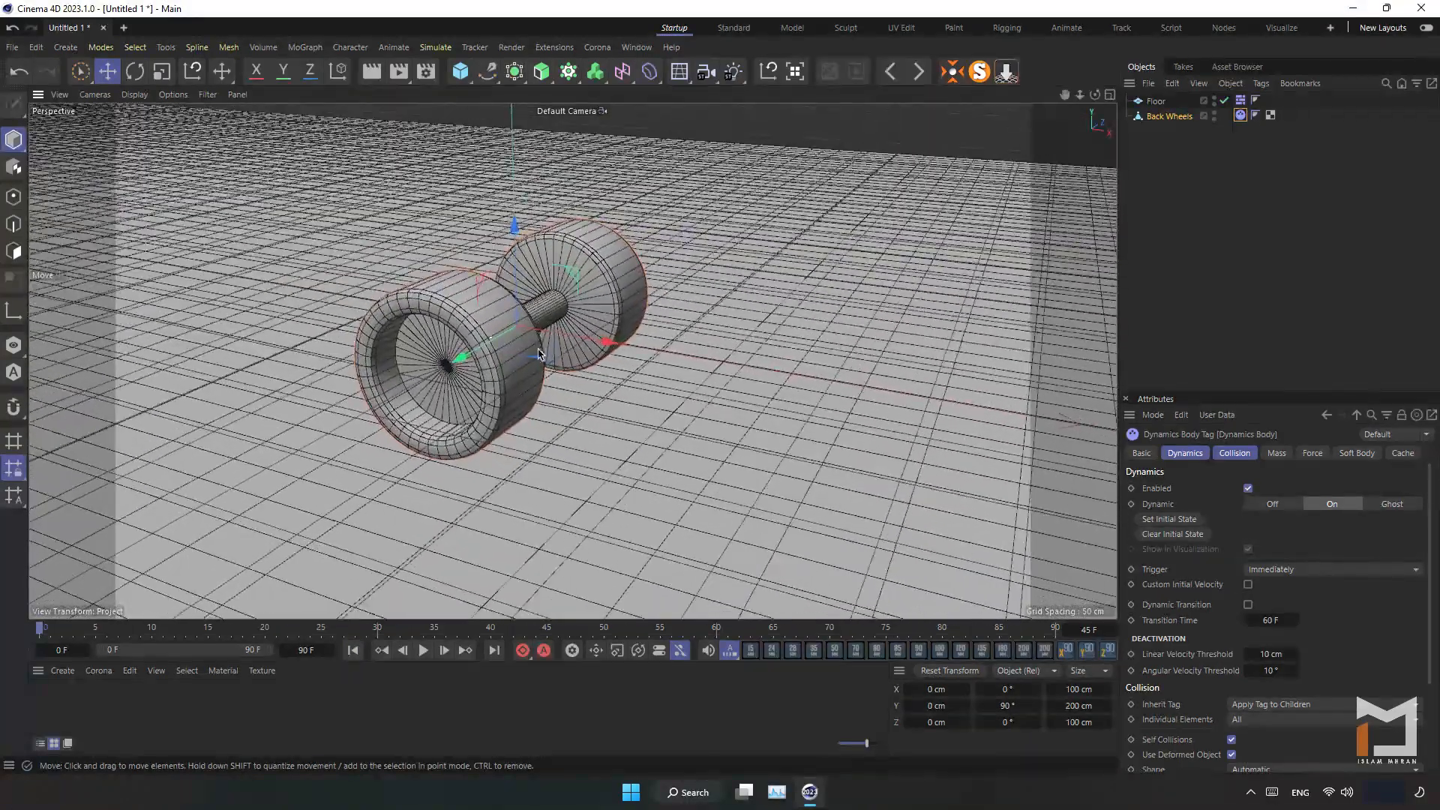
pyautogui.keyDown('alt'); pyautogui.moveTo(562, 325); pyautogui.dragTo(541, 349, button='middle'); pyautogui.keyUp('alt')
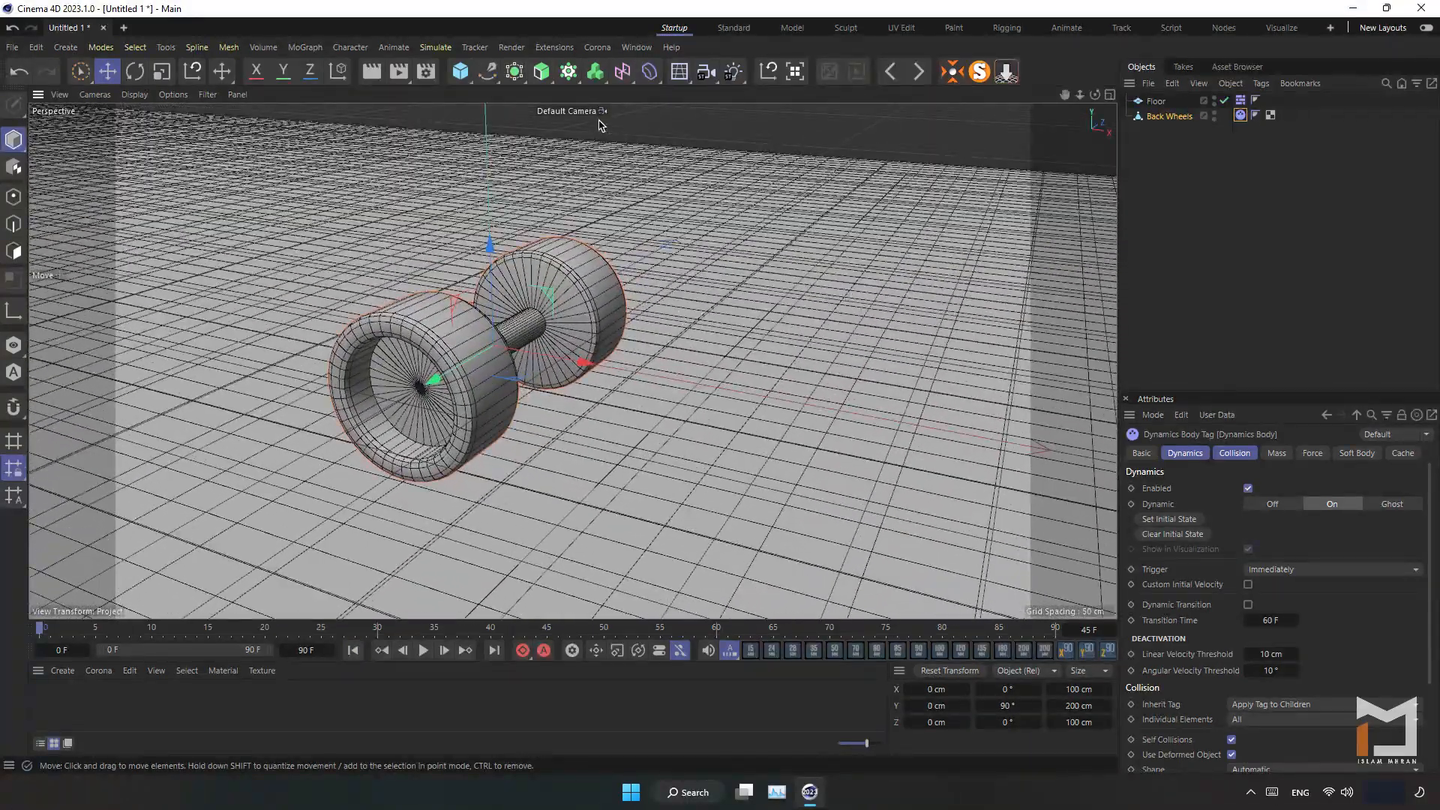
# - Add a cube about 337 × 38 × 200 cm and place it above the wheels at about X 101 cm, Y 77.5 cm
pyautogui.click(461, 71)
pyautogui.moveTo(492, 194); pyautogui.dragTo(525, 153)
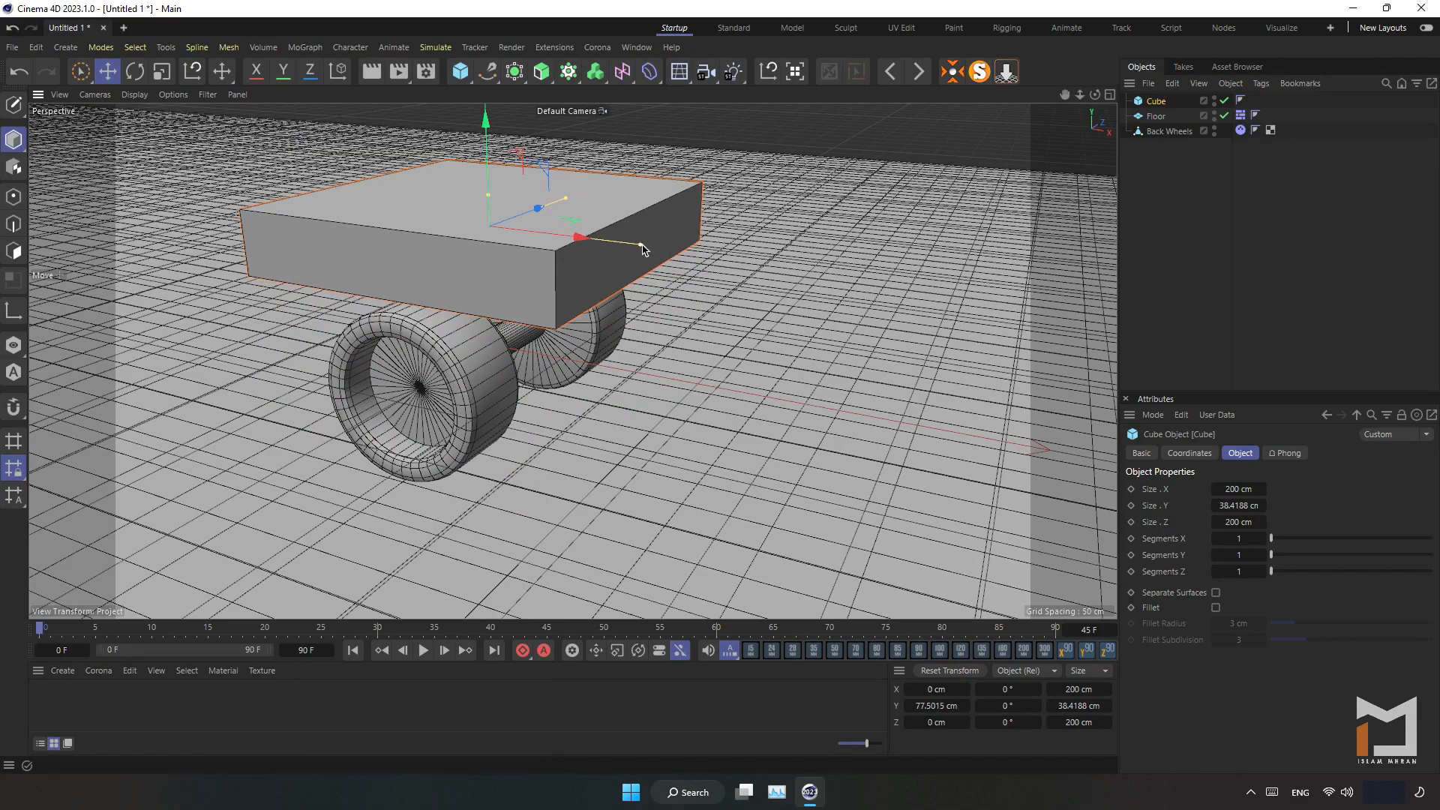
pyautogui.moveTo(645, 249); pyautogui.dragTo(746, 272)
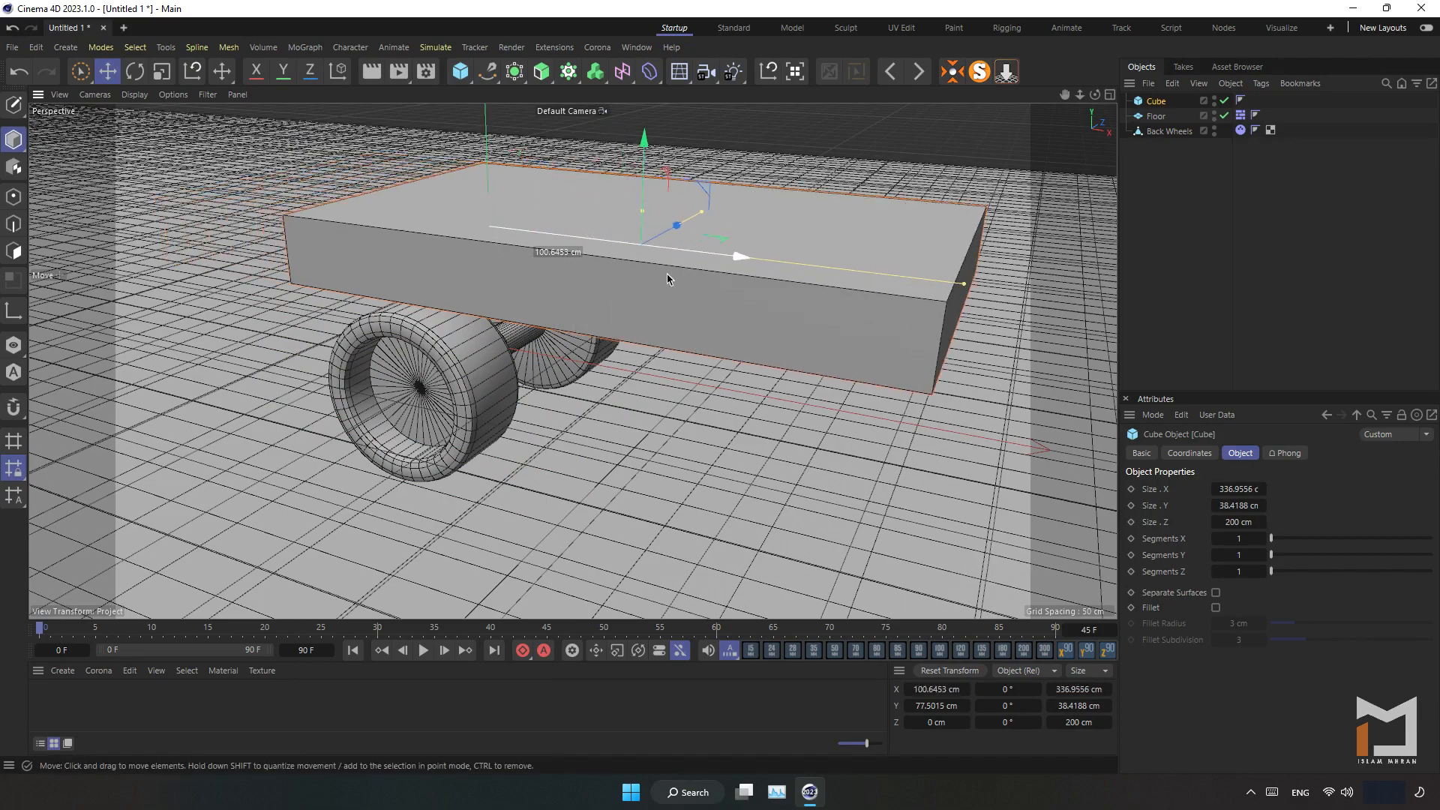
# - Make the cube editable and inset its top polygon to about 313 × 176 cm
pyautogui.keyDown('alt'); pyautogui.moveTo(520, 295); pyautogui.dragTo(489, 315); pyautogui.keyUp('alt')
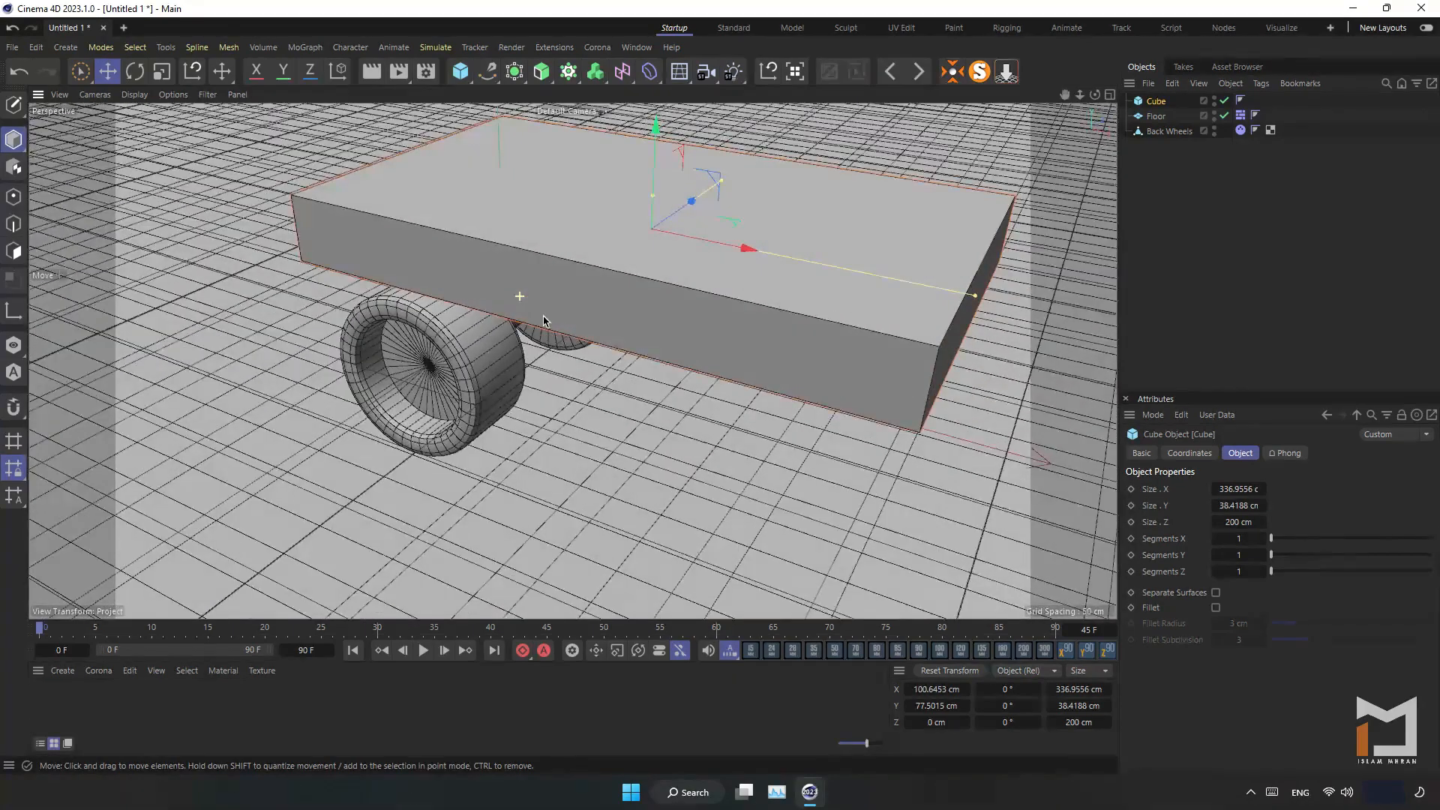
pyautogui.keyDown('alt'); pyautogui.moveTo(544, 317); pyautogui.dragTo(424, 350, button='middle'); pyautogui.keyUp('alt')
pyautogui.click(13, 139)
pyautogui.click(13, 252)
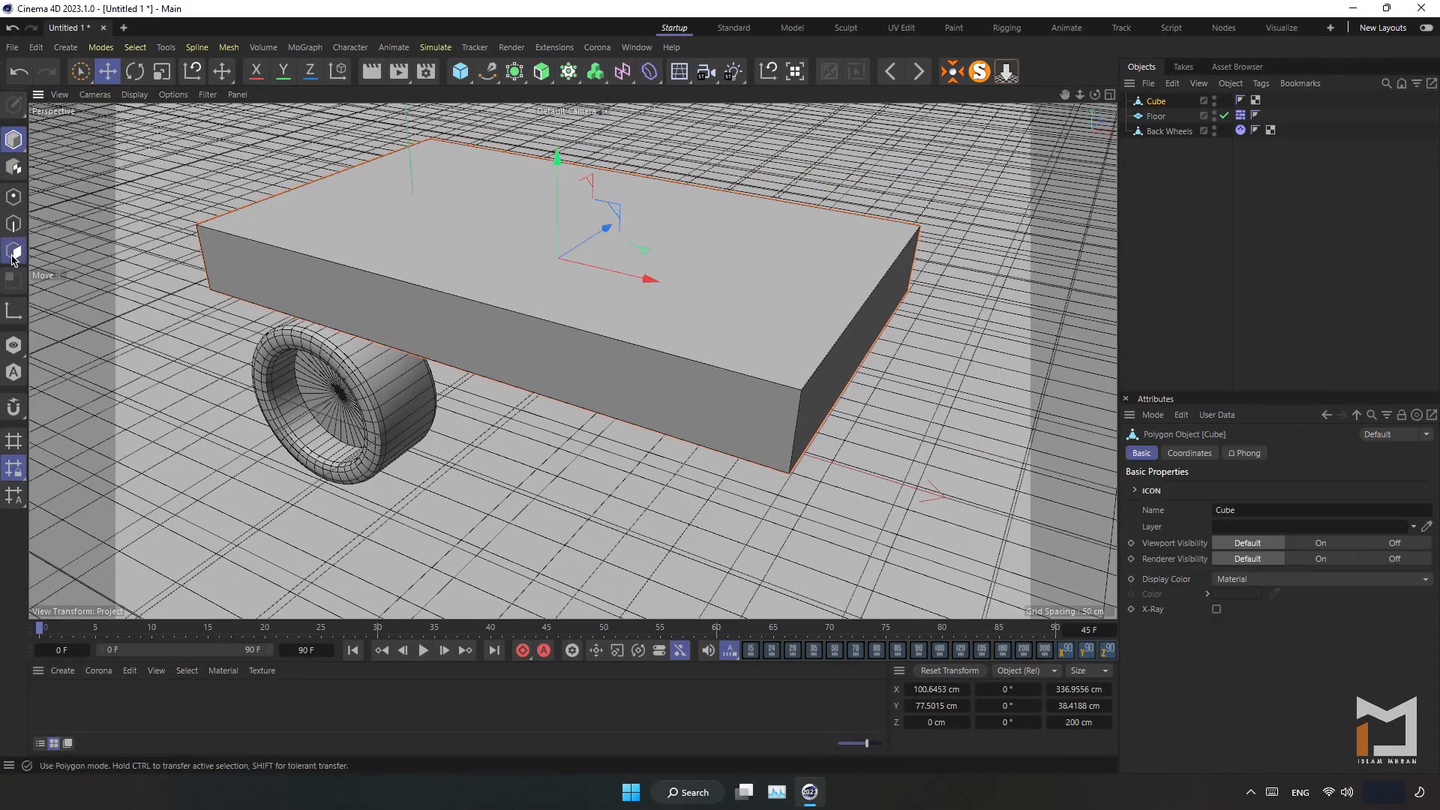
pyautogui.click(492, 247)
pyautogui.rightClick(789, 150)
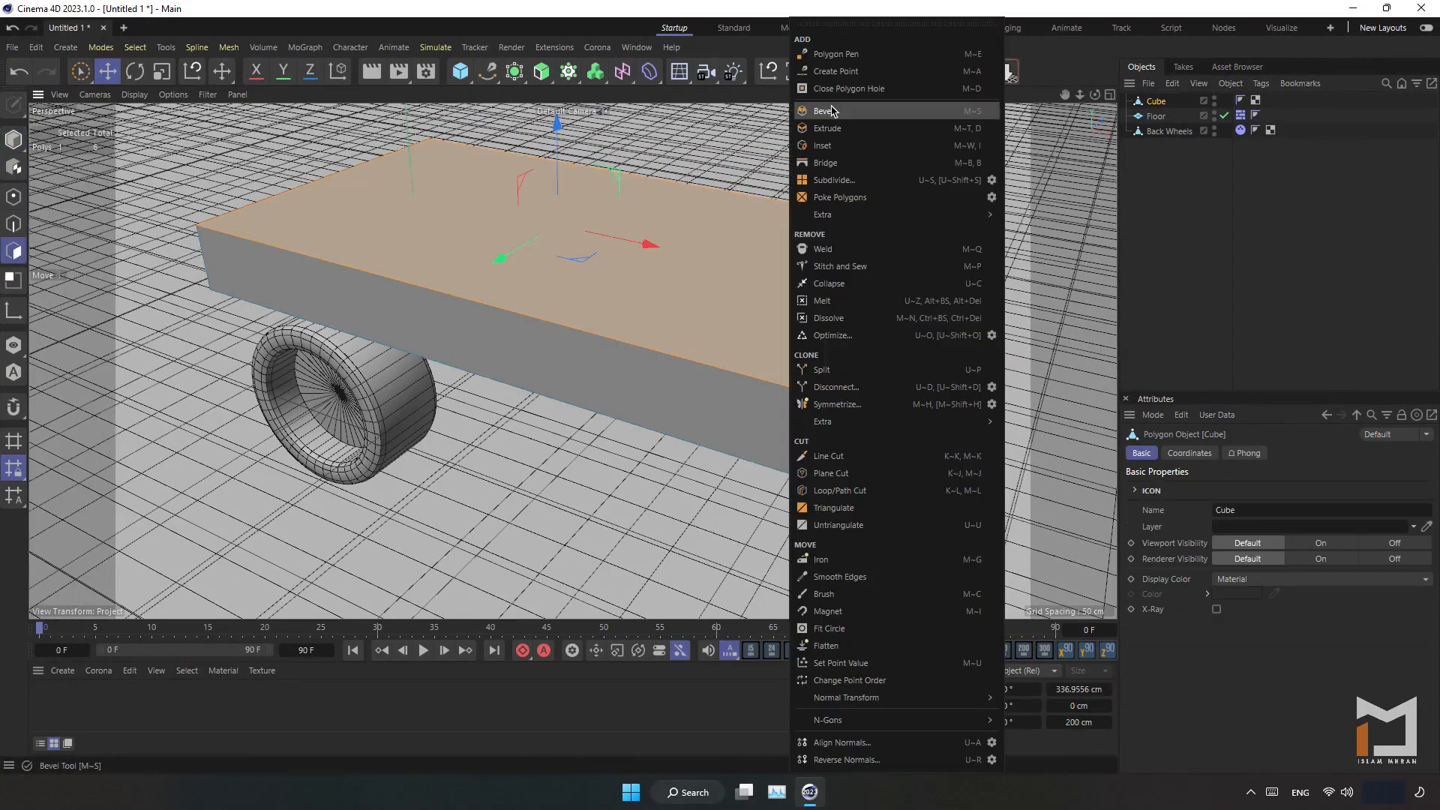
pyautogui.click(839, 149)
pyautogui.moveTo(840, 150); pyautogui.dragTo(866, 129)
# - Extrude the inset polygon by -23.8 cm to hollow out the box, and return to Model mode with the Move tool
pyautogui.rightClick(925, 162)
pyautogui.click(958, 129)
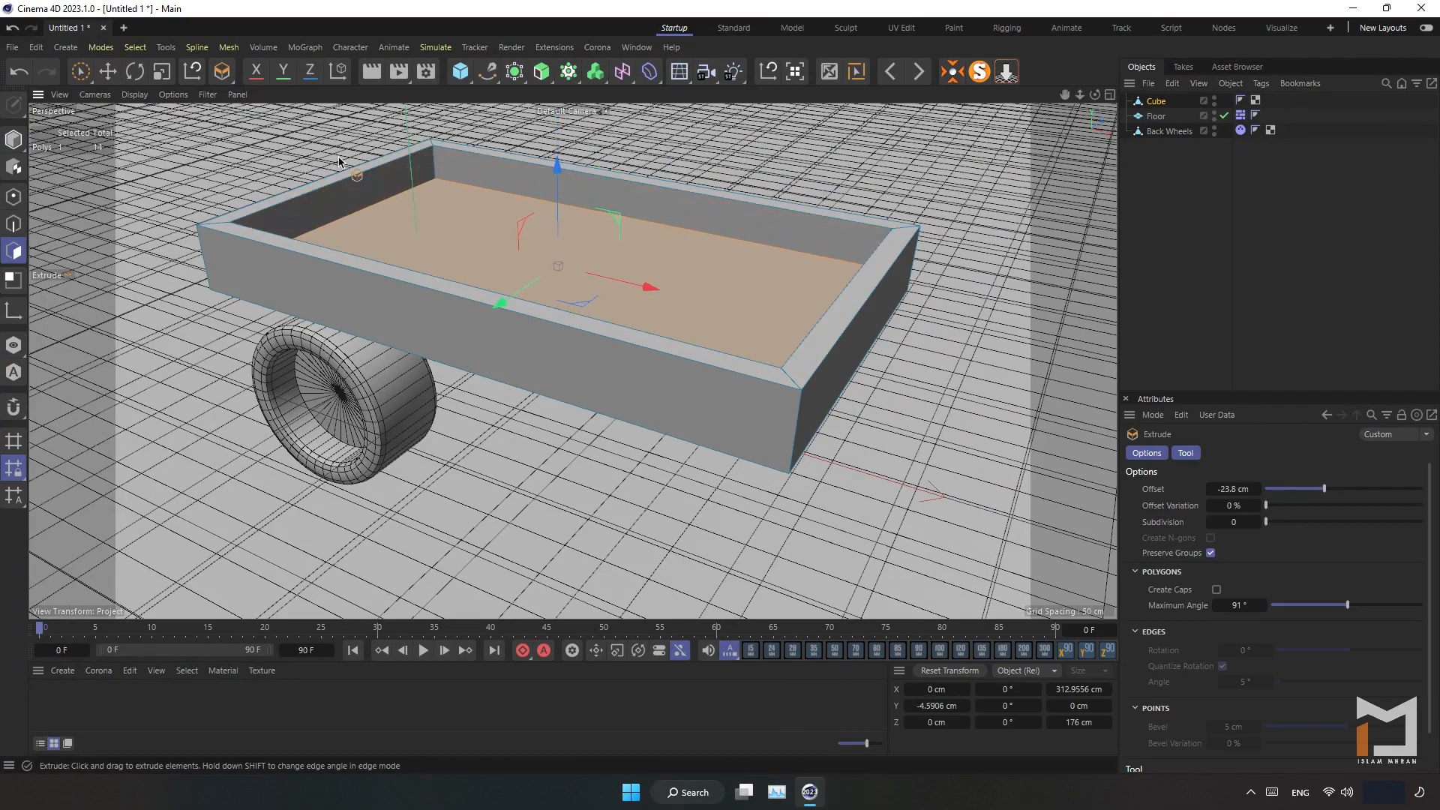
pyautogui.click(16, 140)
pyautogui.click(110, 71)
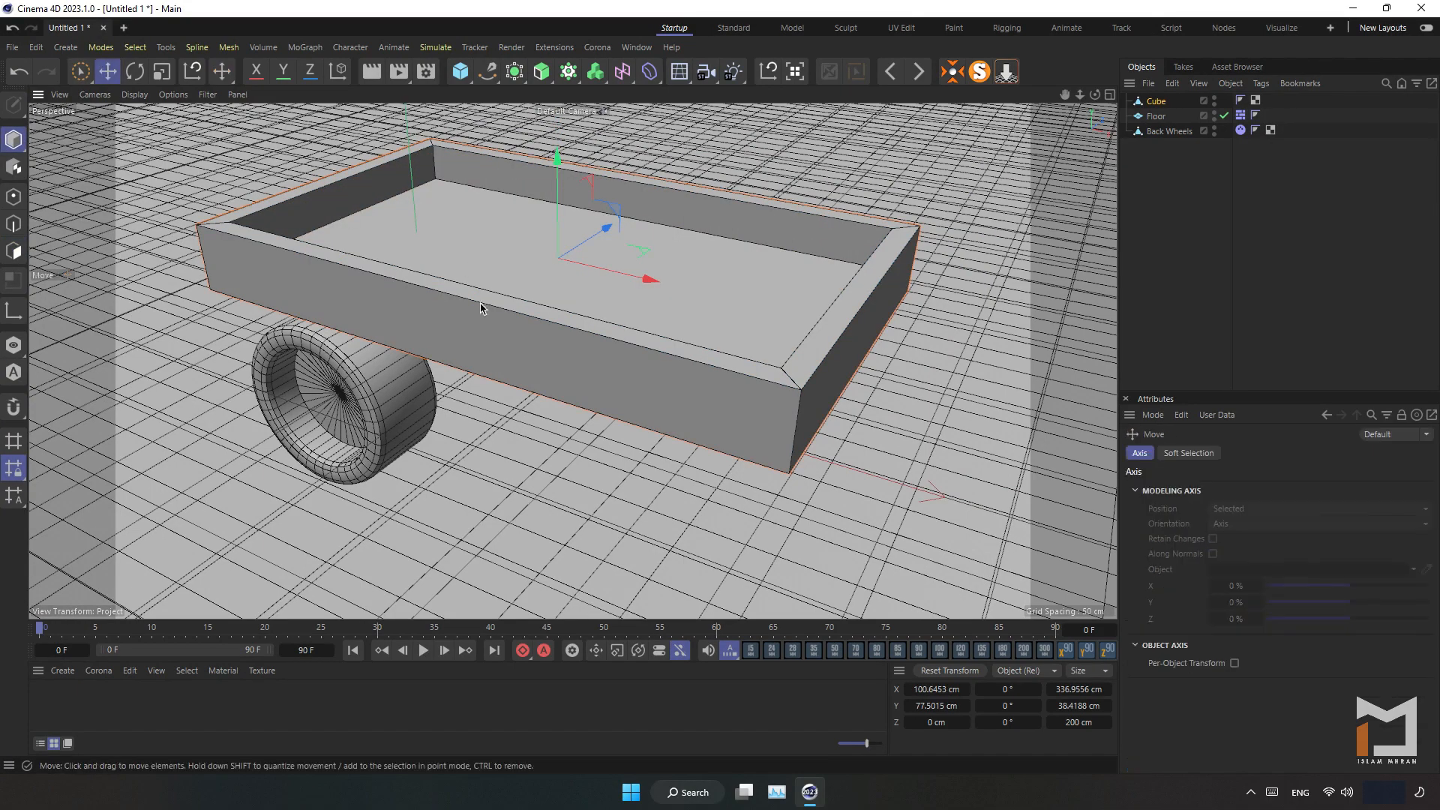
# - Loop-select the box's inner and outer top rim edges together with its outer bottom edges
pyautogui.moveTo(480, 307)
pyautogui.keyDown('alt'); pyautogui.mouseDown()
pyautogui.moveTo(524, 261)
pyautogui.moveTo(501, 209)
pyautogui.moveTo(505, 289)
pyautogui.moveTo(480, 293)
pyautogui.mouseUp(); pyautogui.keyUp('alt')
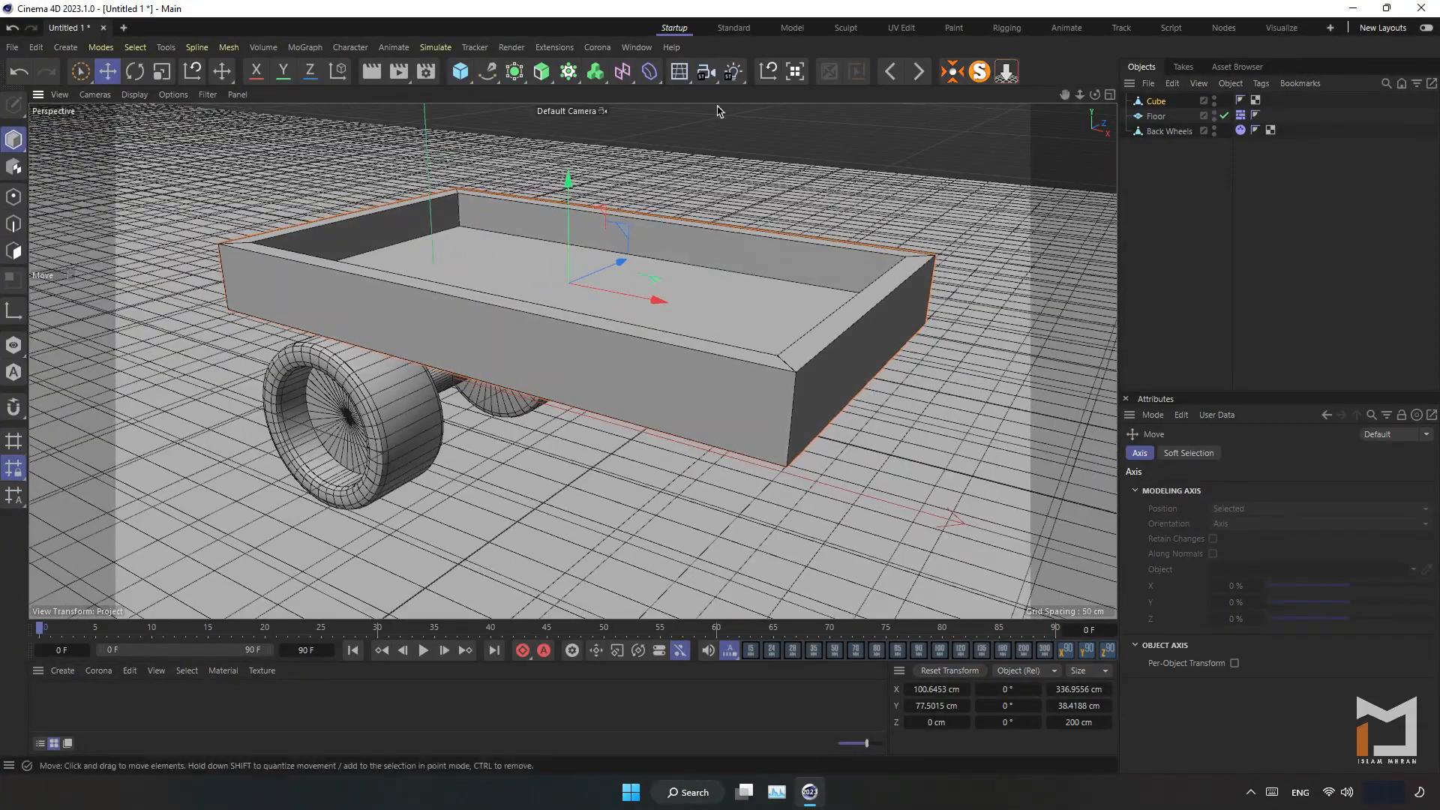
pyautogui.click(13, 223)
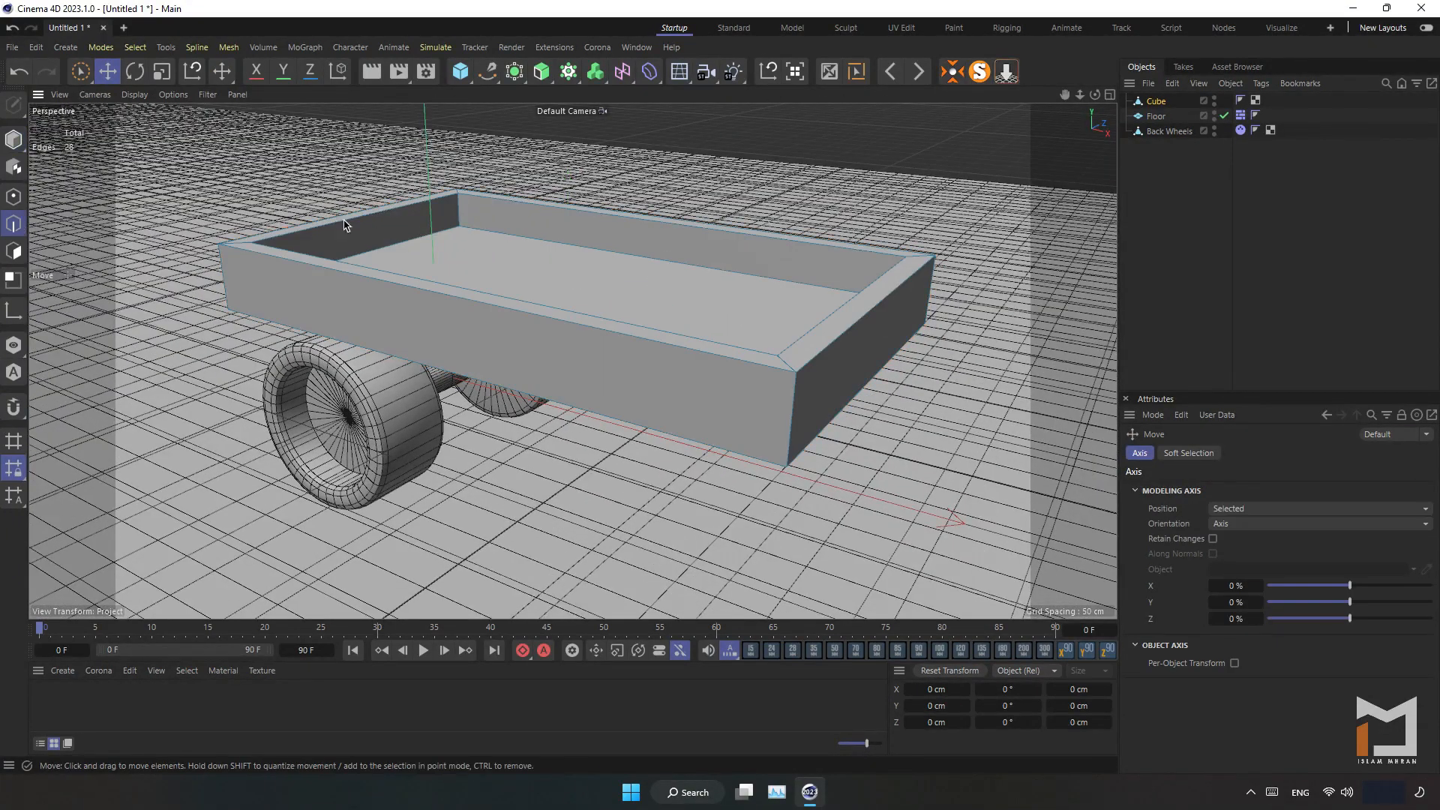
pyautogui.click(856, 71)
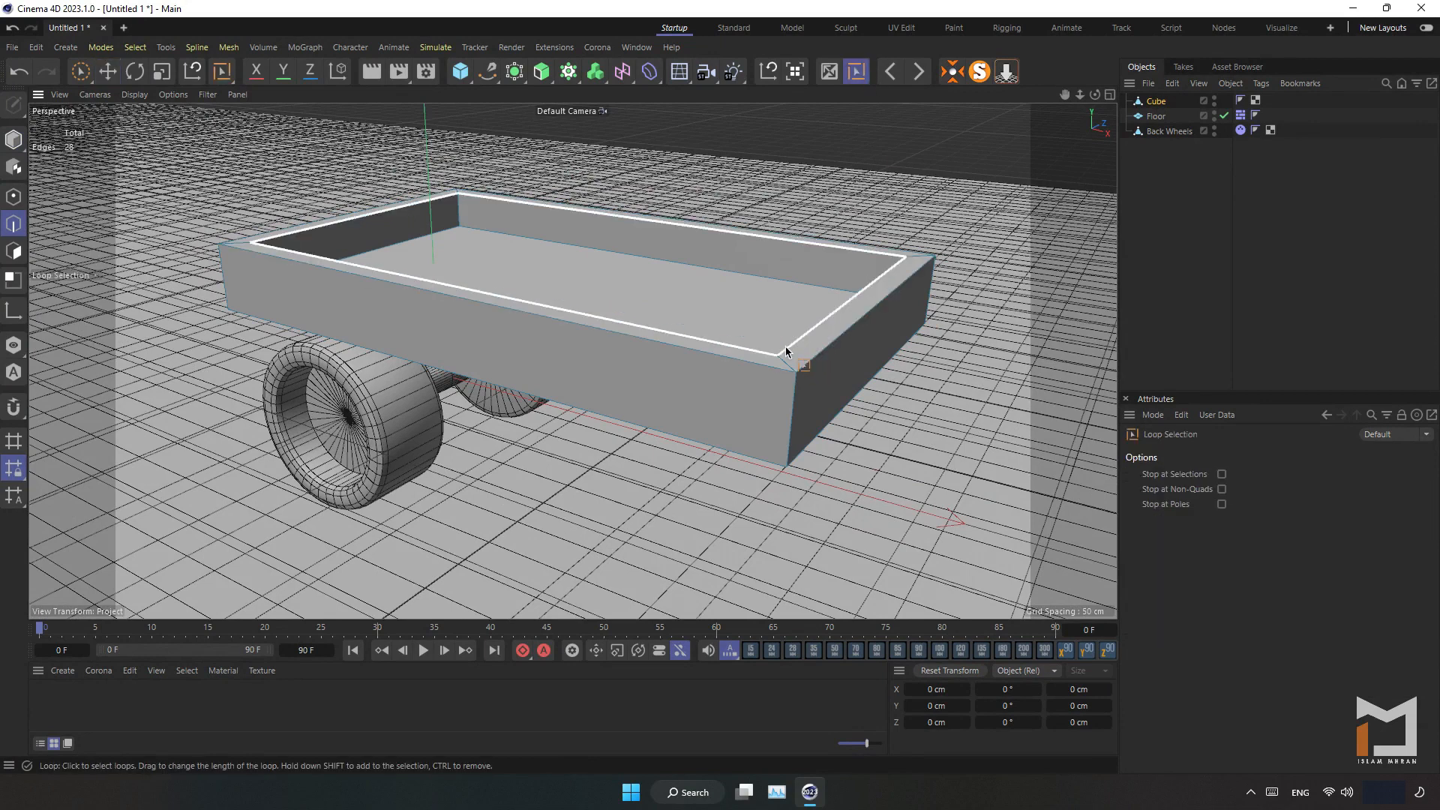
pyautogui.click(786, 371)
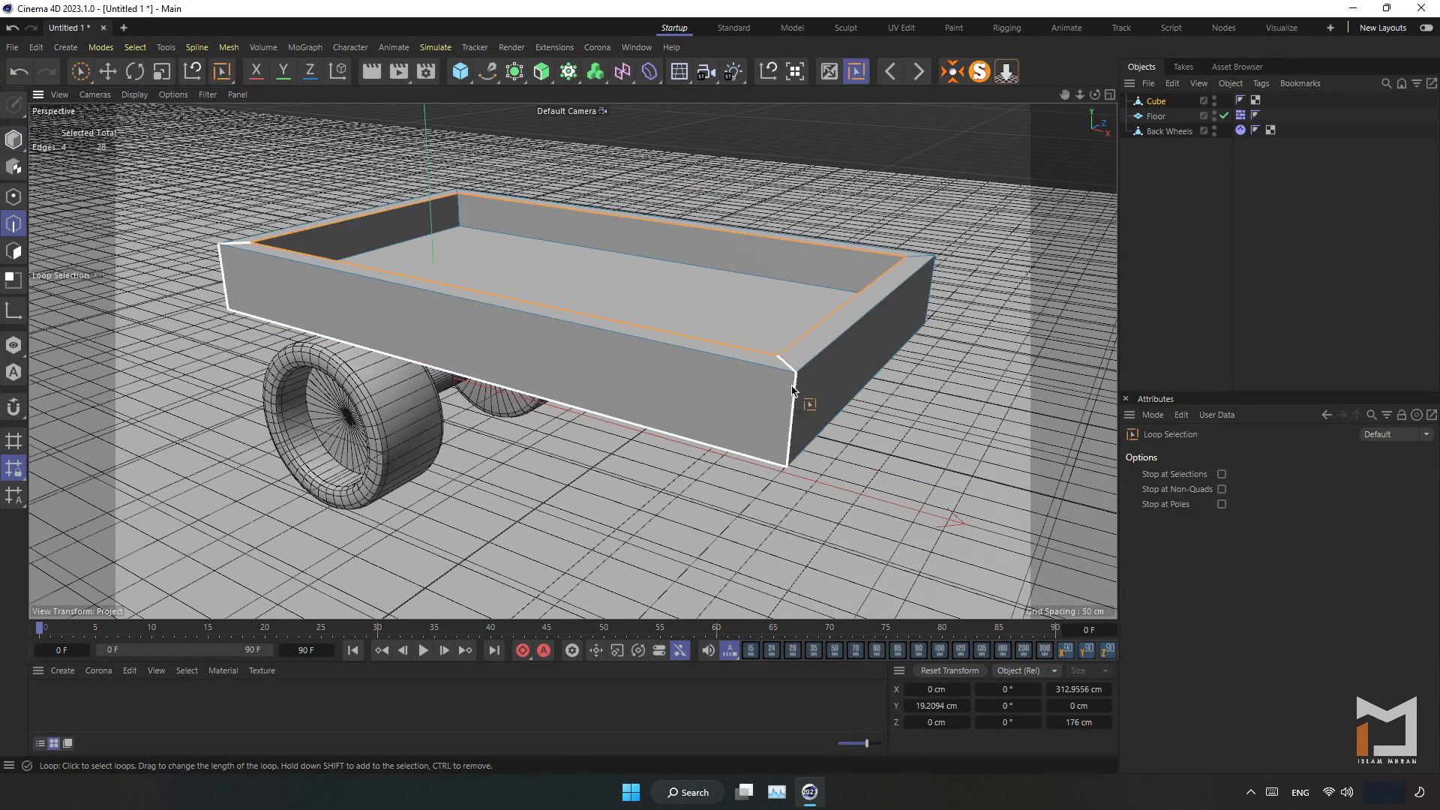
pyautogui.keyDown('shift'); pyautogui.click(801, 380); pyautogui.keyUp('shift')
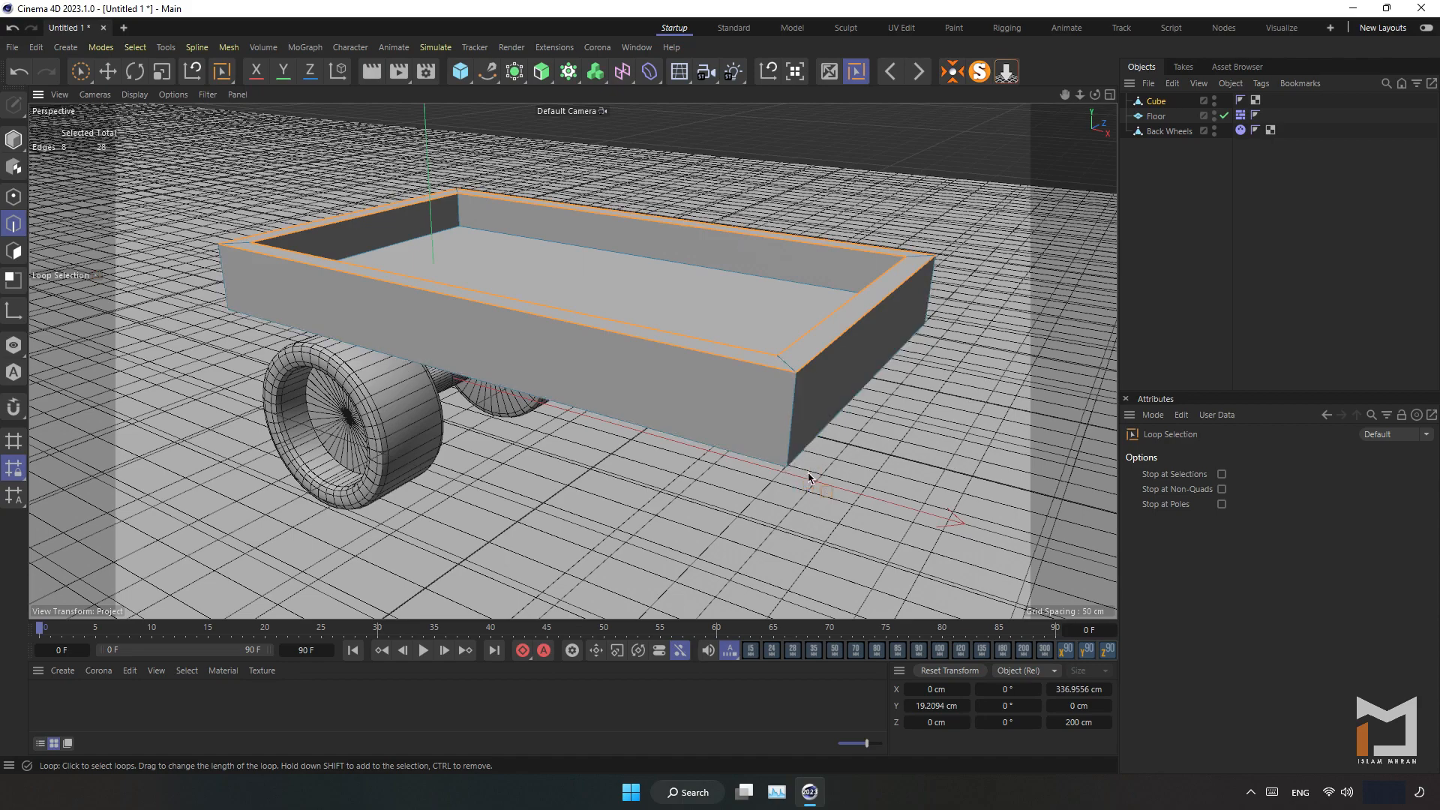
pyautogui.keyDown('alt'); pyautogui.moveTo(803, 488); pyautogui.dragTo(709, 369); pyautogui.keyUp('alt')
# - Bevel the selected box edges with a 3.7 cm offset and subdivision 1, and return to Model mode with the Move tool
pyautogui.rightClick(904, 151)
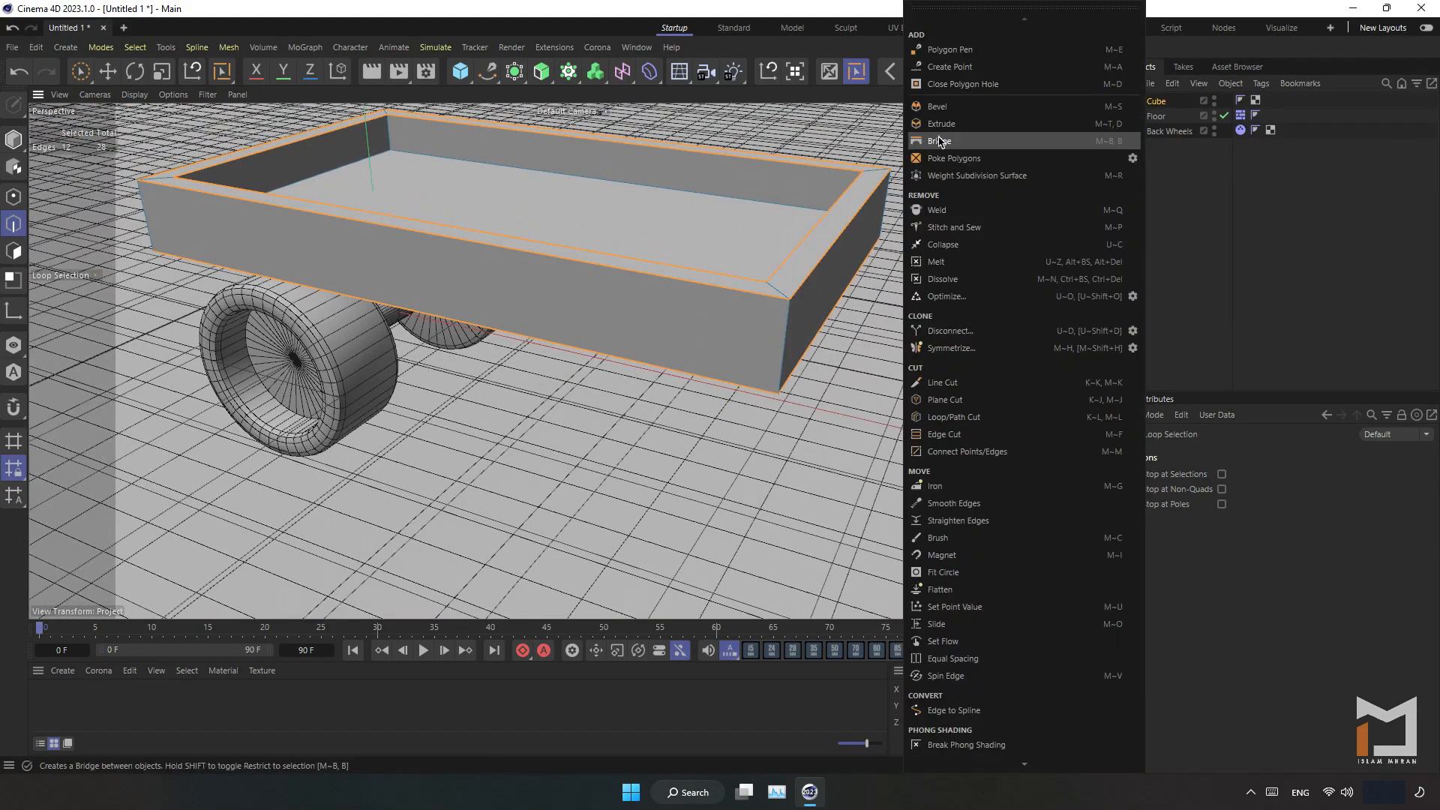
pyautogui.click(938, 107)
pyautogui.moveTo(938, 226); pyautogui.dragTo(960, 225)
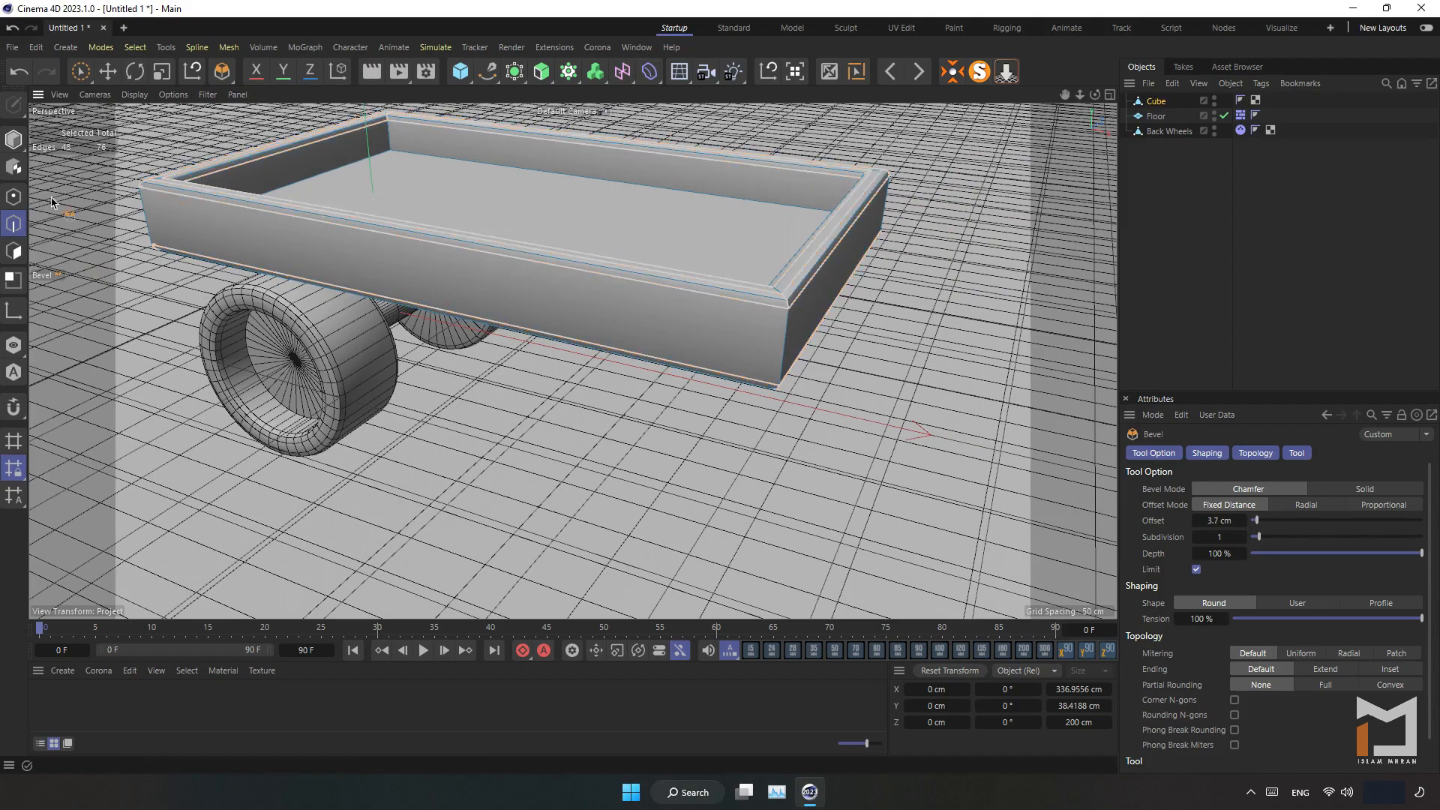
pyautogui.click(13, 138)
pyautogui.press('e')
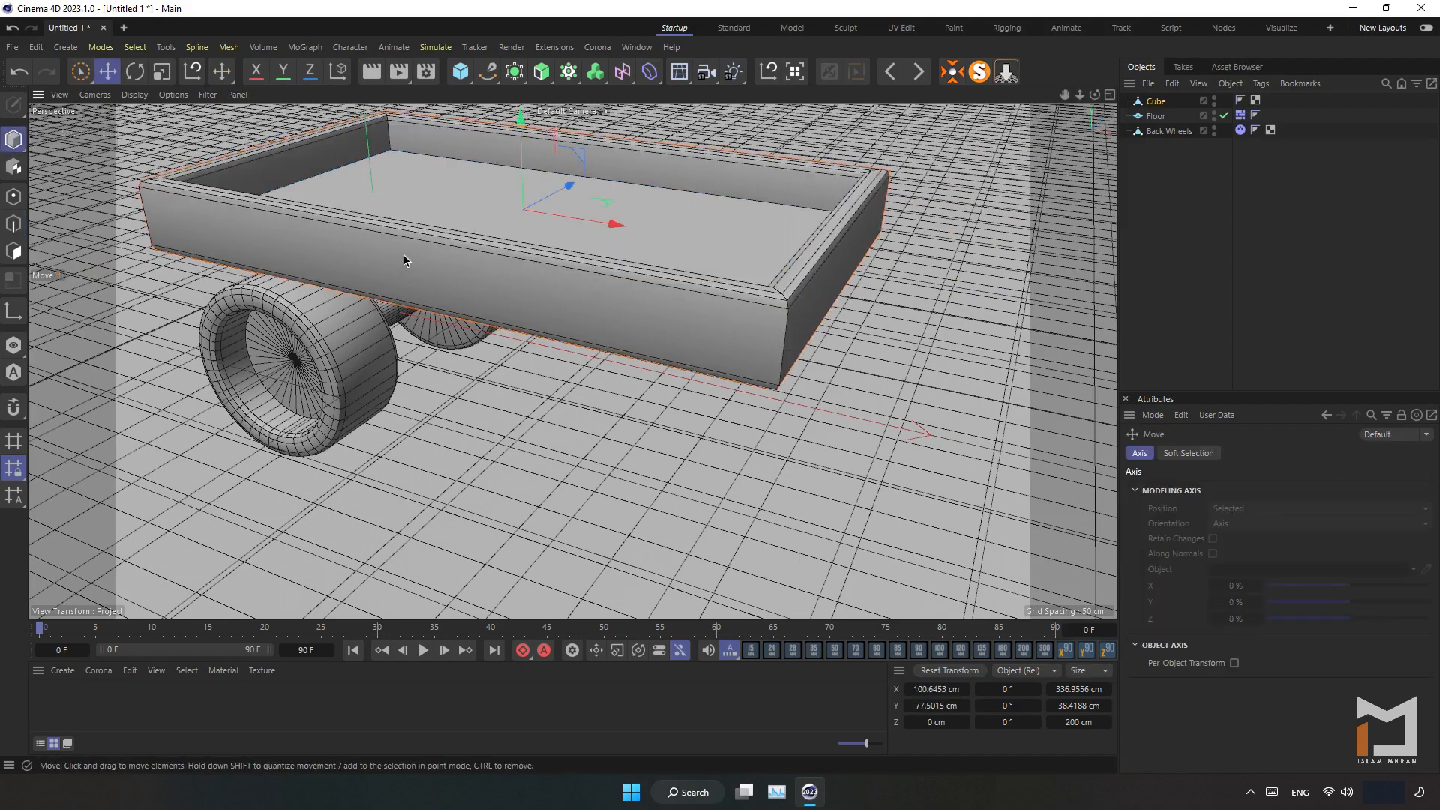
pyautogui.scroll(-2, 405, 259)
pyautogui.click(1162, 226)
pyautogui.keyDown('alt'); pyautogui.moveTo(746, 268); pyautogui.dragTo(525, 360); pyautogui.keyUp('alt')
pyautogui.click(1156, 102)
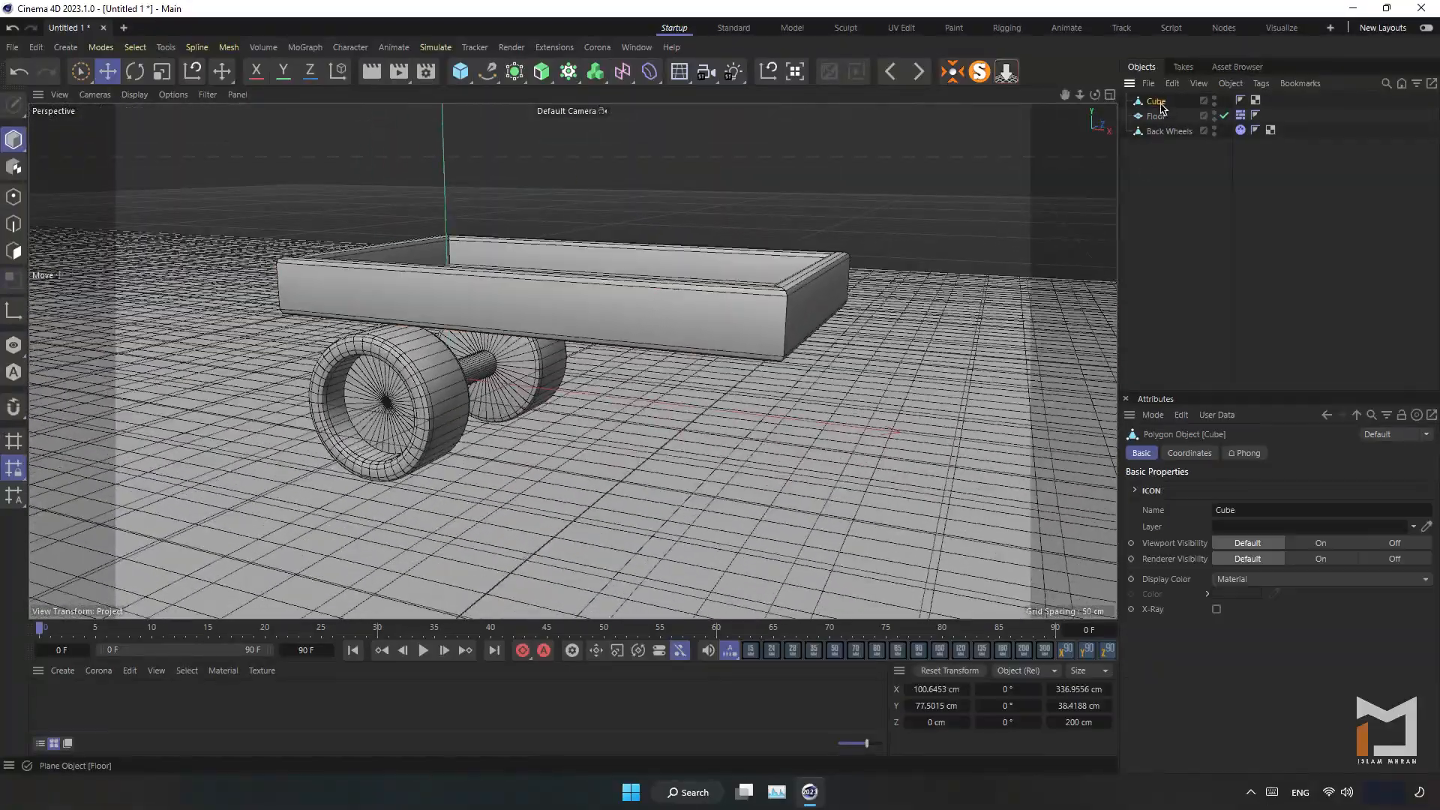
pyautogui.click(1176, 194)
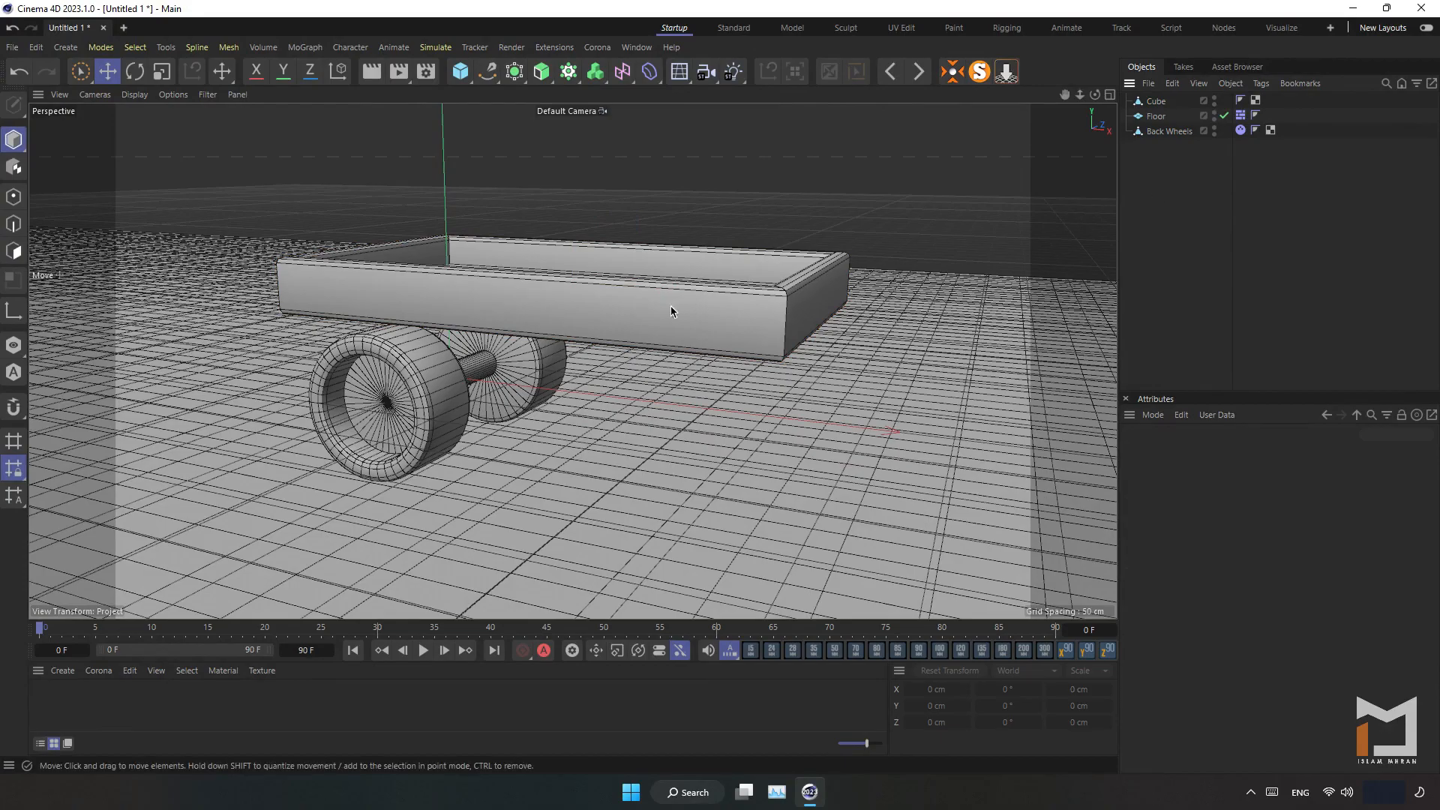
# - Add a Bullet Connector object to the scene at the wheel axle
pyautogui.keyDown('alt'); pyautogui.moveTo(669, 312); pyautogui.dragTo(480, 282); pyautogui.keyUp('alt')
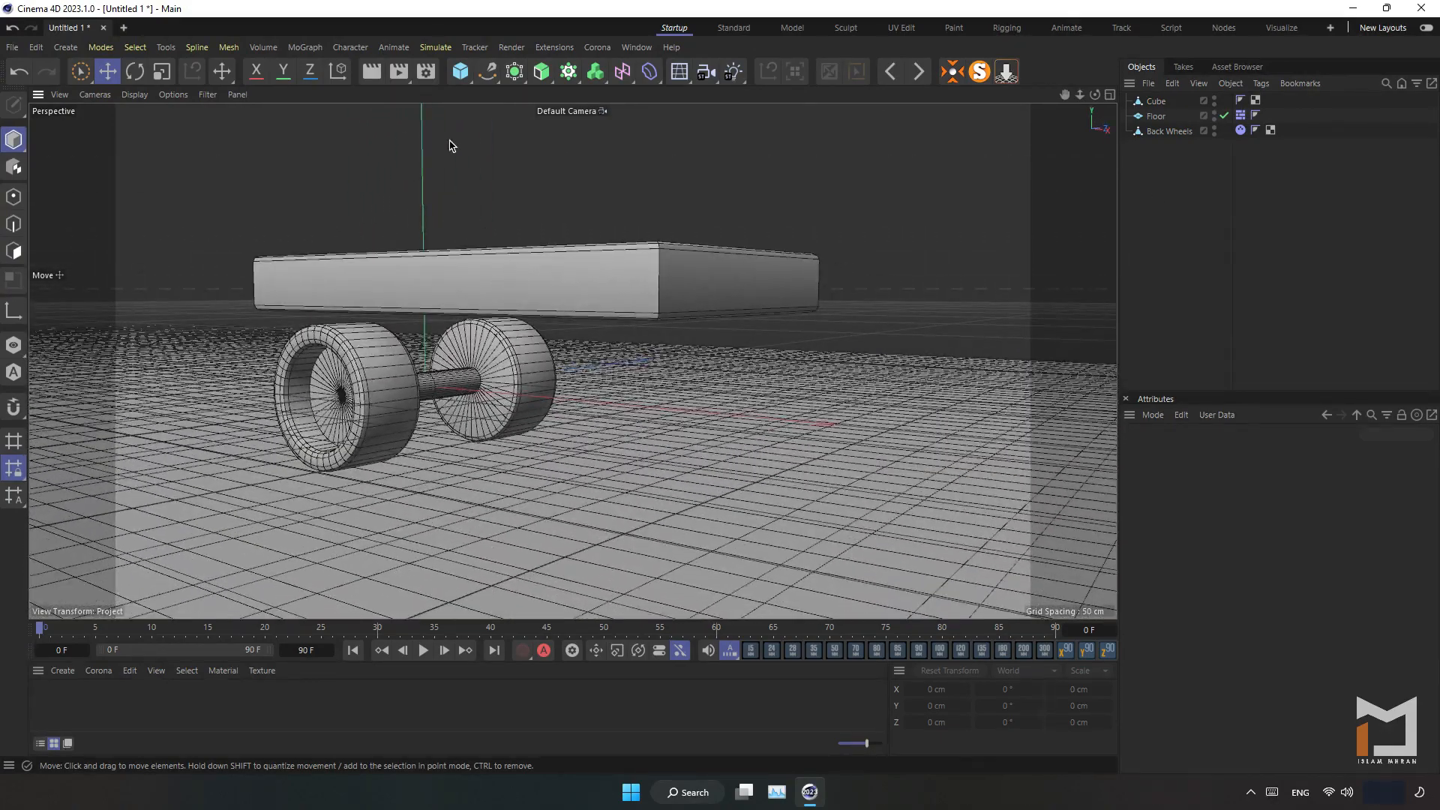
pyautogui.click(435, 47)
pyautogui.moveTo(469, 144)
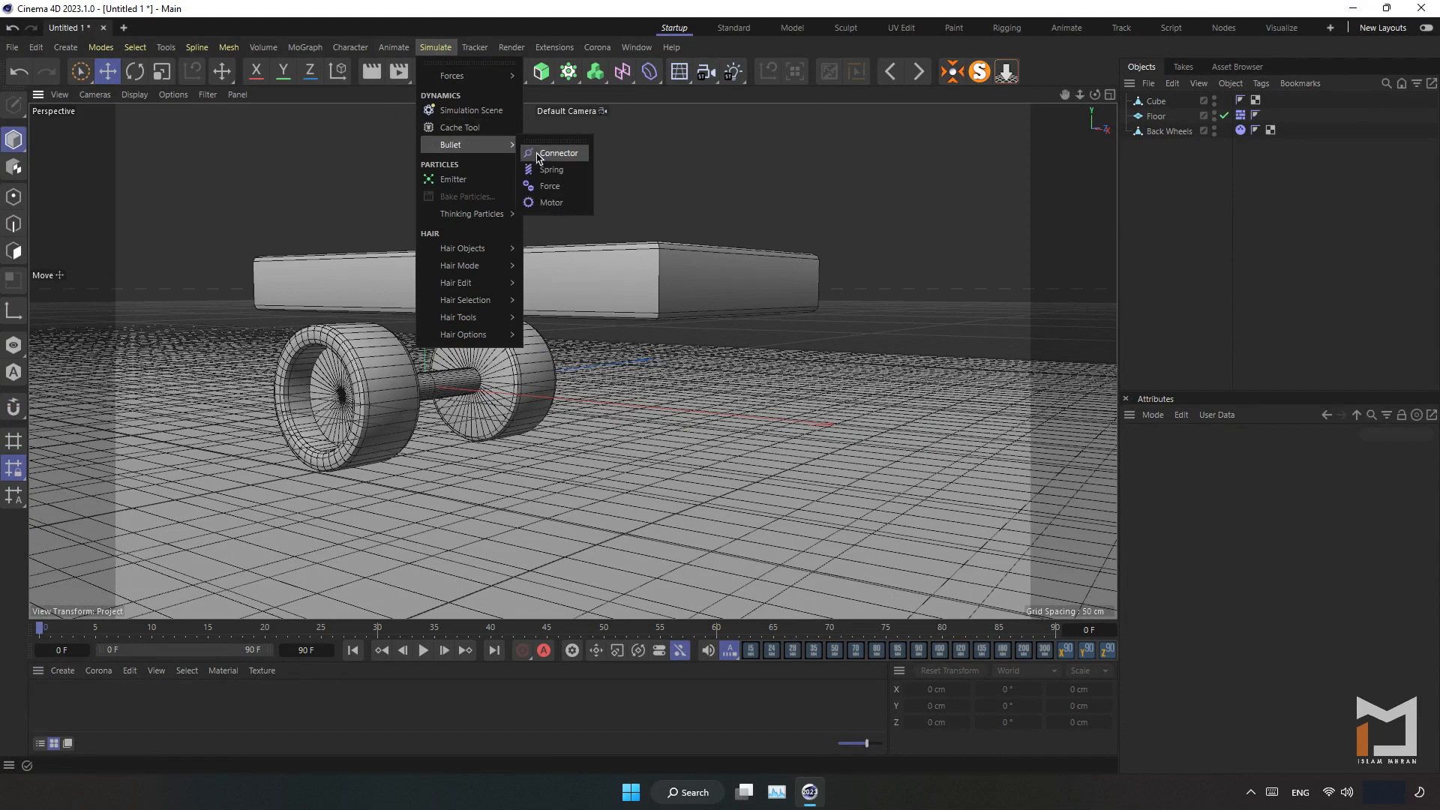
pyautogui.click(558, 153)
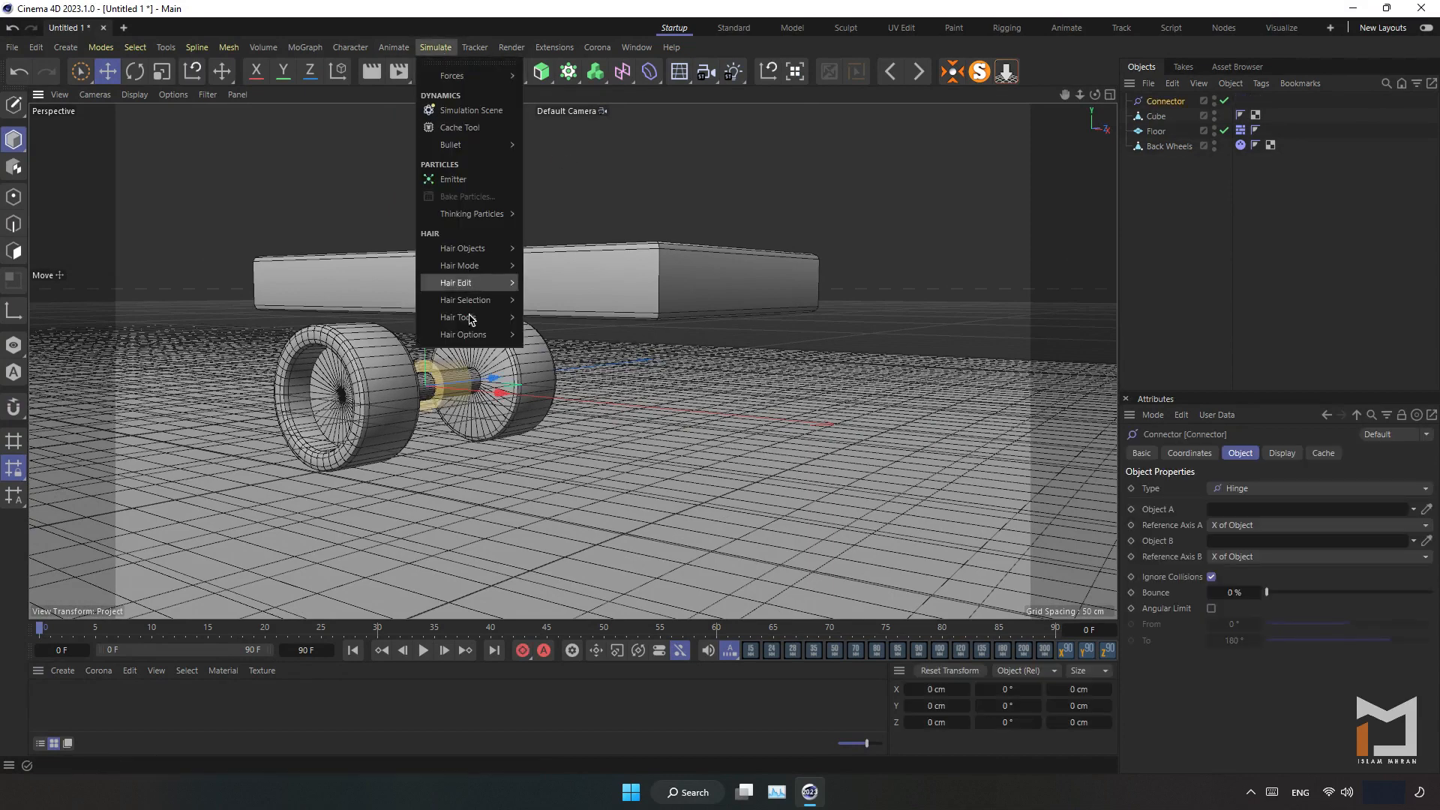
pyautogui.click(666, 10)
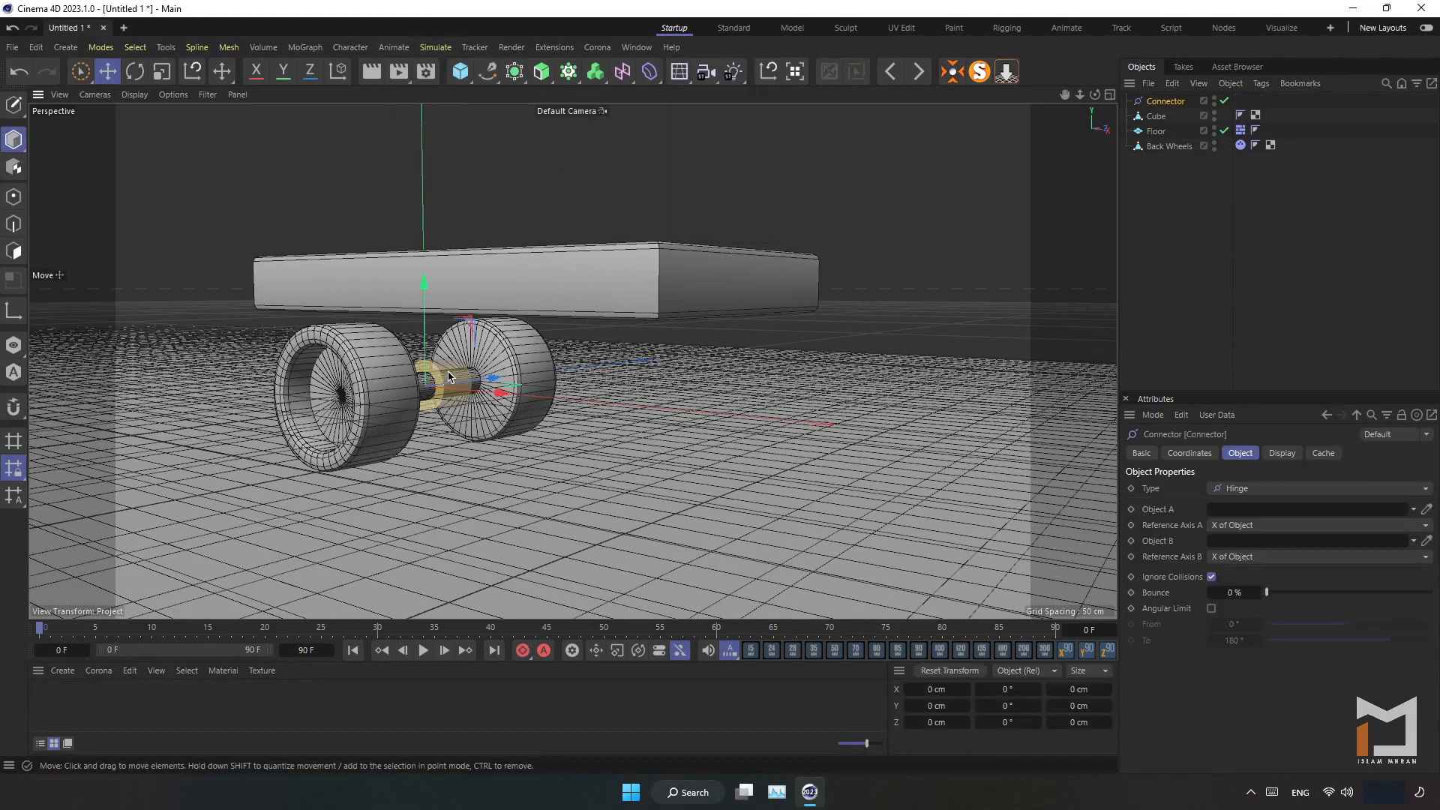
# - Add a Bullet Motor object at the wheel axle and check its direction of rotation around the wheels
pyautogui.keyDown('alt'); pyautogui.moveTo(447, 370); pyautogui.dragTo(543, 363, button='right'); pyautogui.keyUp('alt')
pyautogui.keyDown('alt'); pyautogui.moveTo(470, 378); pyautogui.dragTo(436, 390); pyautogui.keyUp('alt')
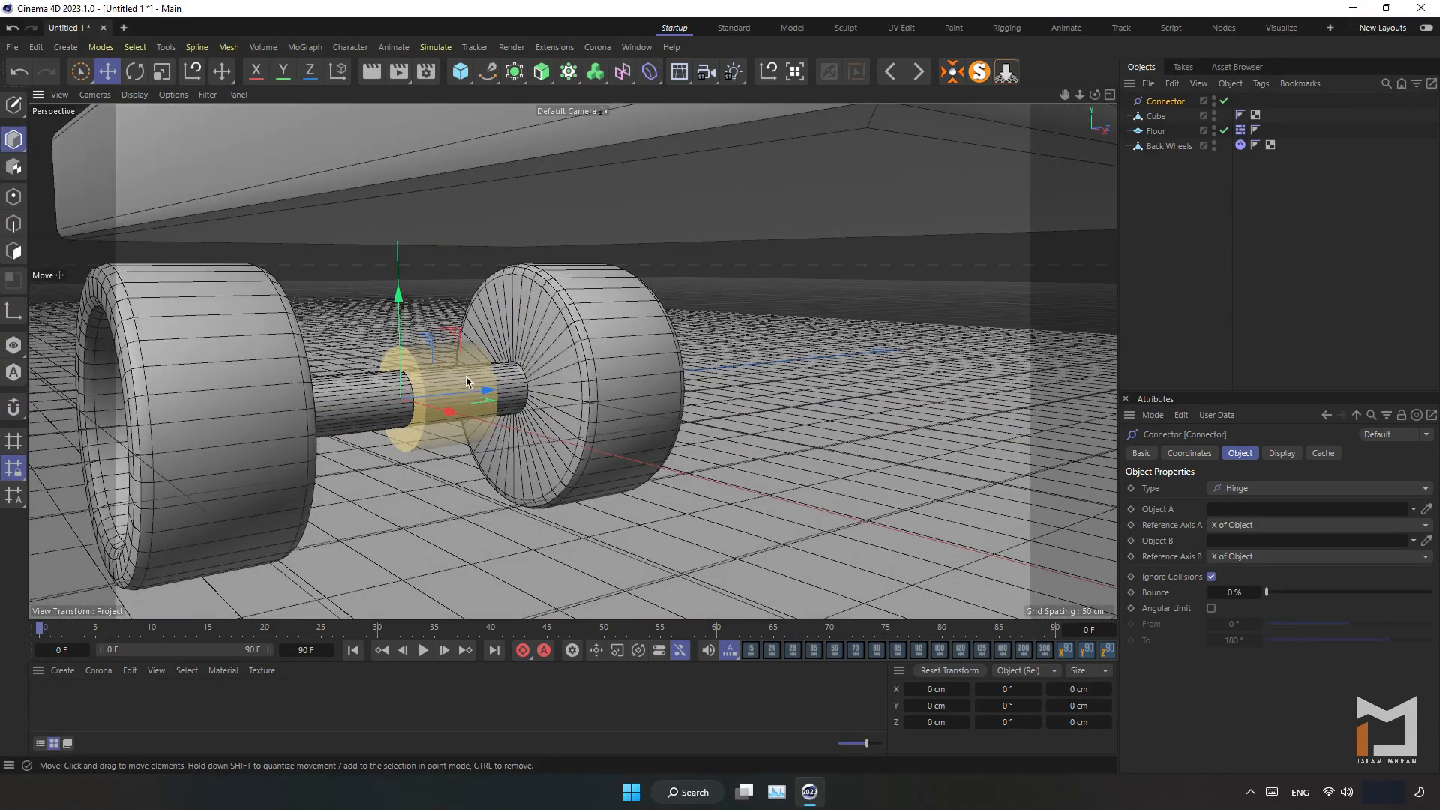
pyautogui.click(435, 47)
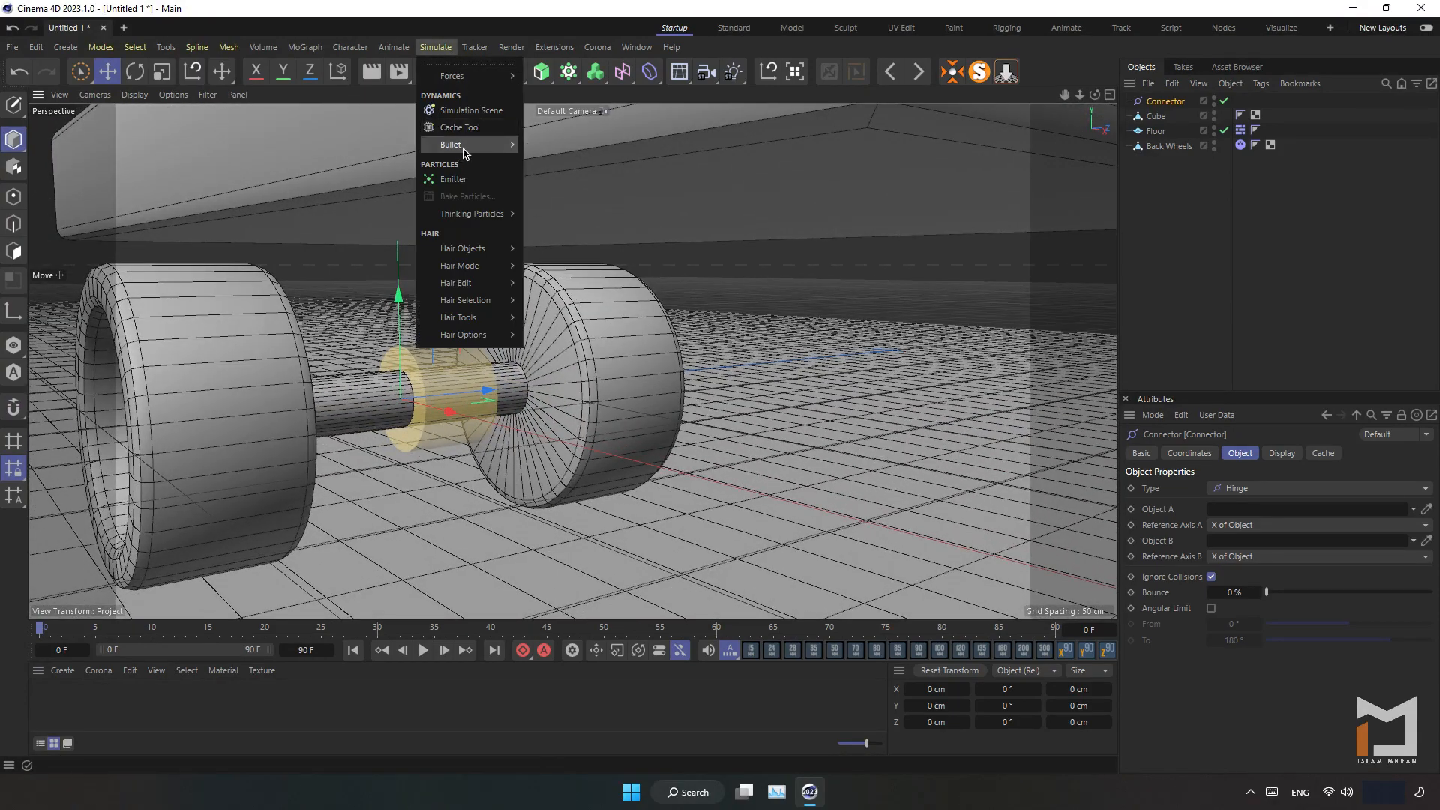
pyautogui.moveTo(466, 145)
pyautogui.click(564, 202)
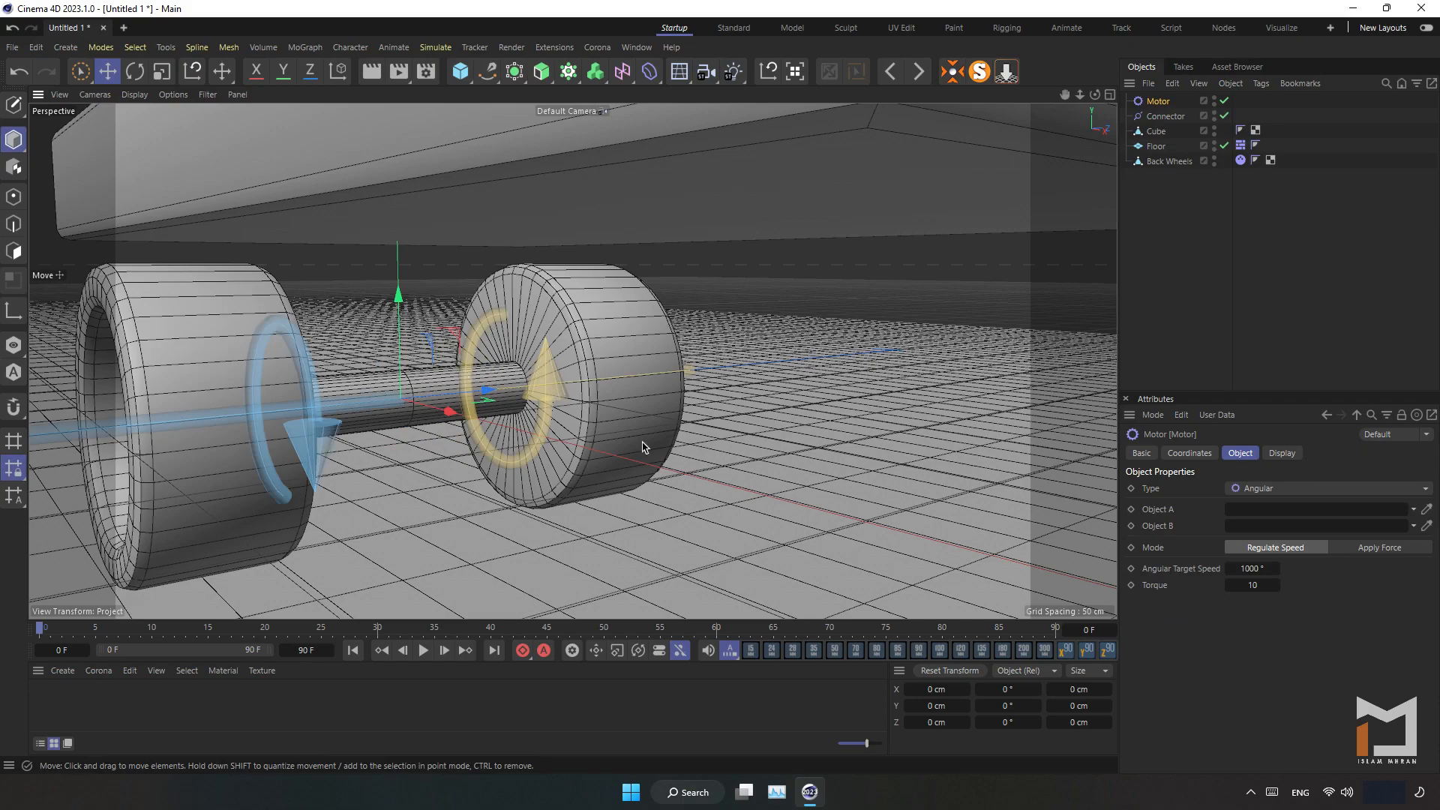
pyautogui.keyDown('alt'); pyautogui.moveTo(642, 447); pyautogui.dragTo(586, 440); pyautogui.keyUp('alt')
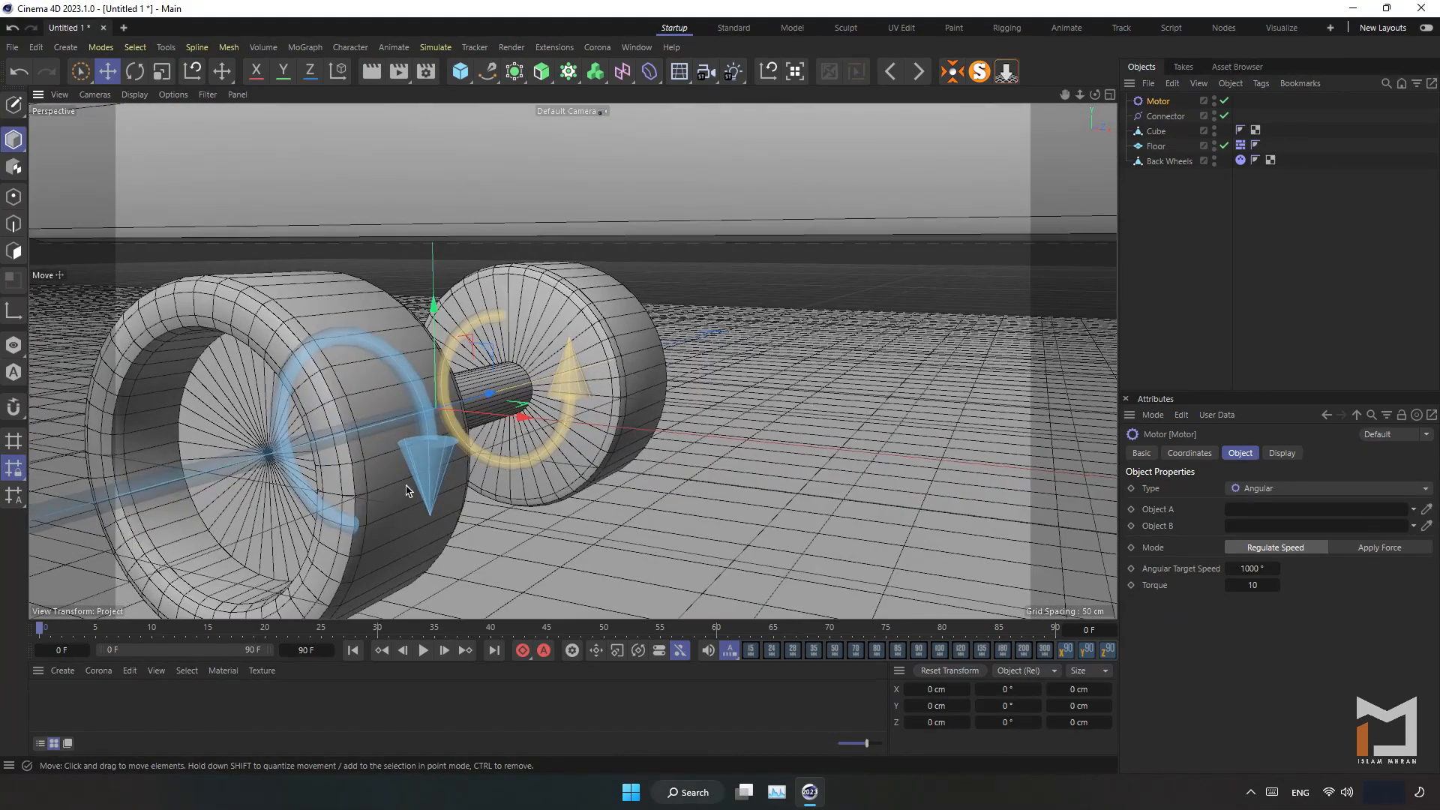
# - Assign the Cube as Object A of the Connector
pyautogui.click(1167, 117)
pyautogui.keyDown('alt'); pyautogui.moveTo(534, 390); pyautogui.dragTo(449, 377); pyautogui.keyUp('alt')
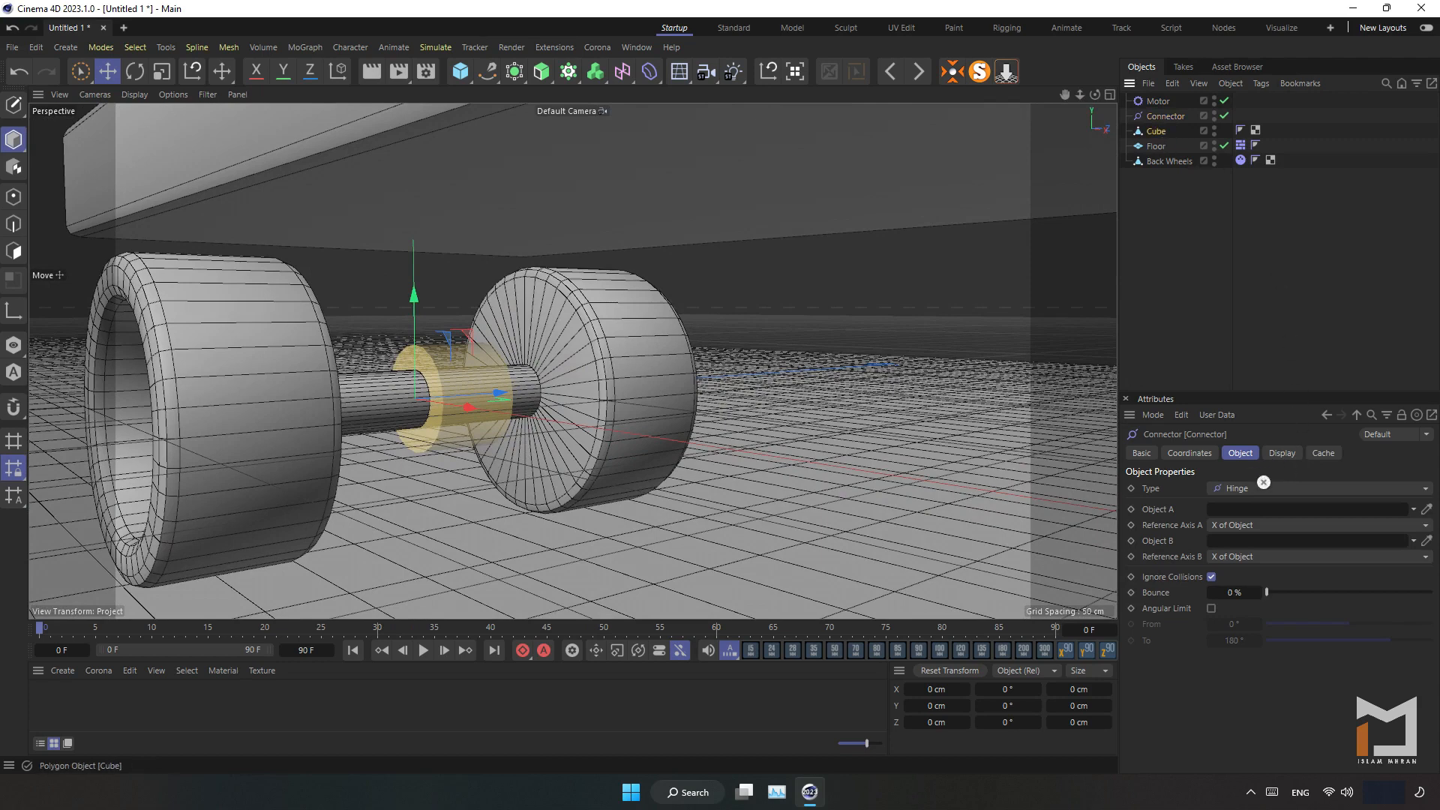
pyautogui.moveTo(1264, 482); pyautogui.dragTo(1253, 511)
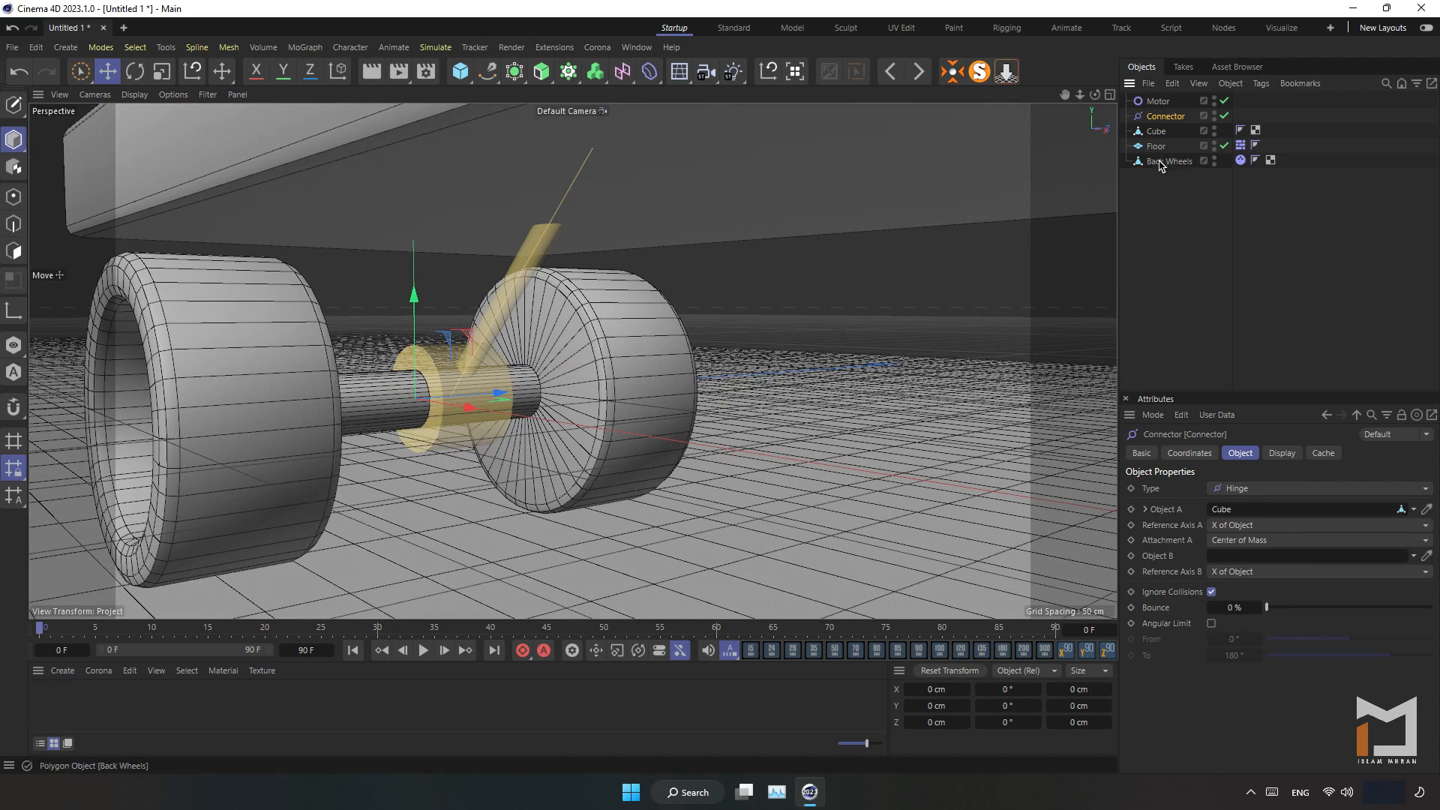
# - Assign the Back Wheels as Object B of the Connector and as Object A of the Motor
pyautogui.moveTo(1284, 547); pyautogui.dragTo(1288, 557)
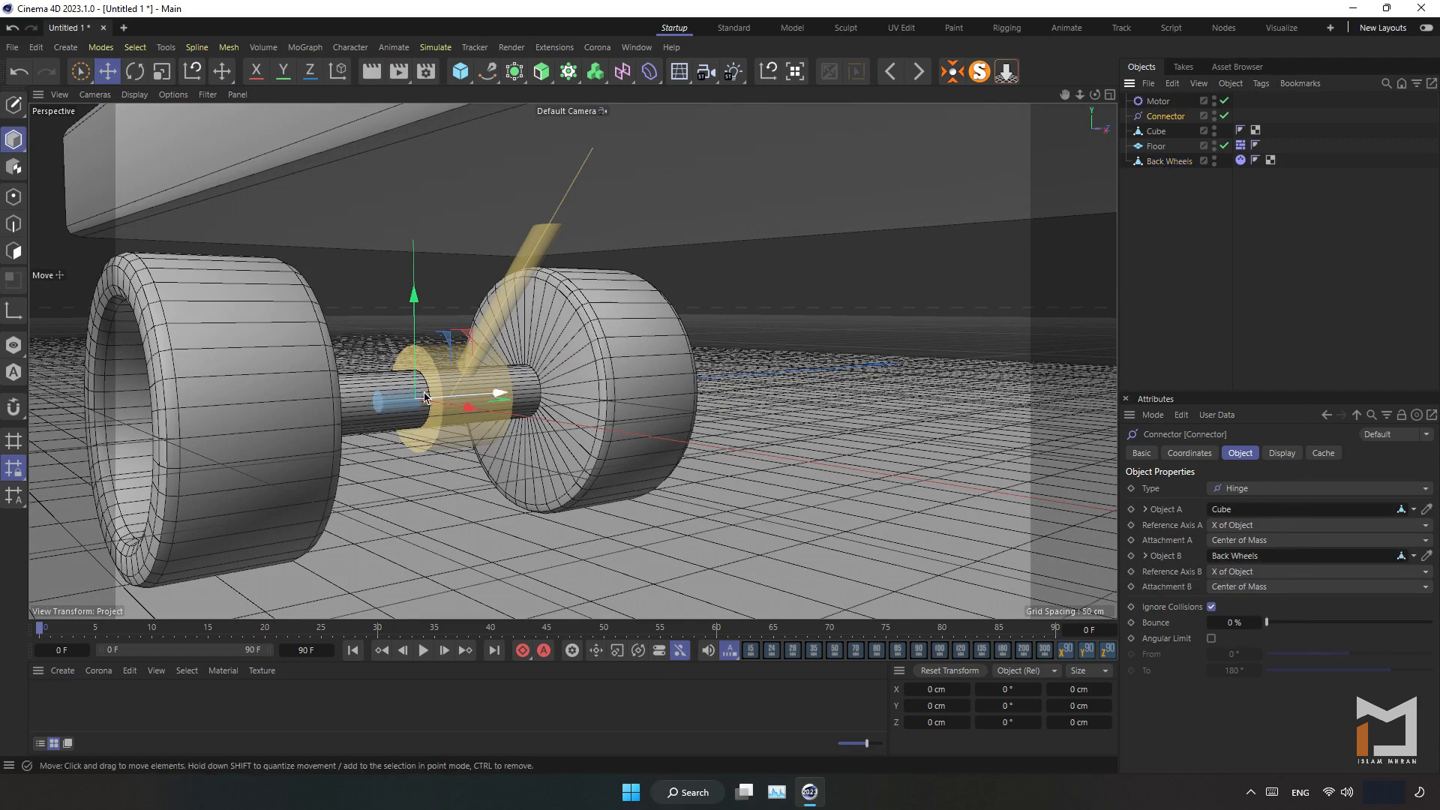
pyautogui.click(1166, 105)
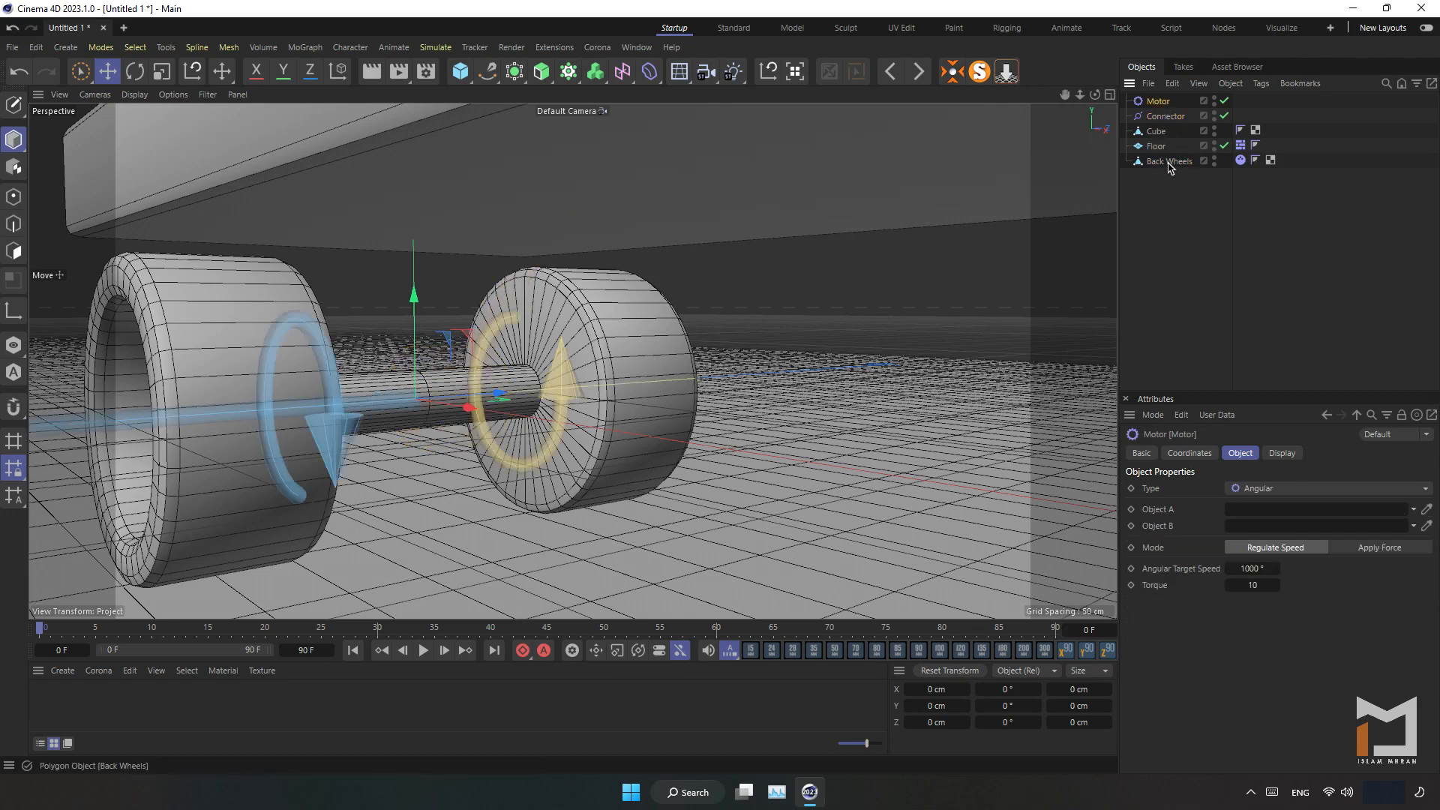
pyautogui.moveTo(1297, 511); pyautogui.dragTo(1296, 511)
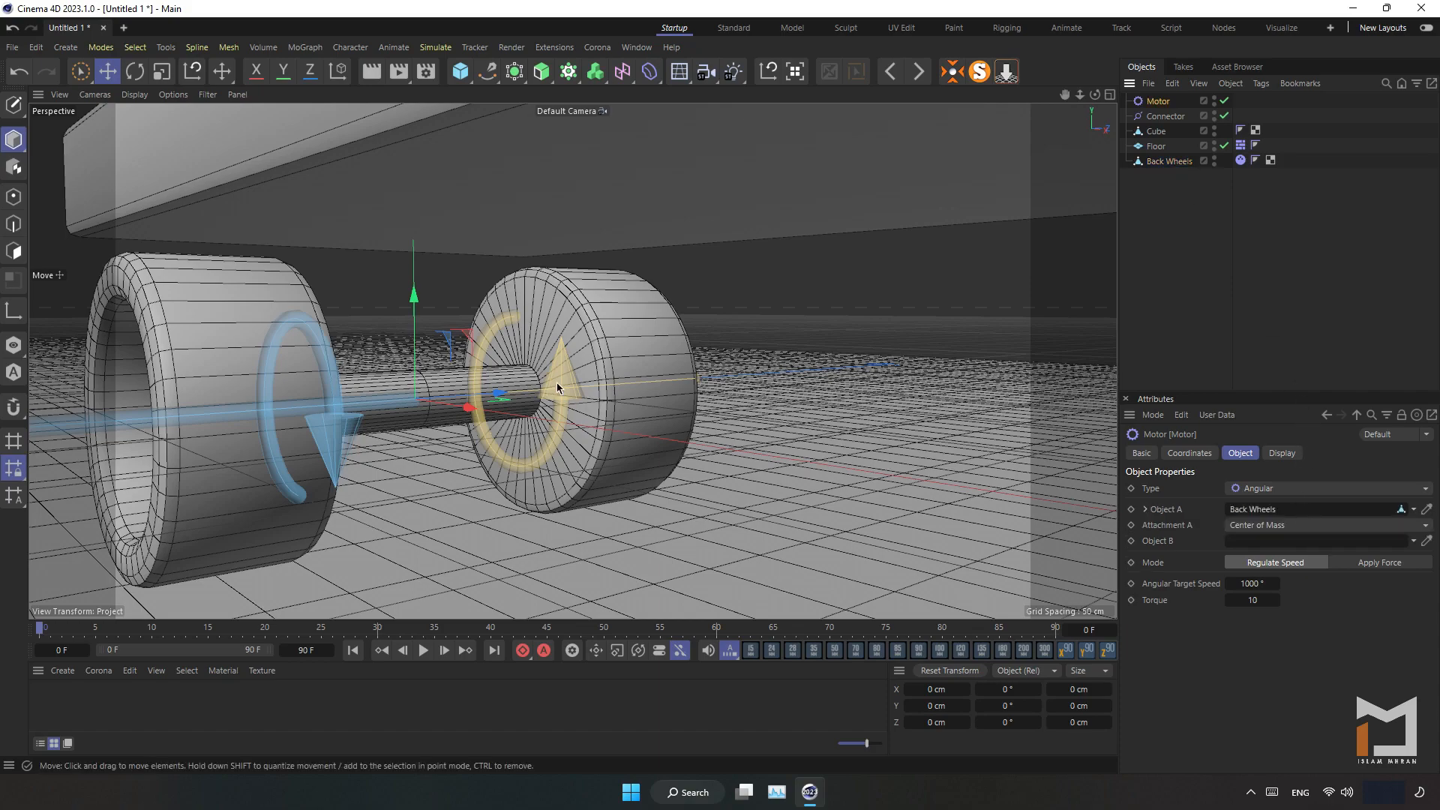
pyautogui.keyDown('alt'); pyautogui.moveTo(399, 387); pyautogui.dragTo(554, 381); pyautogui.keyUp('alt')
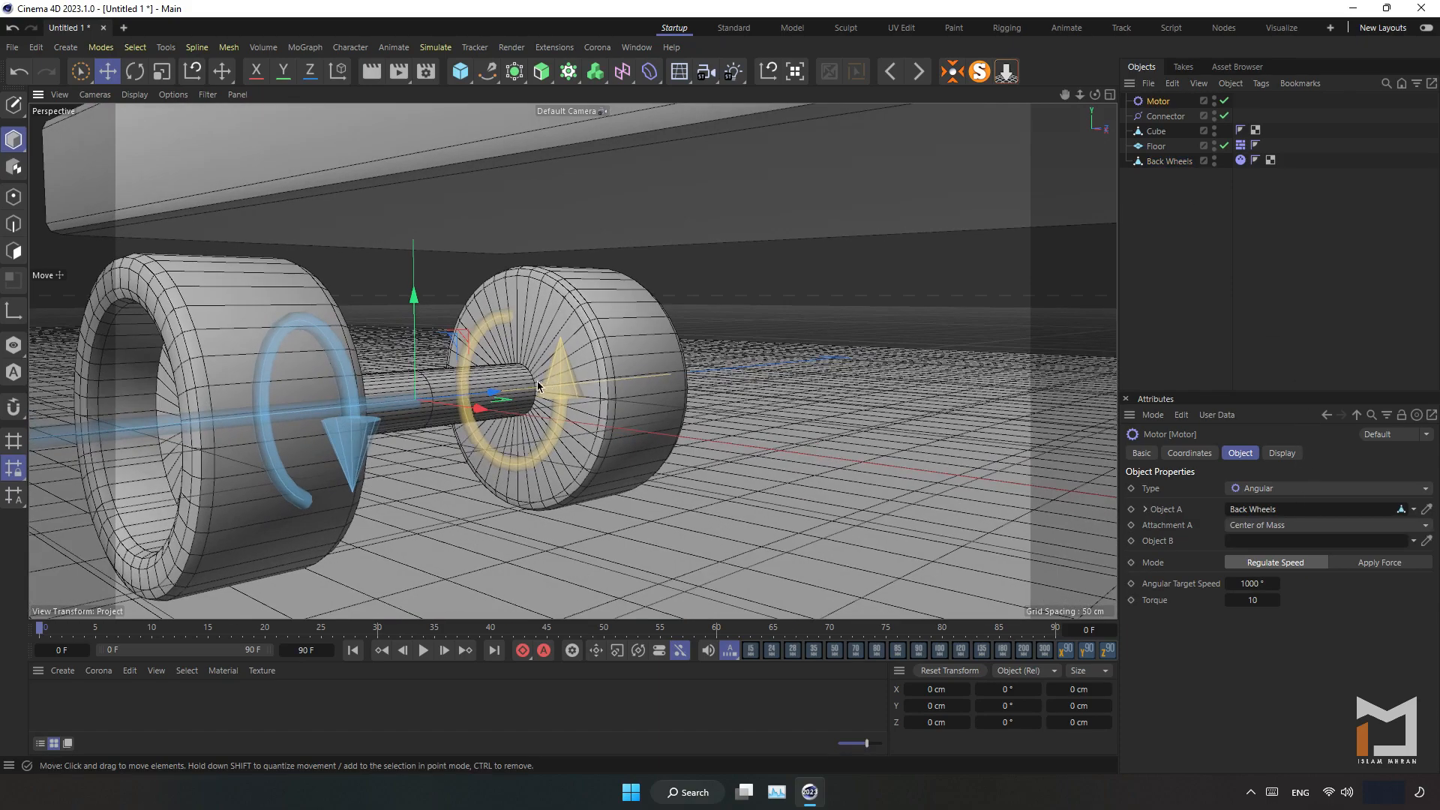
pyautogui.keyDown('alt'); pyautogui.moveTo(537, 386); pyautogui.dragTo(480, 474, button='right'); pyautogui.keyUp('alt')
pyautogui.keyDown('alt'); pyautogui.moveTo(480, 474); pyautogui.dragTo(520, 463); pyautogui.keyUp('alt')
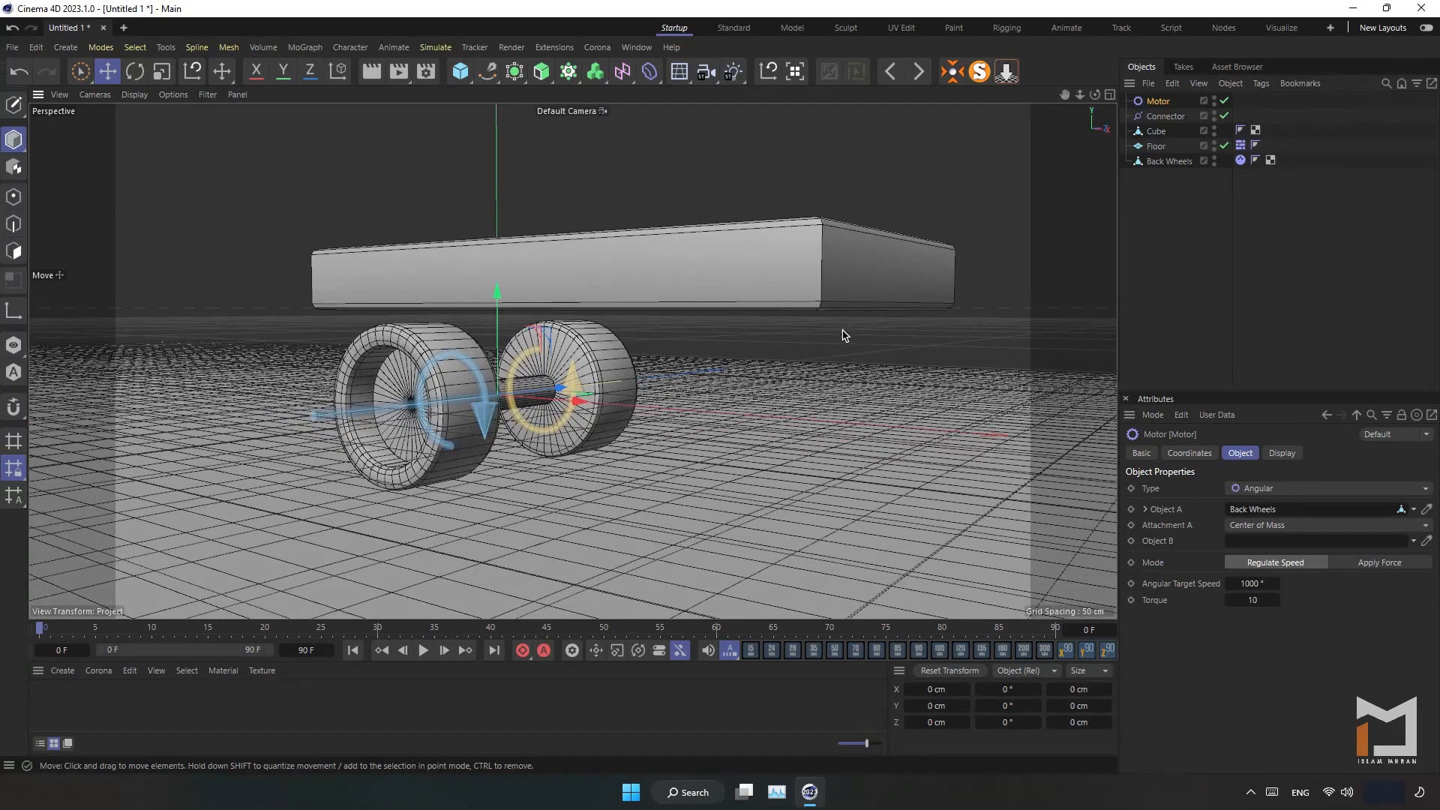
# - Add a Bullet Rigid Body tag to the Cube and move the Floor to the end of the object list
pyautogui.click(1181, 207)
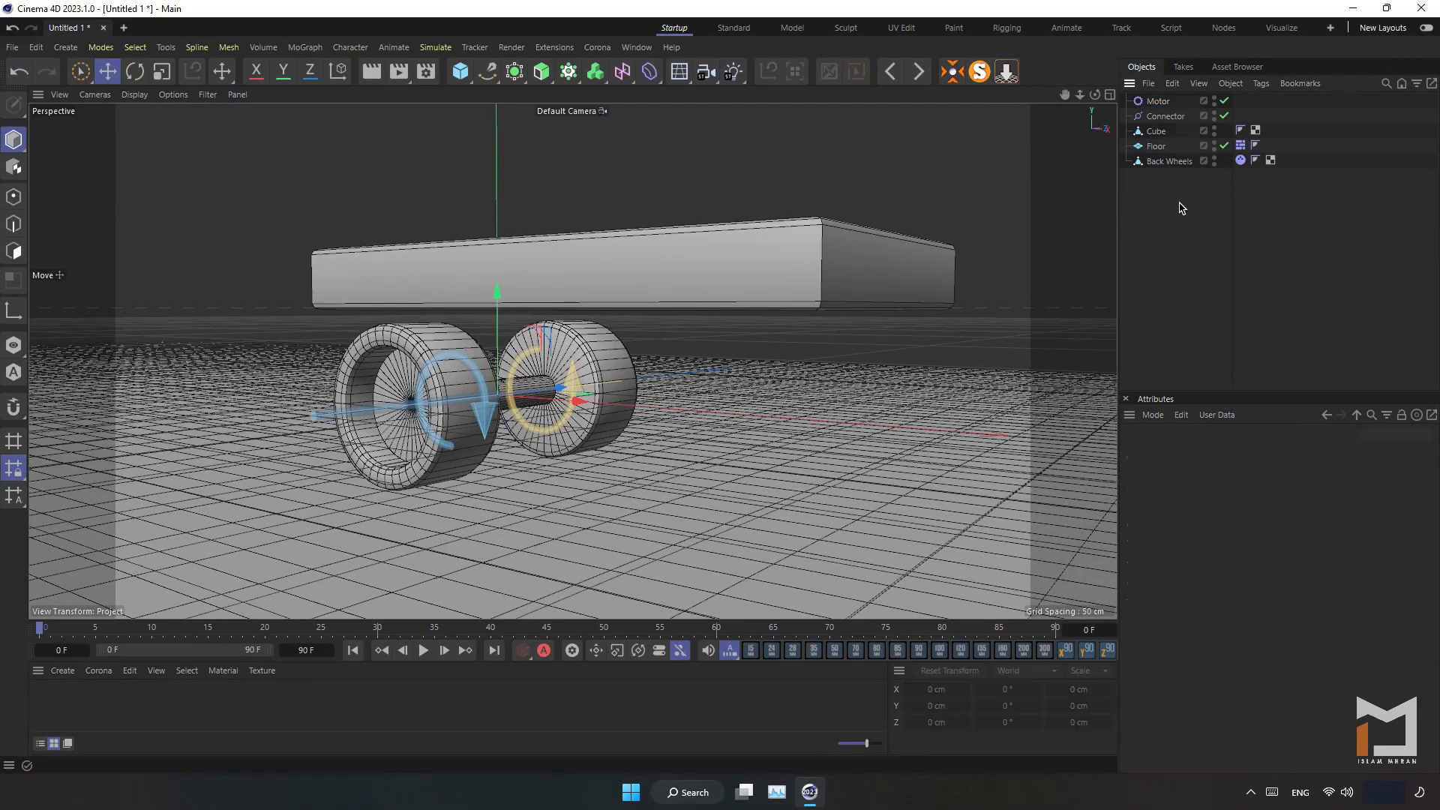
pyautogui.click(1157, 132)
pyautogui.rightClick(1157, 133)
pyautogui.moveTo(1200, 64)
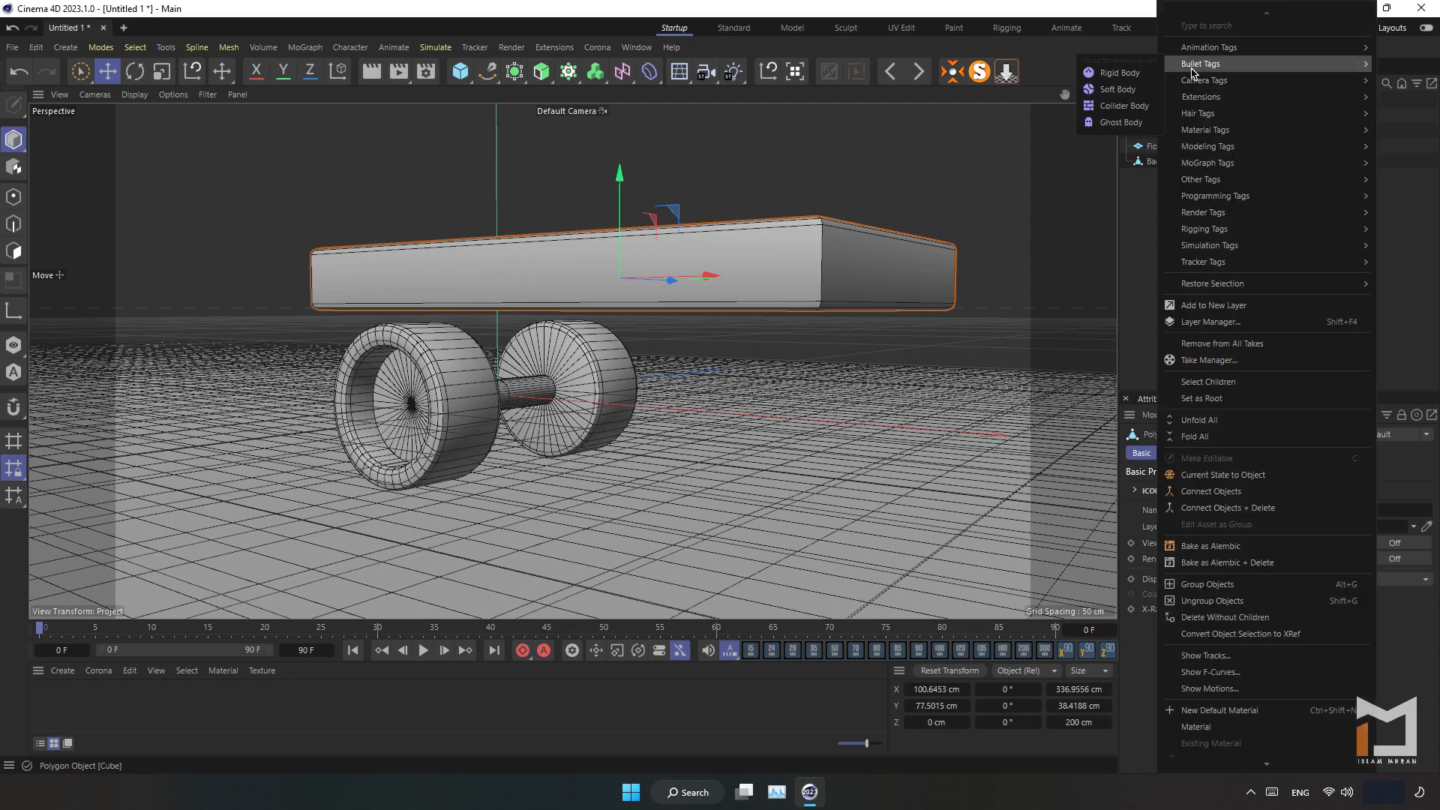
pyautogui.click(1134, 75)
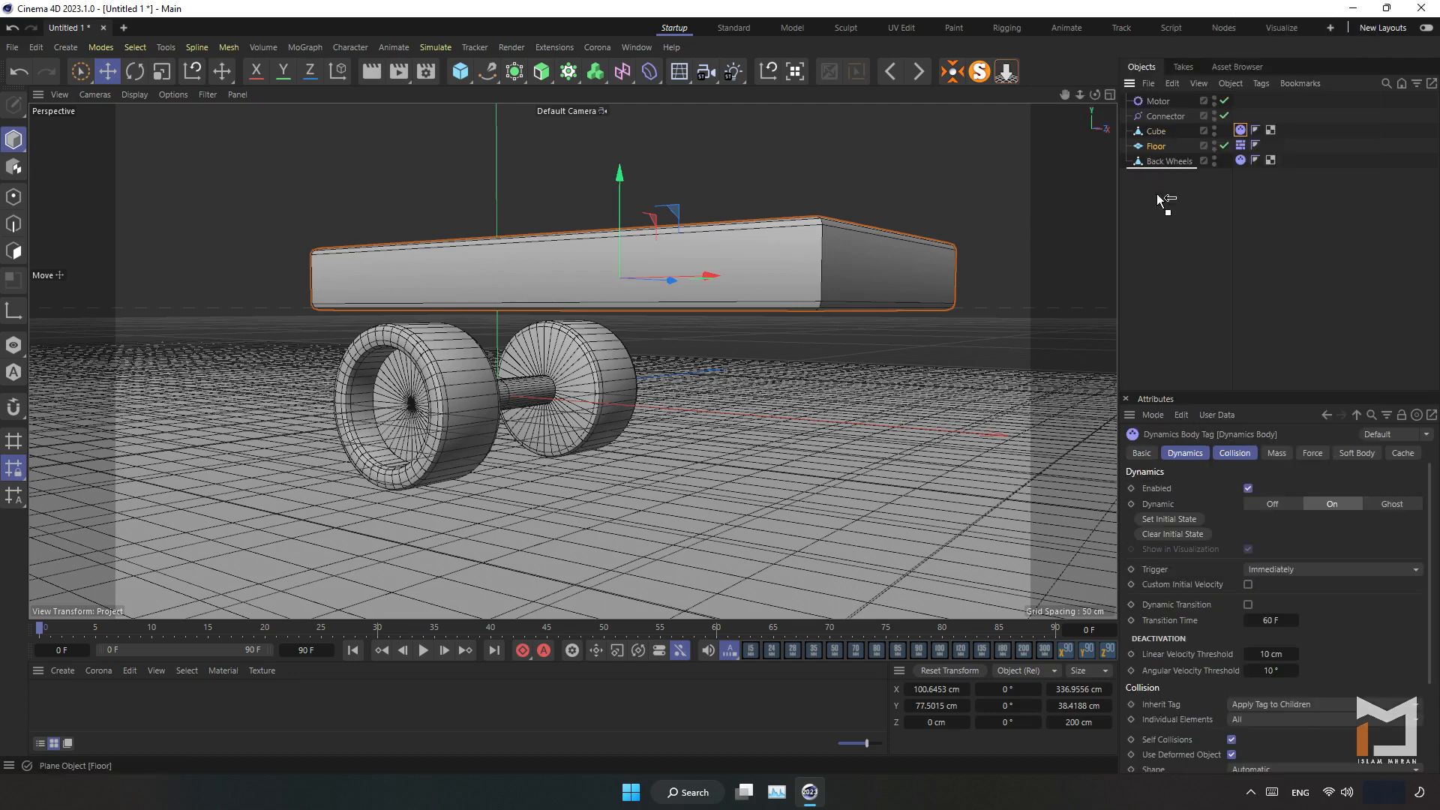
pyautogui.moveTo(1162, 201); pyautogui.dragTo(1159, 173)
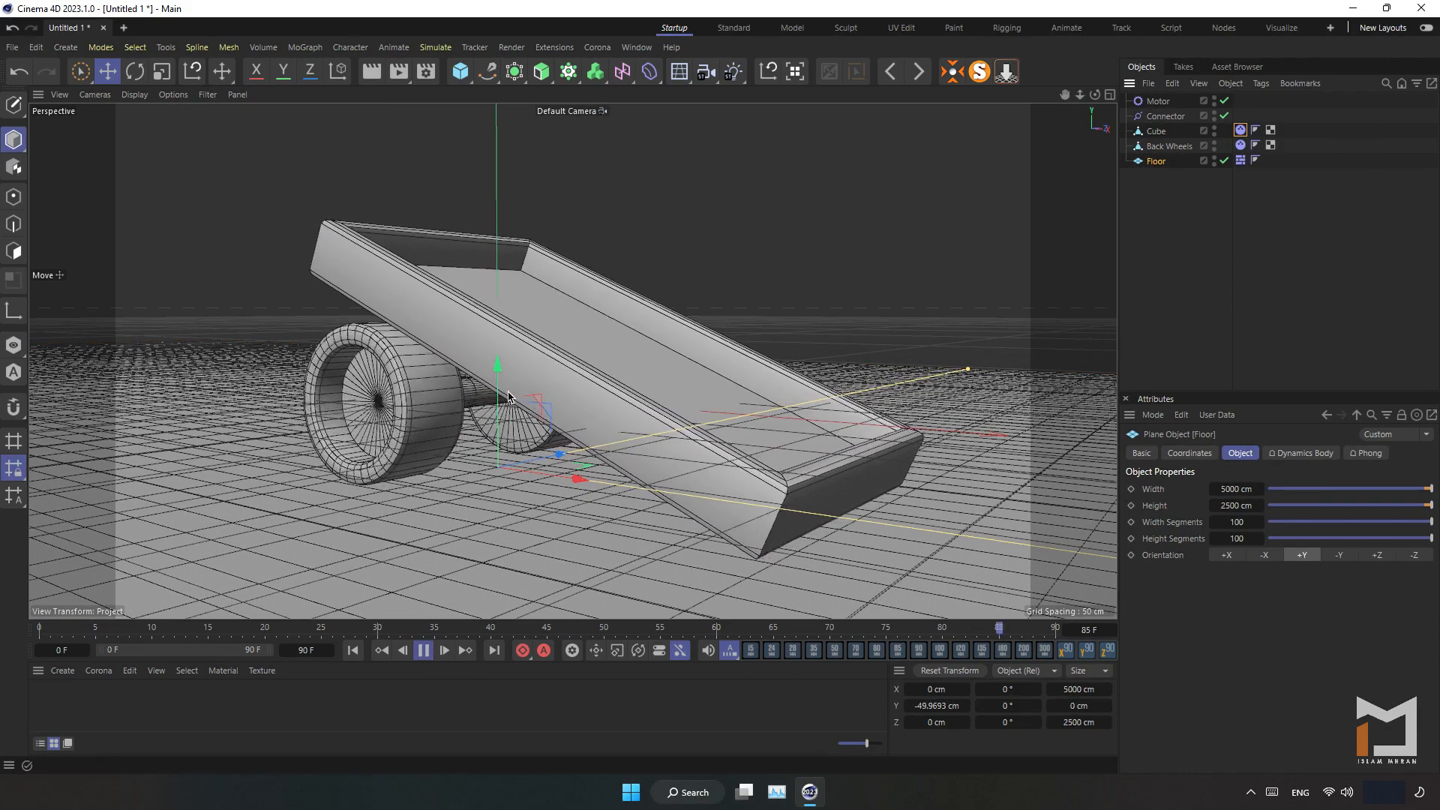
# - Extend the timeline to 400 frames, replay the simulation, and stop it back at the first frame
pyautogui.click(301, 650)
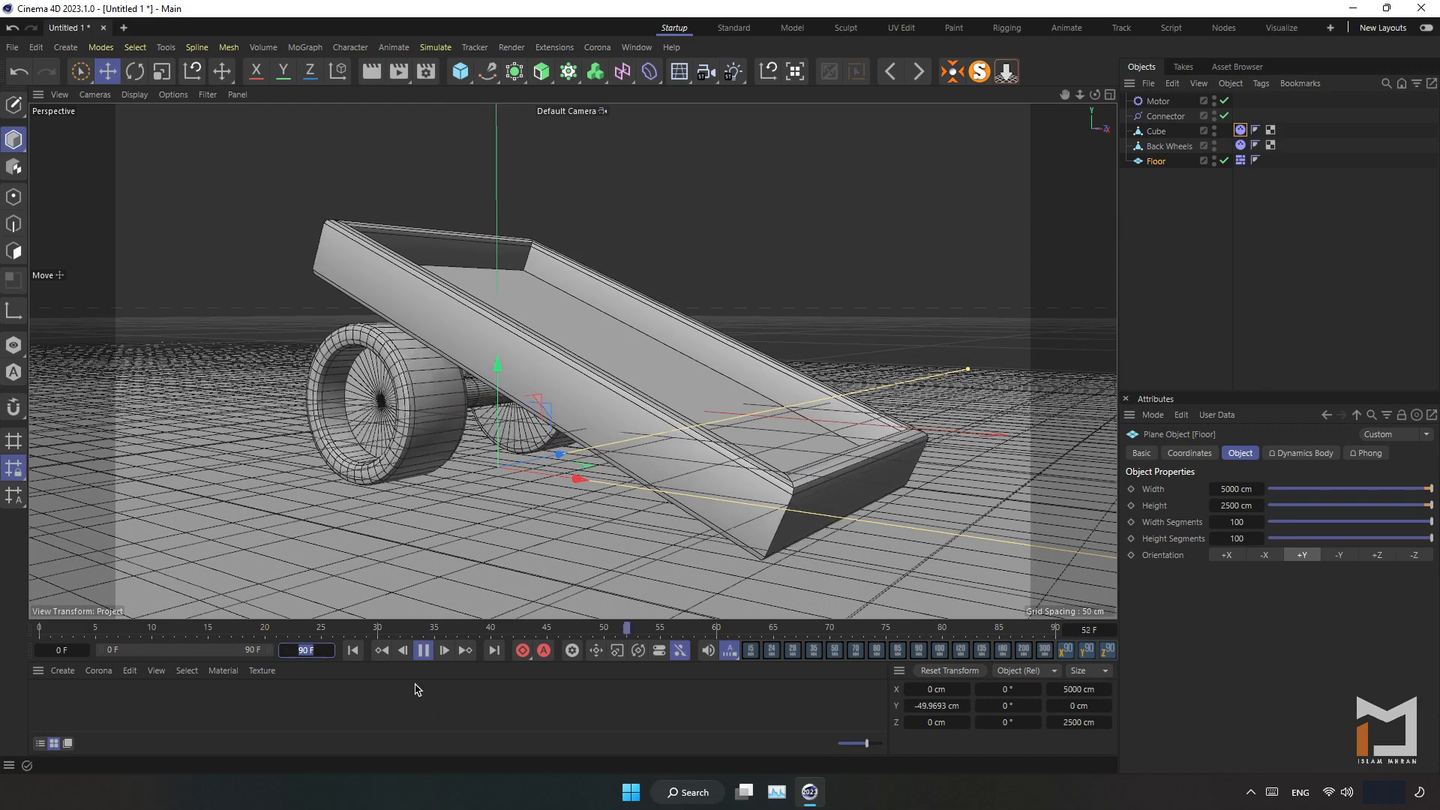
pyautogui.write('400')
pyautogui.press('Return')
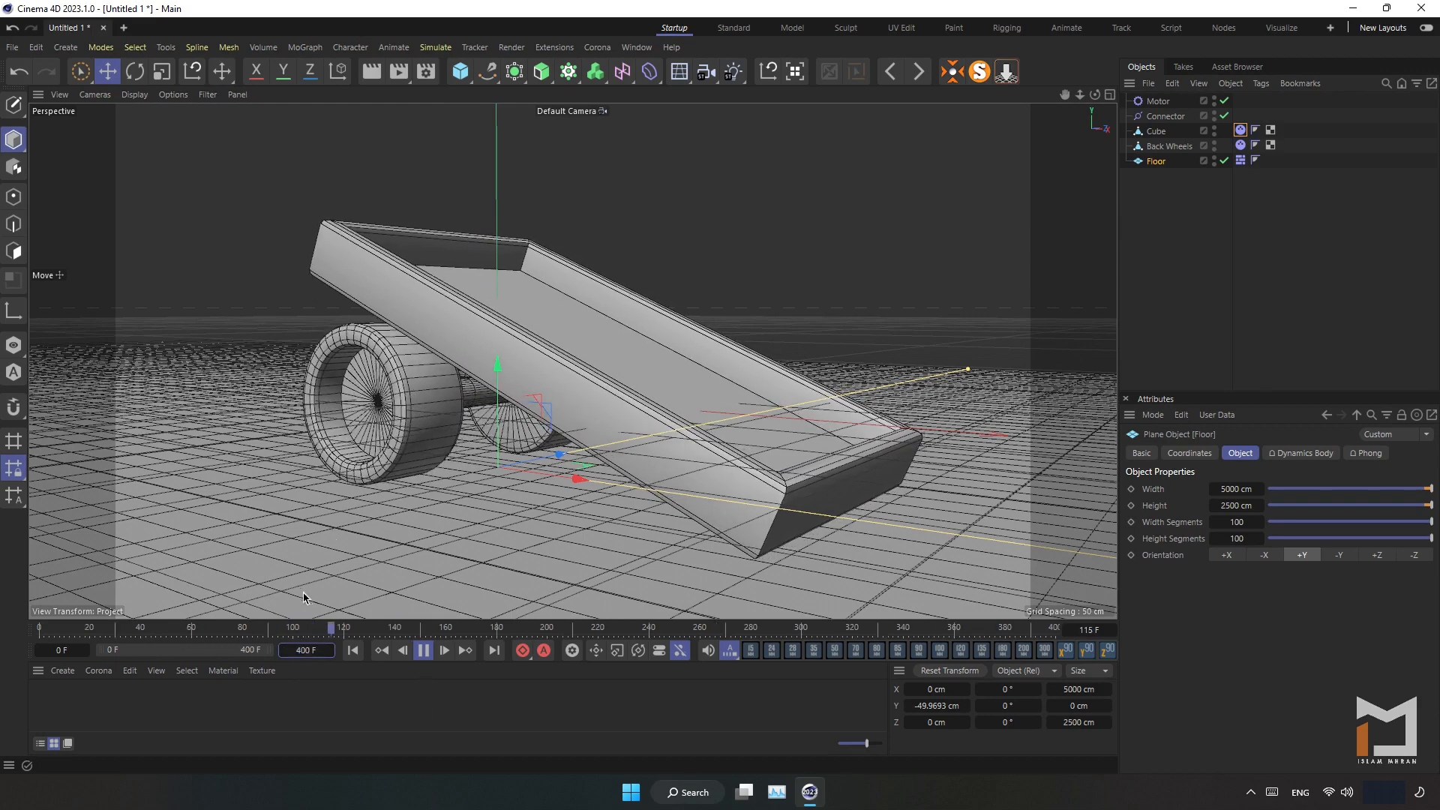
pyautogui.click(352, 651)
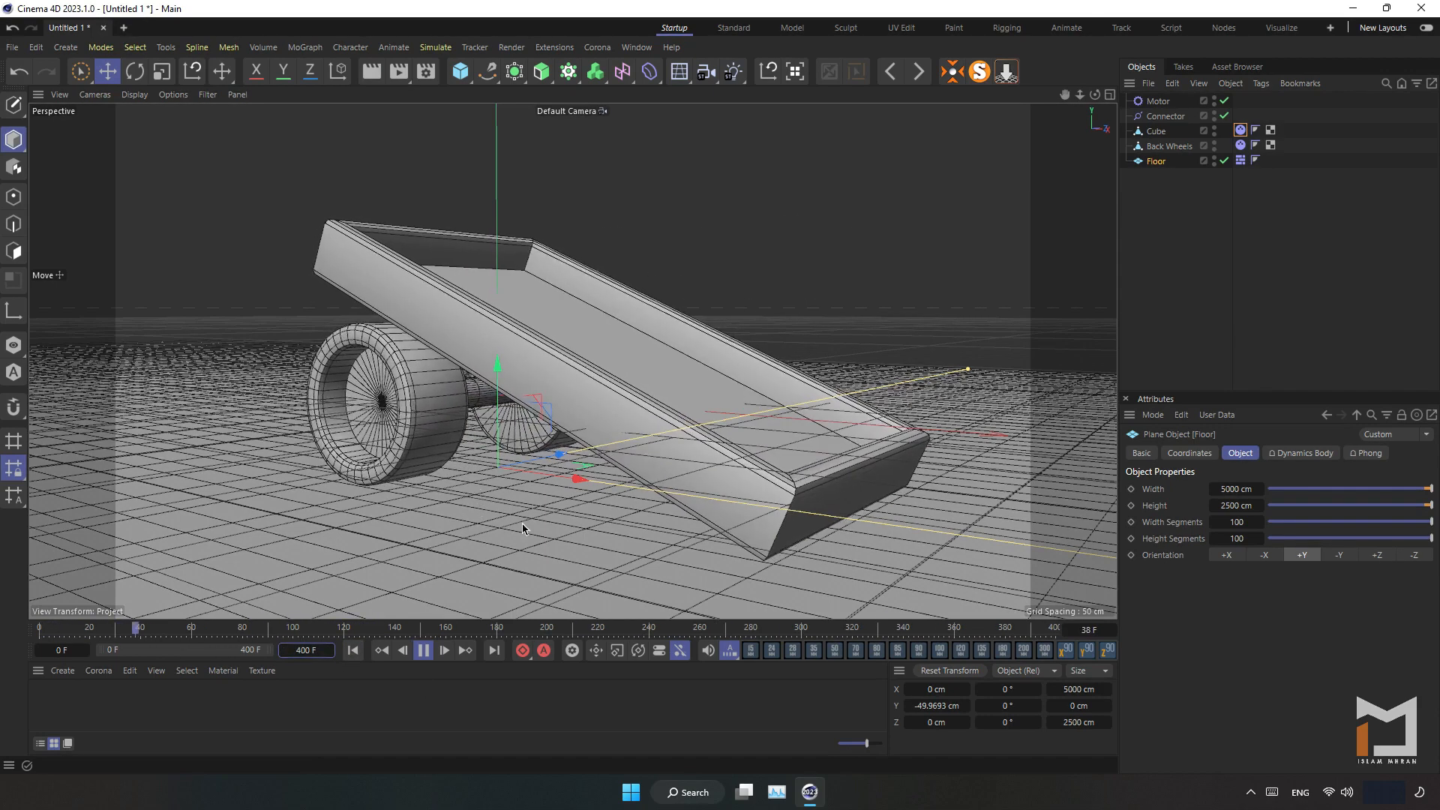
pyautogui.click(424, 651)
pyautogui.click(353, 651)
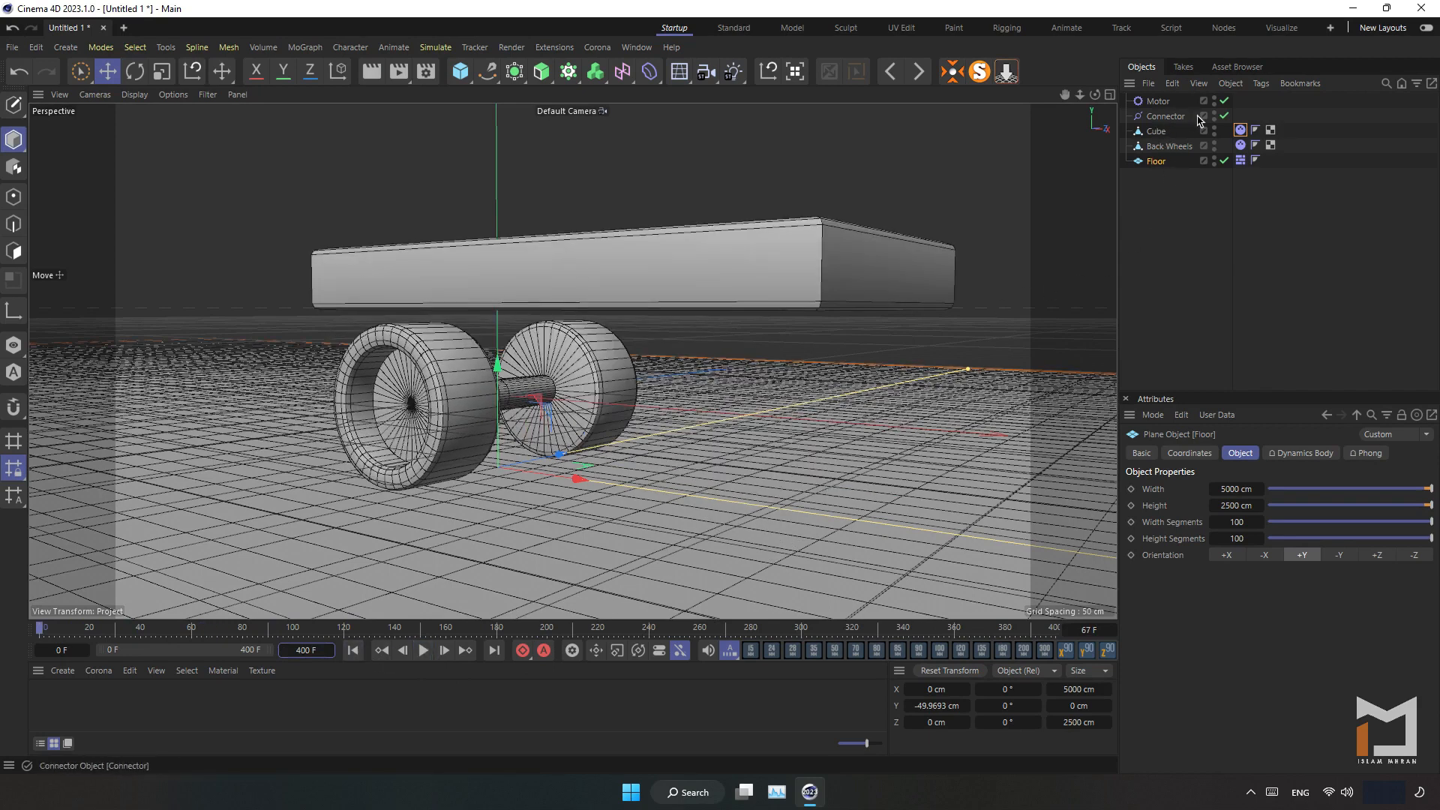
# - Place Back Wheels above the Cube in the object list and duplicate it together with the Motor and Connector
pyautogui.click(1187, 190)
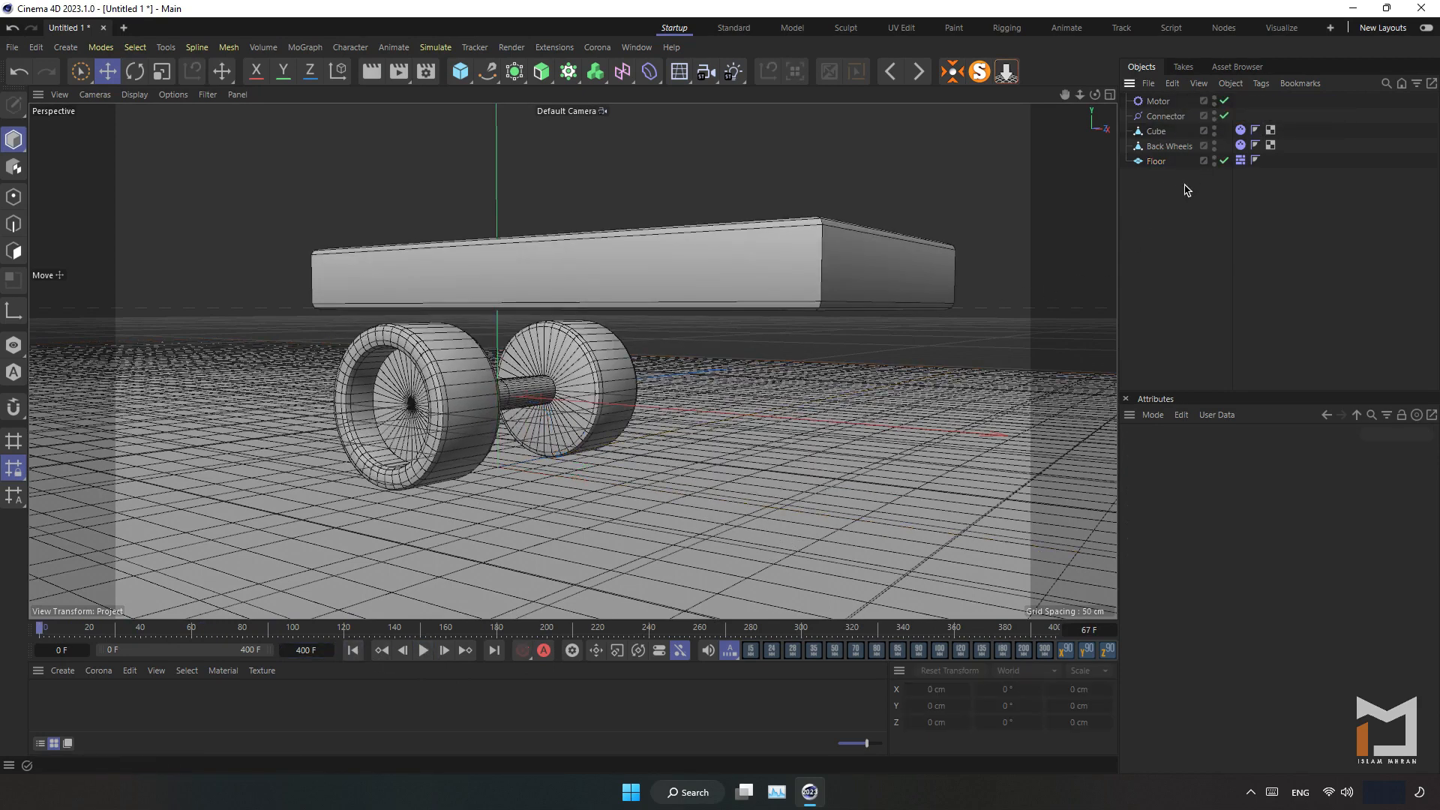
pyautogui.moveTo(1164, 137); pyautogui.dragTo(1165, 133)
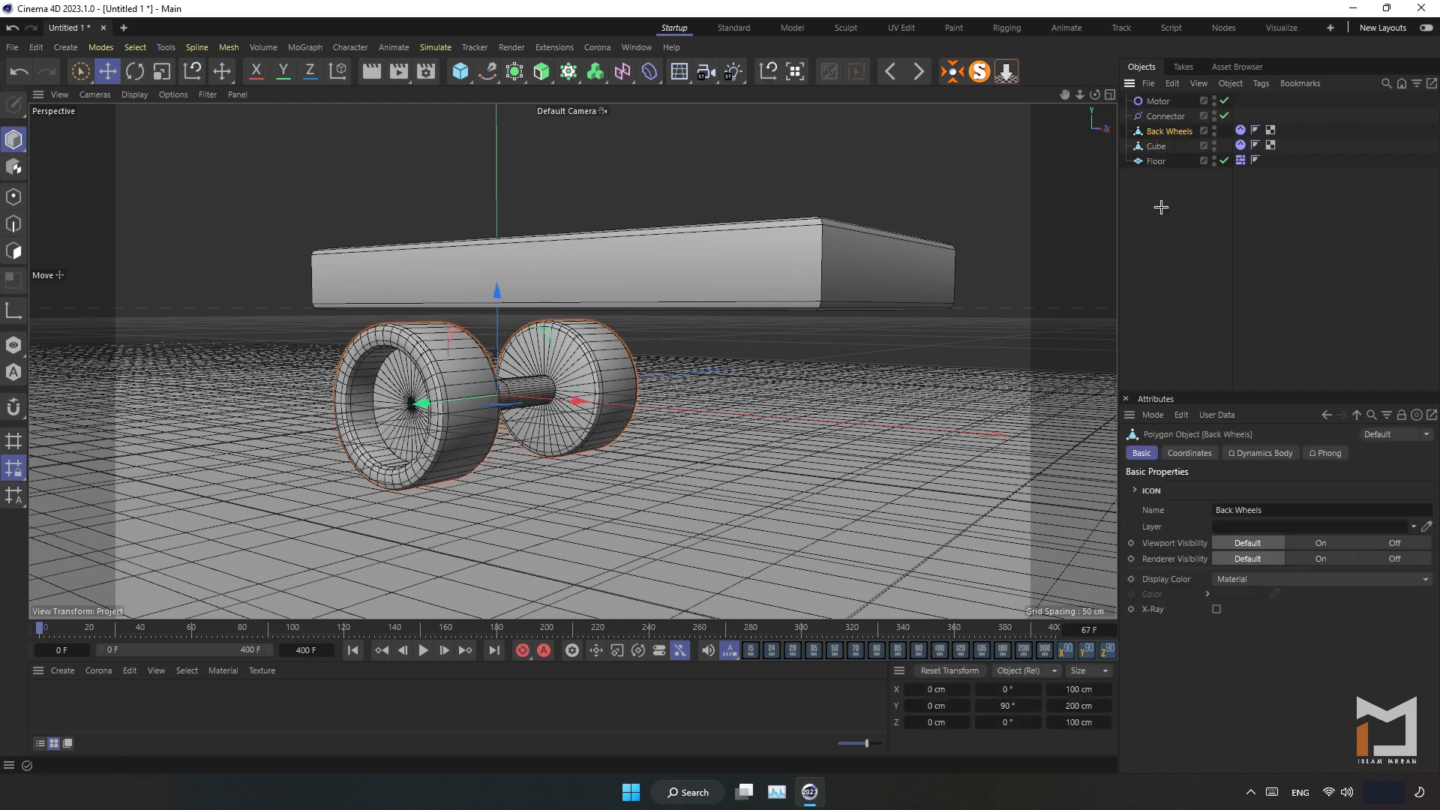
pyautogui.moveTo(1307, 133); pyautogui.dragTo(1141, 87)
pyautogui.click(1171, 84)
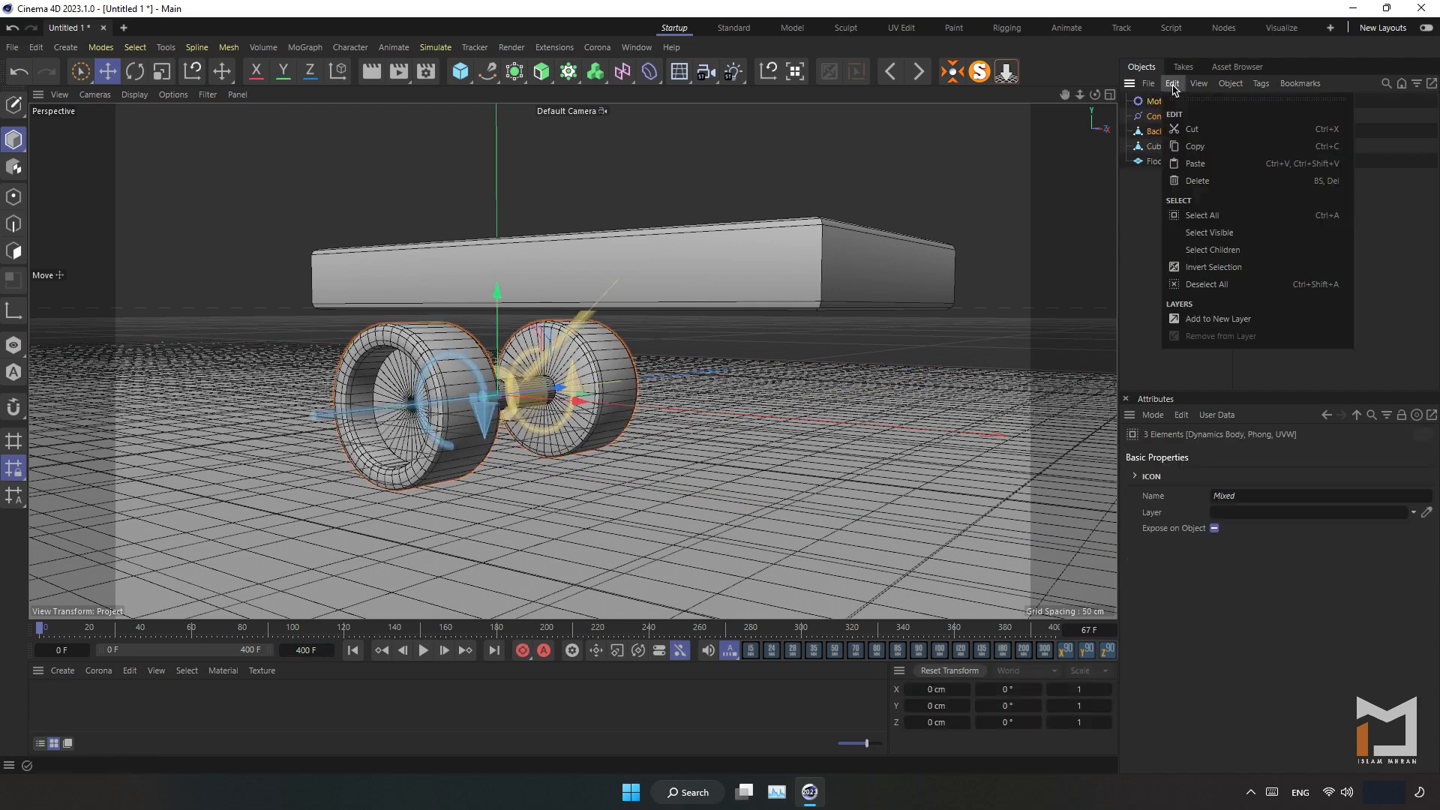
pyautogui.click(1201, 148)
pyautogui.click(1175, 84)
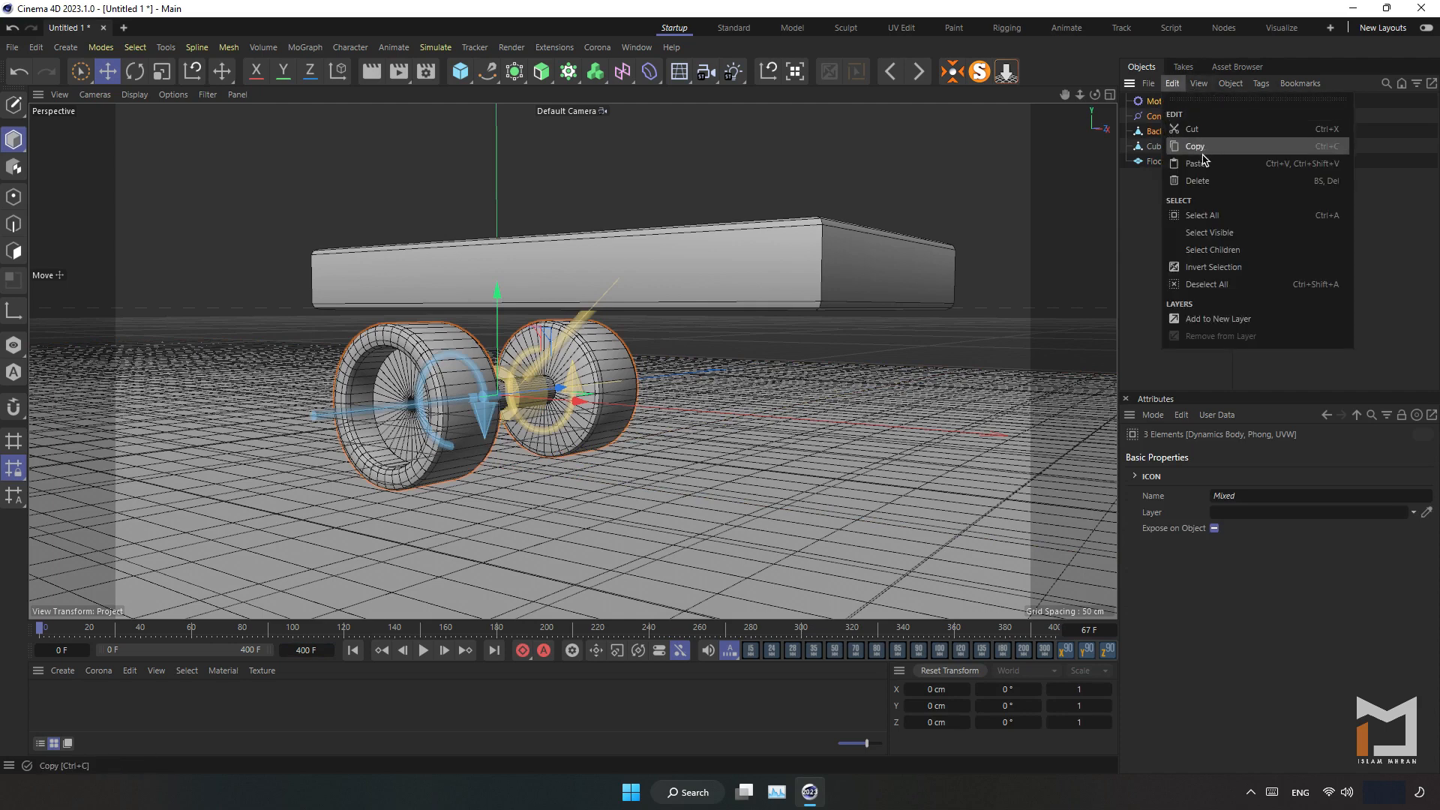
pyautogui.click(1206, 162)
# - Rename the duplicated wheels object as Front Wheels
pyautogui.click(1176, 118)
pyautogui.click(1170, 133)
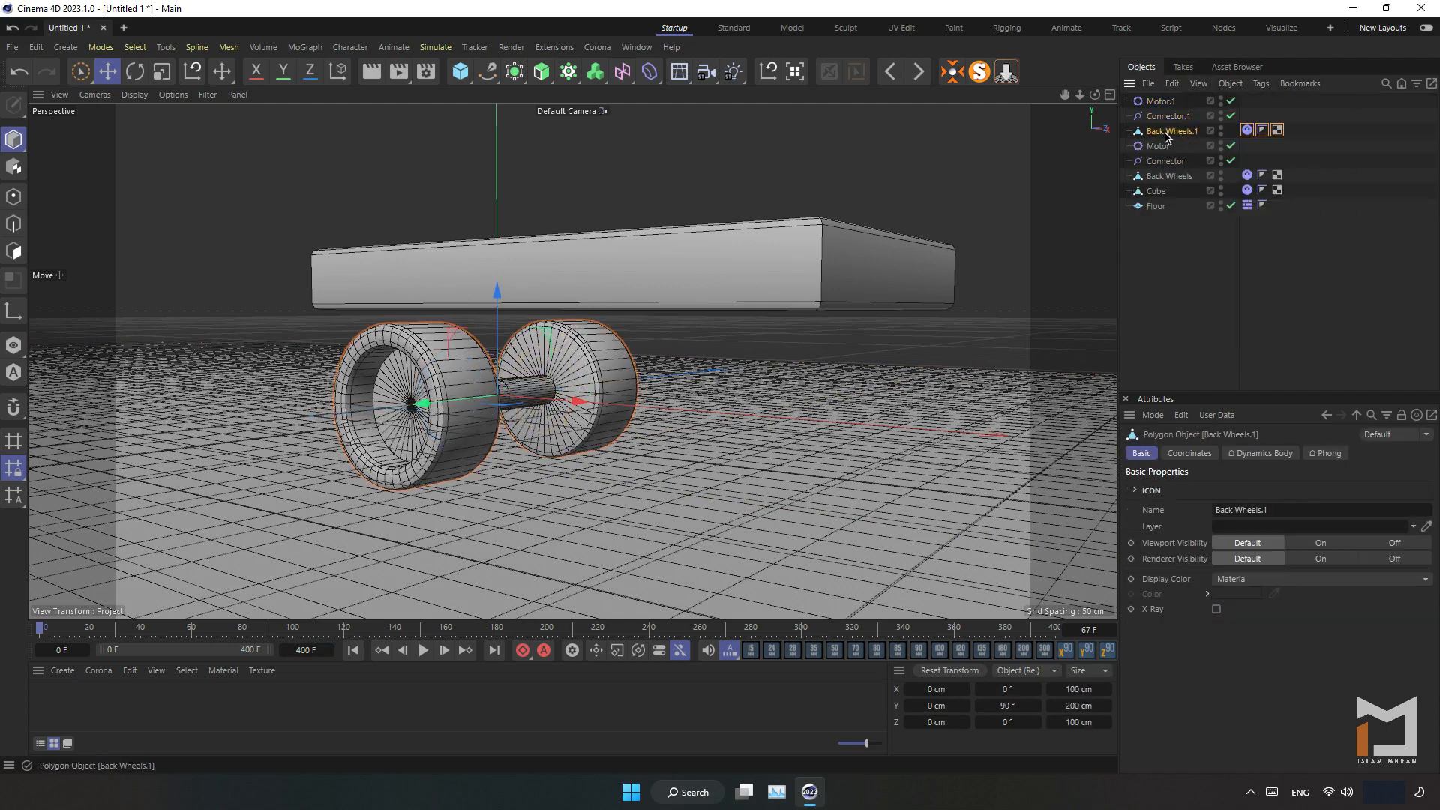
pyautogui.doubleClick(1168, 132)
pyautogui.click(1202, 132)
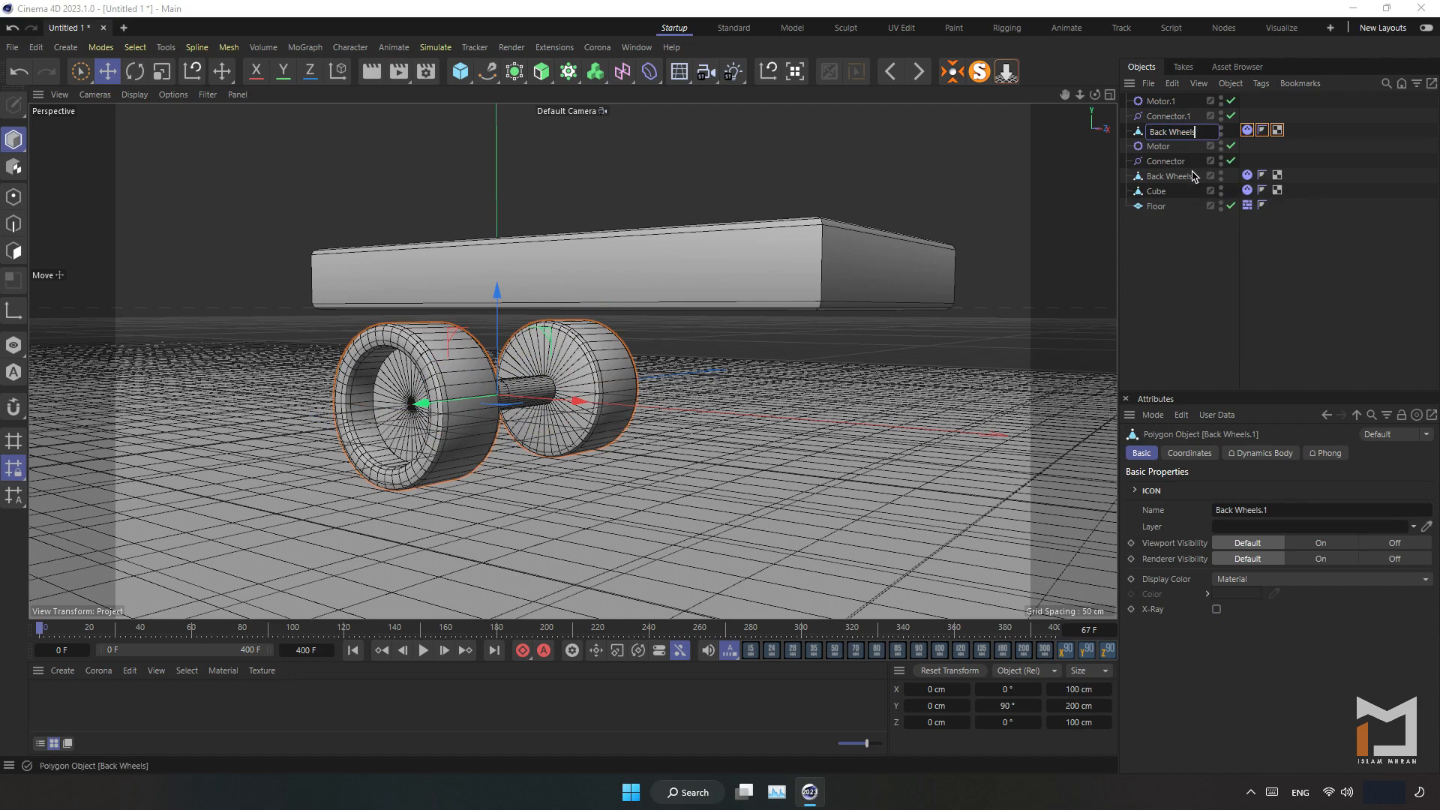
pyautogui.press('BackSpace')
pyautogui.press('Return')
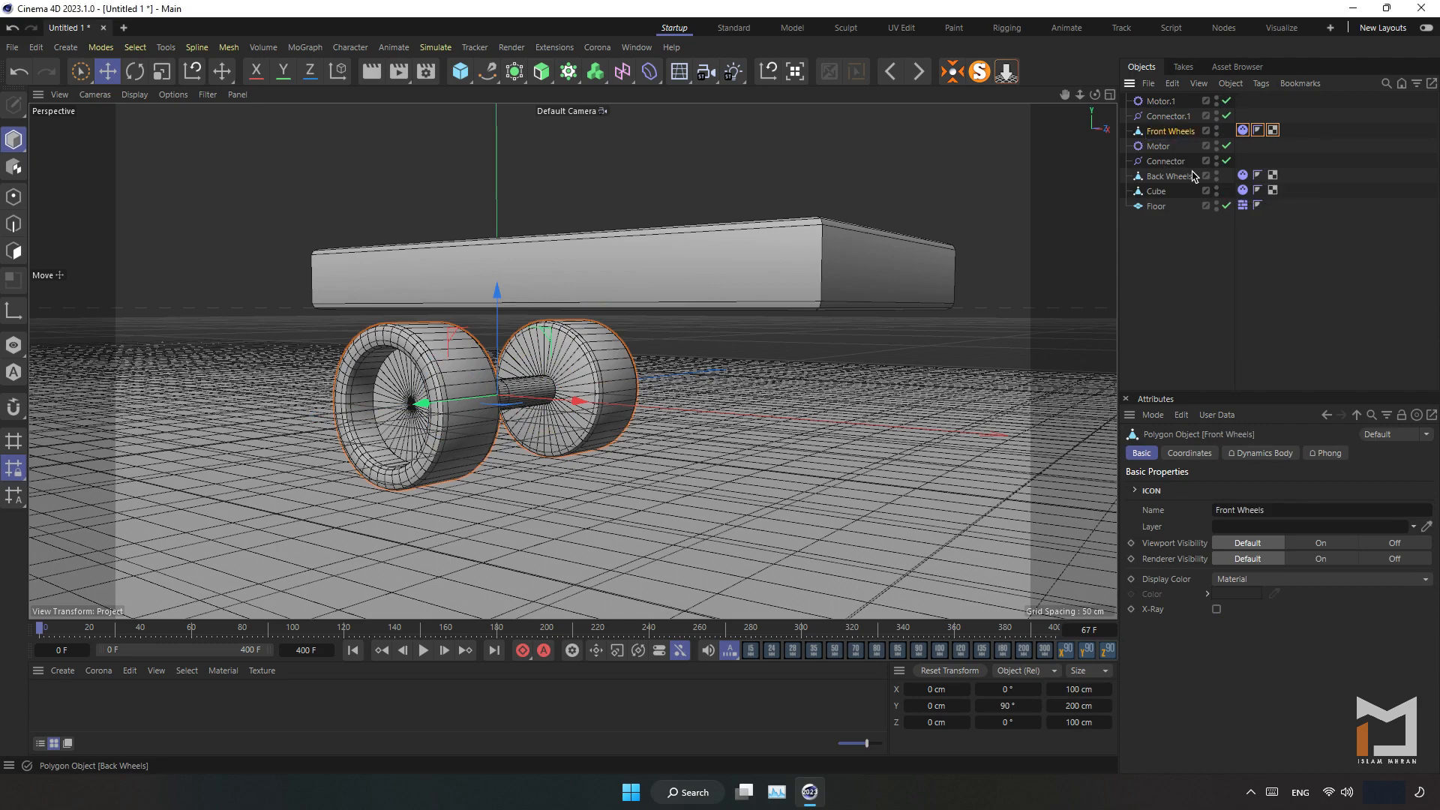
# - Move the Front Wheels with their duplicated motor and connector about 215.6 cm along X to the box's other end
pyautogui.moveTo(1316, 139); pyautogui.dragTo(1150, 83)
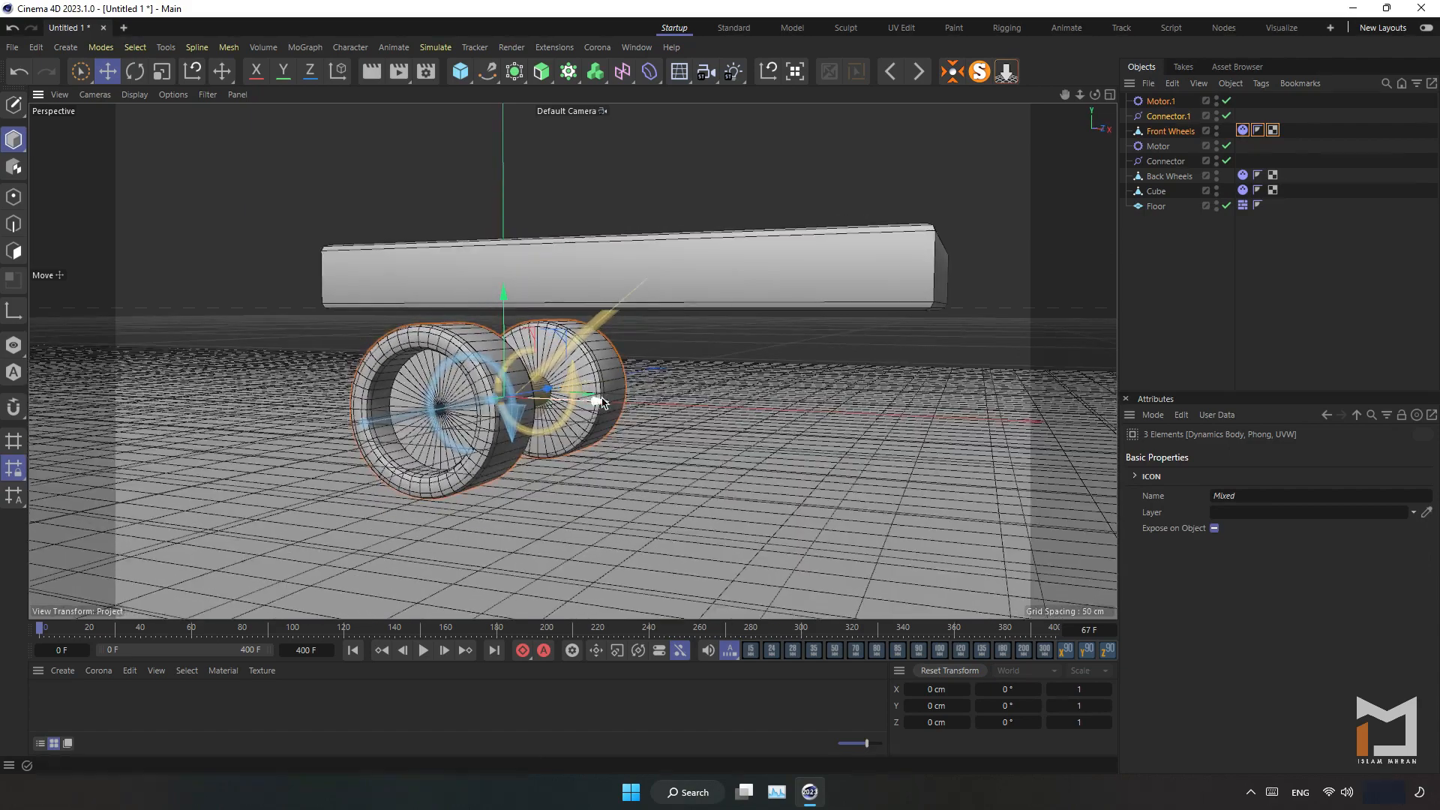
pyautogui.moveTo(606, 390); pyautogui.dragTo(914, 442)
pyautogui.keyDown('alt'); pyautogui.moveTo(773, 409); pyautogui.dragTo(850, 399); pyautogui.keyUp('alt')
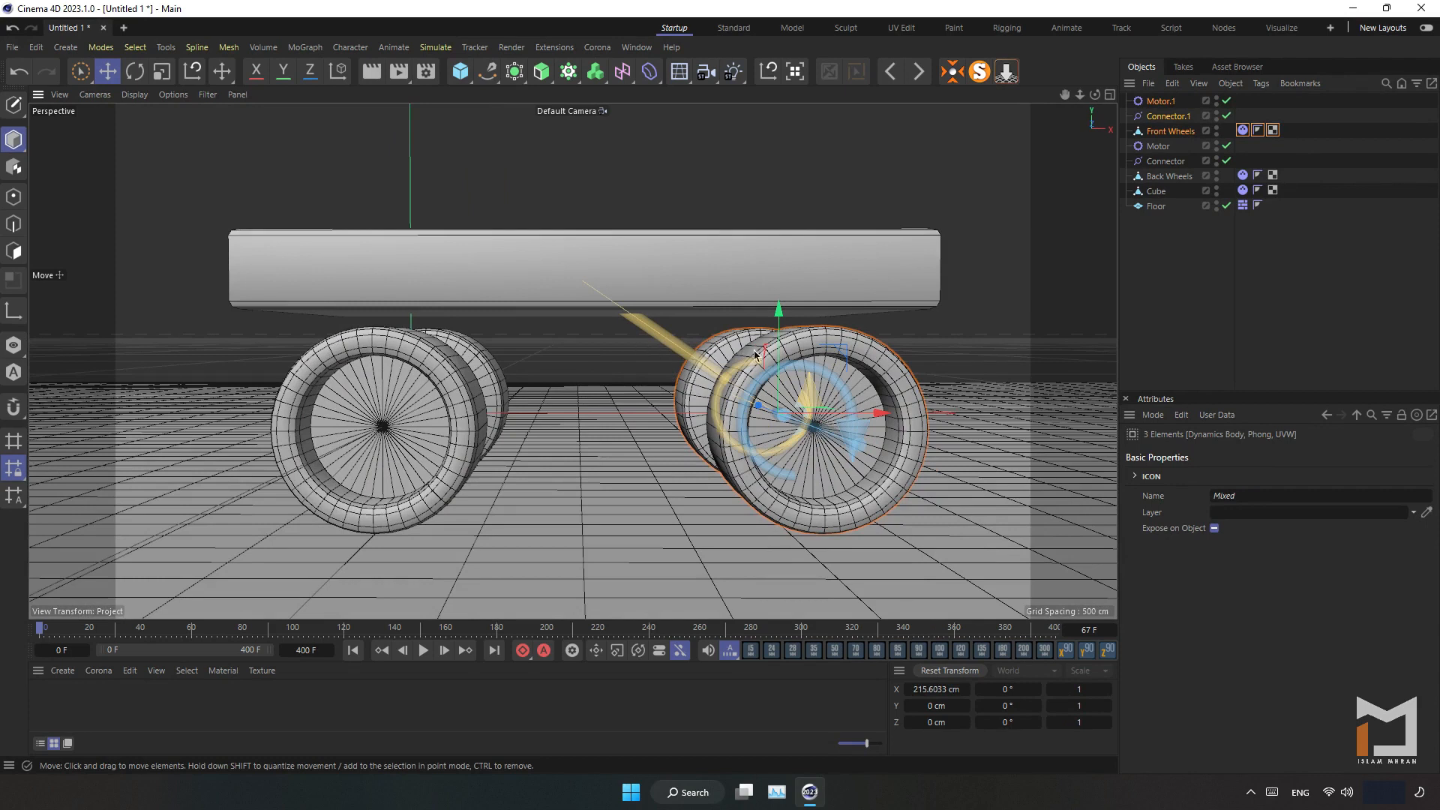
# - Check the Object A and Object B assignments of both connectors and the front motor
pyautogui.click(1159, 228)
pyautogui.click(1173, 131)
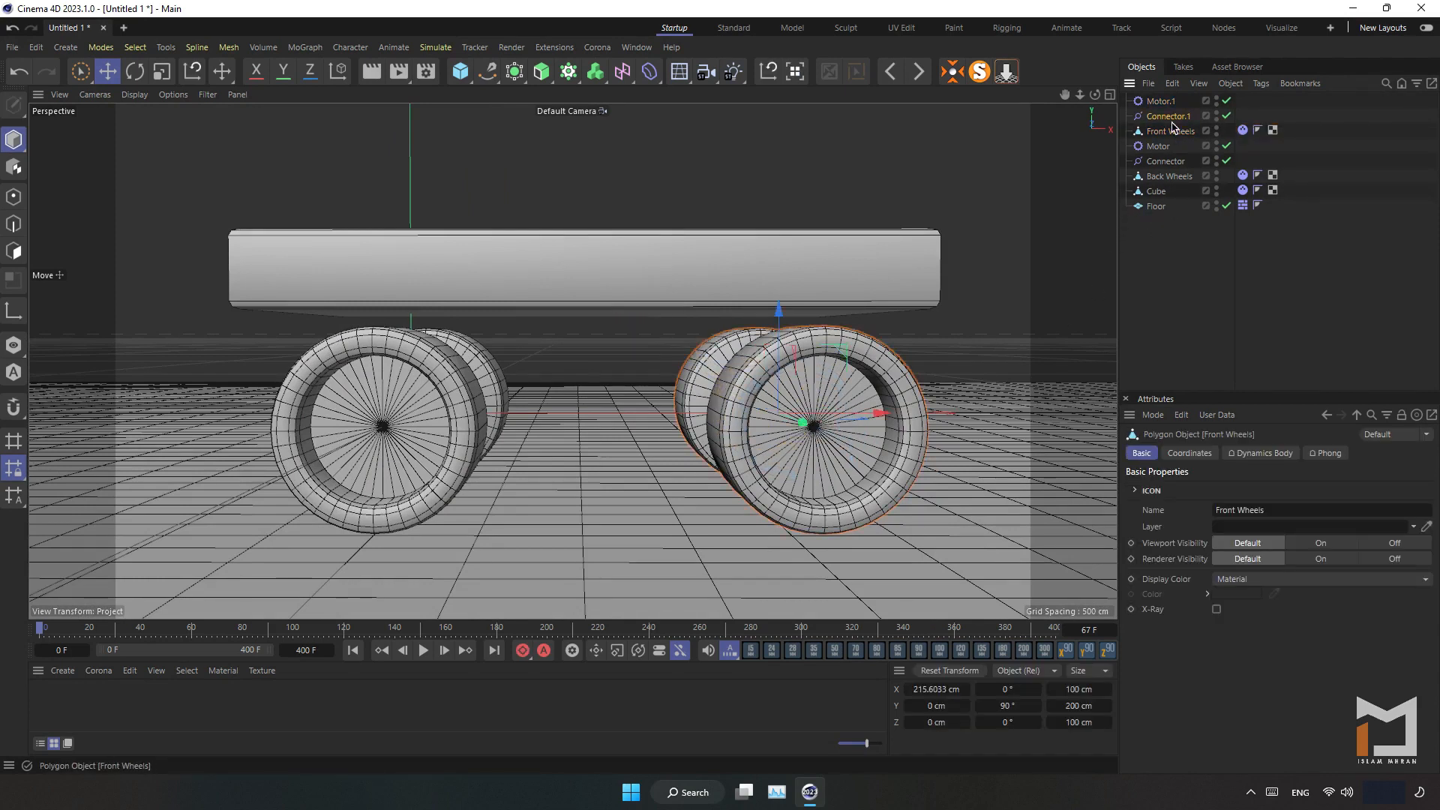
pyautogui.click(1172, 122)
pyautogui.click(1167, 161)
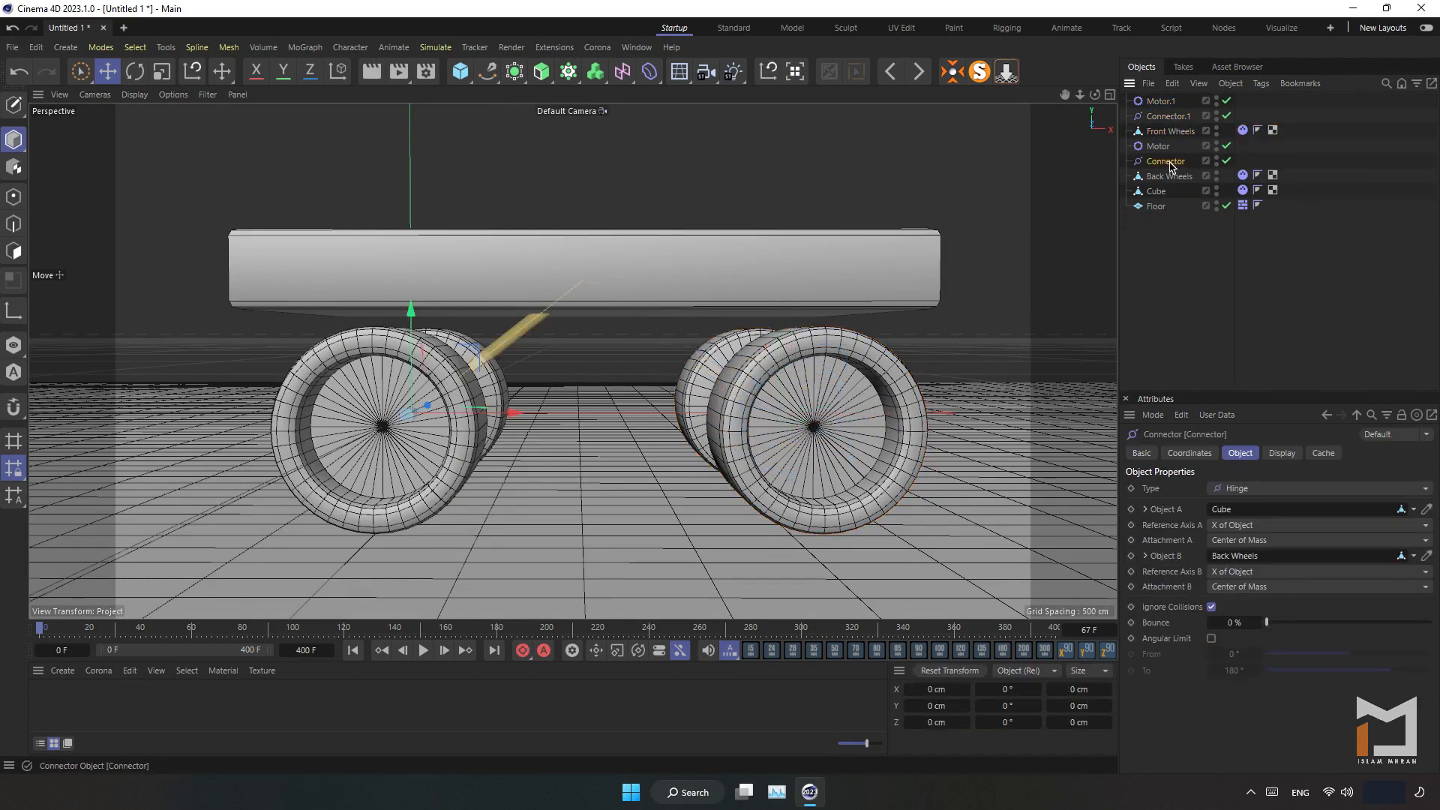
pyautogui.click(1167, 216)
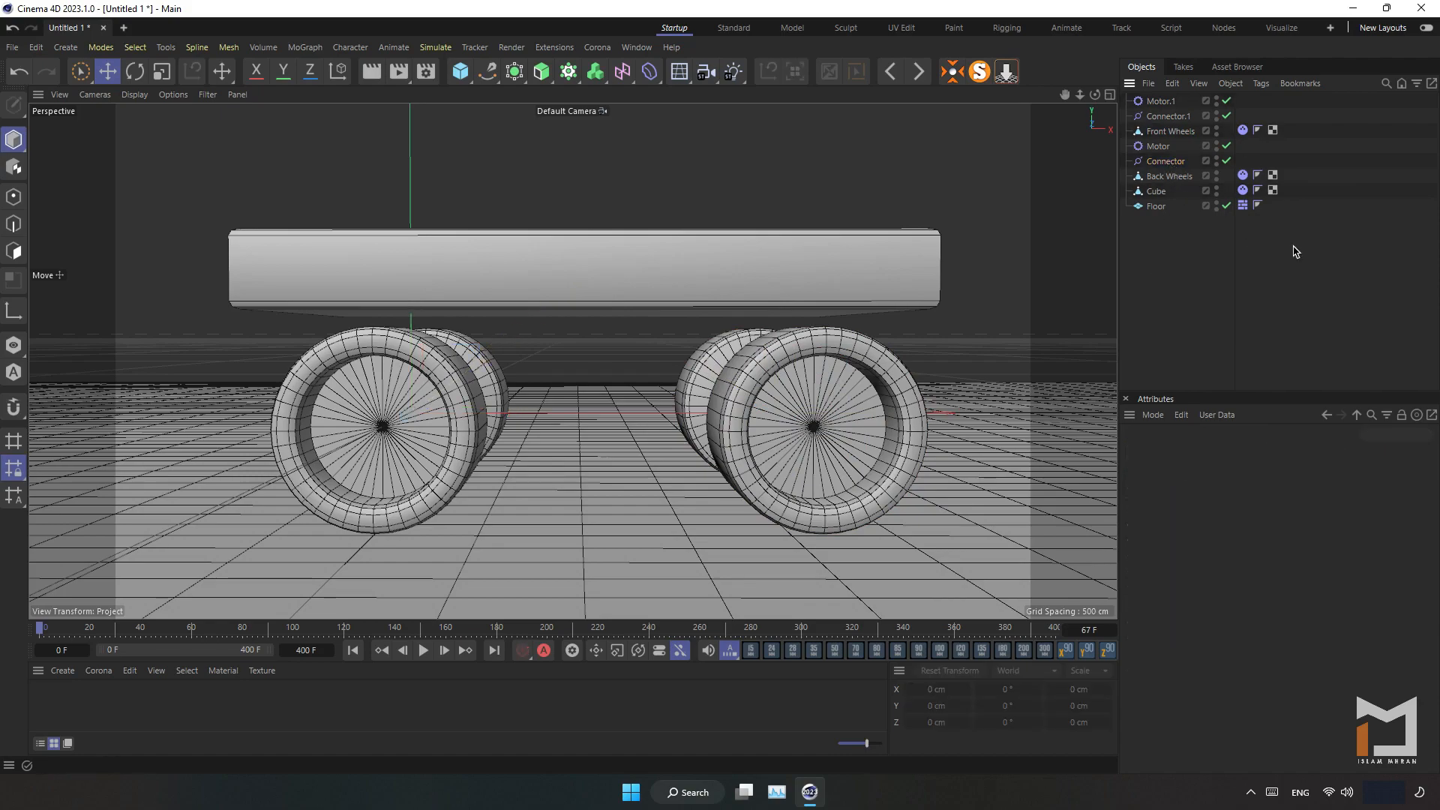
pyautogui.moveTo(1298, 195); pyautogui.dragTo(1148, 82)
pyautogui.keyDown('alt'); pyautogui.moveTo(657, 336); pyautogui.dragTo(555, 373); pyautogui.keyUp('alt')
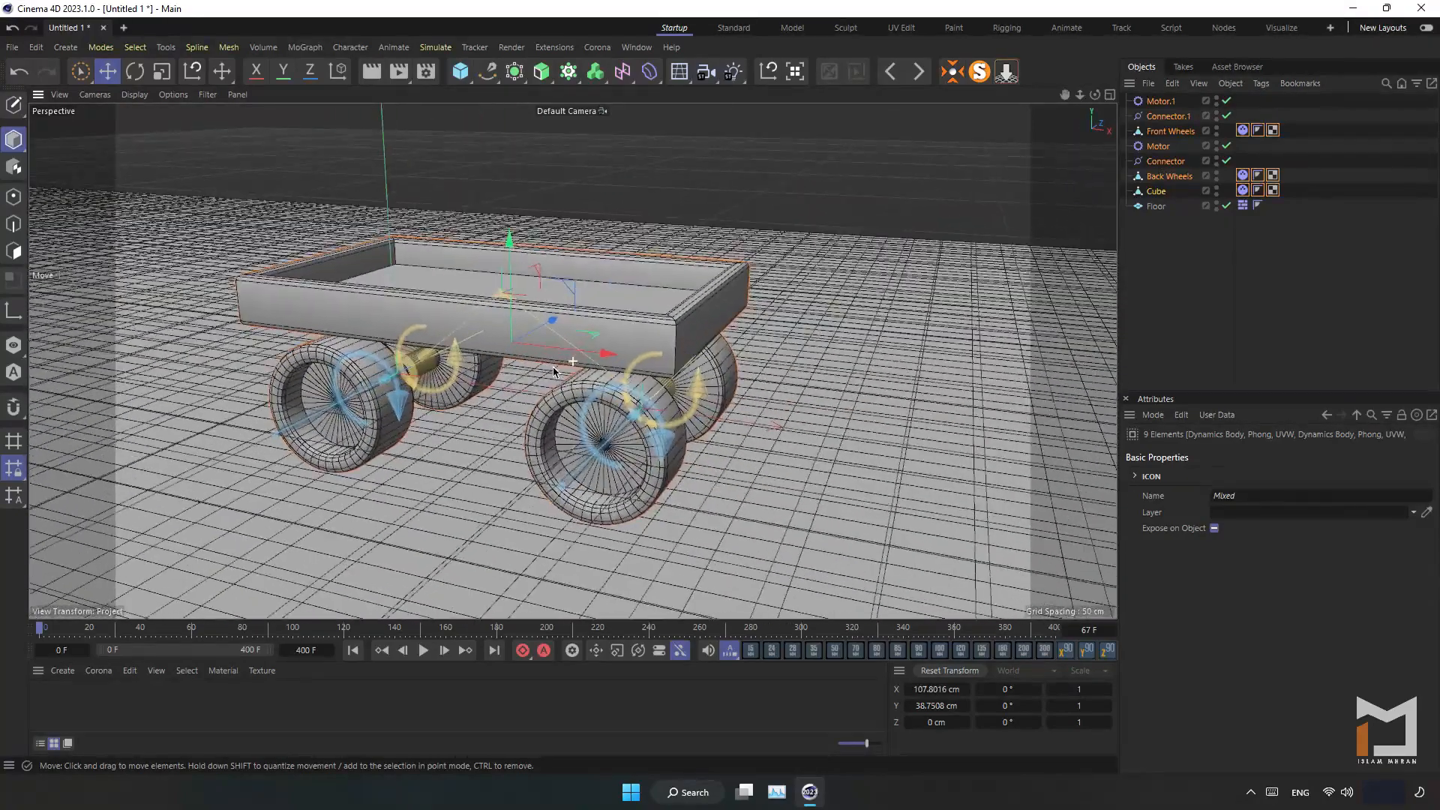
pyautogui.click(1168, 271)
pyautogui.click(1161, 100)
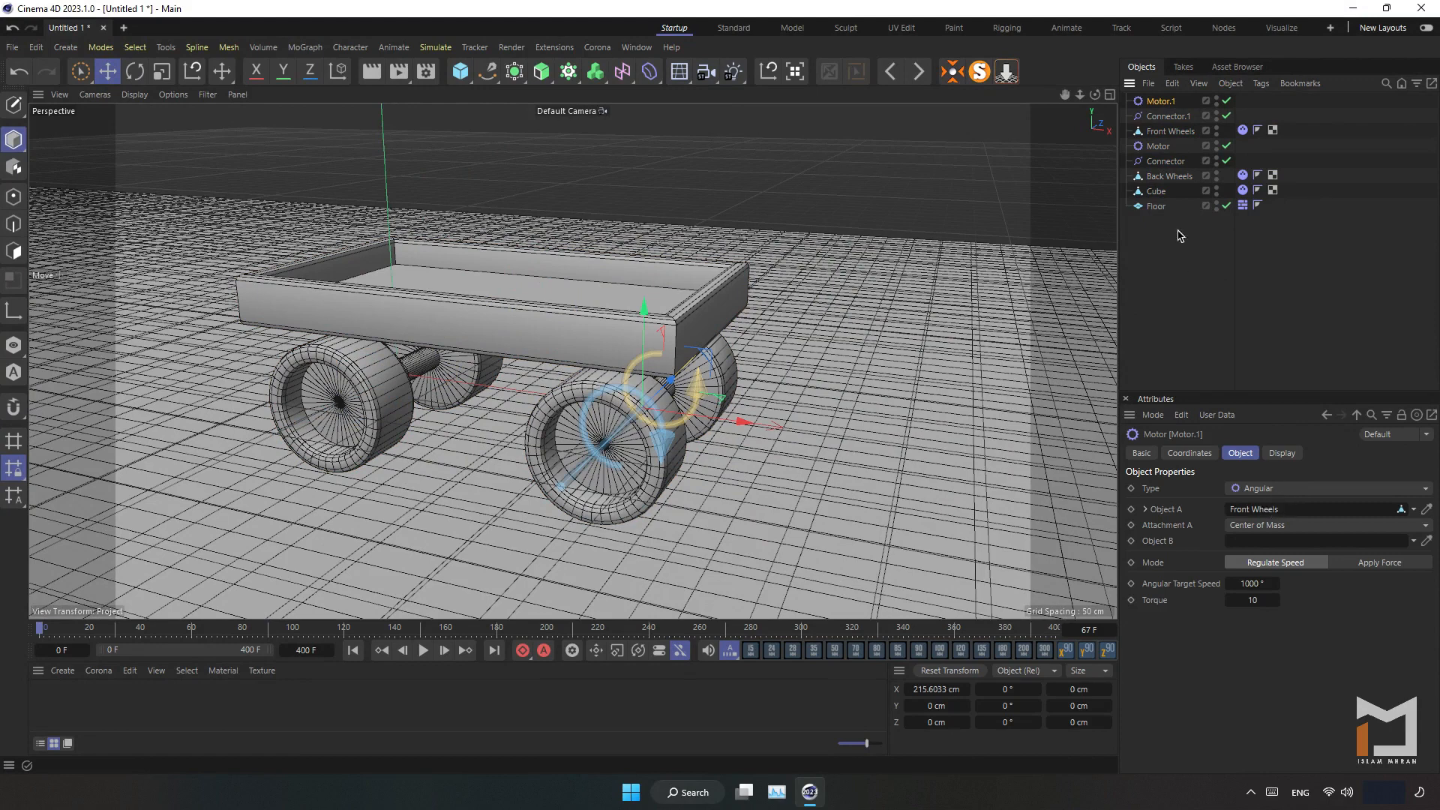
pyautogui.click(1168, 117)
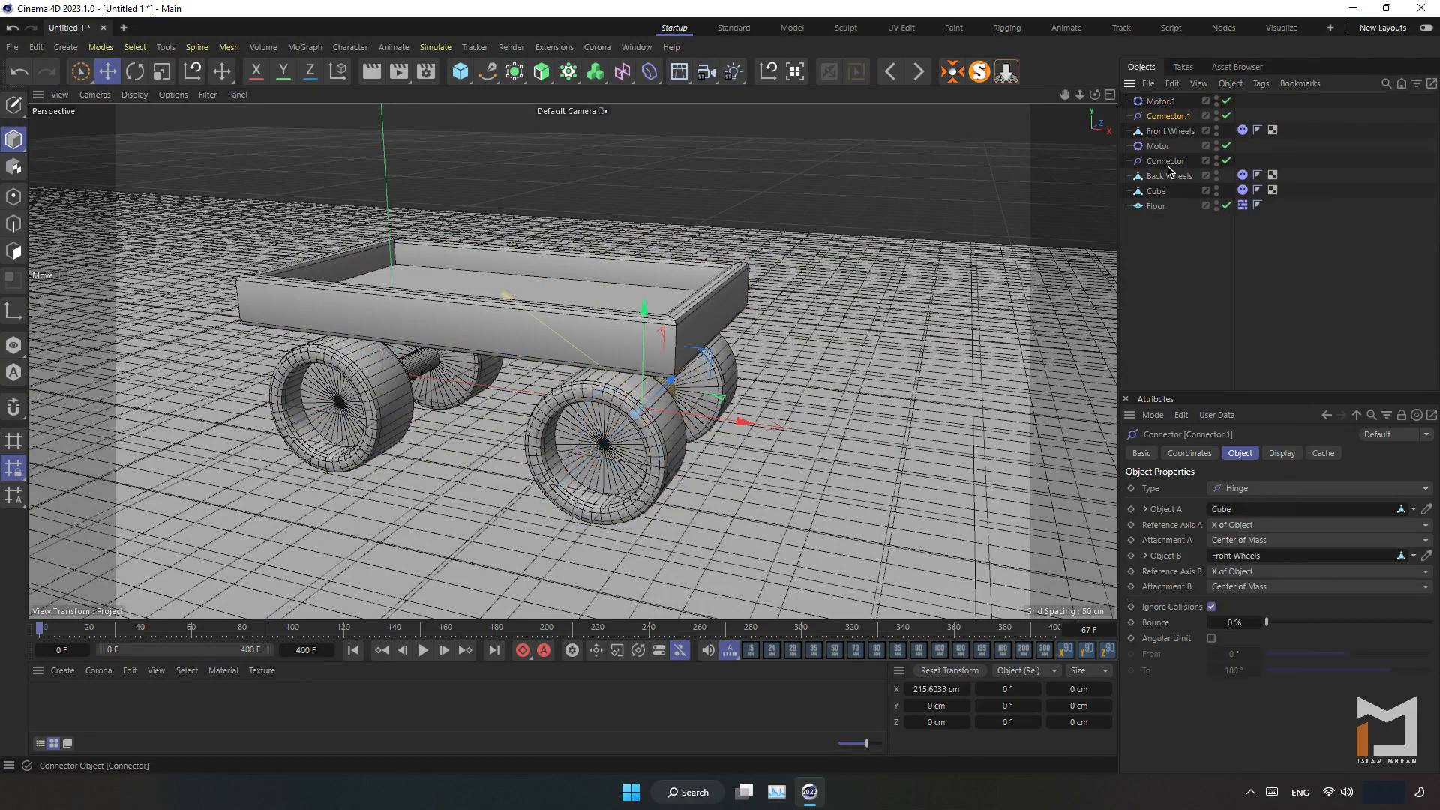
pyautogui.click(1309, 153)
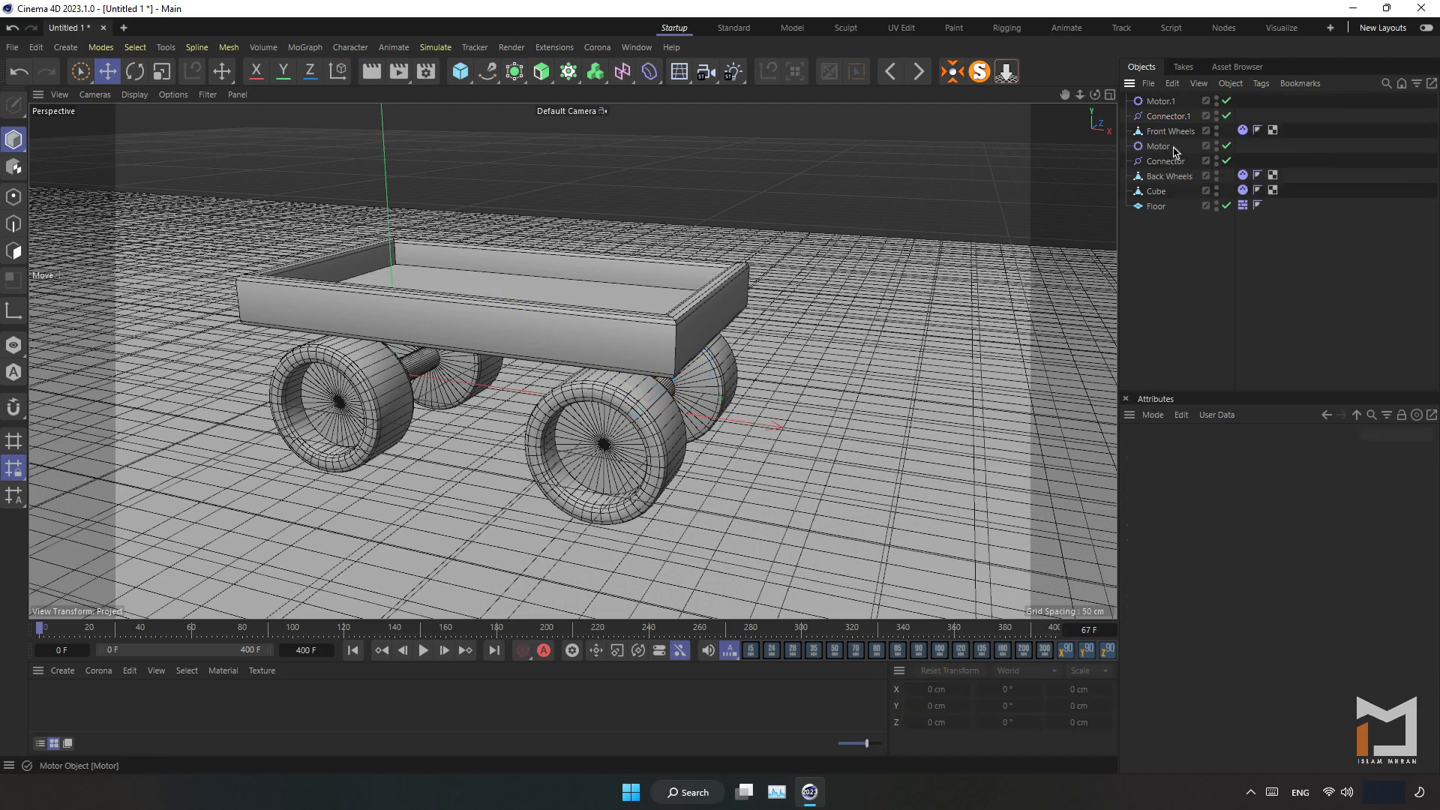
# - Group Motor.1, Connector.1 and Front Wheels under a null named Front
pyautogui.moveTo(1306, 135); pyautogui.dragTo(1163, 117)
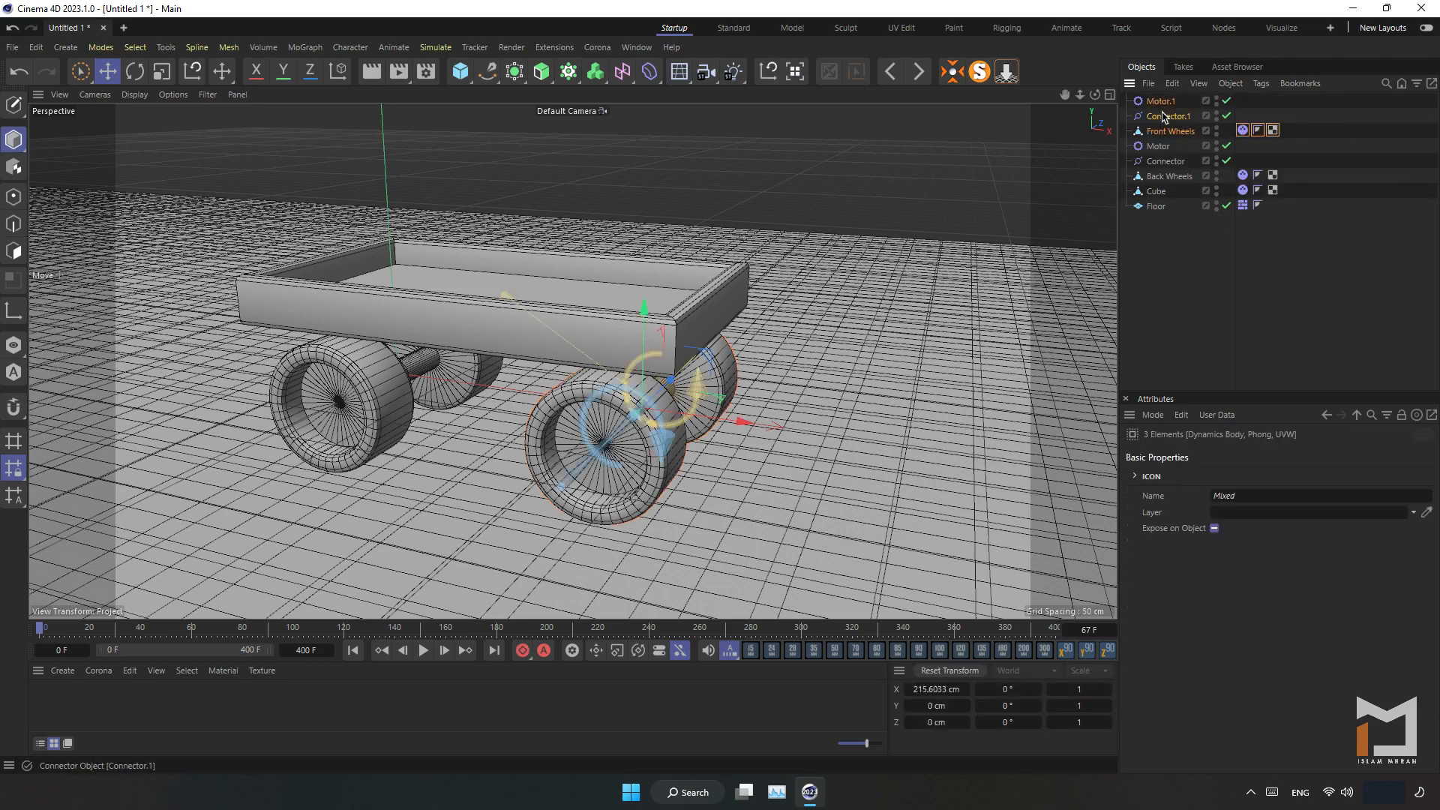
pyautogui.rightClick(1164, 116)
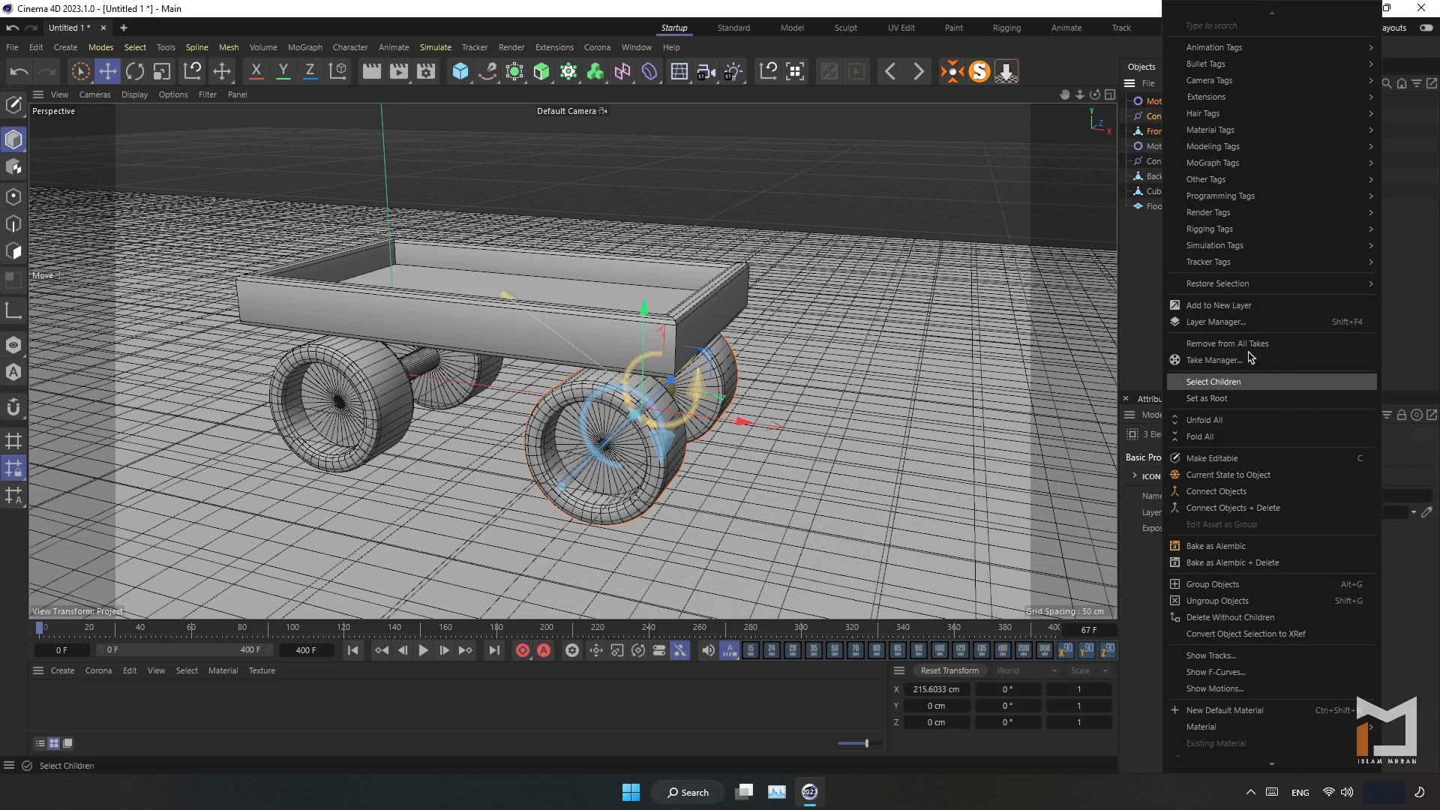
pyautogui.click(1267, 584)
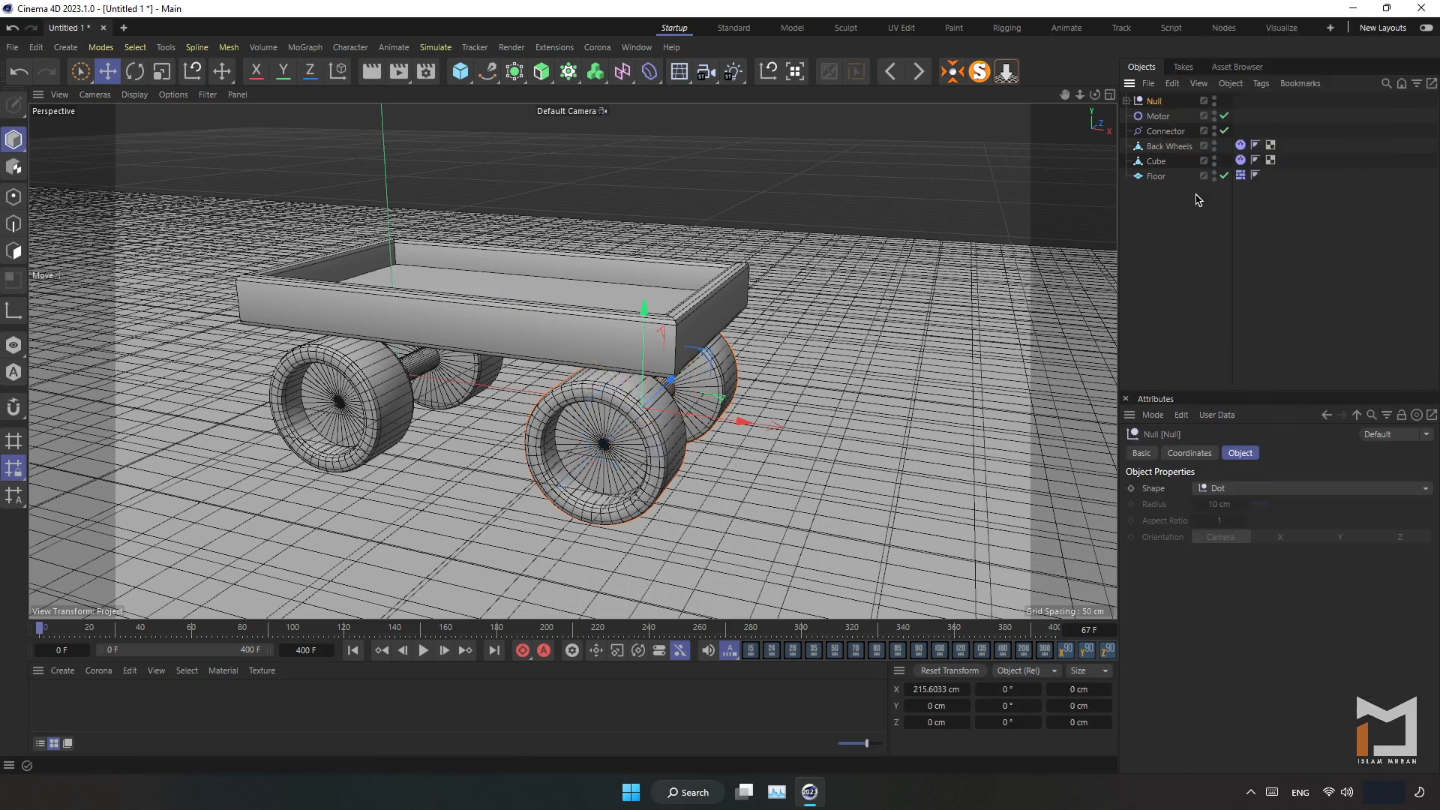
pyautogui.doubleClick(1155, 101)
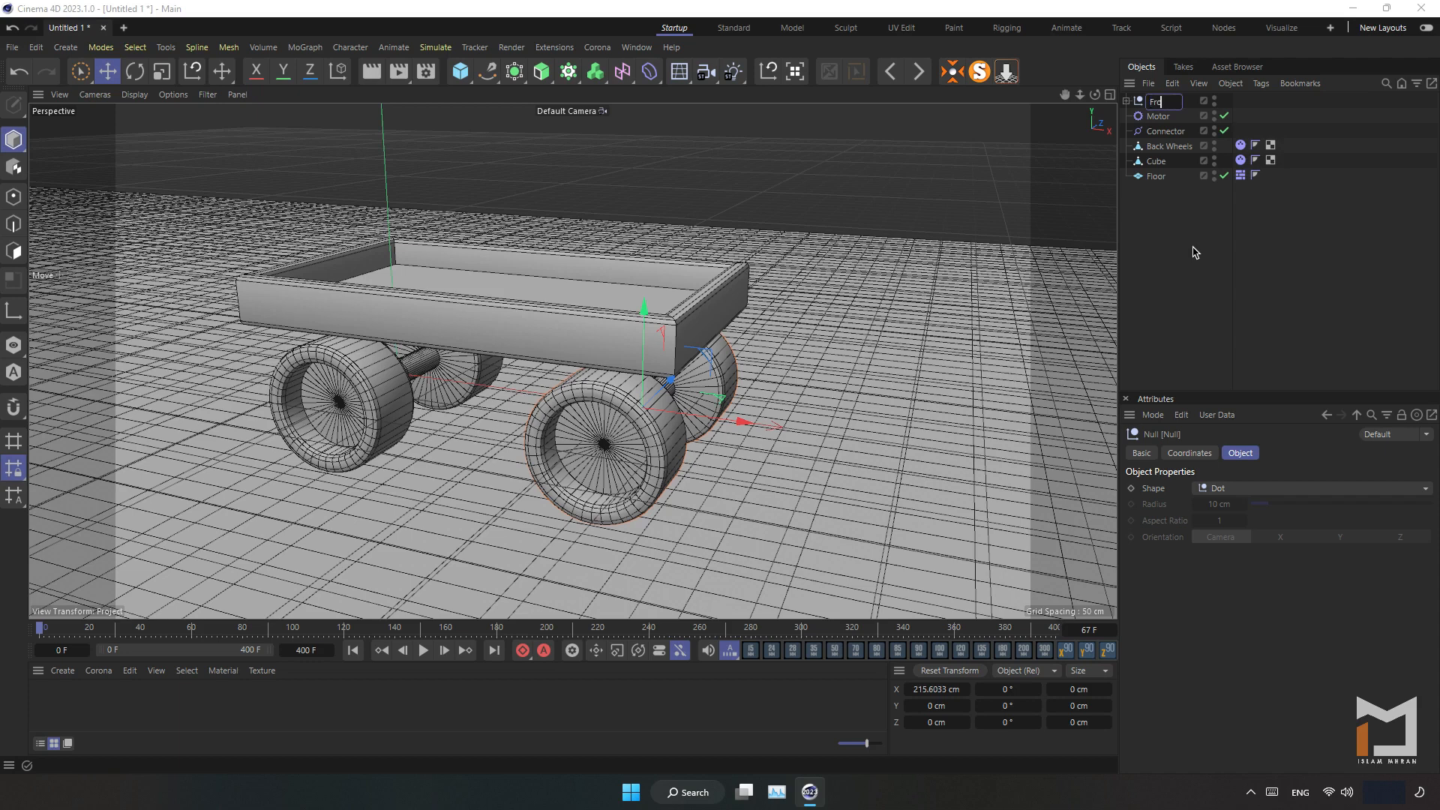
pyautogui.write('Front')
pyautogui.press('Return')
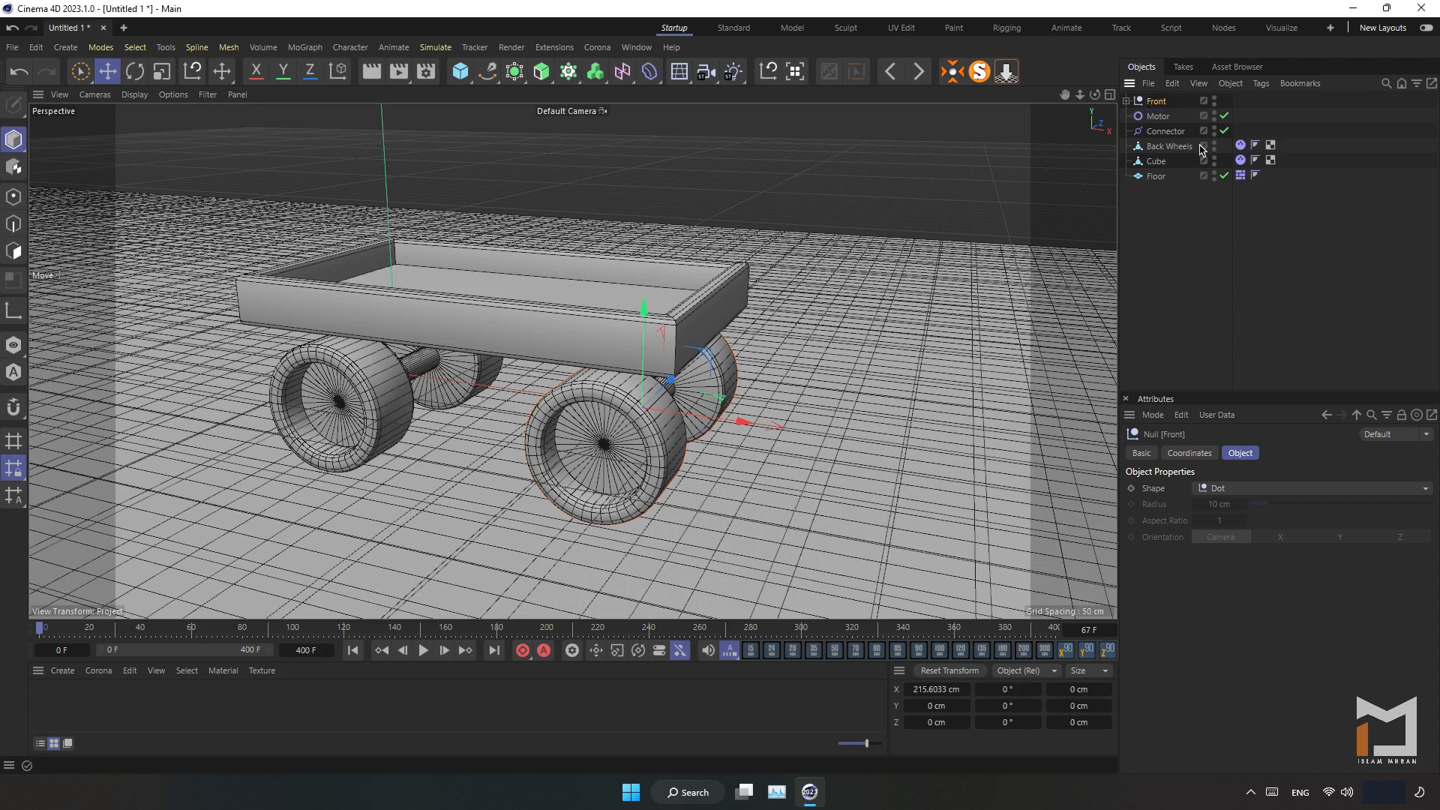
# - Group Motor, Connector and Back Wheels under a null named Back, and unfold the Front and Back groups
pyautogui.moveTo(1264, 117); pyautogui.dragTo(1158, 147)
pyautogui.rightClick(1162, 145)
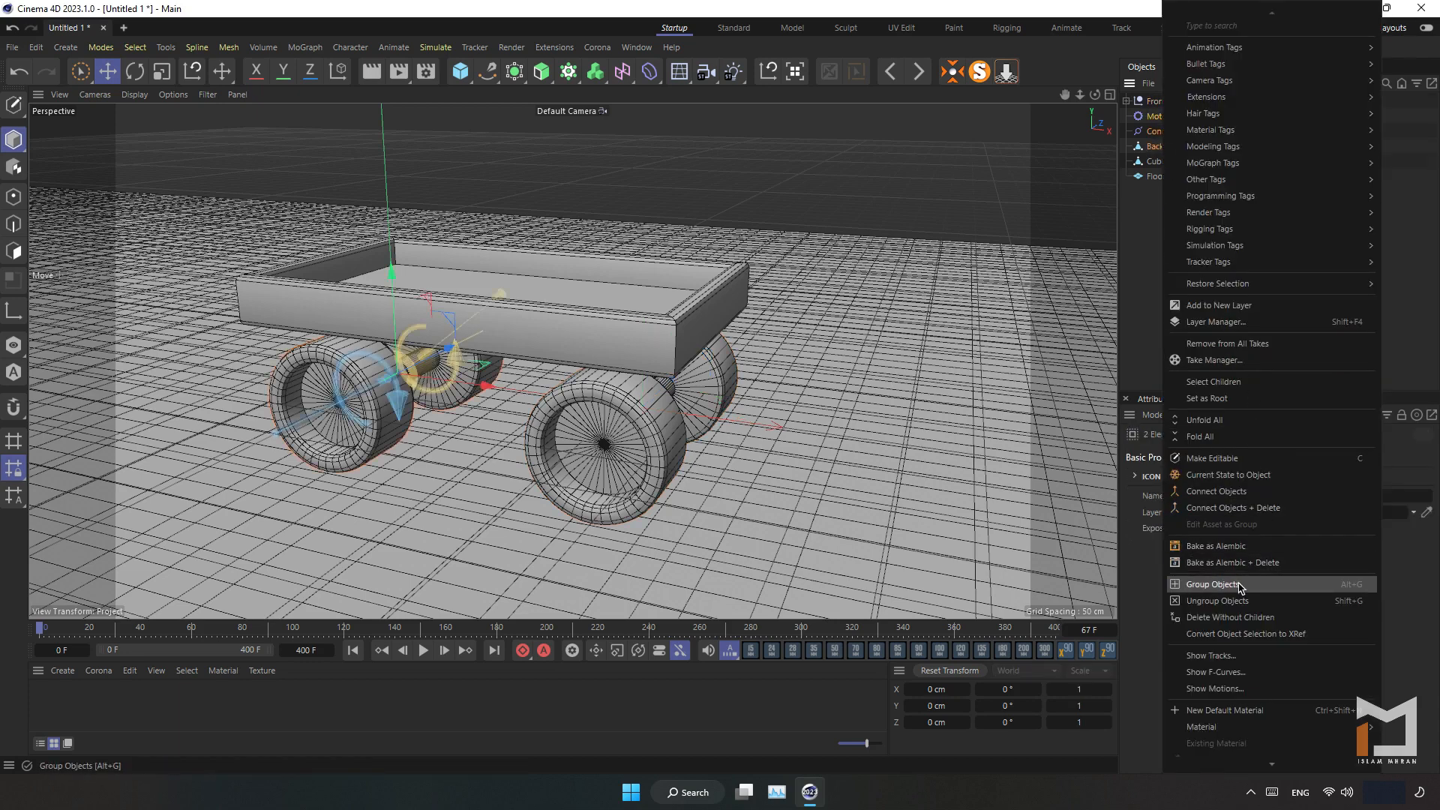
pyautogui.click(1208, 584)
pyautogui.doubleClick(1155, 118)
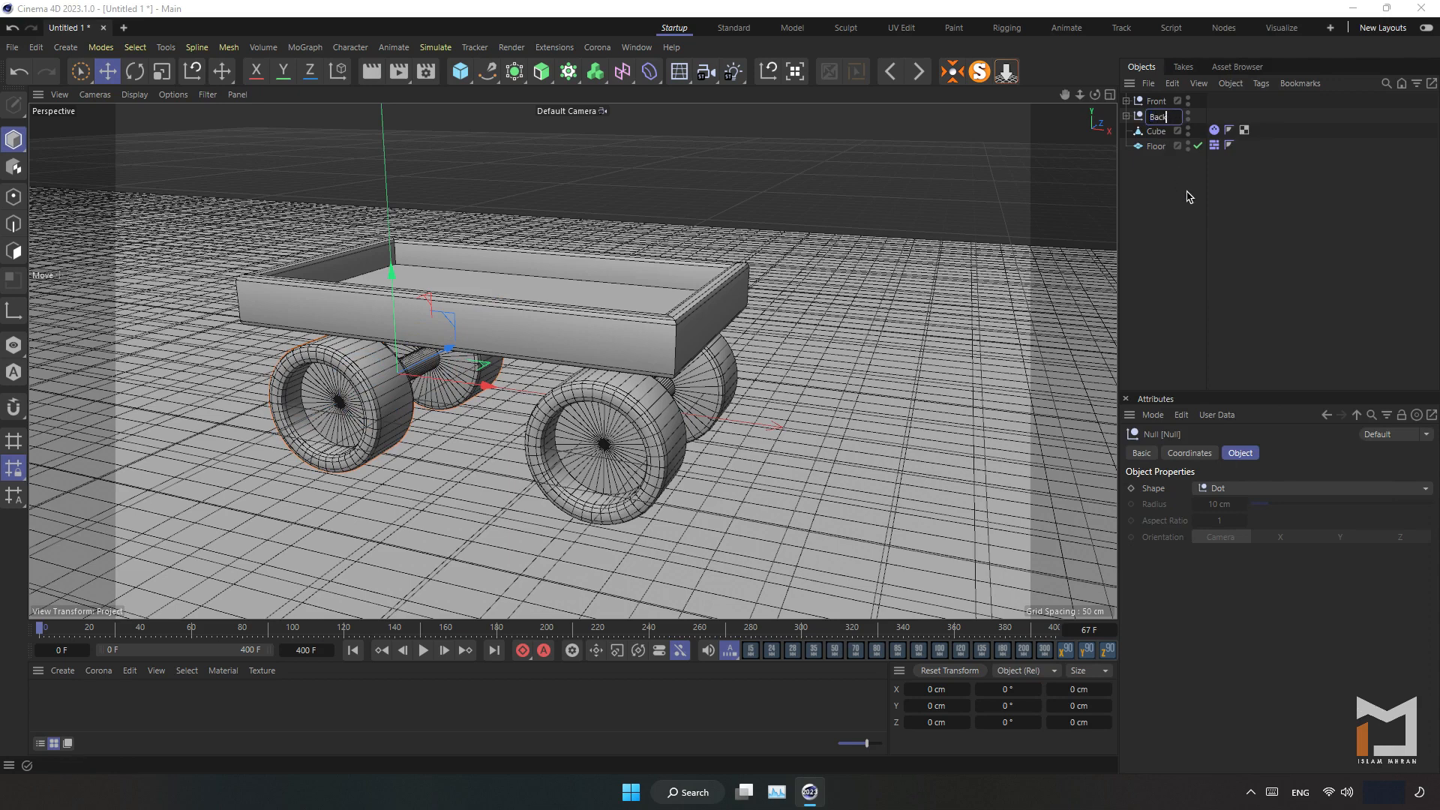
pyautogui.write('Back')
pyautogui.press('Return')
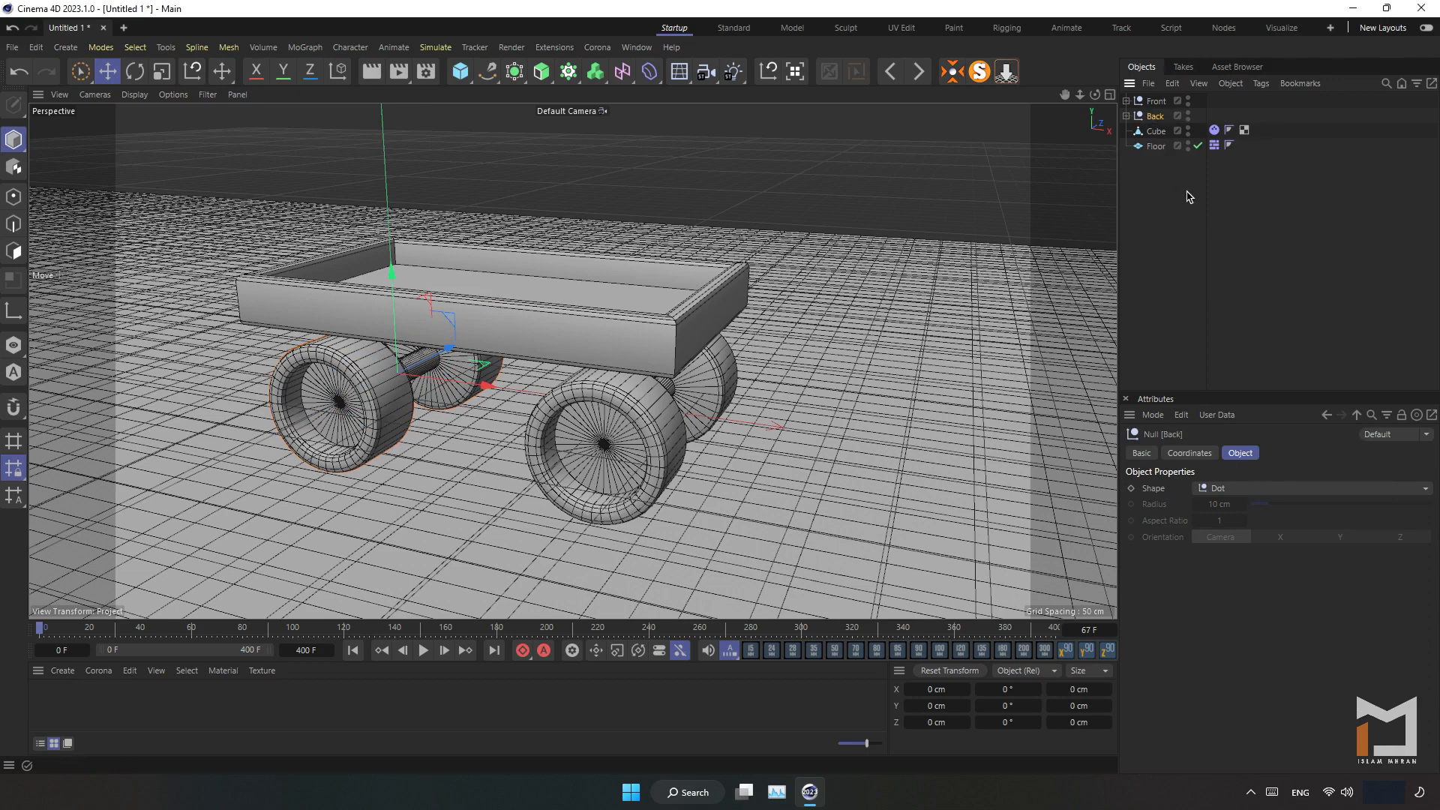
pyautogui.click(1127, 116)
pyautogui.click(1126, 101)
pyautogui.click(1174, 325)
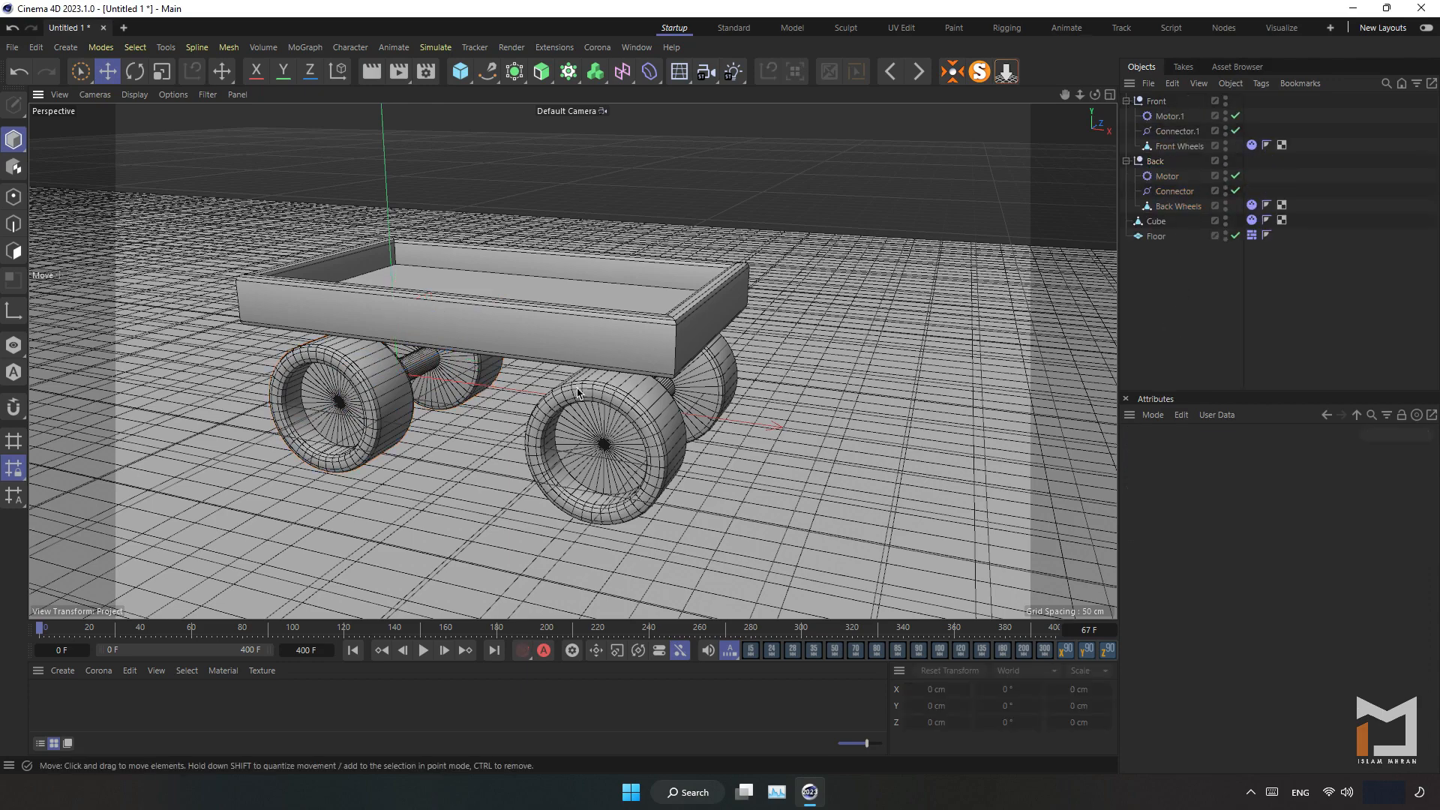
# - Play the simulation, replay it from the first frame, and follow the vehicle driving across the floor from different angles
pyautogui.keyDown('alt'); pyautogui.moveTo(577, 390); pyautogui.dragTo(571, 372); pyautogui.keyUp('alt')
pyautogui.click(424, 651)
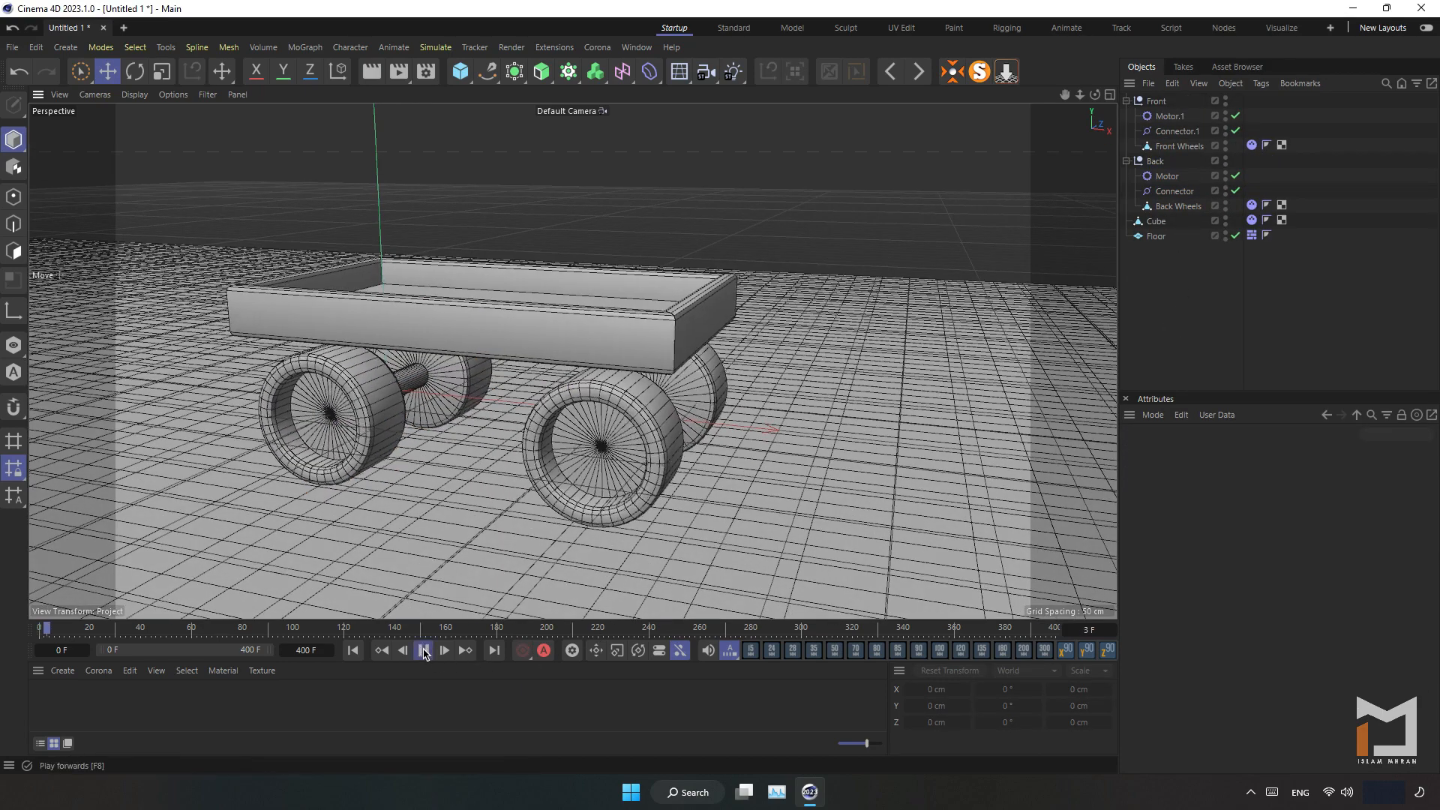
pyautogui.scroll(-5, 531, 488)
pyautogui.keyDown('alt'); pyautogui.moveTo(531, 487); pyautogui.dragTo(575, 470, button='middle'); pyautogui.keyUp('alt')
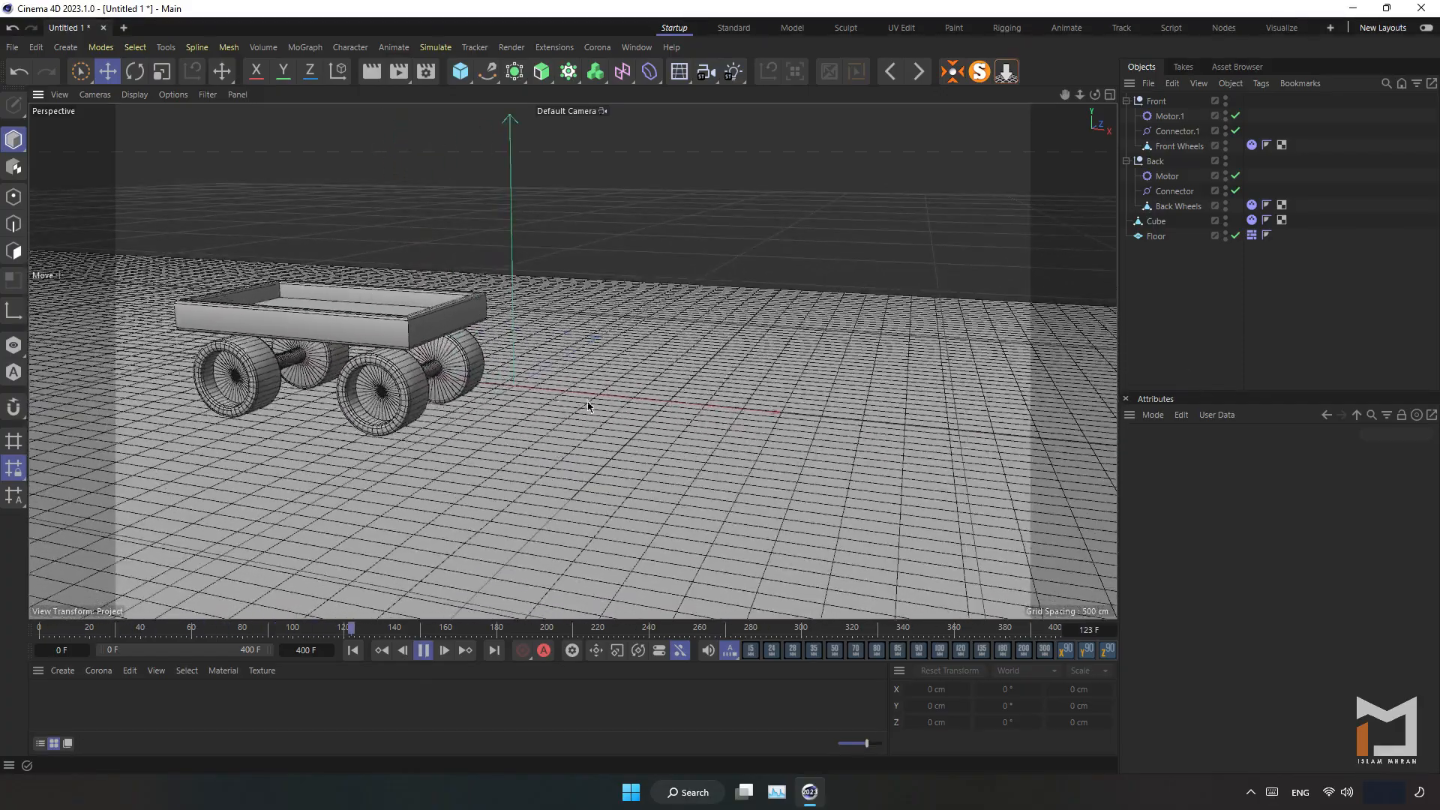
pyautogui.keyDown('alt'); pyautogui.moveTo(589, 402); pyautogui.dragTo(489, 390); pyautogui.keyUp('alt')
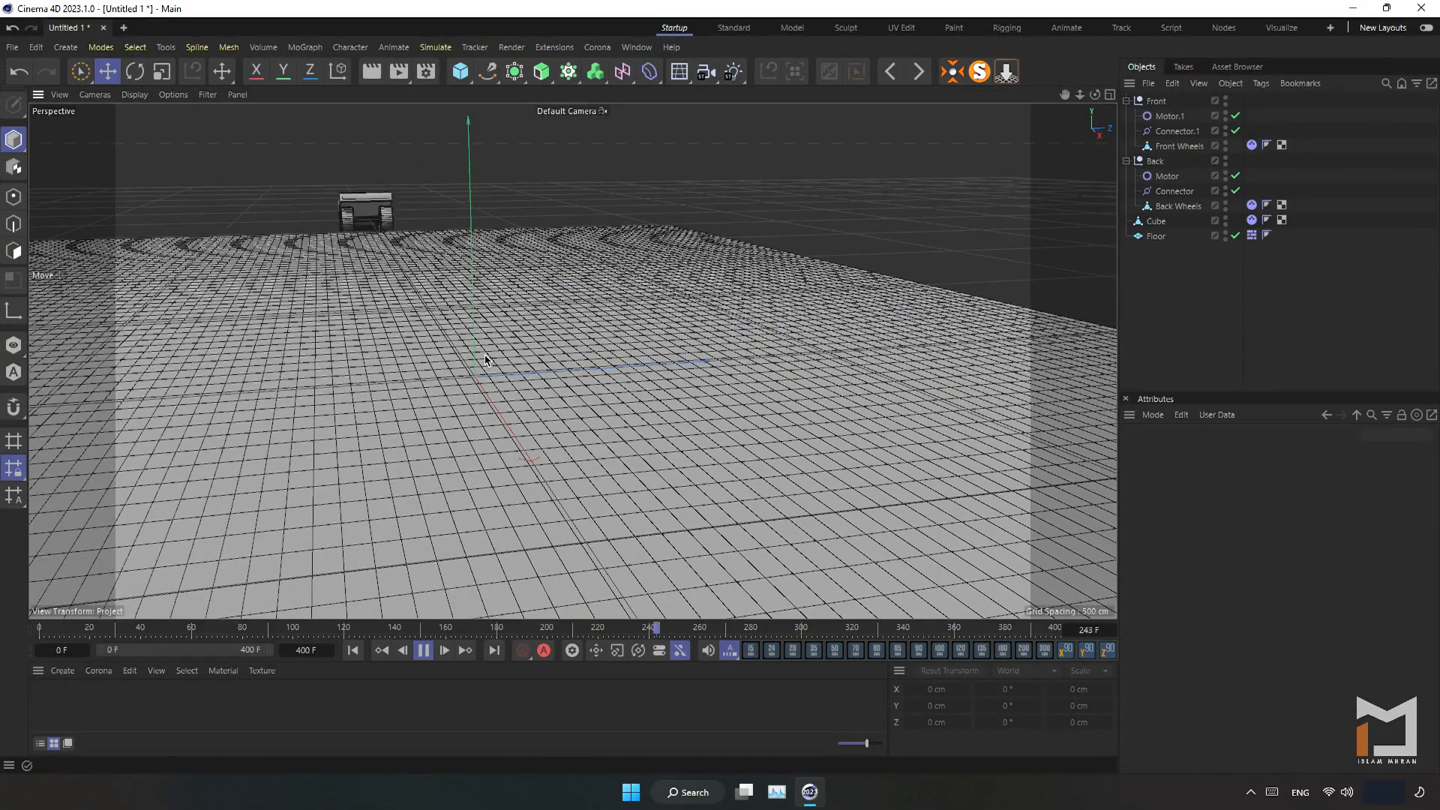
pyautogui.click(353, 649)
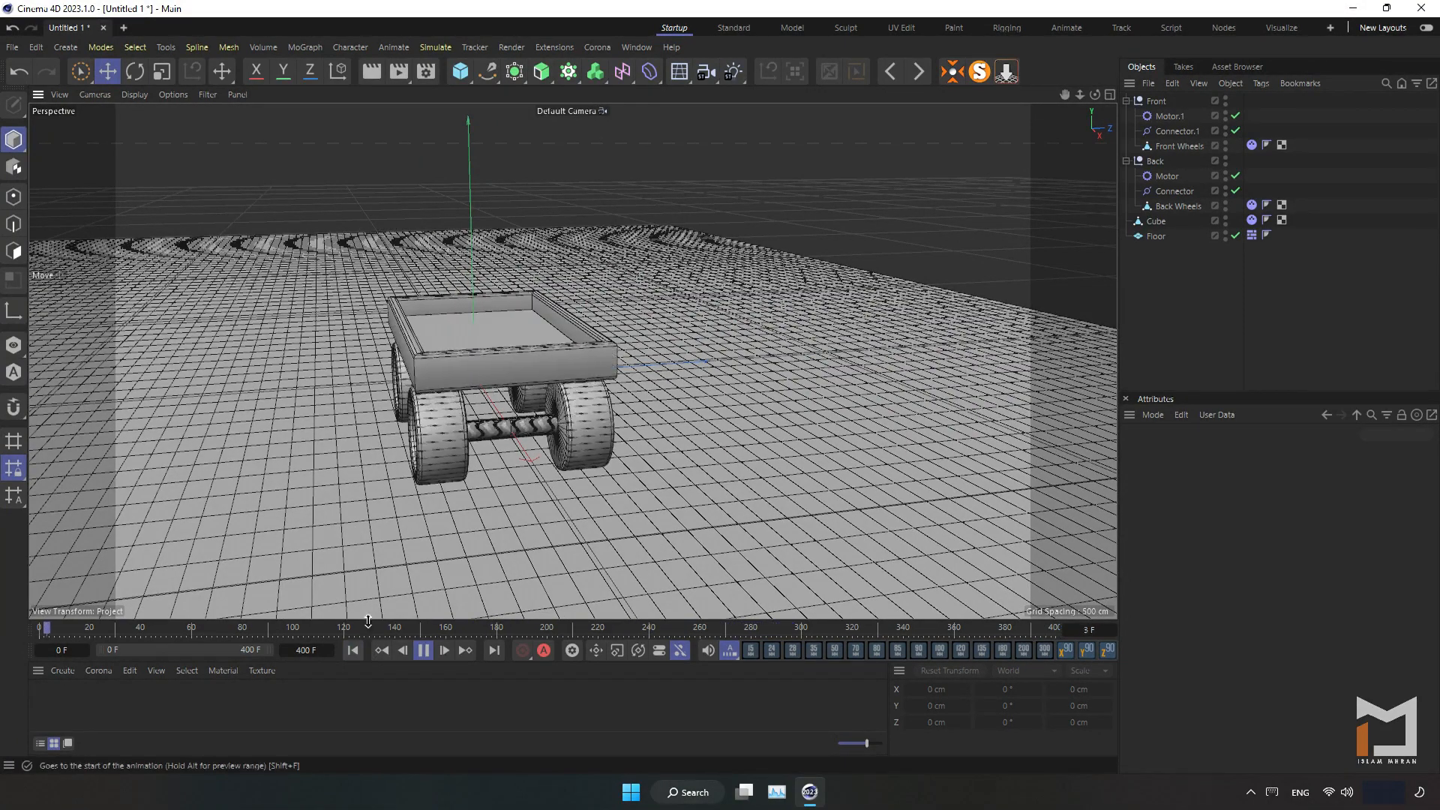
pyautogui.keyDown('alt'); pyautogui.moveTo(363, 469); pyautogui.dragTo(555, 480); pyautogui.keyUp('alt')
pyautogui.keyDown('alt'); pyautogui.moveTo(470, 461); pyautogui.dragTo(350, 495, button='right'); pyautogui.keyUp('alt')
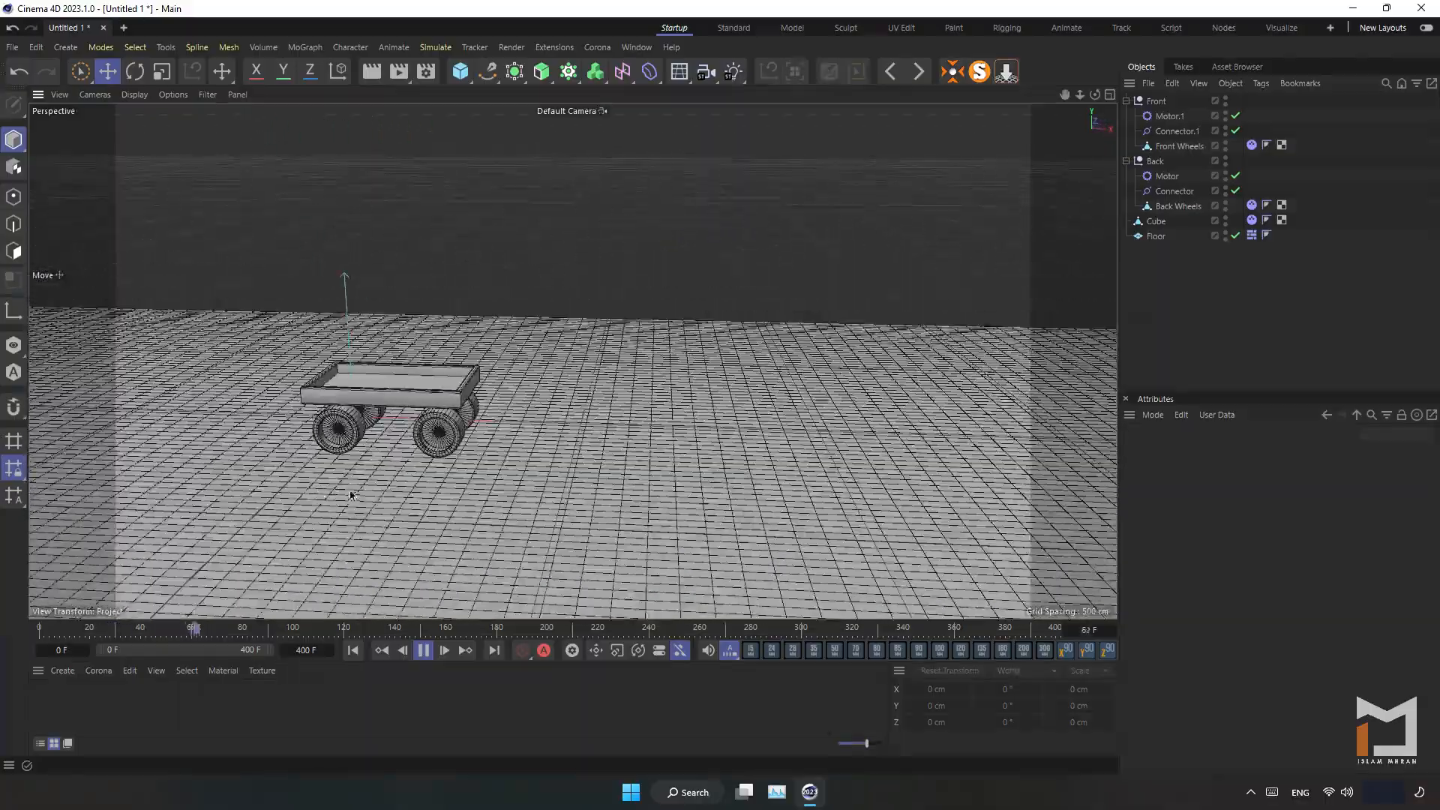
pyautogui.keyDown('alt'); pyautogui.moveTo(351, 495); pyautogui.dragTo(578, 469, button='middle'); pyautogui.keyUp('alt')
pyautogui.keyDown('alt'); pyautogui.moveTo(521, 464); pyautogui.dragTo(401, 493, button='right'); pyautogui.keyUp('alt')
pyautogui.keyDown('alt'); pyautogui.moveTo(401, 492); pyautogui.dragTo(461, 418, button='middle'); pyautogui.keyUp('alt')
pyautogui.keyDown('alt'); pyautogui.moveTo(534, 430); pyautogui.dragTo(515, 470); pyautogui.keyUp('alt')
# - Shift the floor to about 513.4 cm on X, raise it to about -7.2 cm on Y, and replay the simulation
pyautogui.click(515, 469)
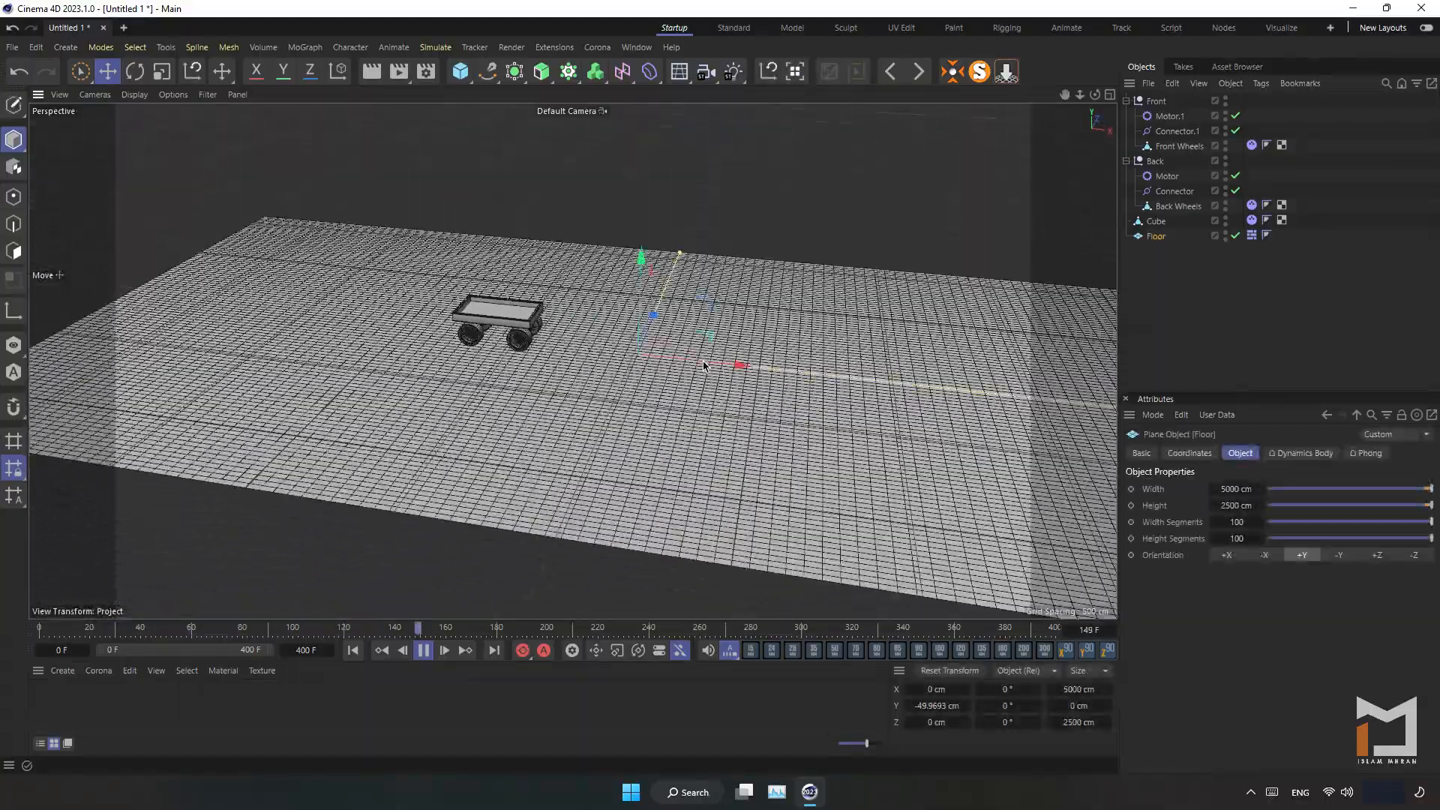
pyautogui.moveTo(703, 365); pyautogui.dragTo(828, 405)
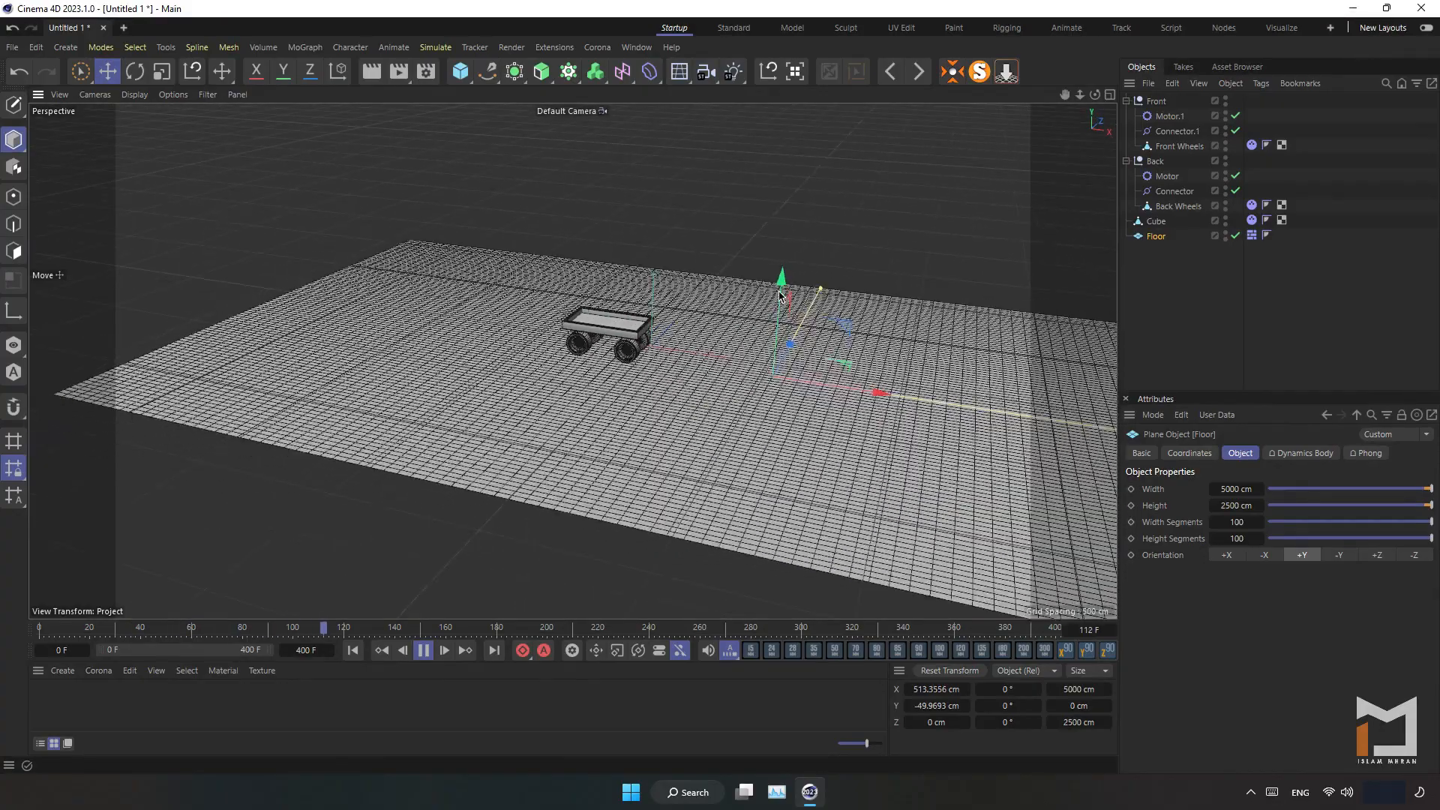
pyautogui.moveTo(780, 295); pyautogui.dragTo(779, 284)
pyautogui.click(380, 651)
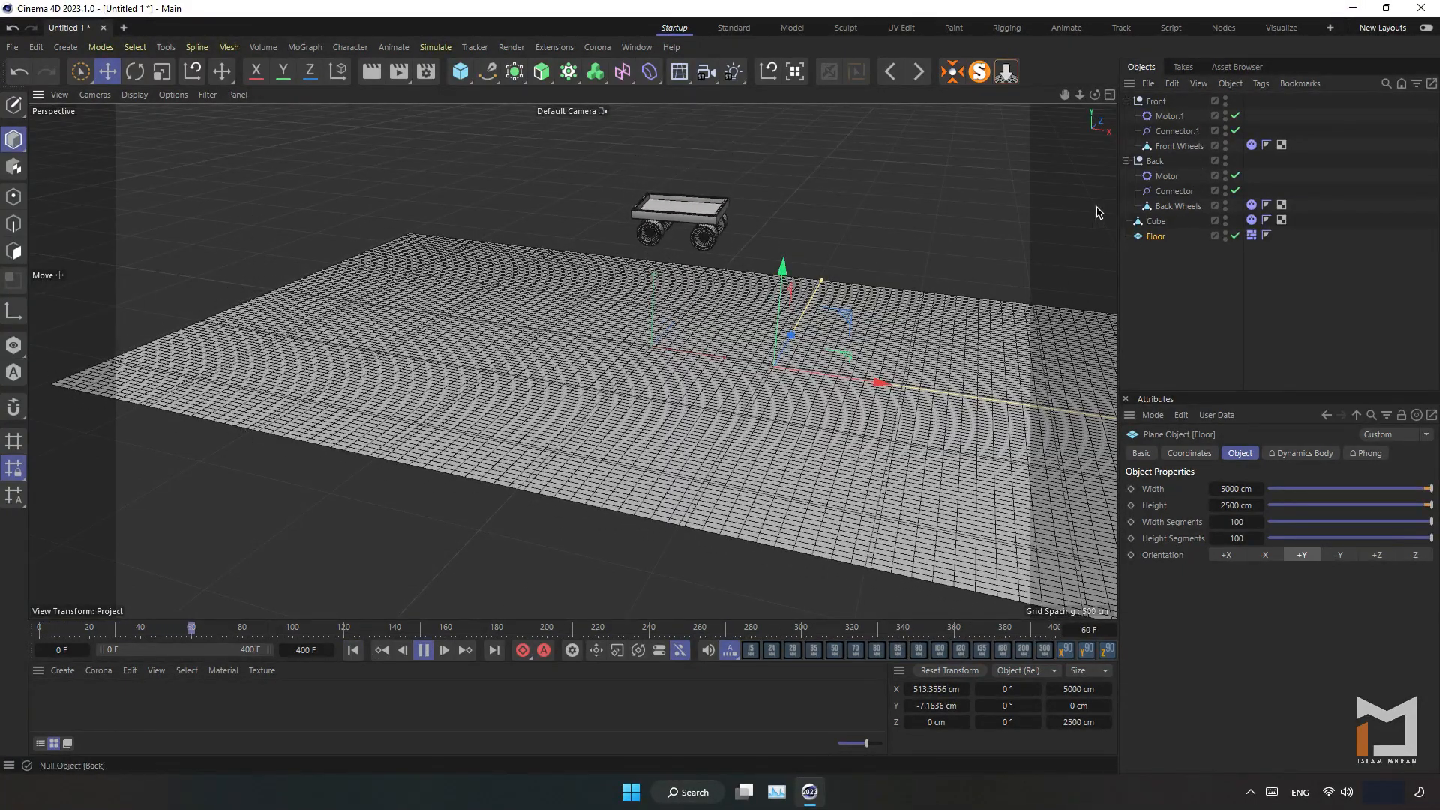
pyautogui.click(353, 653)
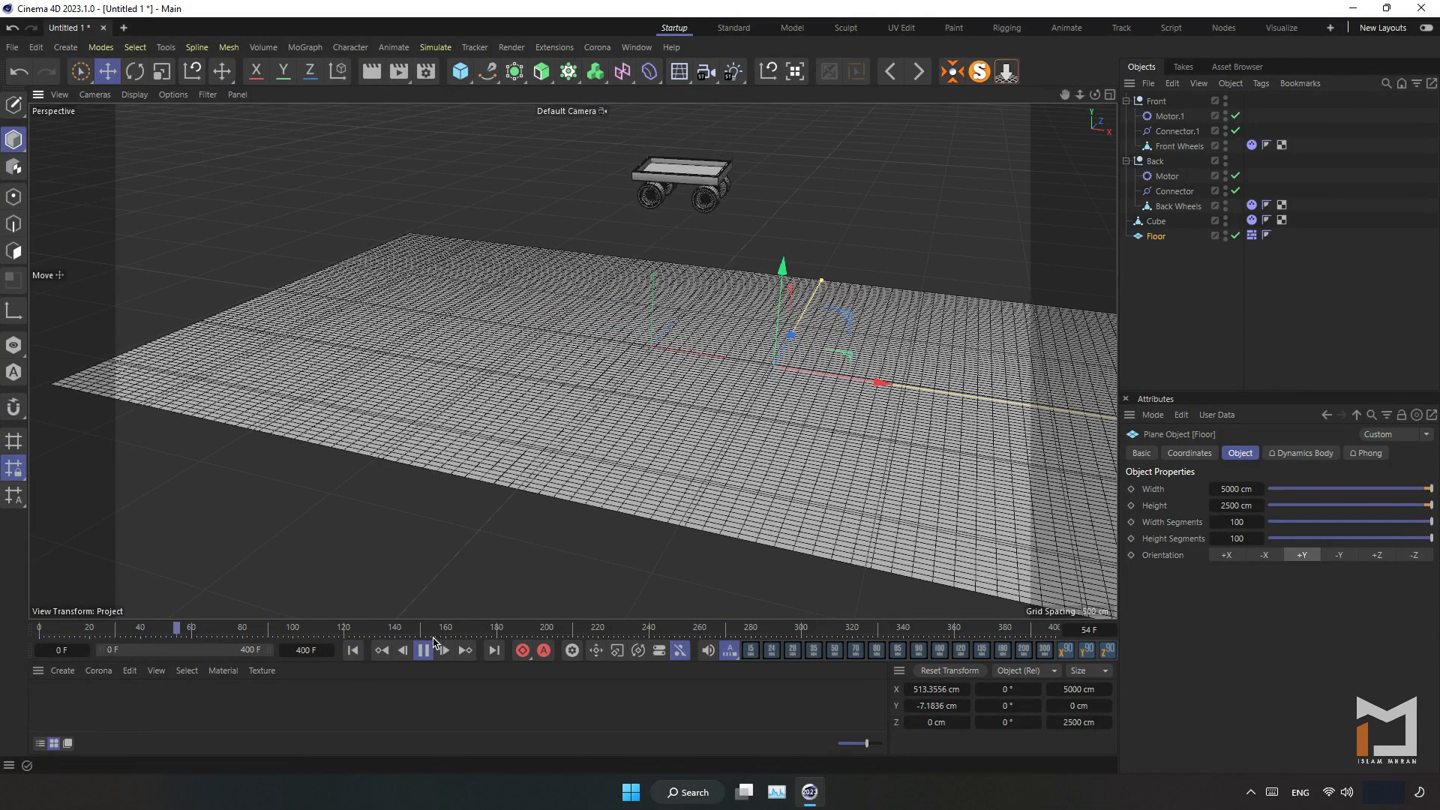
pyautogui.click(424, 650)
pyautogui.click(353, 650)
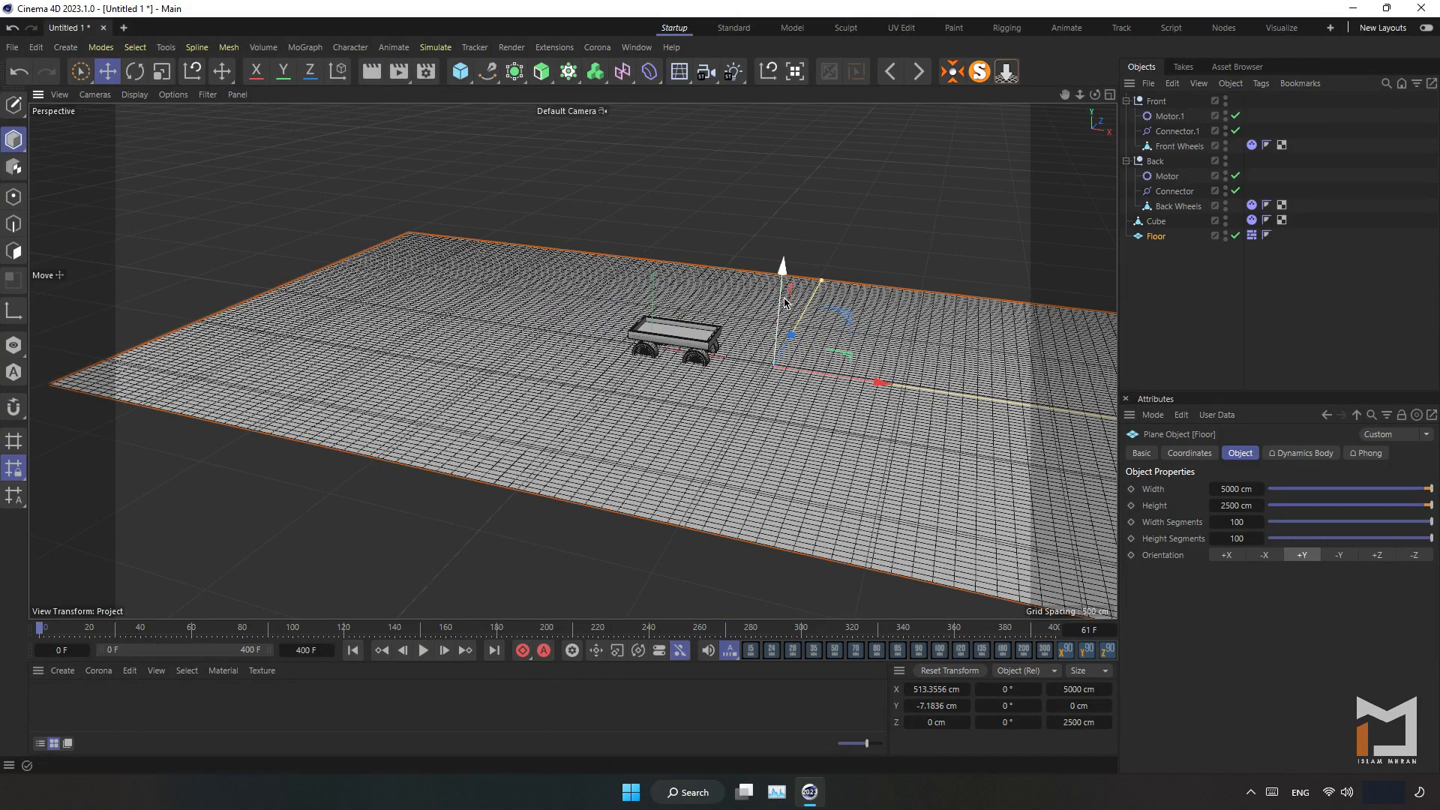
# - Lower the floor to about -48.3 cm on Y and, during playback, shift it to about -222.1 cm on X; rewind the animation
pyautogui.moveTo(785, 303); pyautogui.dragTo(784, 313)
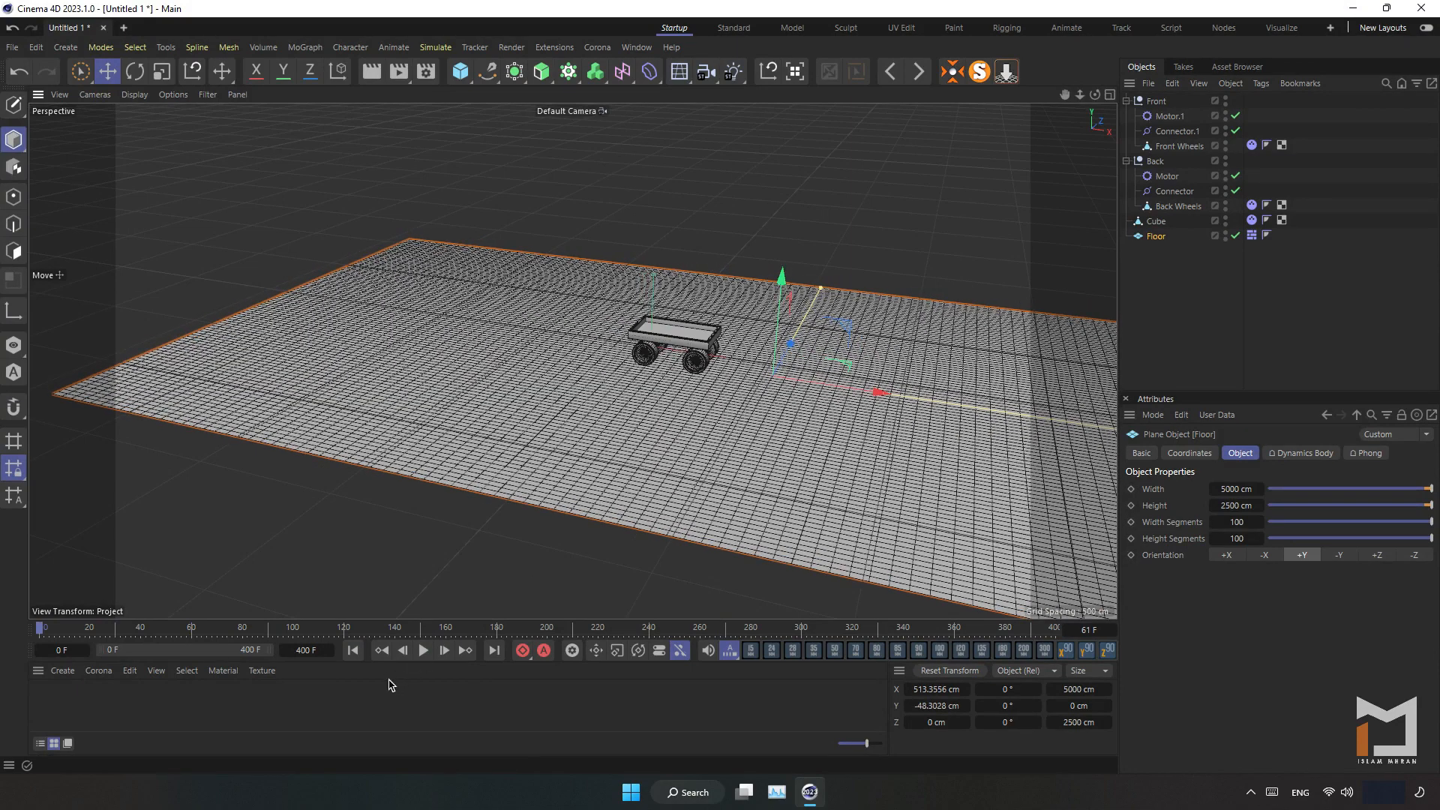
pyautogui.click(424, 651)
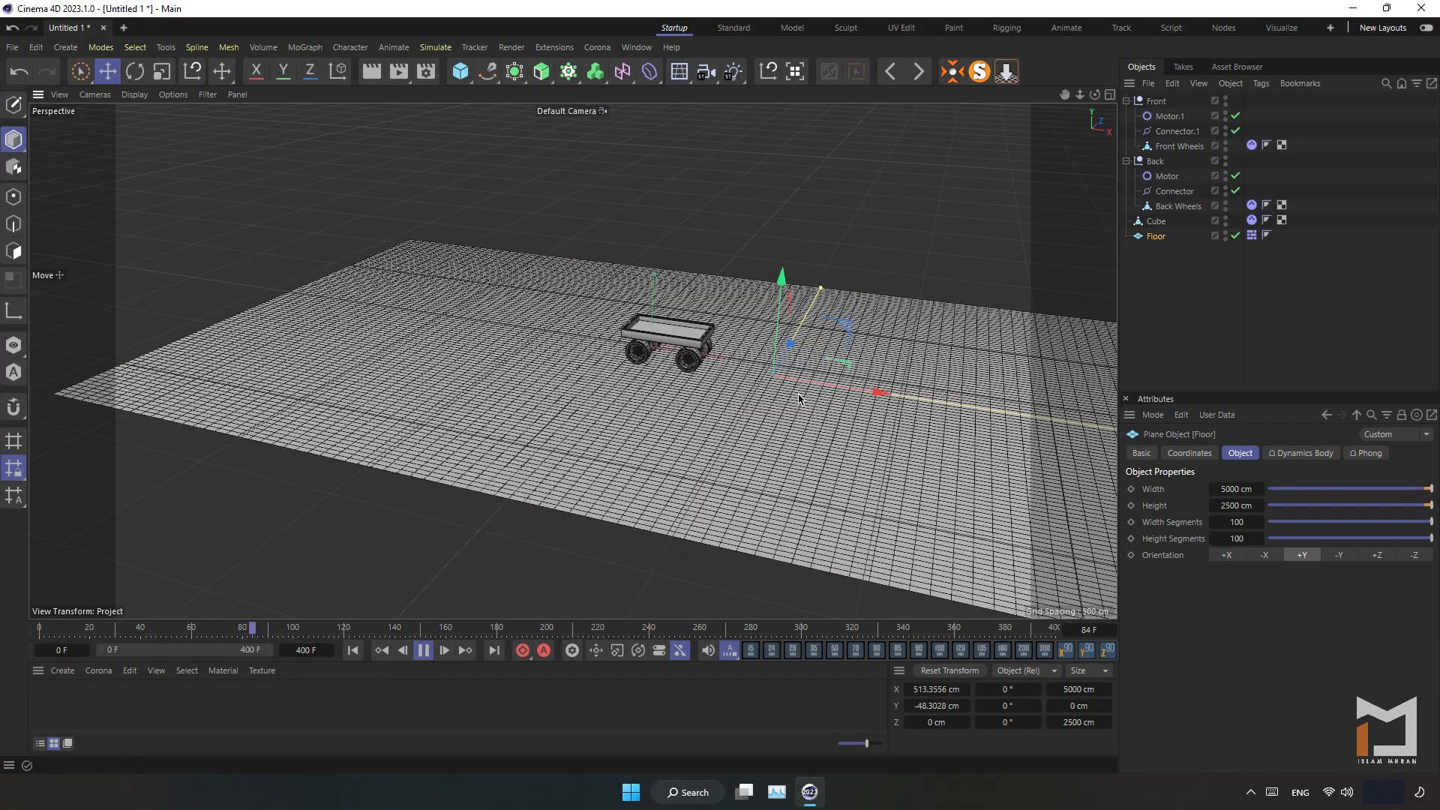
pyautogui.moveTo(854, 393); pyautogui.dragTo(453, 426)
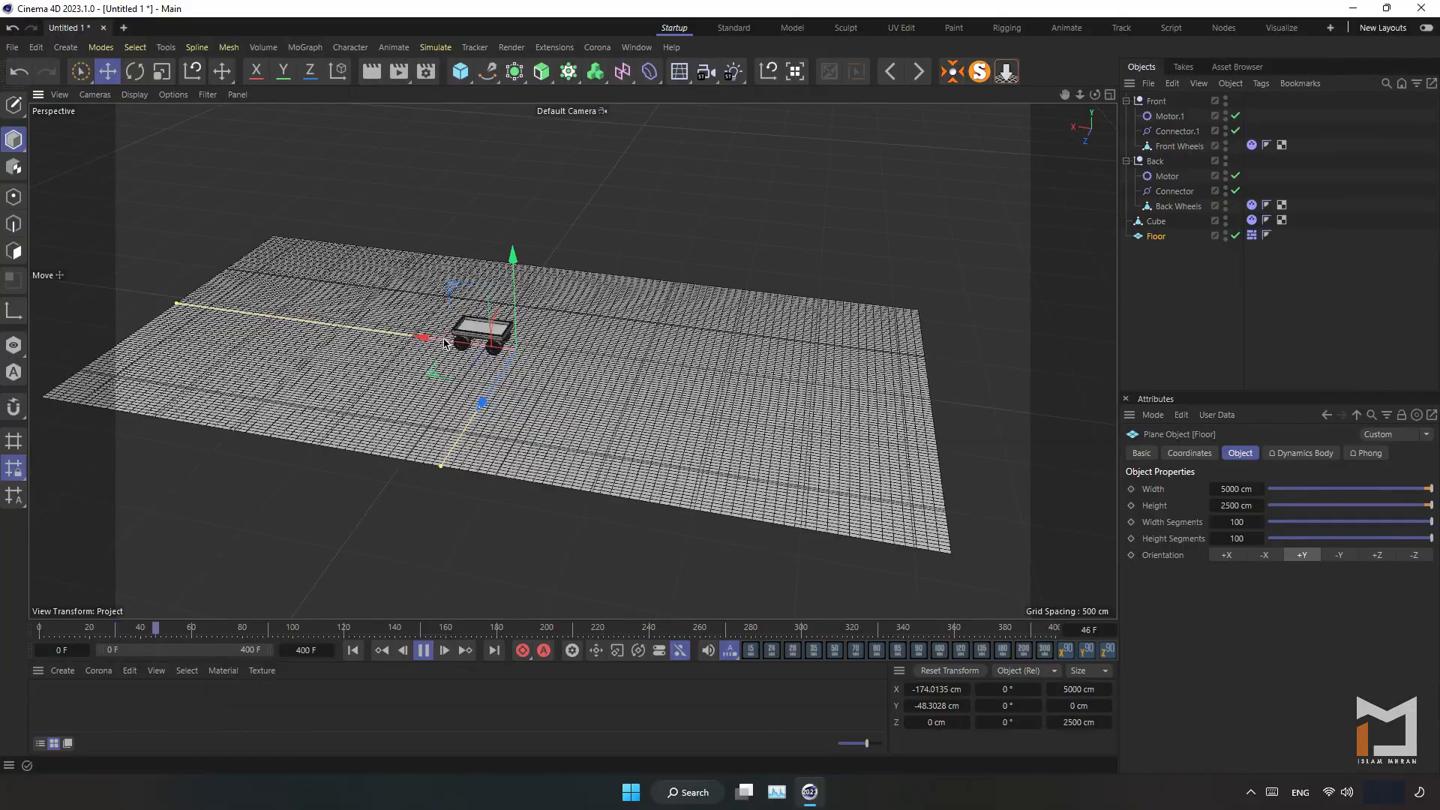
pyautogui.moveTo(444, 344)
pyautogui.mouseDown()
pyautogui.moveTo(471, 347)
pyautogui.moveTo(414, 350)
pyautogui.moveTo(754, 381)
pyautogui.moveTo(439, 354)
pyautogui.mouseUp()
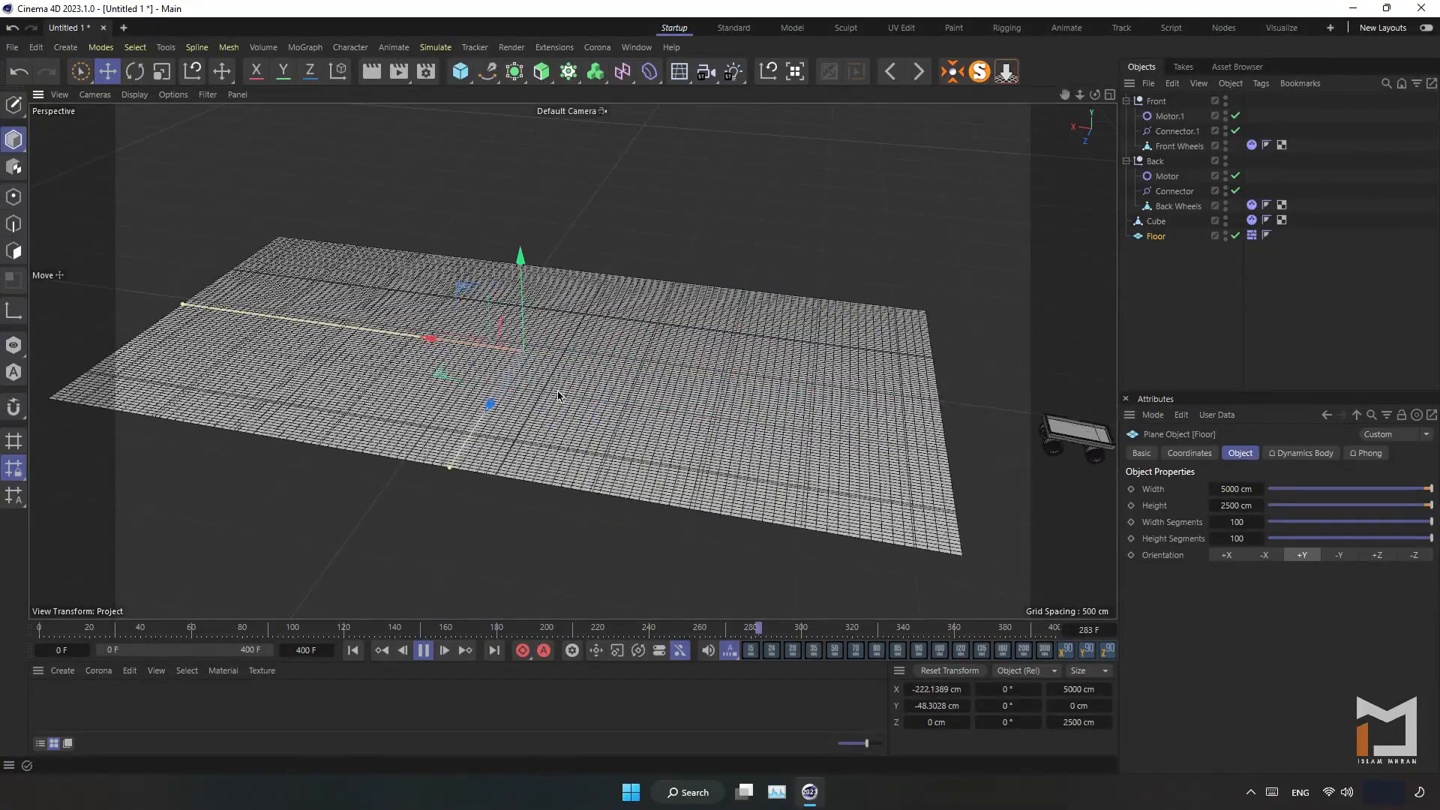
pyautogui.click(424, 651)
pyautogui.click(354, 651)
# - Add a sphere and place it in the vehicle's path at about -1042.4 cm on X and 34.1 cm on Y
pyautogui.keyDown('alt'); pyautogui.moveTo(600, 367); pyautogui.dragTo(552, 352); pyautogui.keyUp('alt')
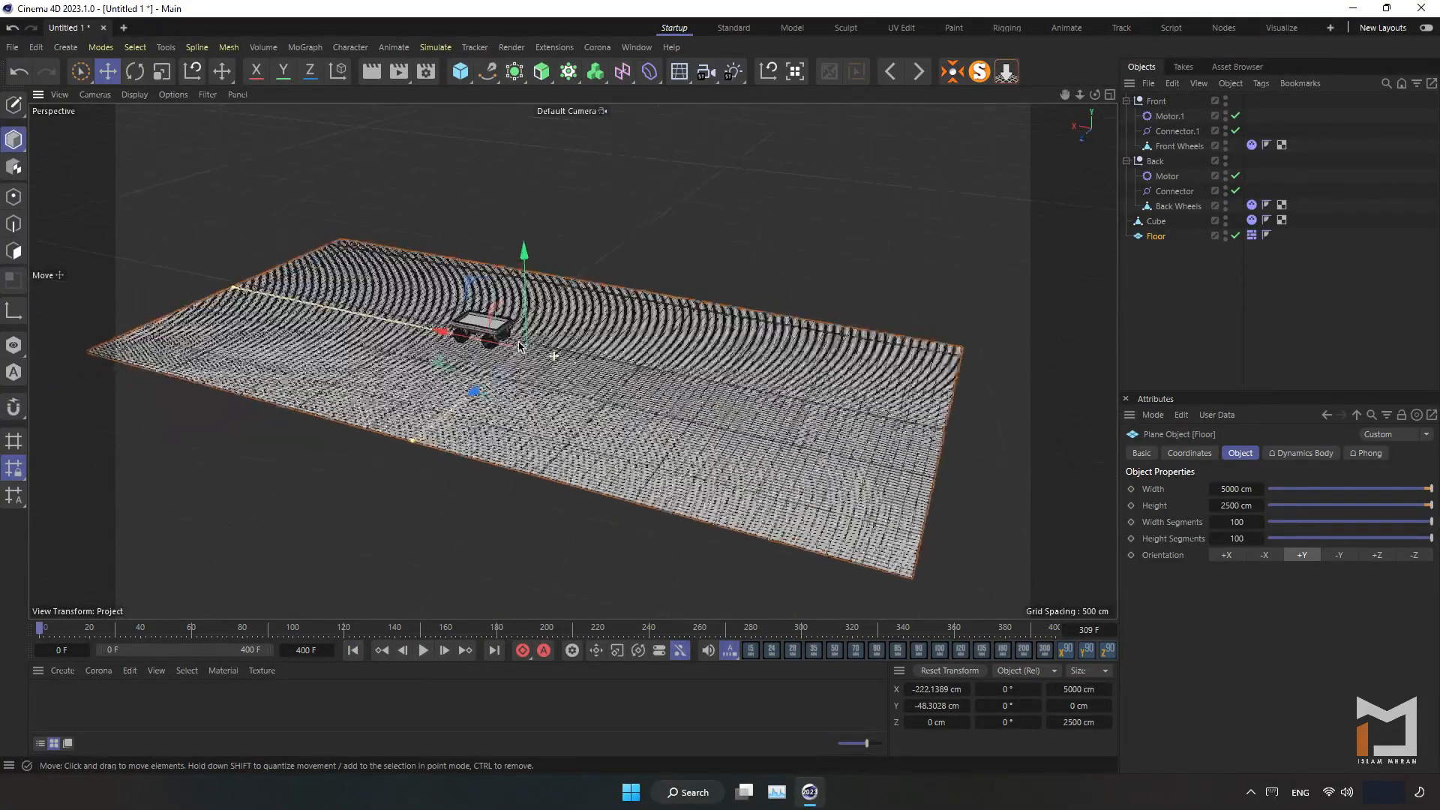
pyautogui.keyDown('alt'); pyautogui.moveTo(504, 325); pyautogui.dragTo(589, 320, button='right'); pyautogui.keyUp('alt')
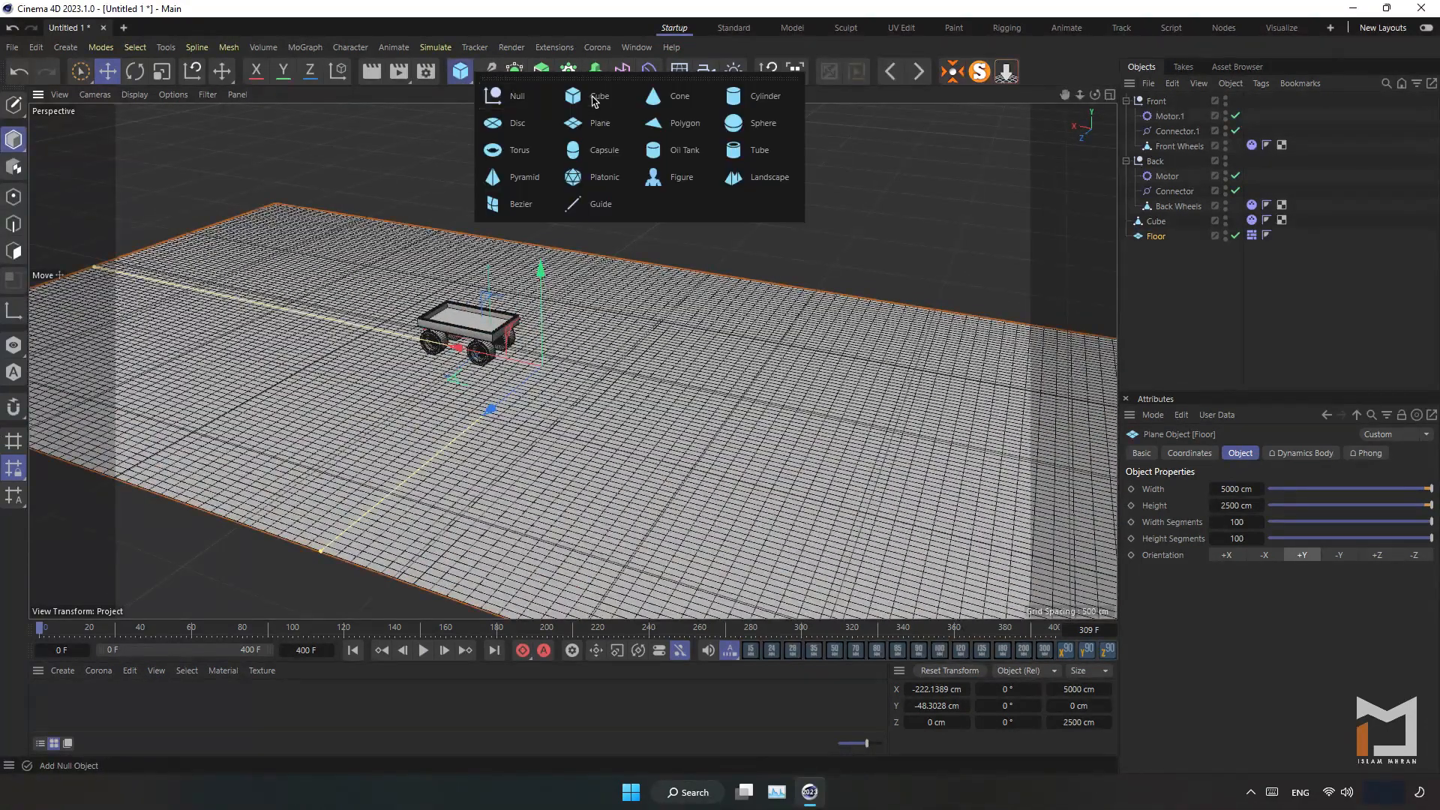
pyautogui.click(460, 71)
pyautogui.click(739, 121)
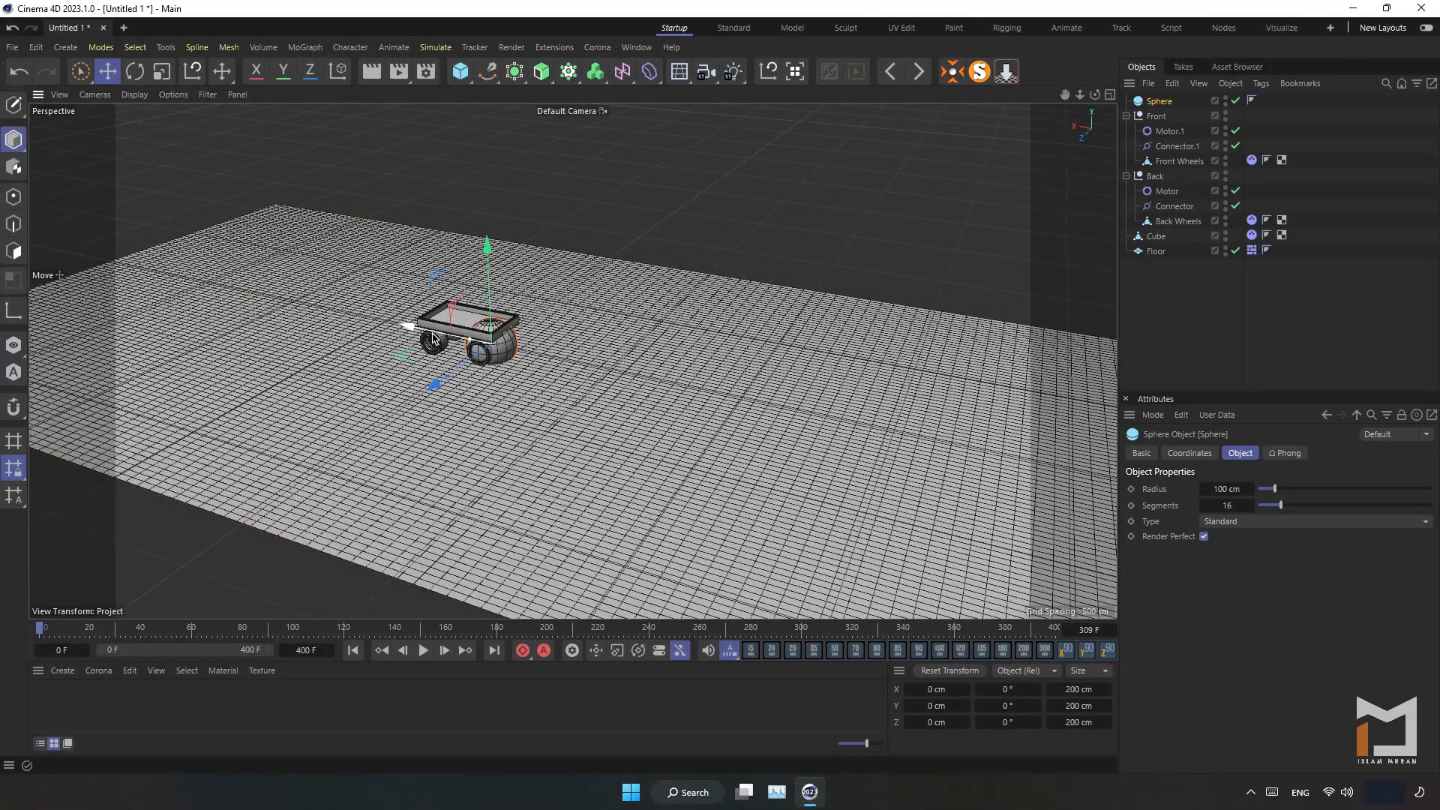
pyautogui.moveTo(432, 338); pyautogui.dragTo(690, 395)
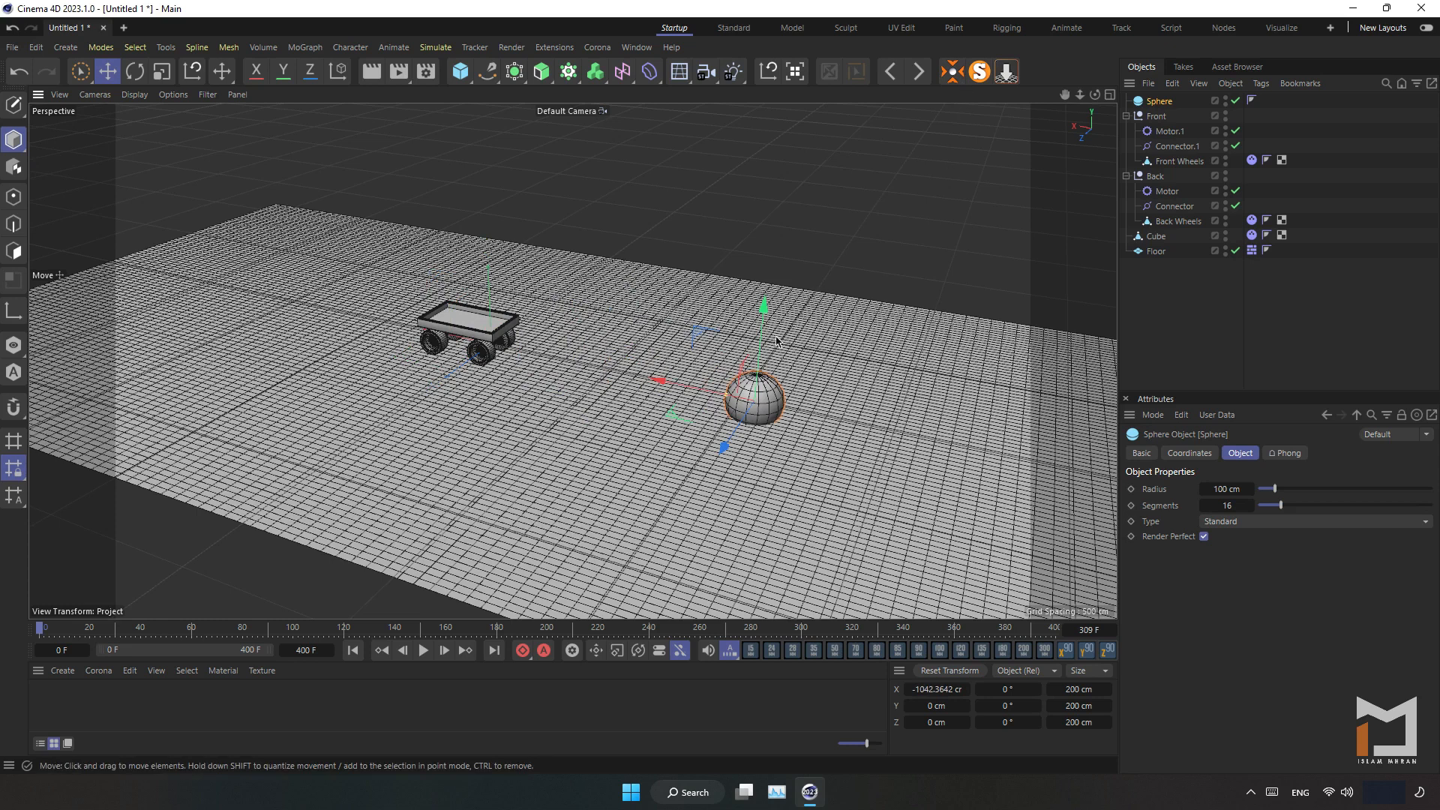
pyautogui.moveTo(776, 341); pyautogui.dragTo(772, 337)
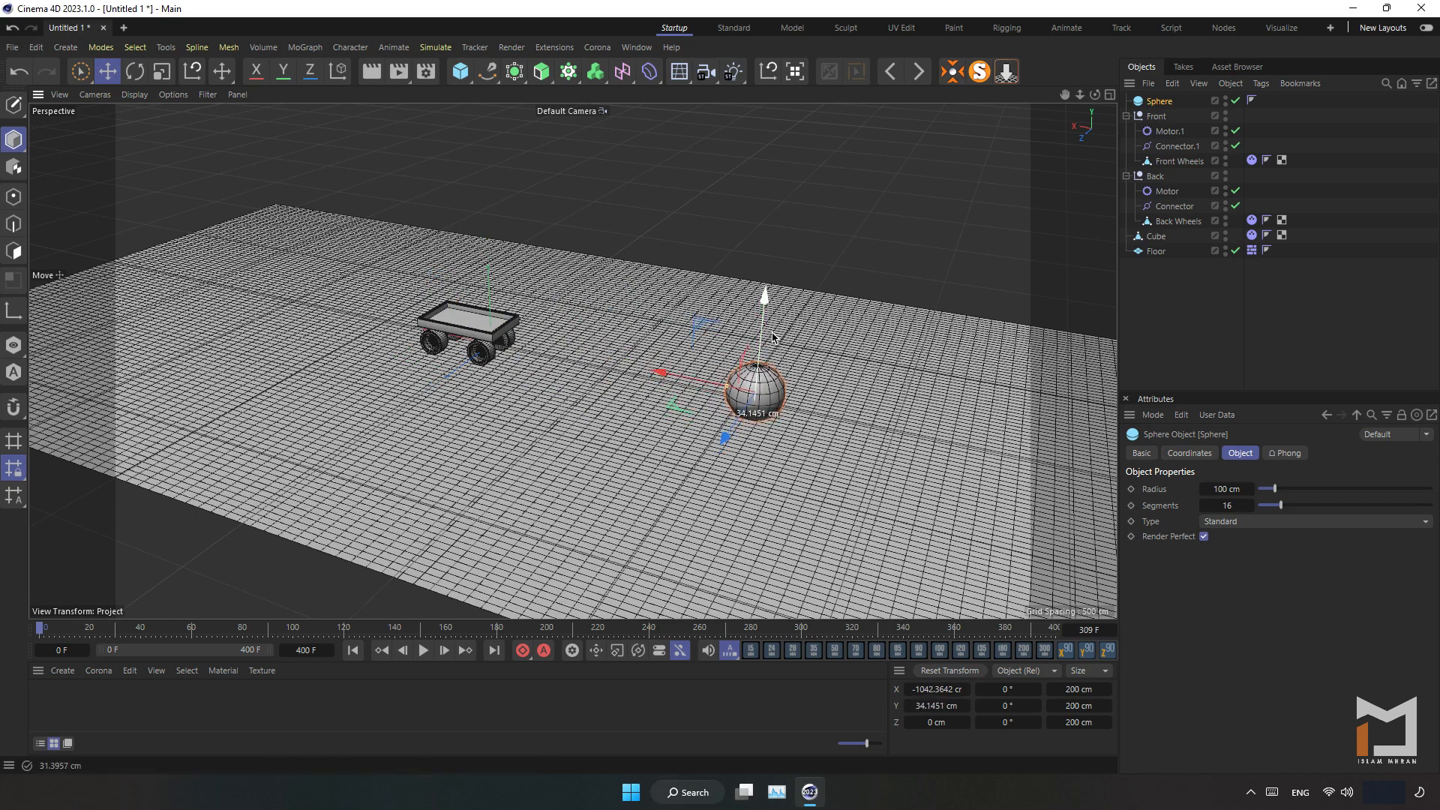
# - Give the sphere a Bullet Rigid Body tag
pyautogui.rightClick(1161, 101)
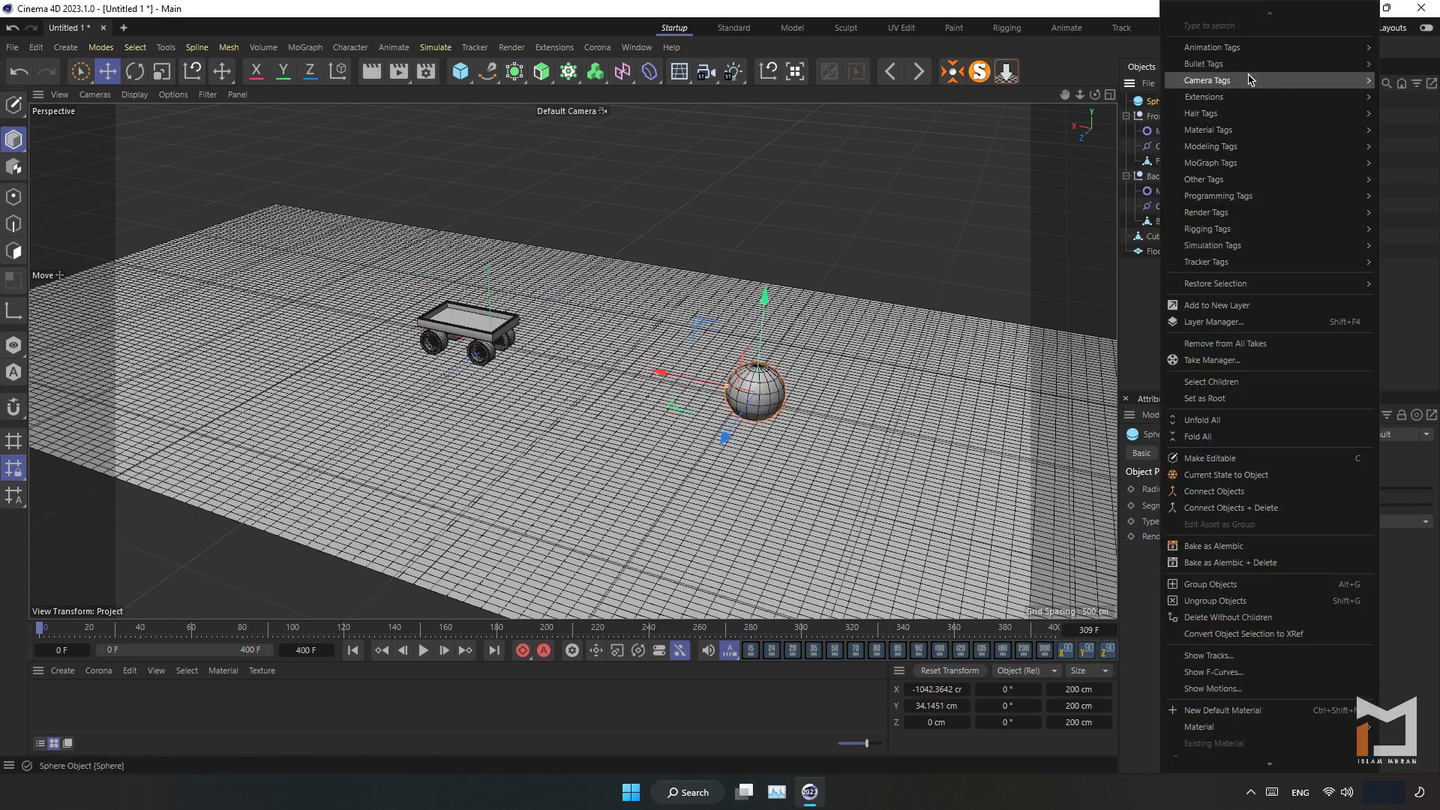
pyautogui.moveTo(1245, 64)
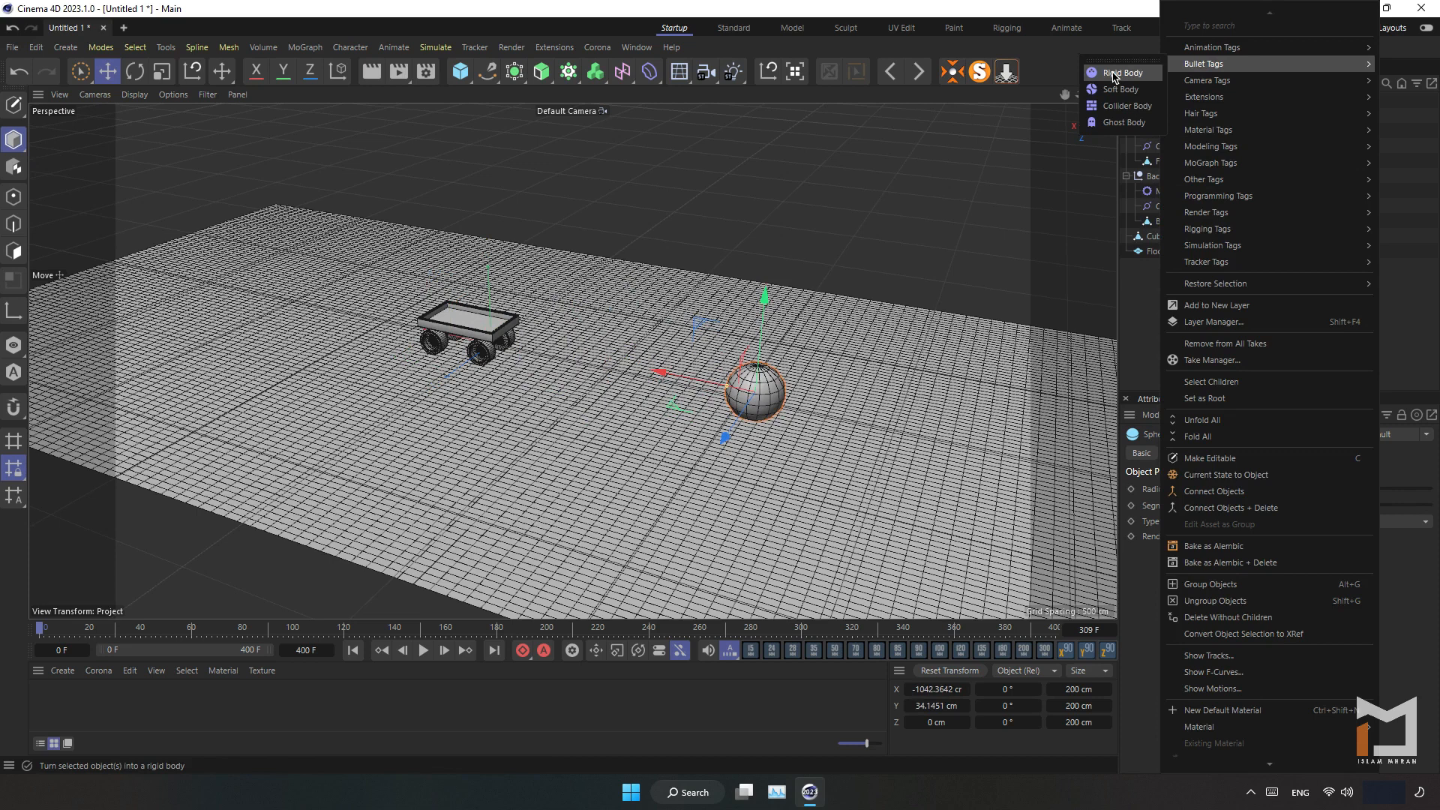
pyautogui.click(1115, 74)
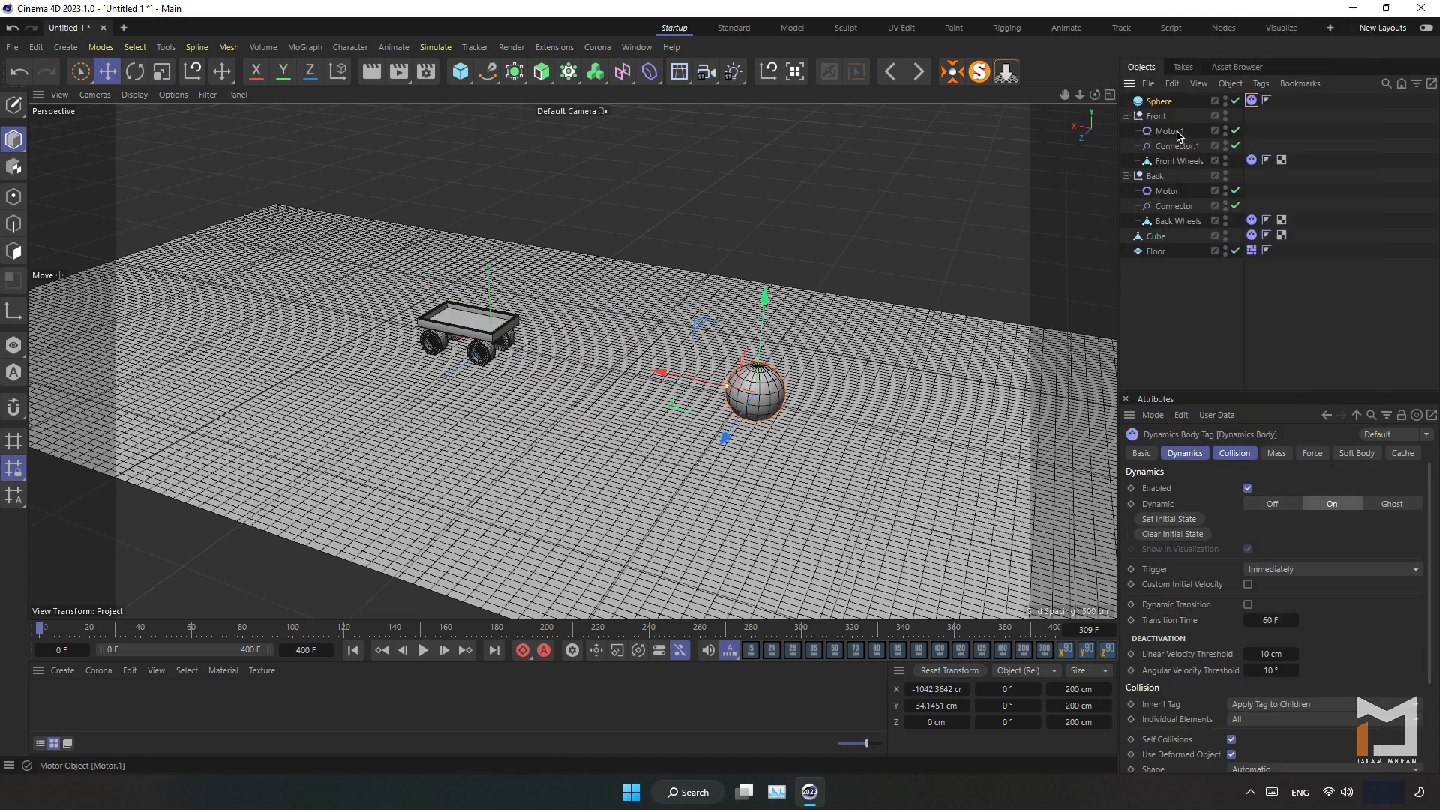
# - Set the torque of both the front and back motors to 40, test the collision with the sphere, and rewind the animation
pyautogui.click(1172, 131)
pyautogui.keyDown('ctrl'); pyautogui.click(1168, 192); pyautogui.keyUp('ctrl')
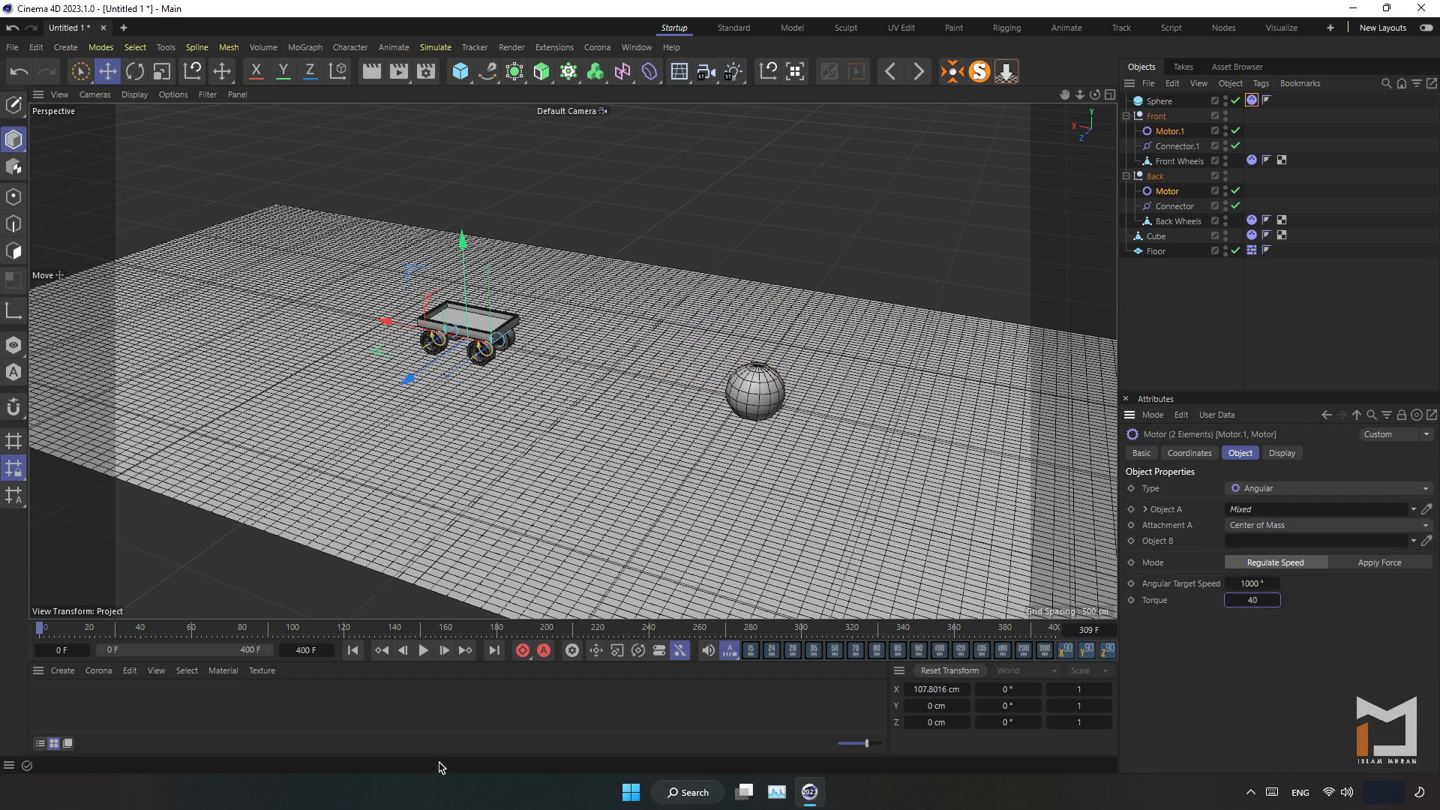
pyautogui.click(424, 651)
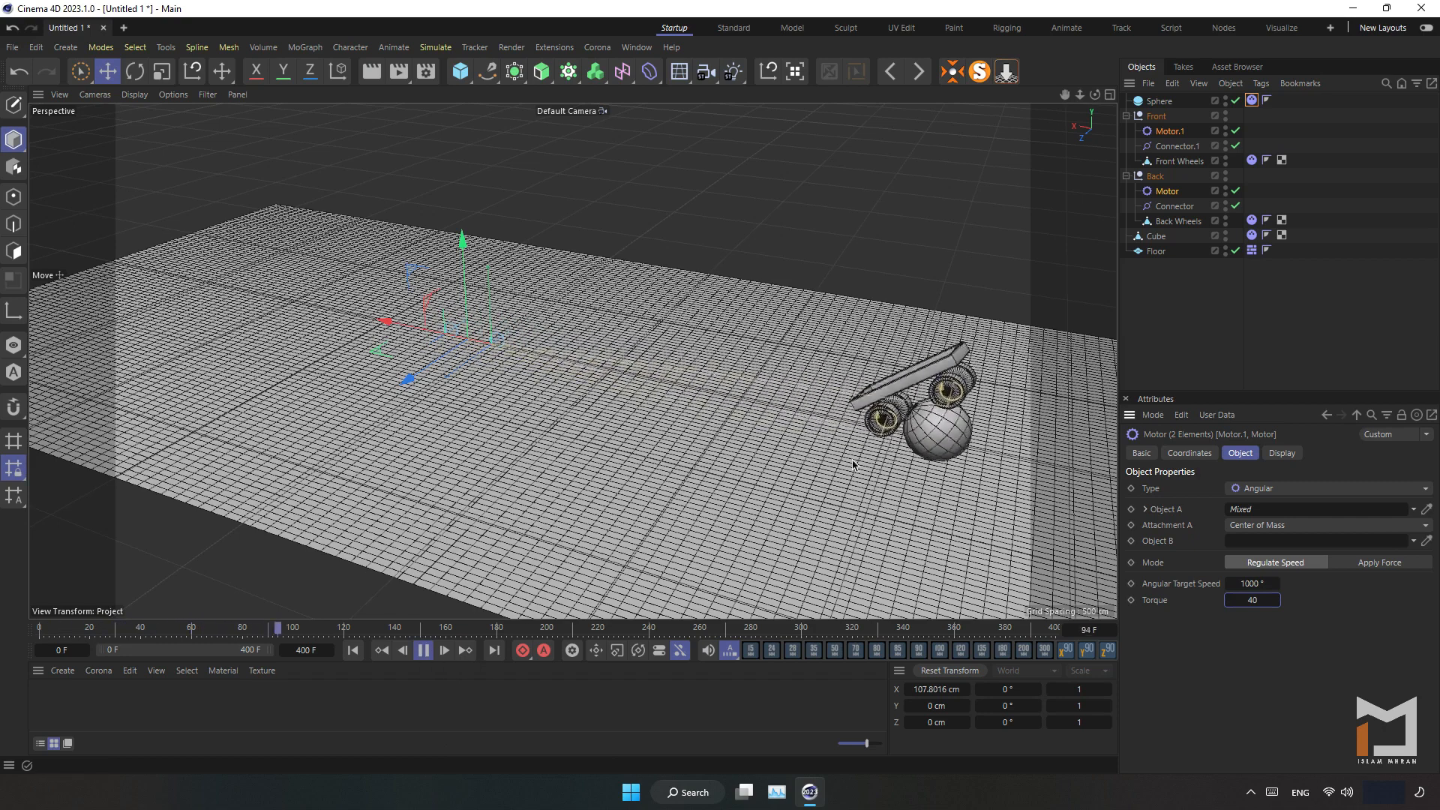
pyautogui.click(352, 650)
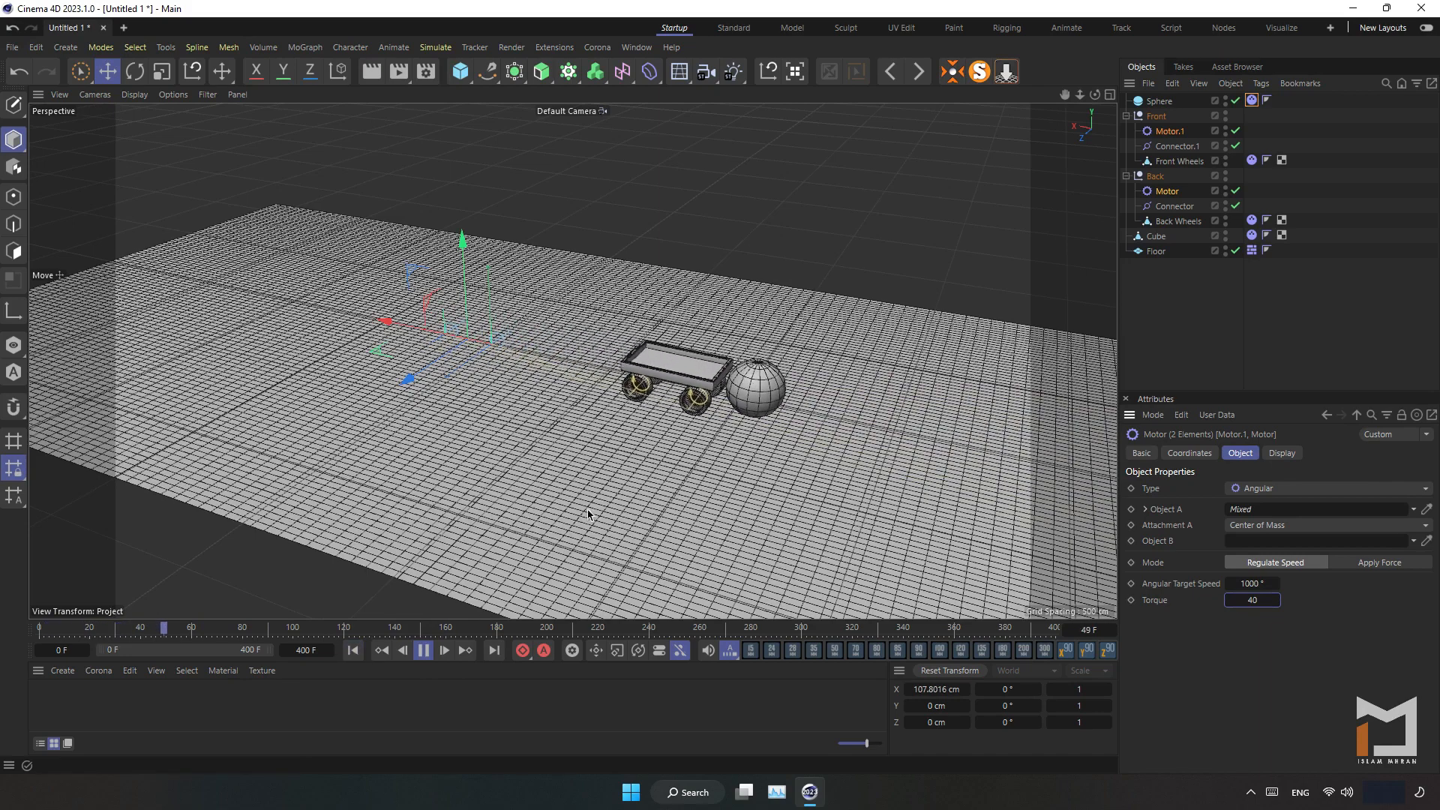
pyautogui.click(424, 650)
pyautogui.click(352, 650)
# - Raise the sphere above the floor to about 51.5 cm on Y
pyautogui.keyDown('alt'); pyautogui.moveTo(785, 411); pyautogui.dragTo(835, 400); pyautogui.keyUp('alt')
pyautogui.keyDown('alt'); pyautogui.moveTo(835, 400); pyautogui.dragTo(908, 386, button='right'); pyautogui.keyUp('alt')
pyautogui.click(707, 480)
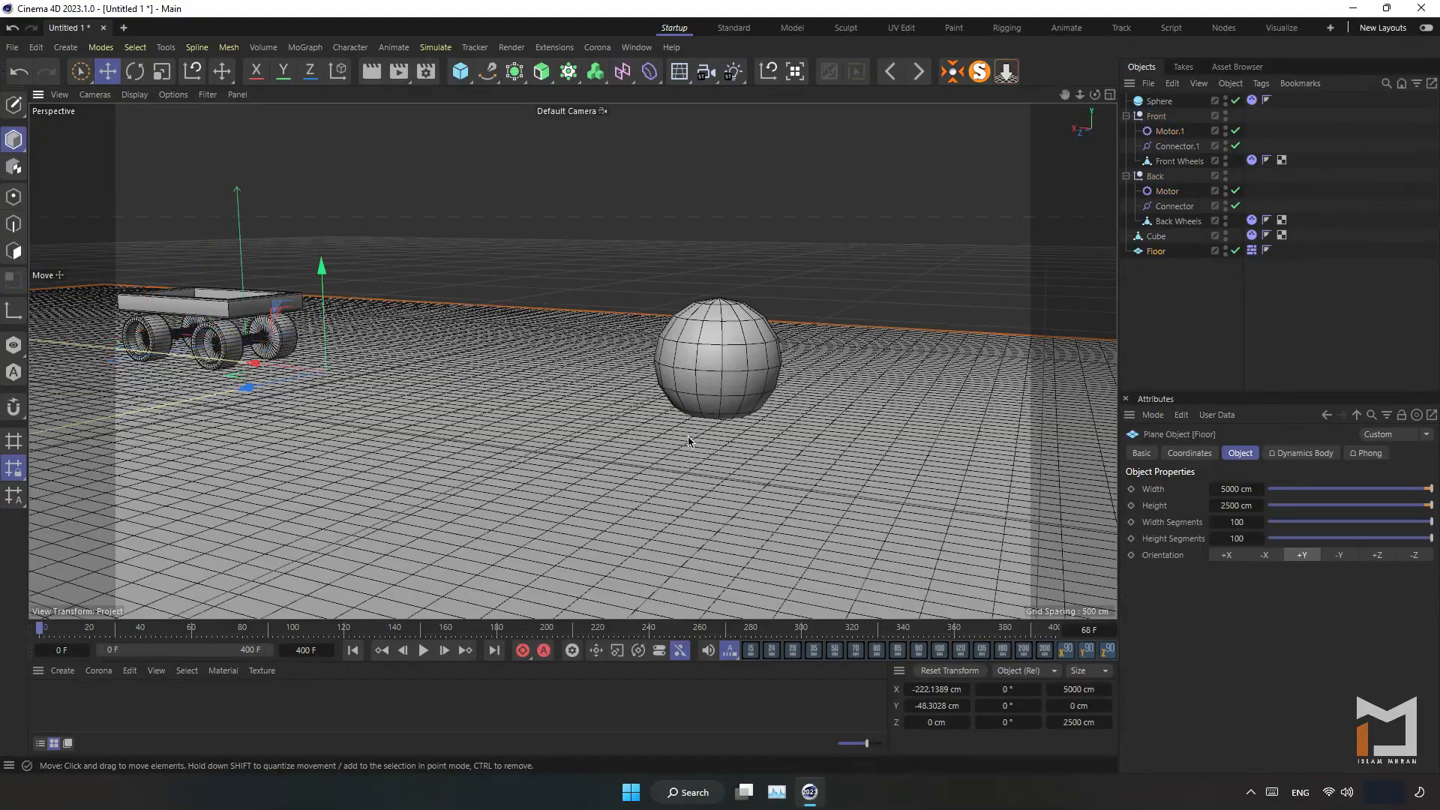
pyautogui.moveTo(310, 366)
pyautogui.keyDown('alt'); pyautogui.mouseDown(button='right')
pyautogui.moveTo(452, 334)
pyautogui.moveTo(331, 384)
pyautogui.mouseUp(button='right'); pyautogui.keyUp('alt')
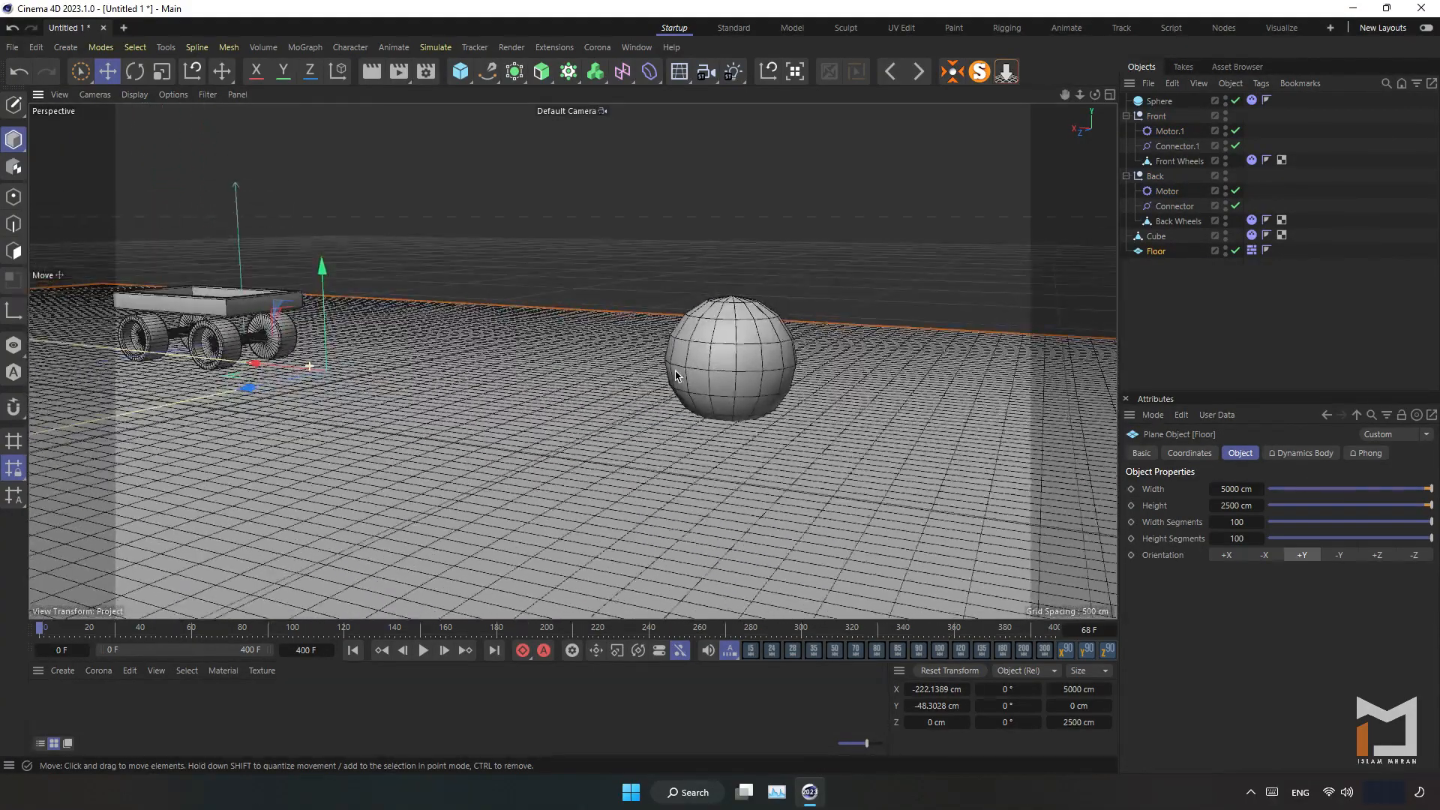
pyautogui.click(717, 368)
pyautogui.moveTo(727, 321); pyautogui.dragTo(730, 309)
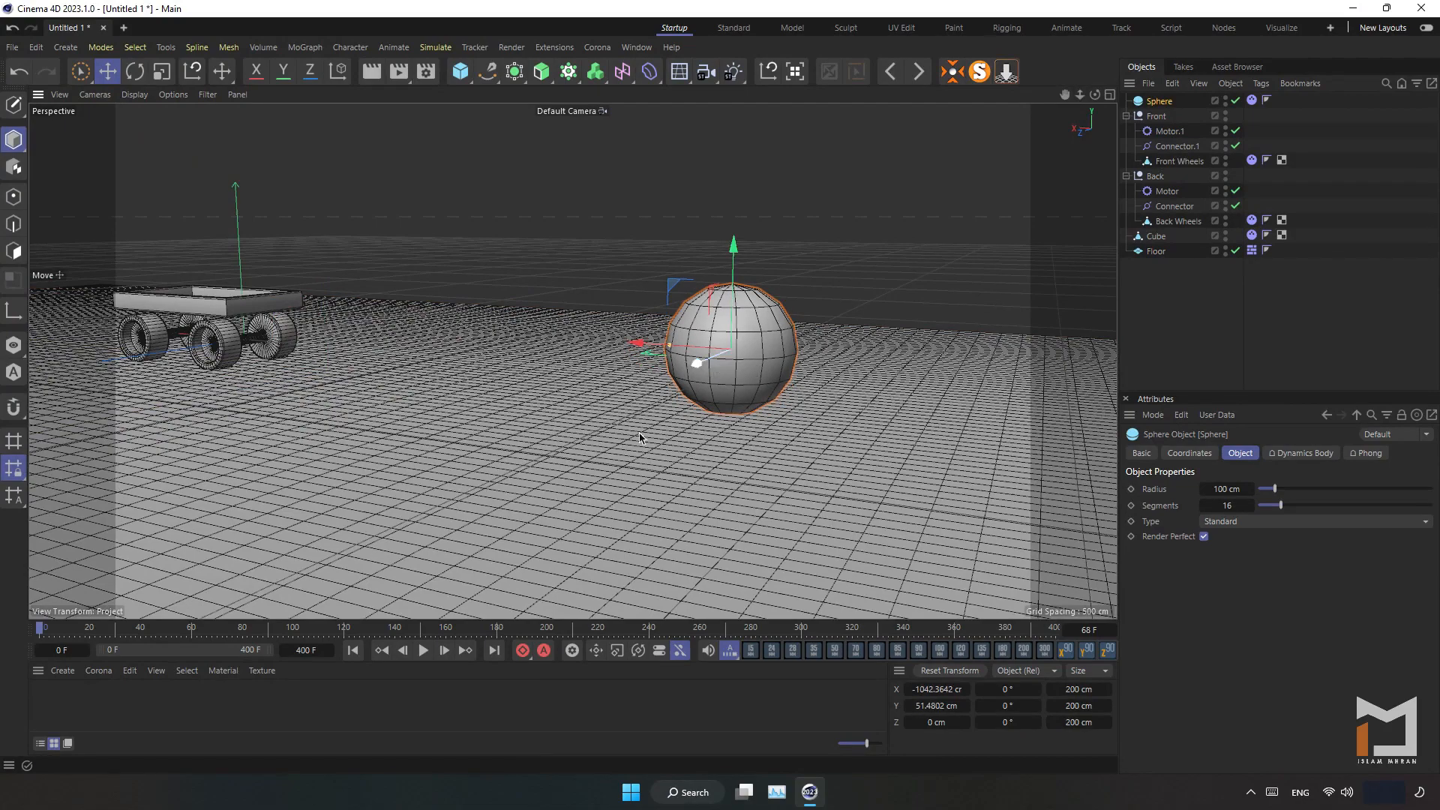
# - Play the simulation briefly with the raised sphere, return to the first frame, and reselect the sphere
pyautogui.keyDown('alt'); pyautogui.moveTo(585, 453); pyautogui.dragTo(569, 502); pyautogui.keyUp('alt')
pyautogui.keyDown('alt'); pyautogui.moveTo(569, 502); pyautogui.dragTo(438, 499, button='right'); pyautogui.keyUp('alt')
pyautogui.click(423, 651)
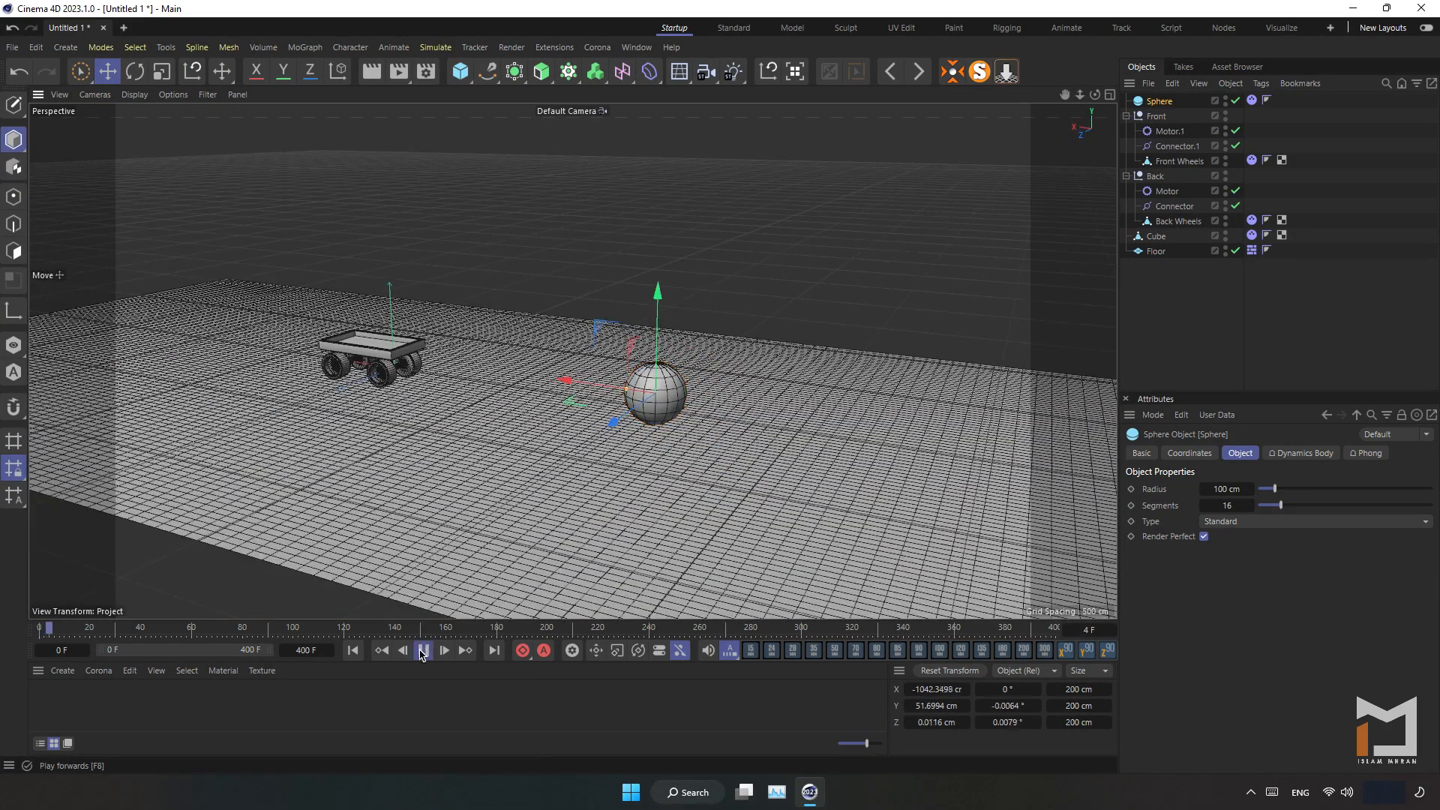
pyautogui.click(423, 651)
pyautogui.click(353, 653)
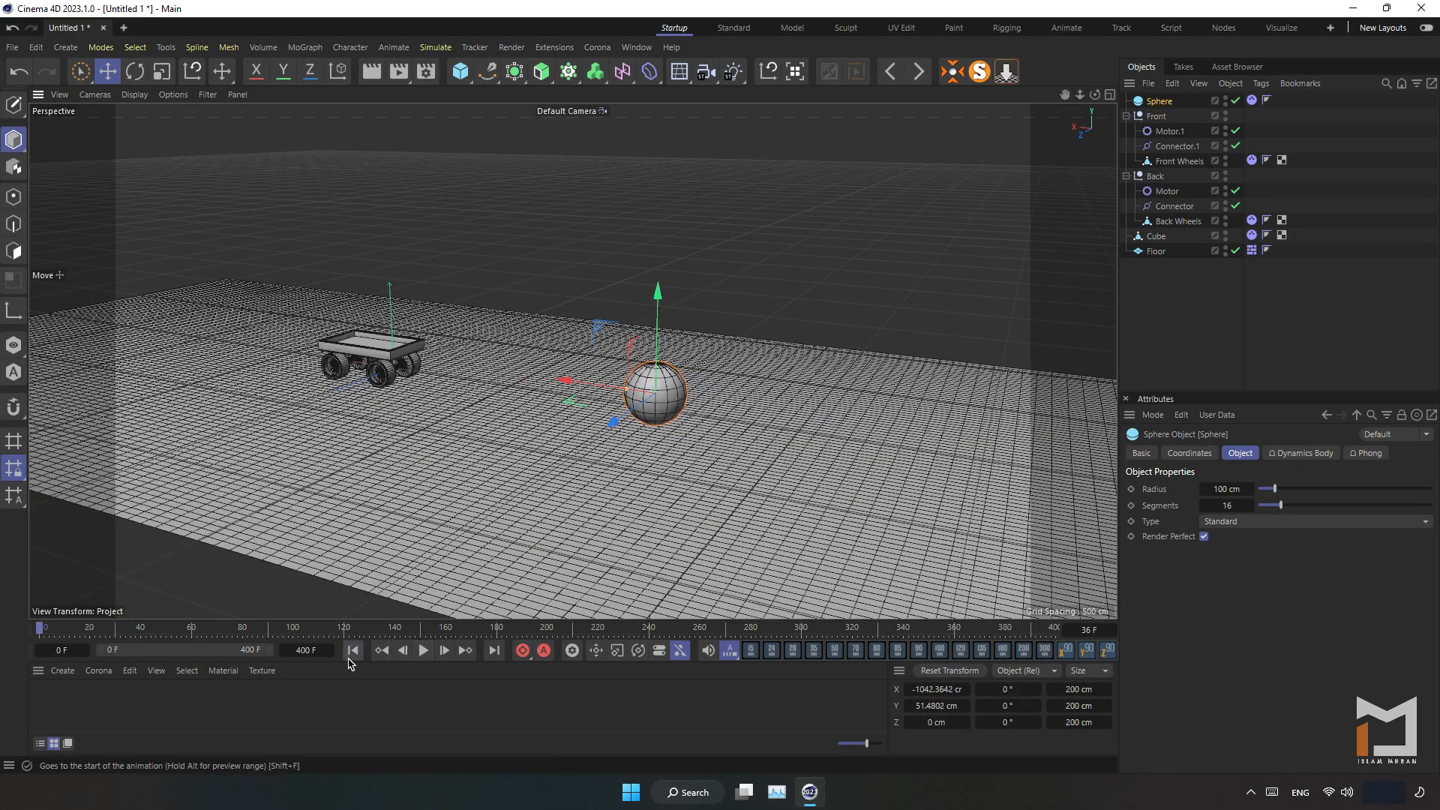
pyautogui.click(1206, 334)
pyautogui.click(1159, 102)
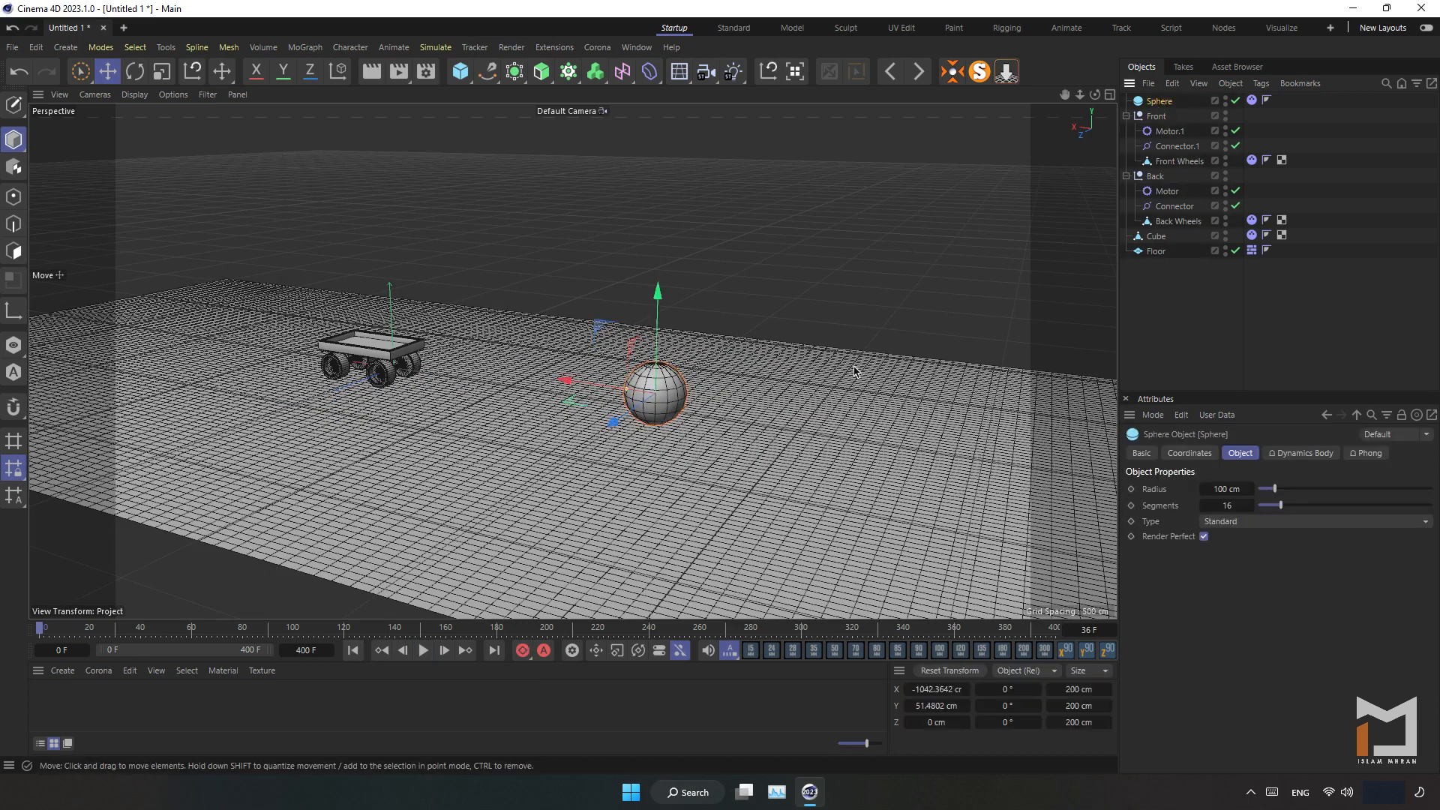
# - Play the collision between the vehicle and the raised sphere, stop it, and return to the first frame
pyautogui.click(423, 651)
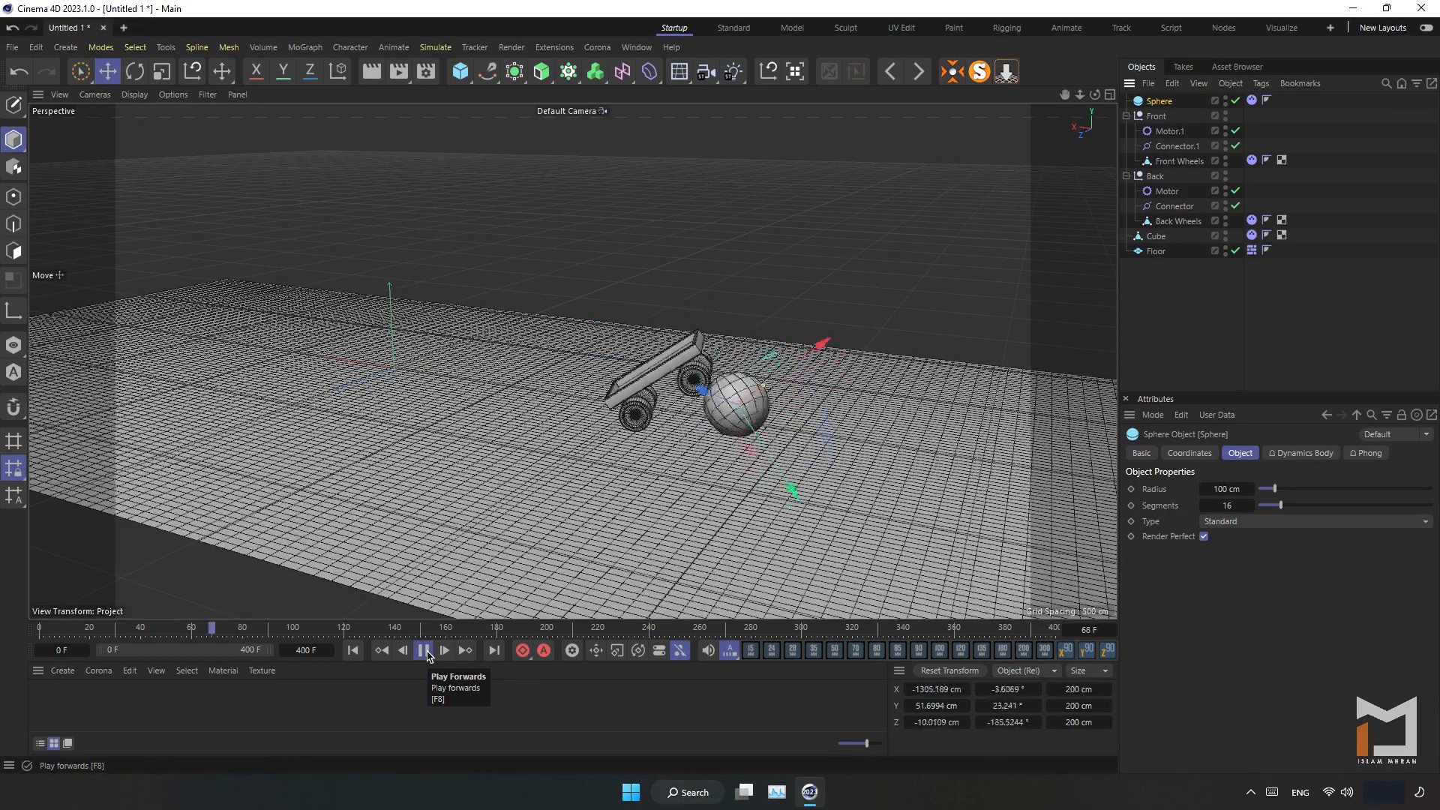
pyautogui.click(424, 651)
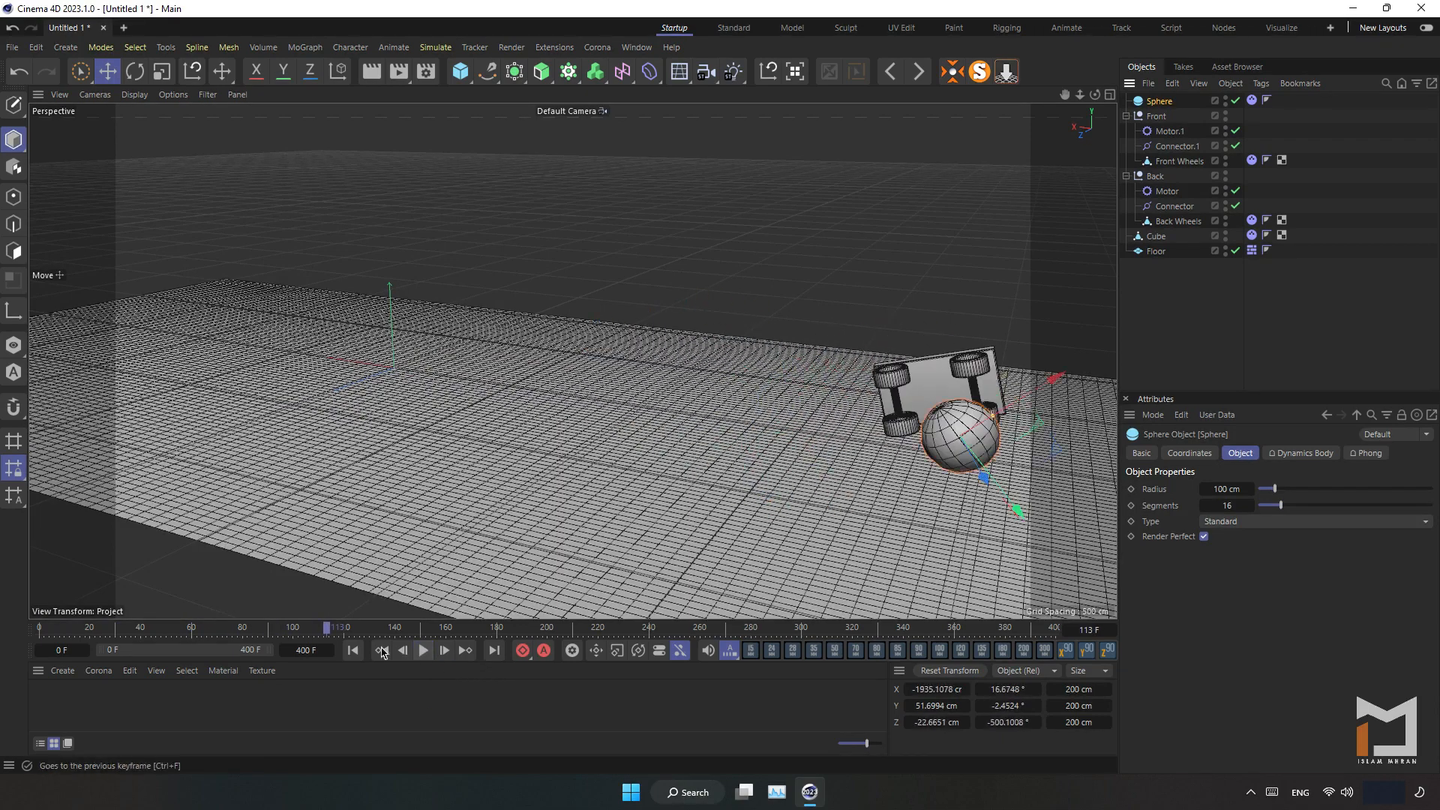
pyautogui.click(352, 651)
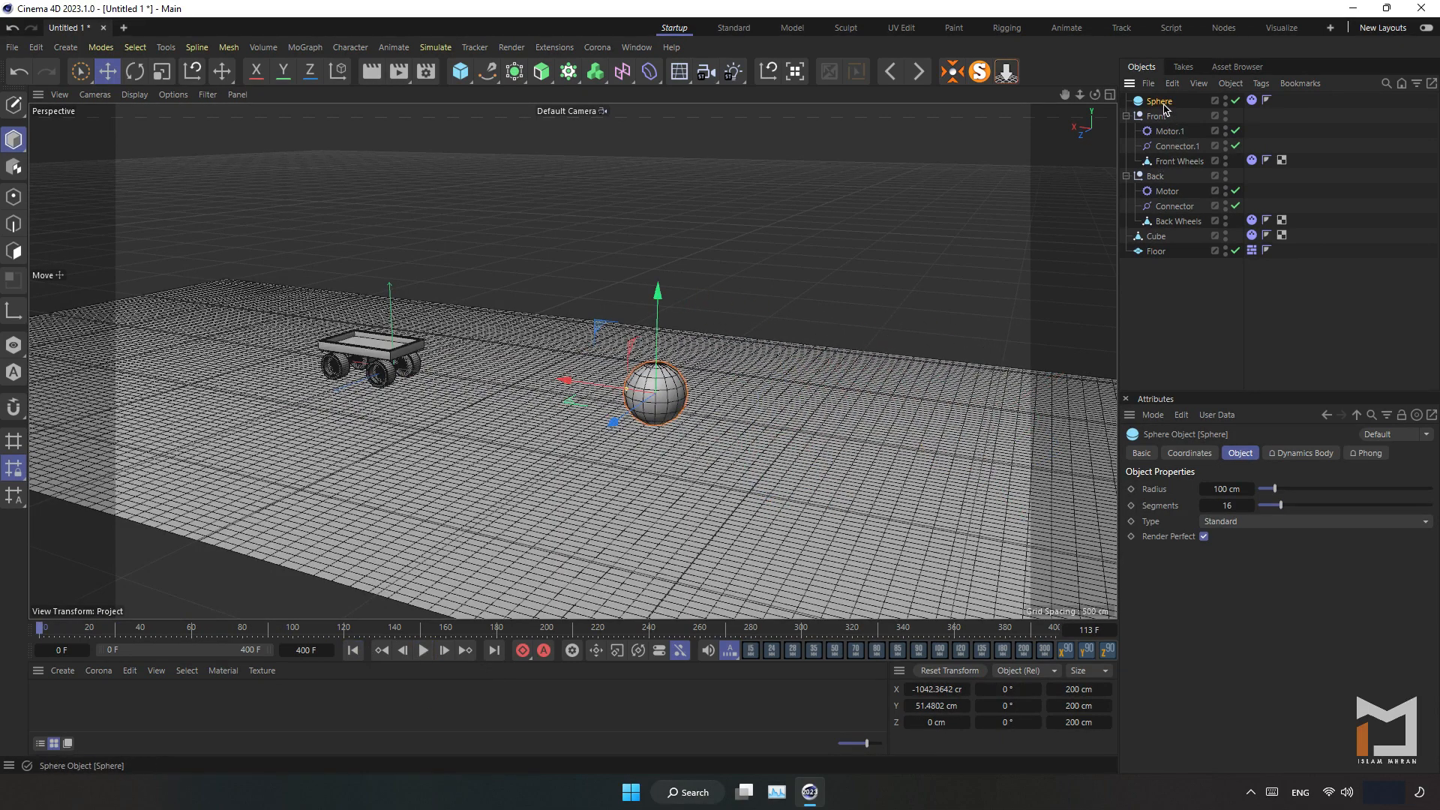
# - Switch the sphere's dynamics mass to Custom Density and set the density to 50
pyautogui.click(1251, 100)
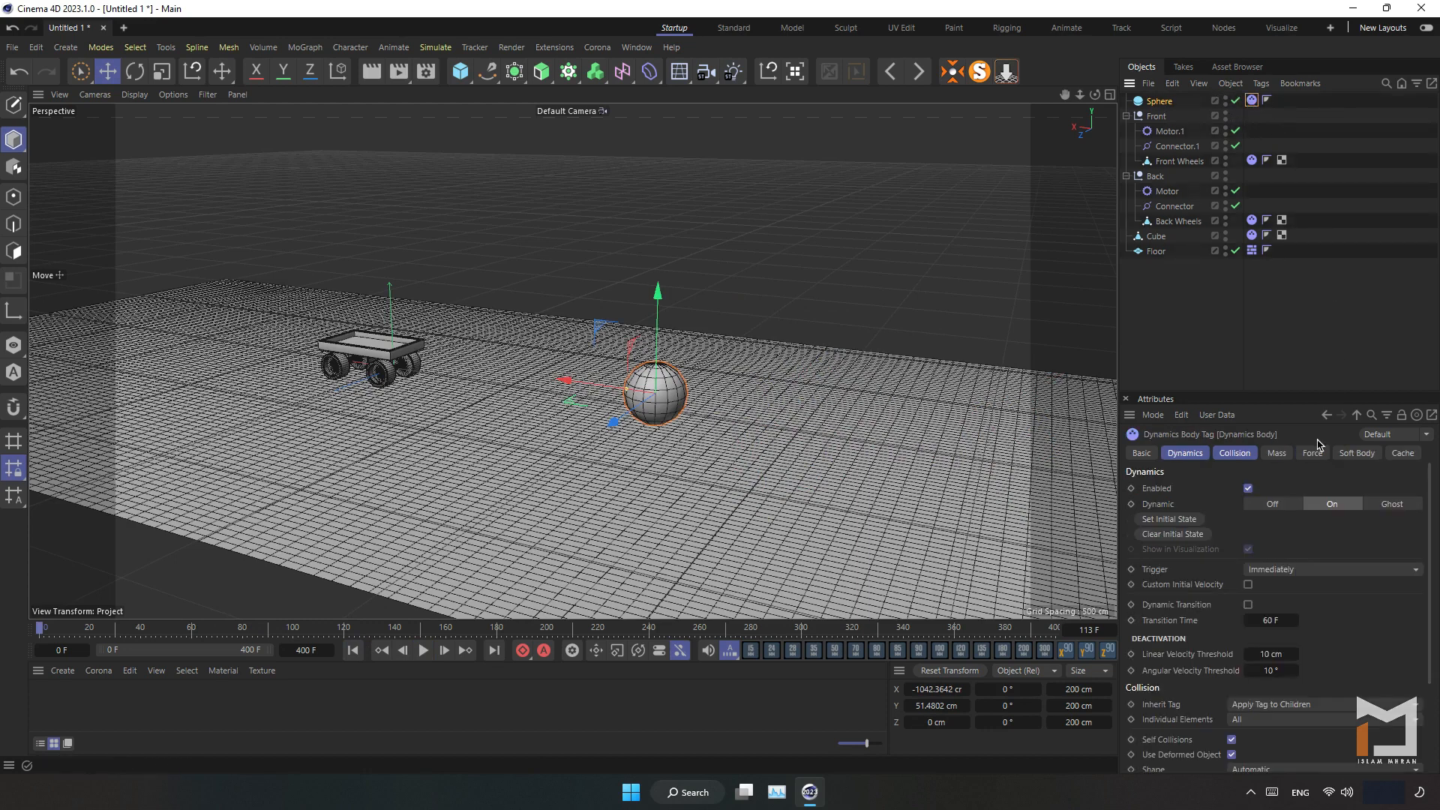
pyautogui.click(1312, 453)
pyautogui.click(1278, 454)
pyautogui.click(1272, 489)
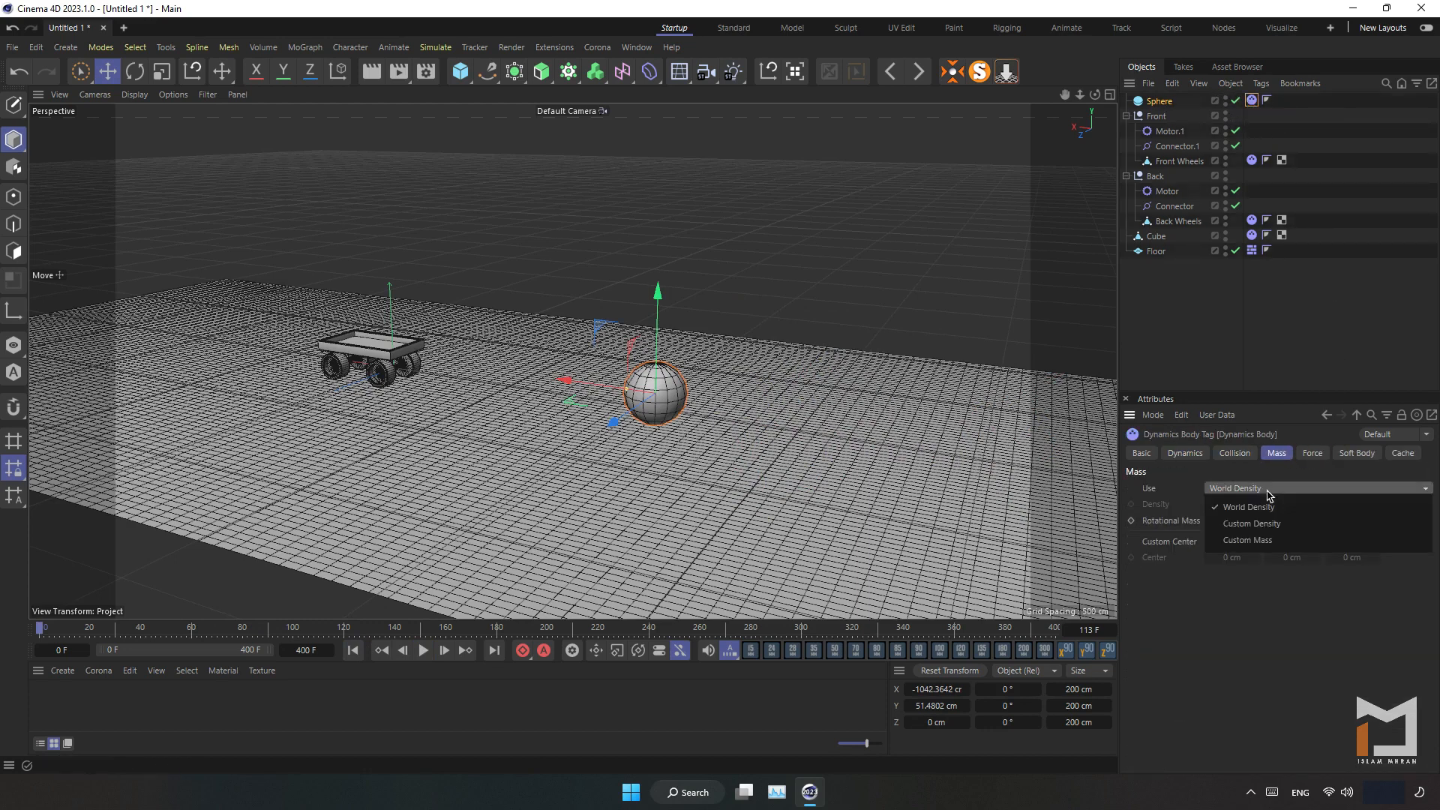
pyautogui.click(1269, 525)
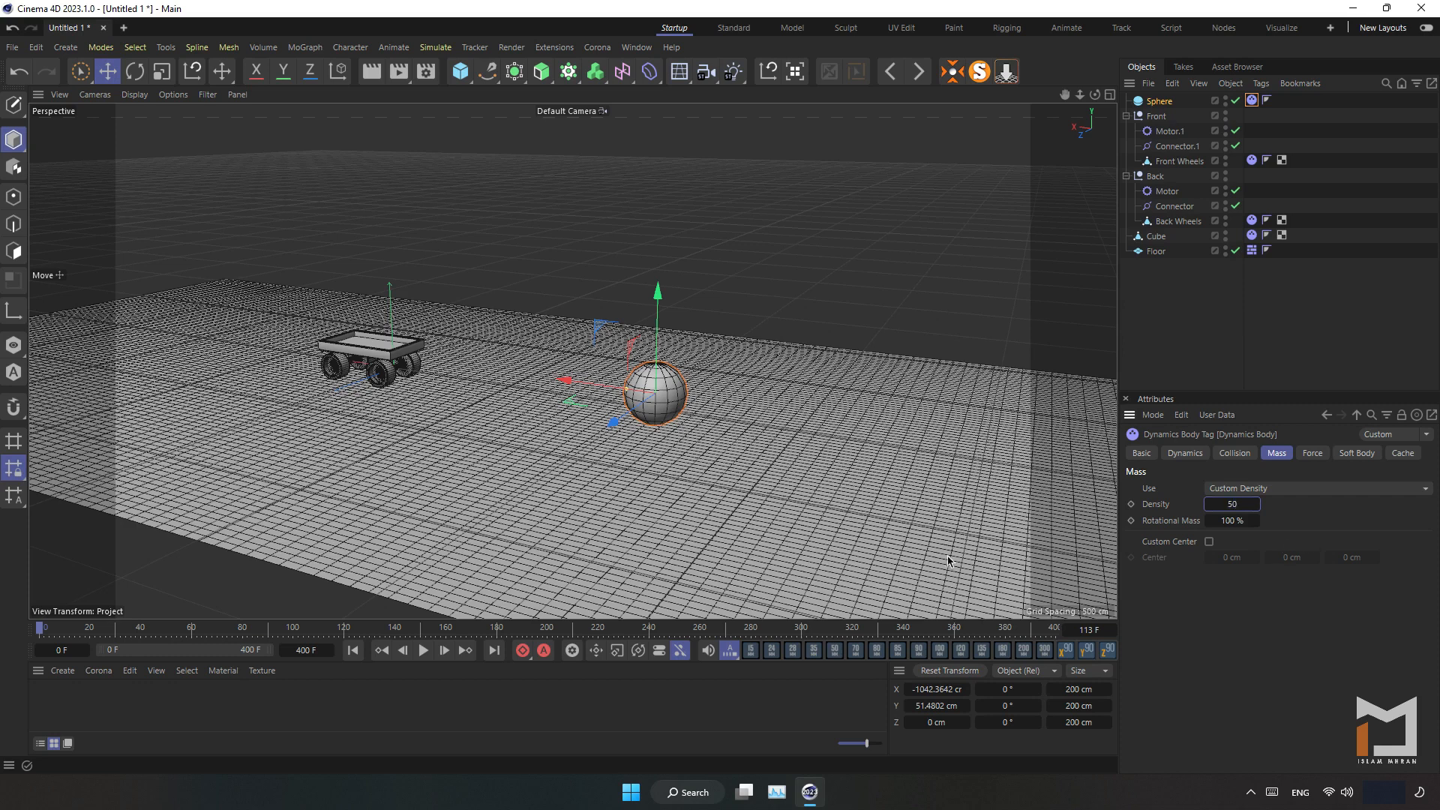
# - Play the simulation while viewing the vehicle pushing the sphere from several sides, and extend the timeline to 1000 frames
pyautogui.click(424, 651)
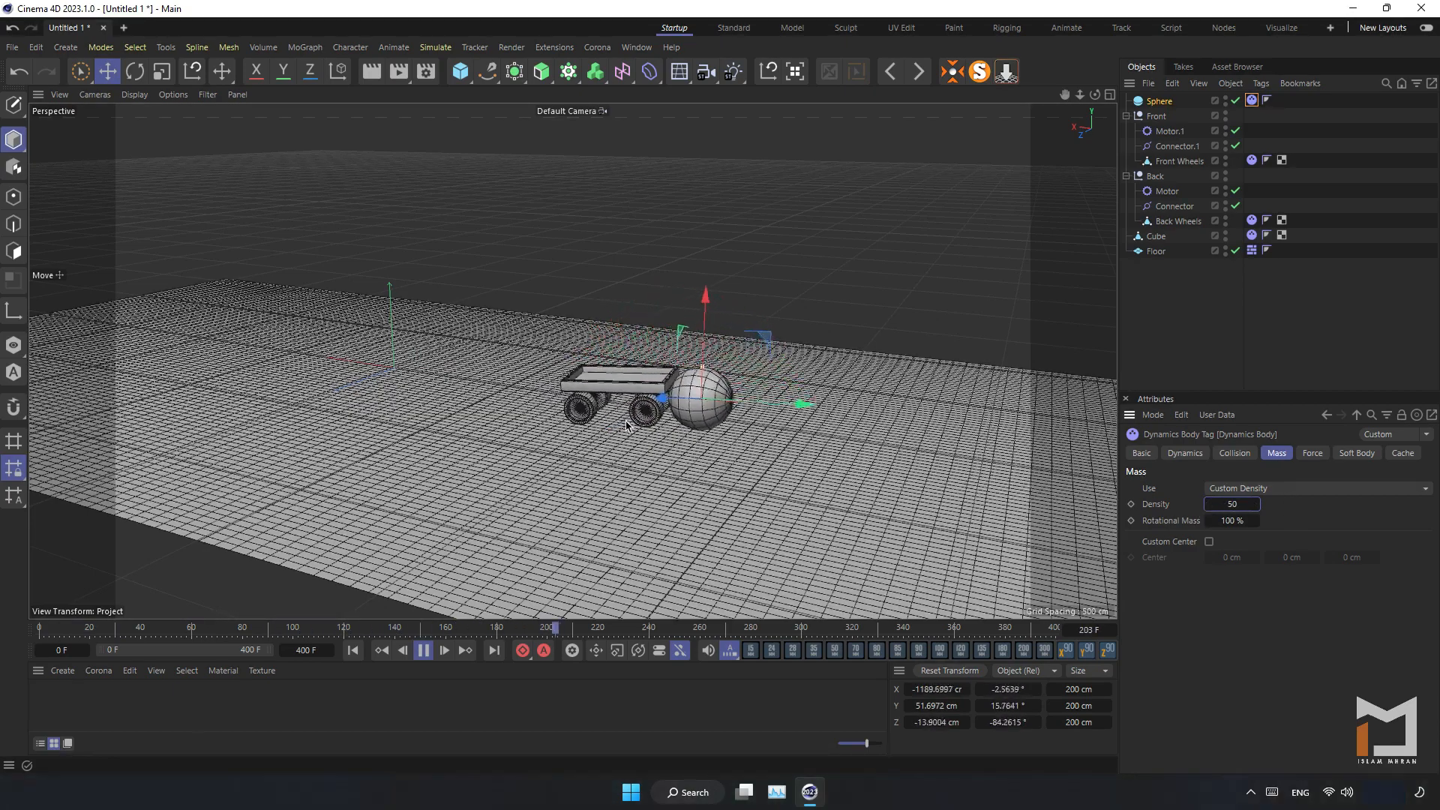
pyautogui.keyDown('alt'); pyautogui.moveTo(627, 426); pyautogui.dragTo(742, 472); pyautogui.keyUp('alt')
pyautogui.keyDown('alt'); pyautogui.moveTo(663, 414); pyautogui.dragTo(791, 405, button='right'); pyautogui.keyUp('alt')
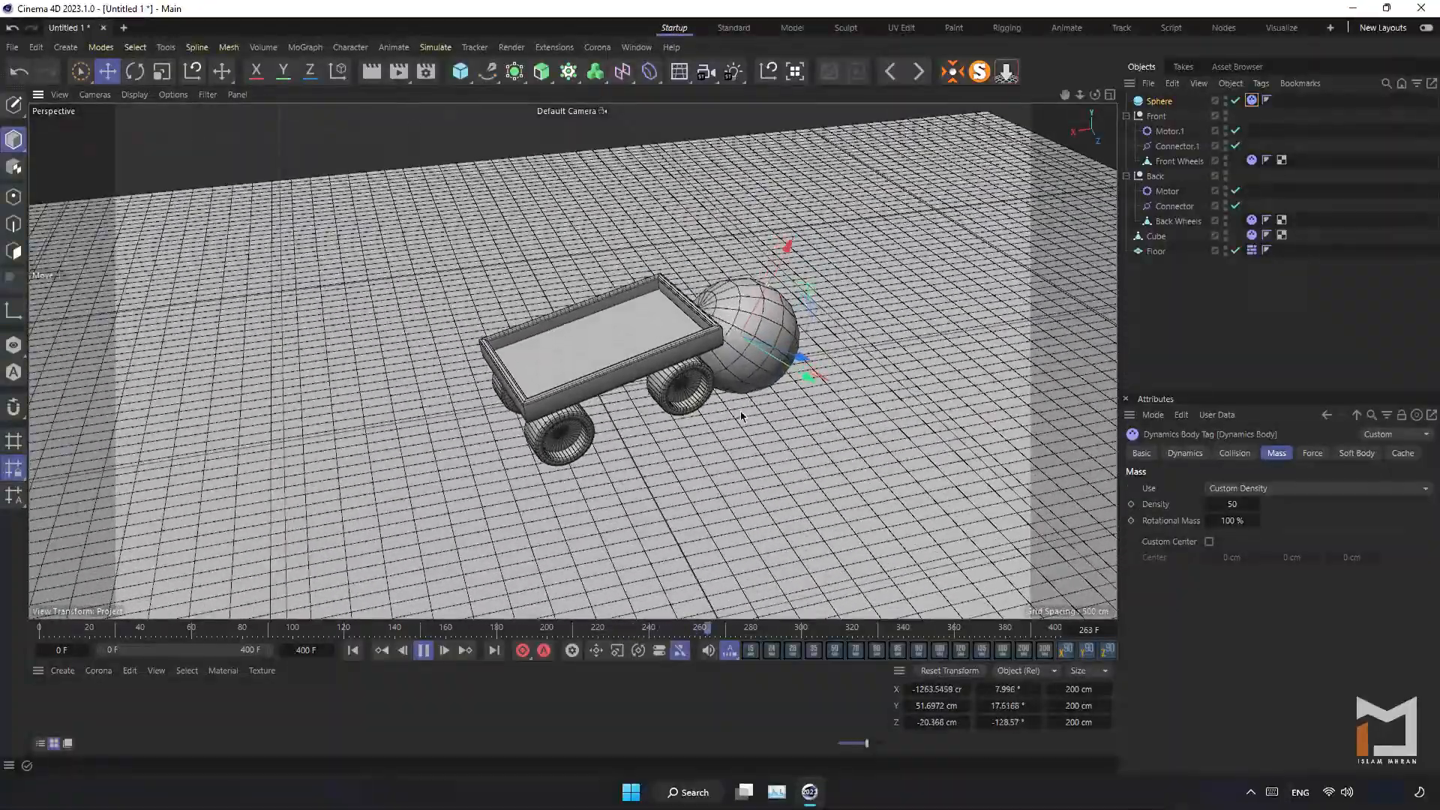
pyautogui.keyDown('alt'); pyautogui.moveTo(742, 416); pyautogui.dragTo(642, 446, button='middle'); pyautogui.keyUp('alt')
pyautogui.keyDown('alt'); pyautogui.moveTo(643, 446); pyautogui.dragTo(933, 420); pyautogui.keyUp('alt')
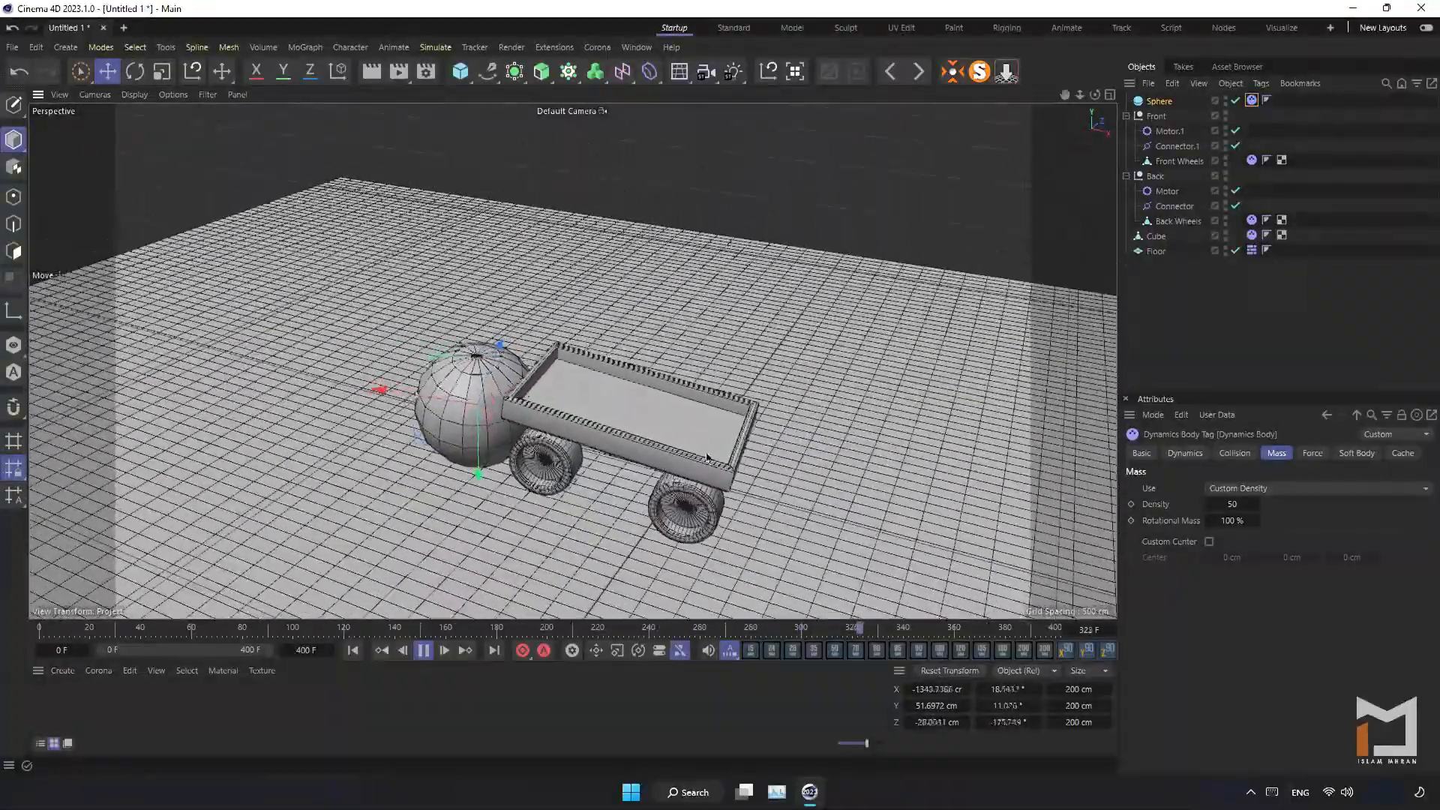
pyautogui.keyDown('alt'); pyautogui.moveTo(706, 458); pyautogui.dragTo(689, 448); pyautogui.keyUp('alt')
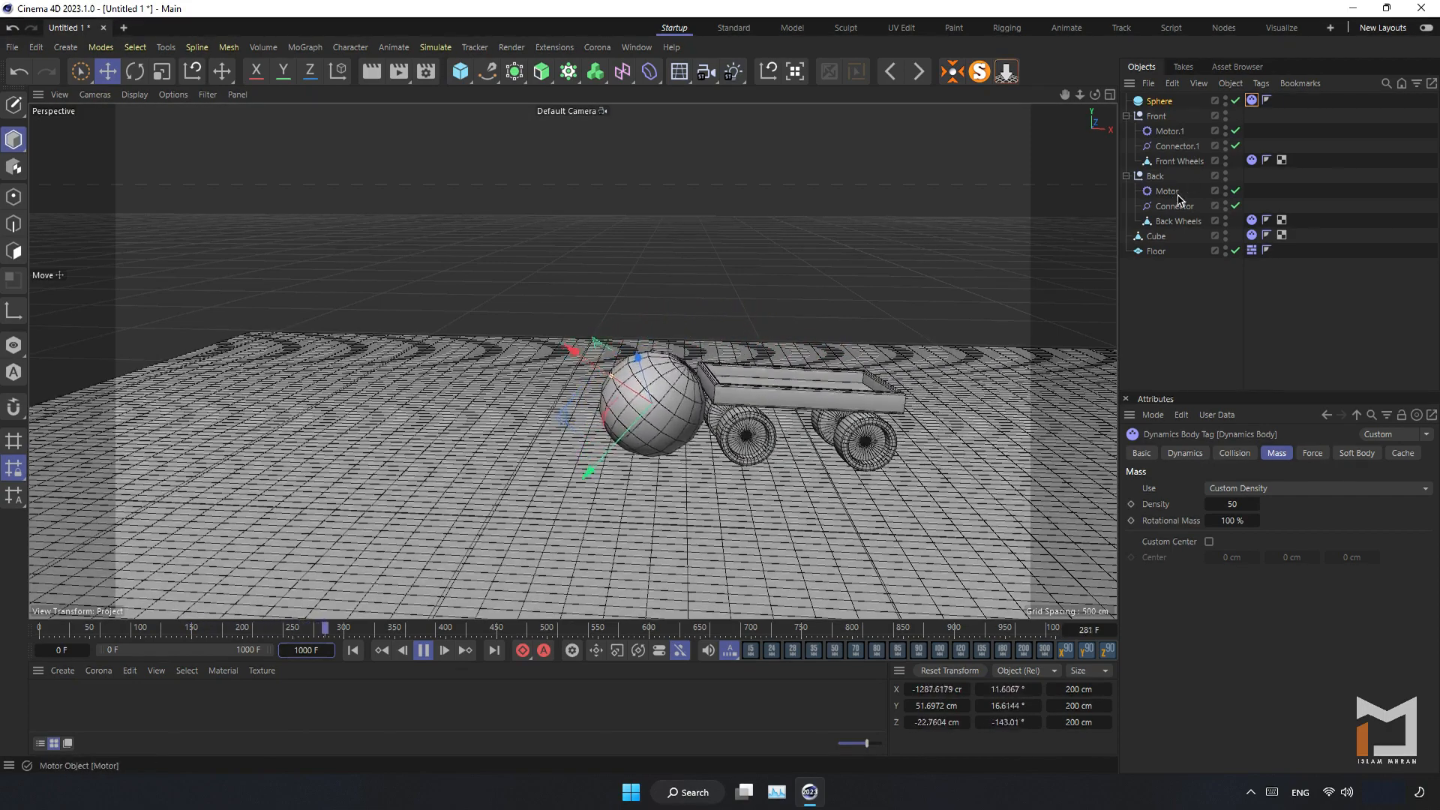
# - Give the dynamics bodies of the front wheels, back wheels and vehicle body a Custom Density of 100
pyautogui.click(1253, 161)
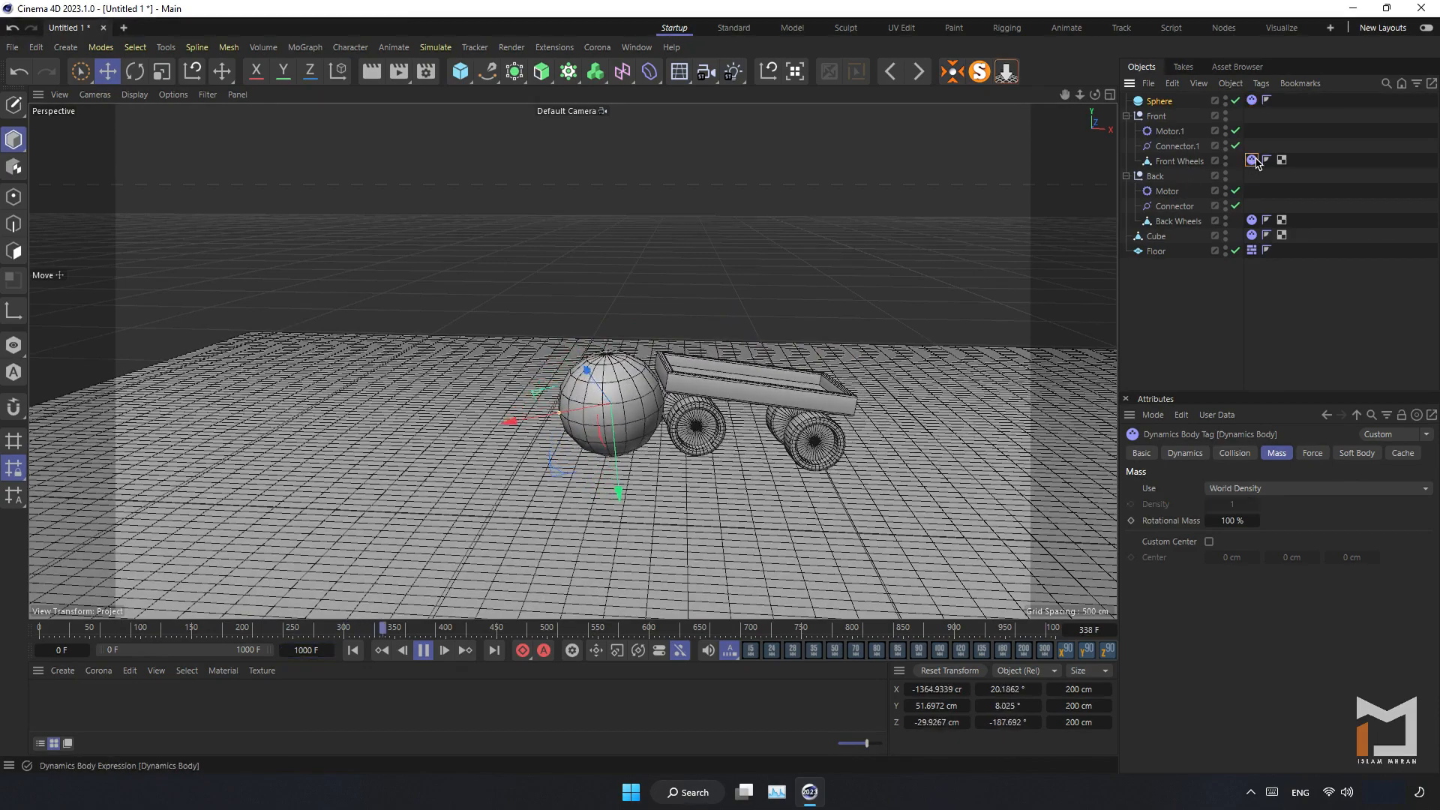
pyautogui.keyDown('ctrl'); pyautogui.click(1251, 221); pyautogui.keyUp('ctrl')
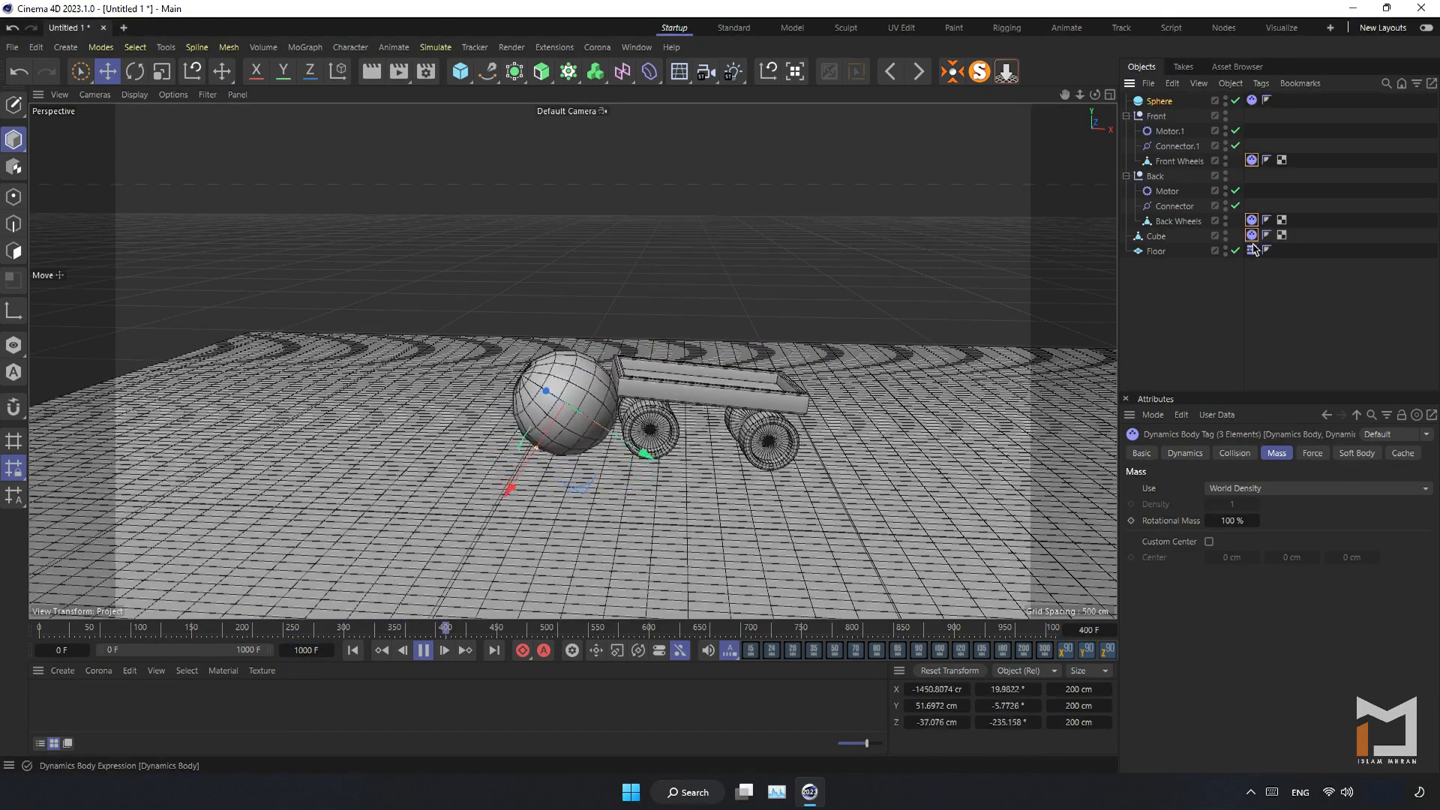
pyautogui.click(1242, 489)
pyautogui.click(1252, 525)
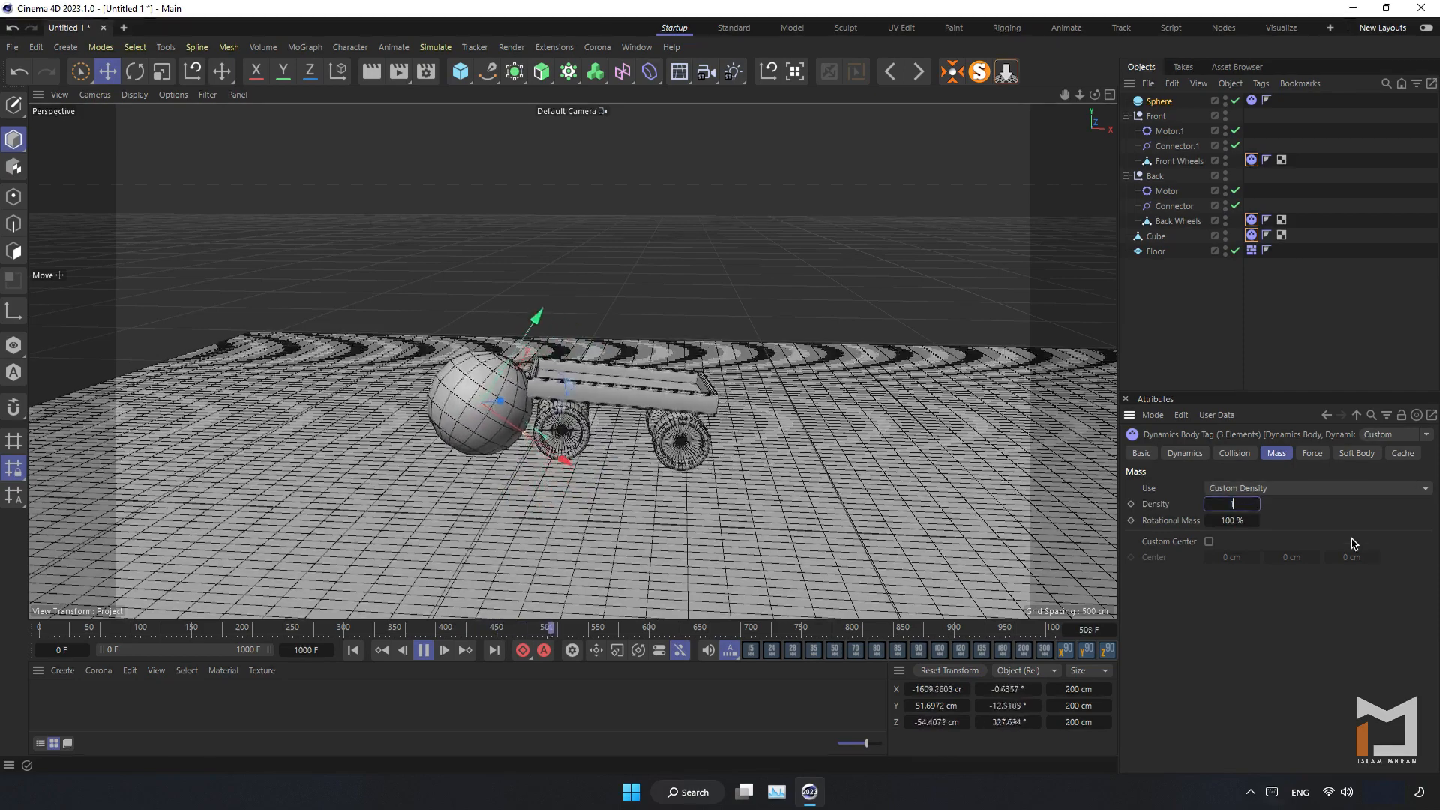
pyautogui.write('100')
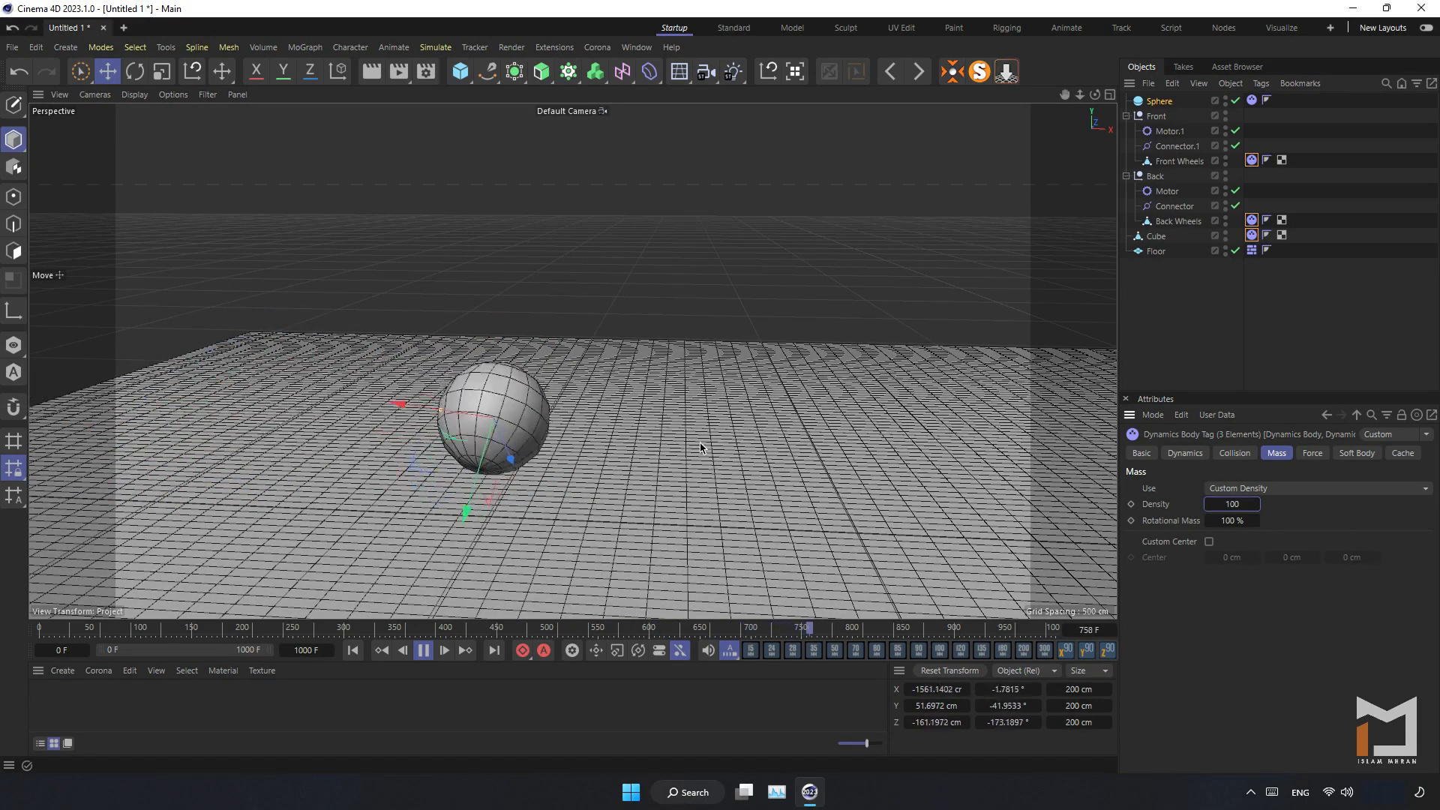
# - Replay the collision from the first frame with the denser vehicle and check the shared settings of both motors
pyautogui.click(353, 650)
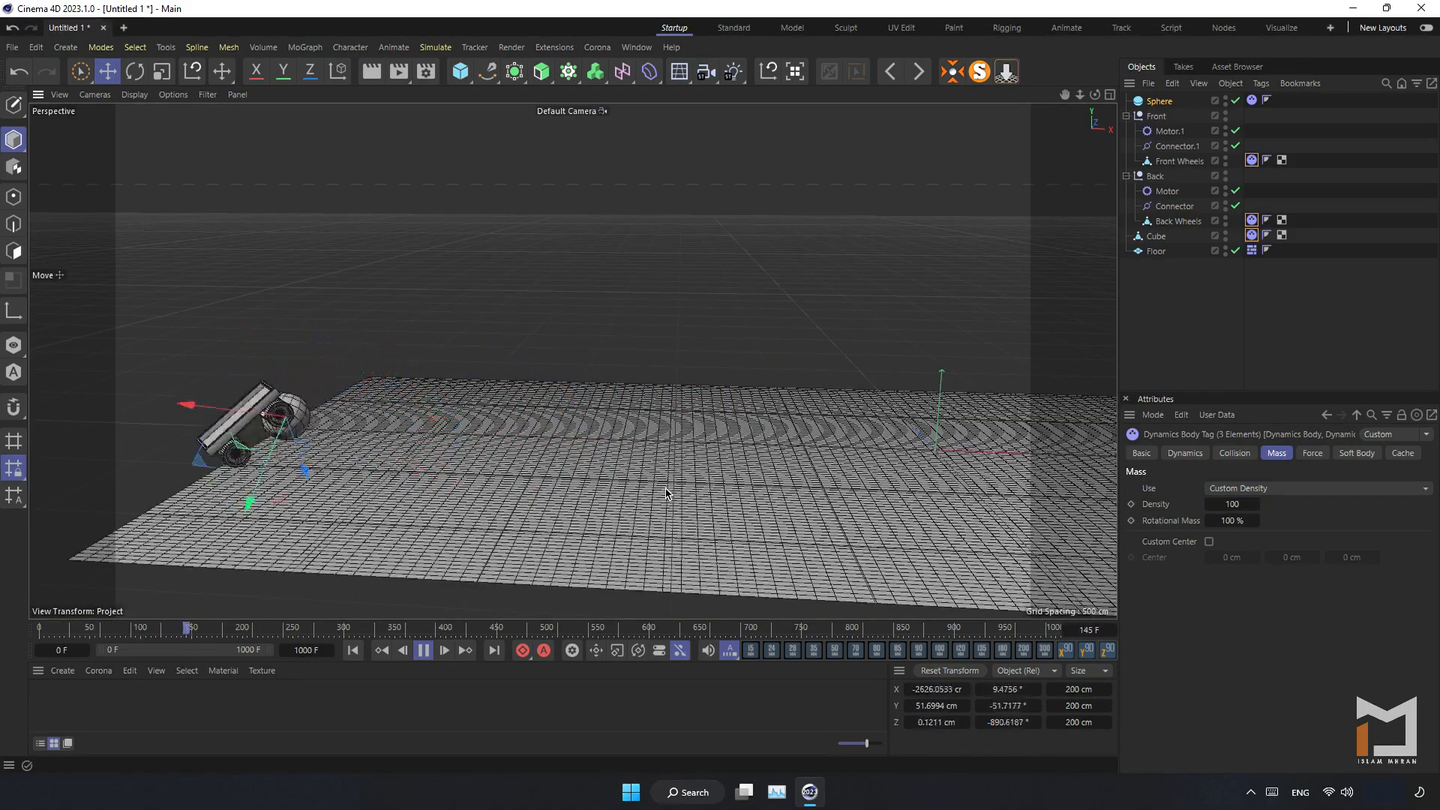
pyautogui.click(352, 650)
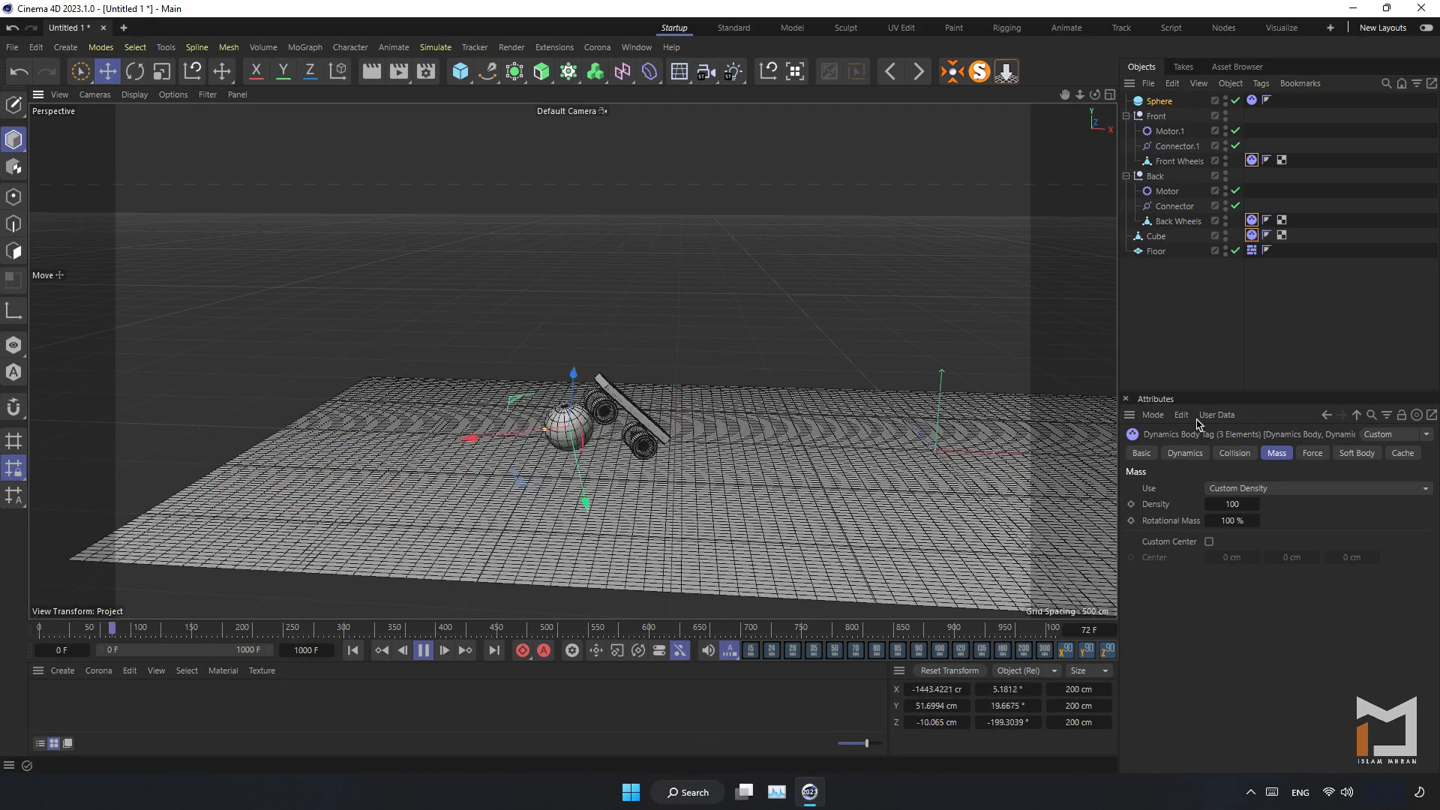
pyautogui.click(1167, 190)
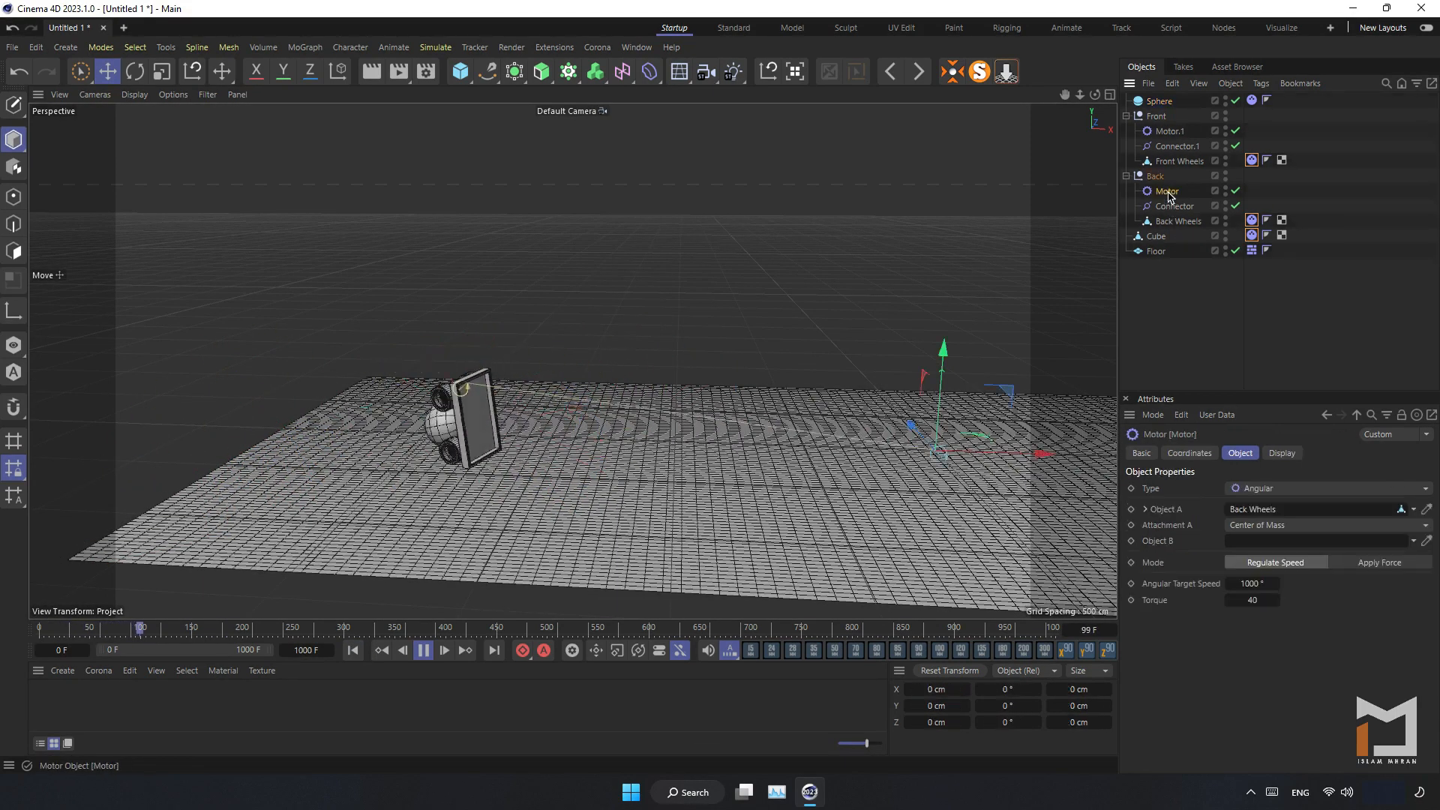
pyautogui.keyDown('ctrl'); pyautogui.click(1176, 132); pyautogui.keyUp('ctrl')
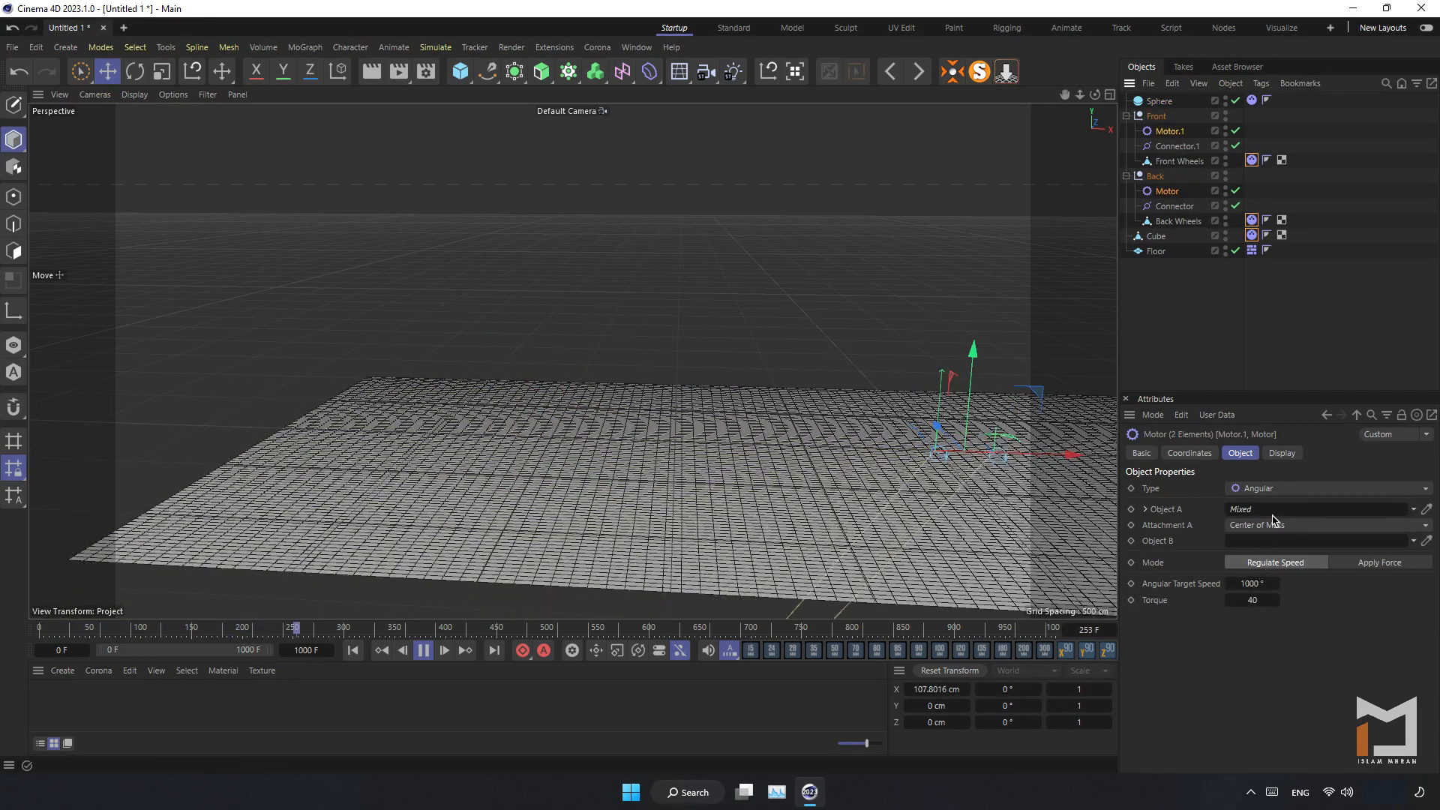
pyautogui.click(1139, 329)
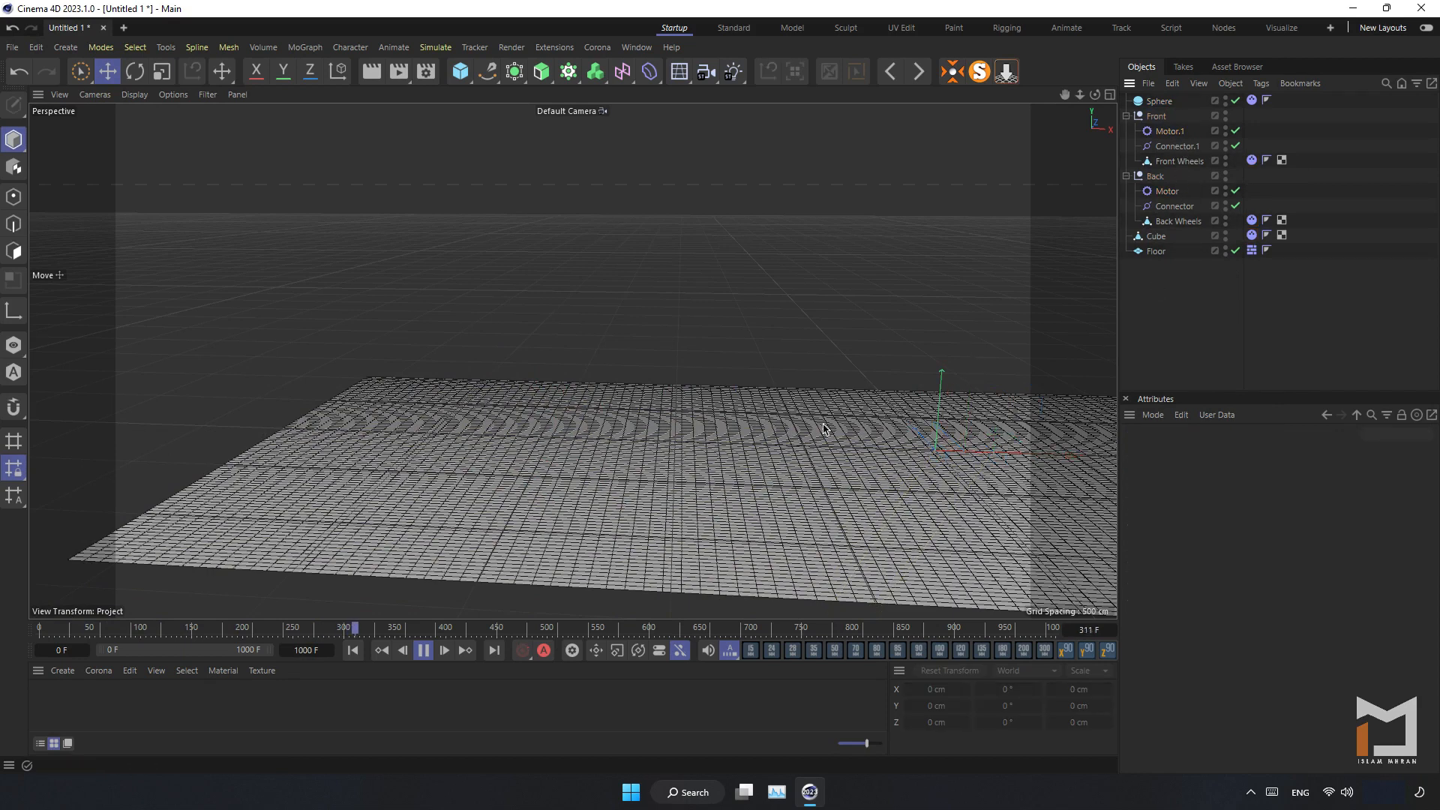
# - Run the collision once more from the start, stop it after the impact, and rewind
pyautogui.click(352, 649)
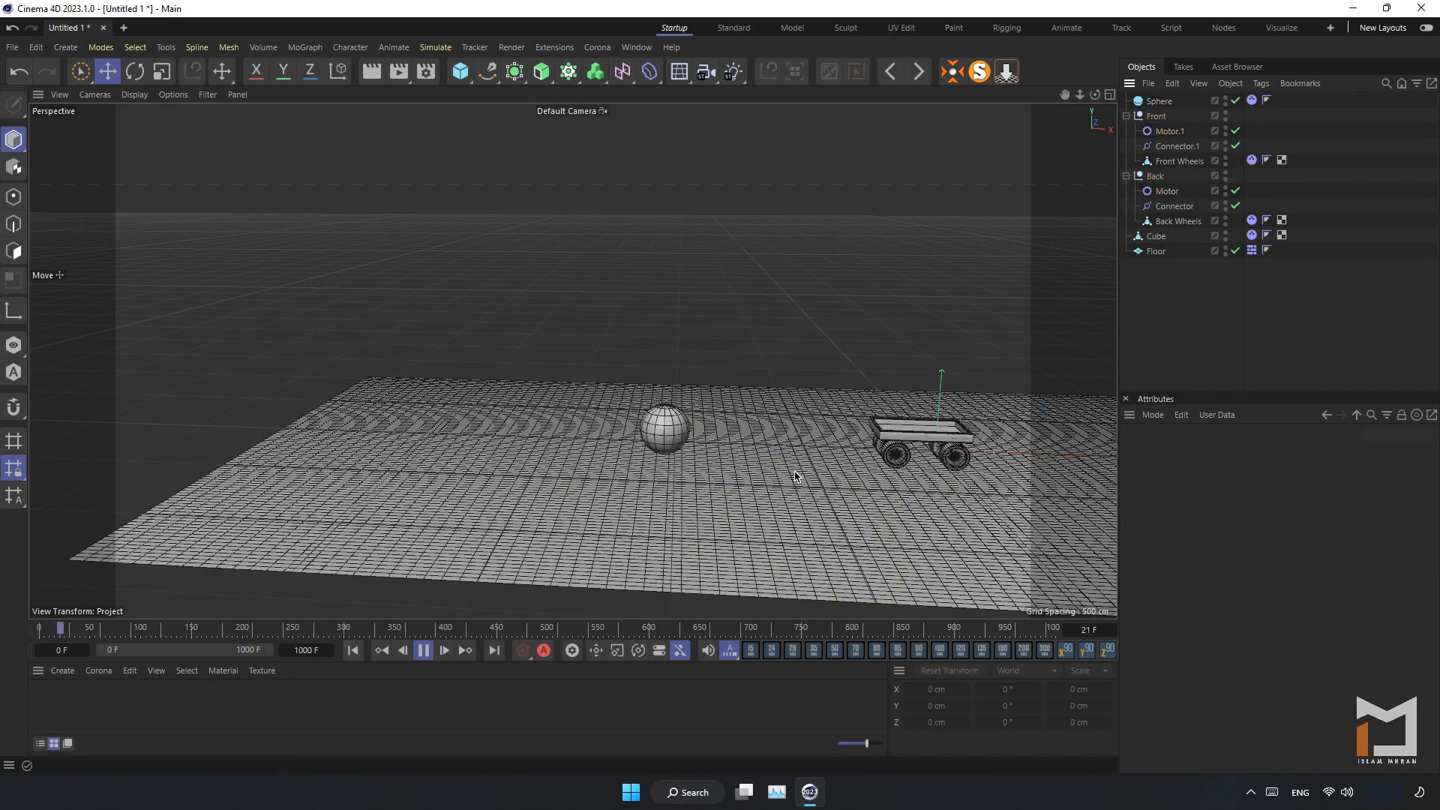
pyautogui.click(424, 651)
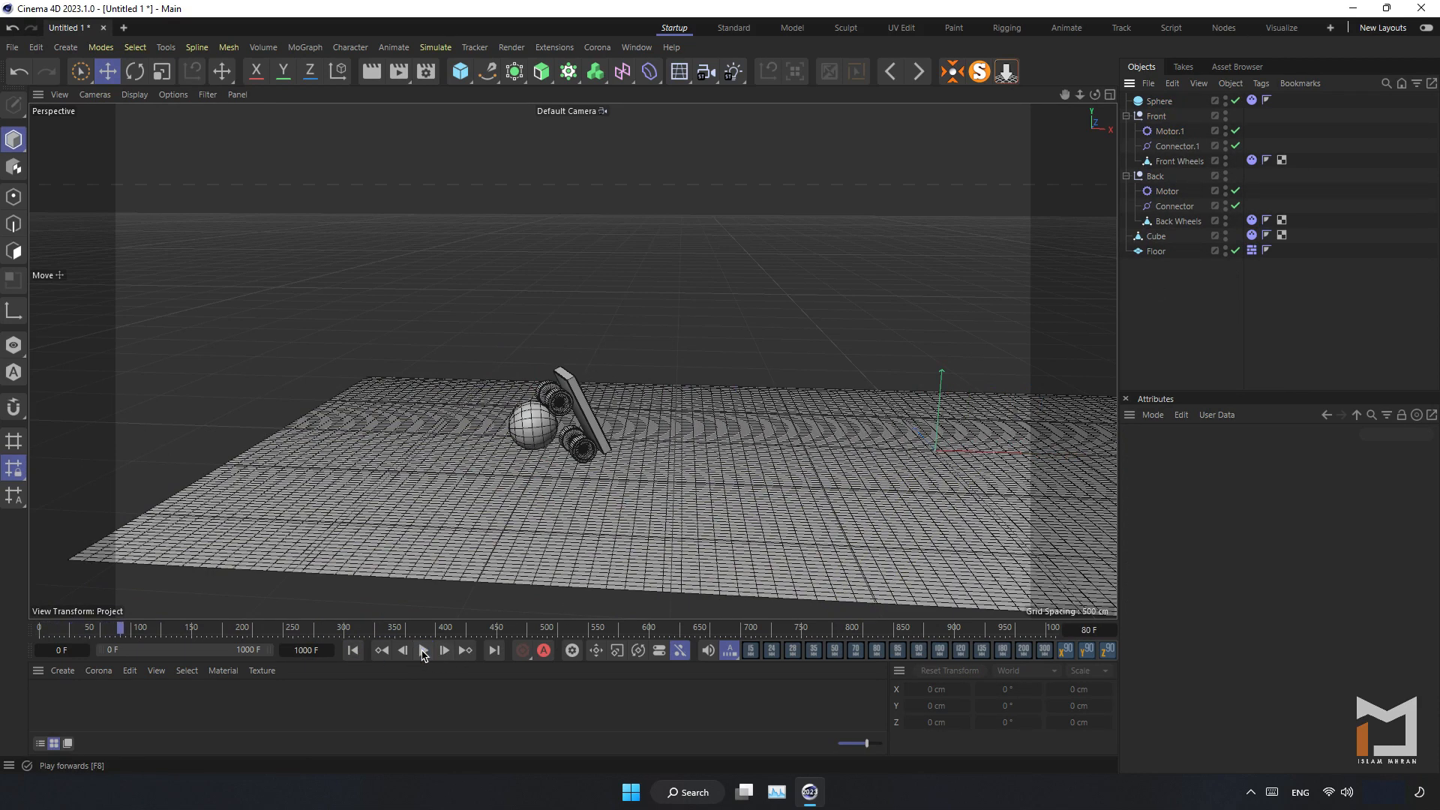
pyautogui.click(353, 651)
# - Duplicate the sphere and place the copy above the vehicle at about 101.7 cm on X and 428 cm on Y
pyautogui.keyDown('alt'); pyautogui.moveTo(891, 431); pyautogui.dragTo(597, 409); pyautogui.keyUp('alt')
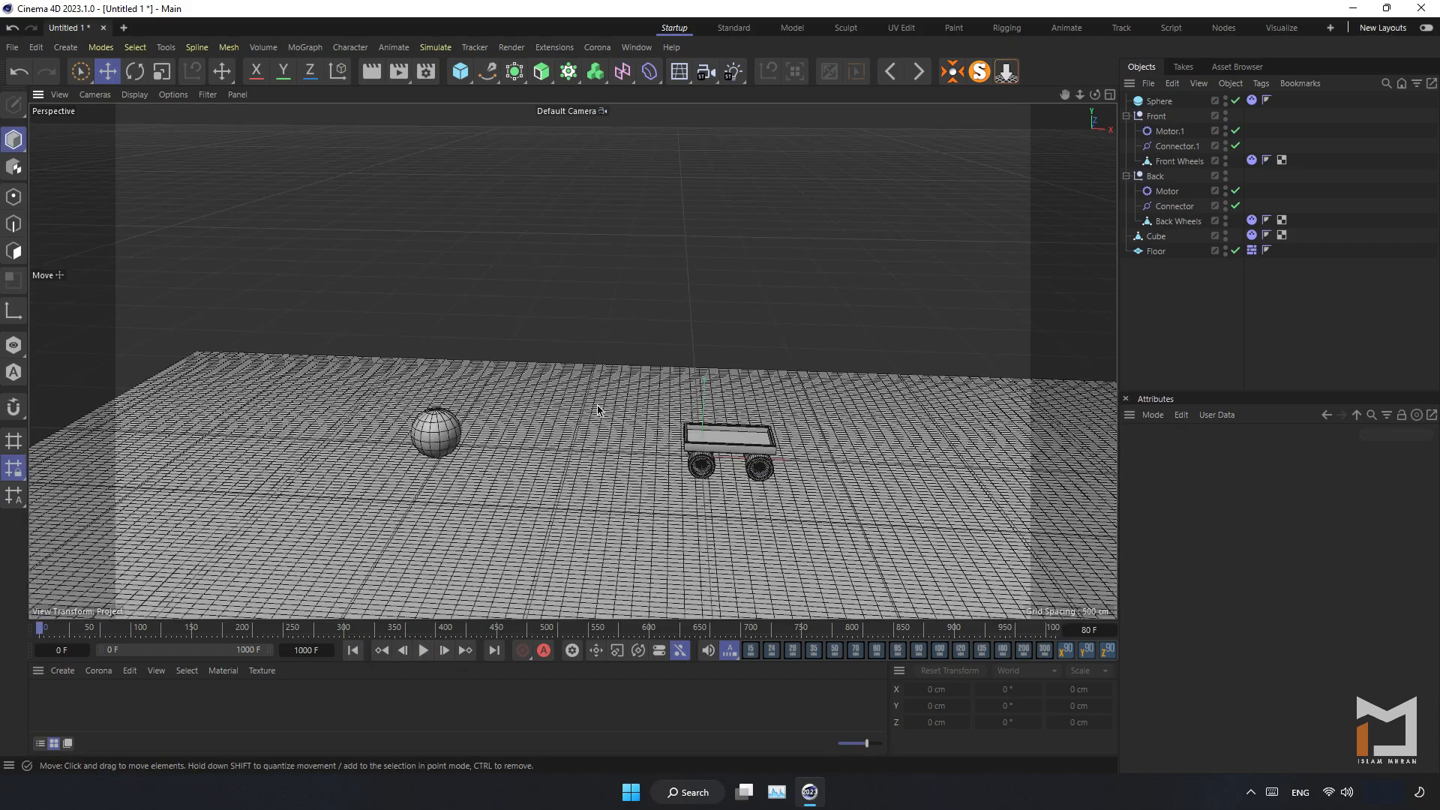
pyautogui.click(1159, 102)
pyautogui.hotkey('ctrl', 'c')
pyautogui.hotkey('ctrl', 'v')
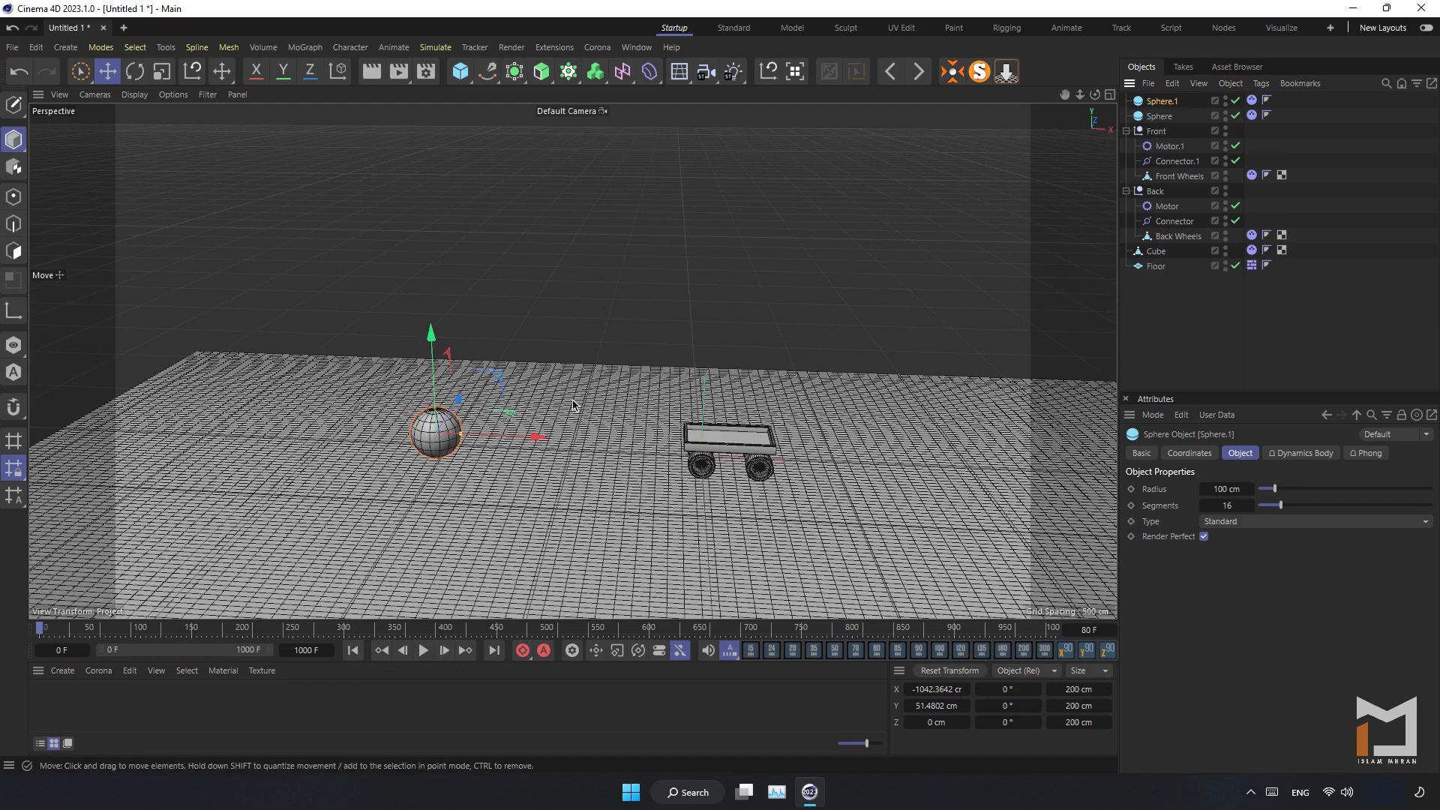
pyautogui.moveTo(541, 435); pyautogui.dragTo(816, 445)
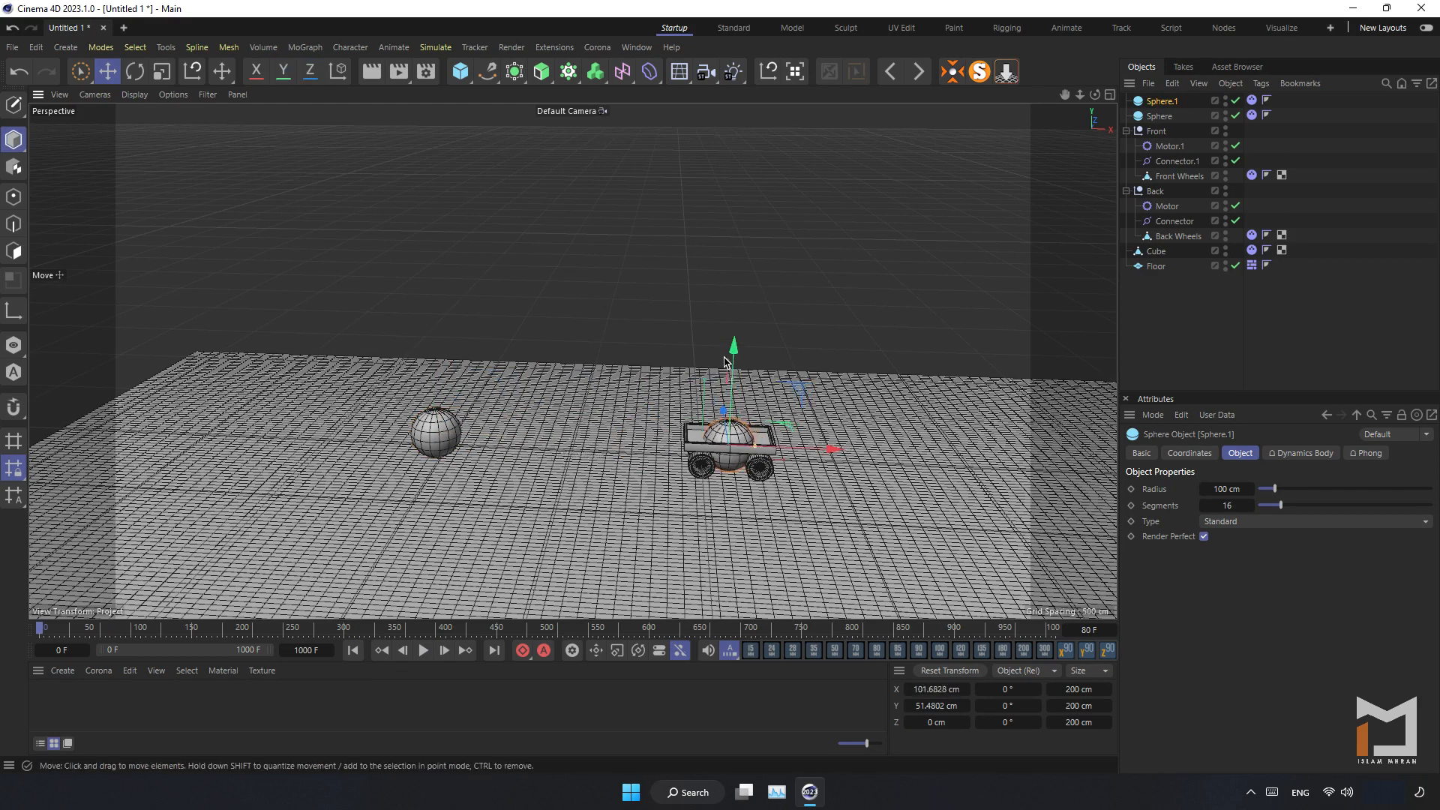
pyautogui.moveTo(729, 360); pyautogui.dragTo(733, 276)
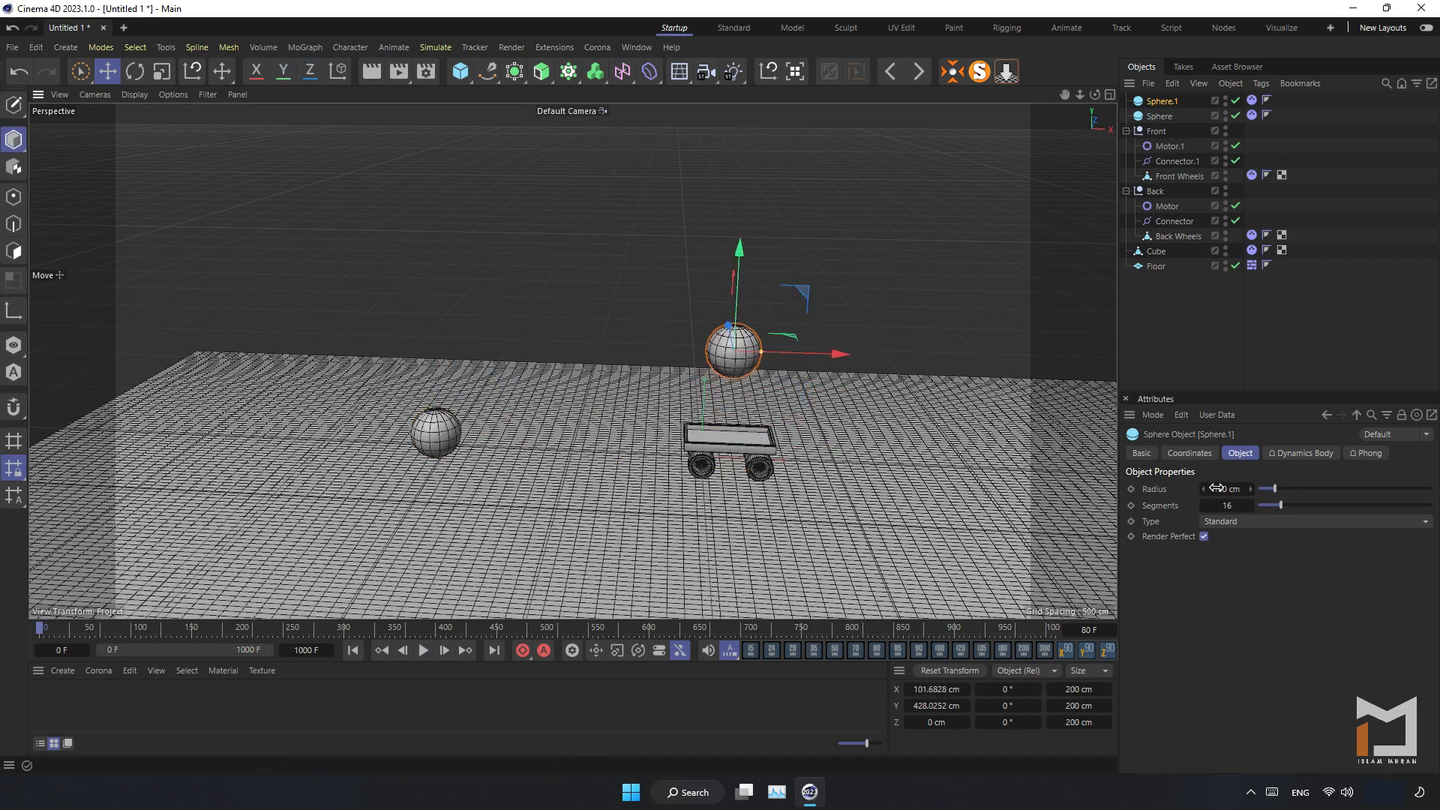
# - Set the copied sphere's radius to 15 cm and place it inside a Cloner
pyautogui.write('15')
pyautogui.press('Return')
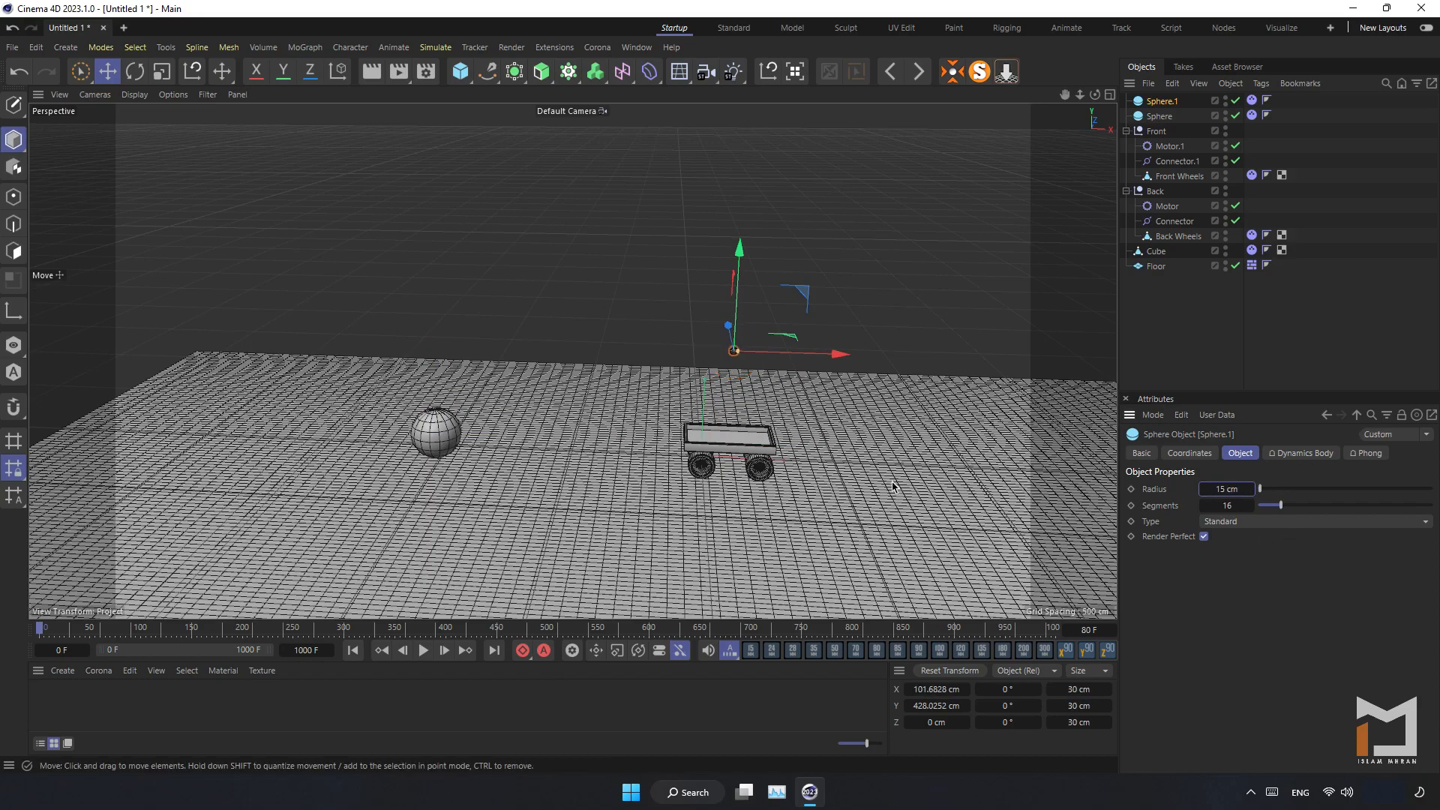
pyautogui.scroll(5, 741, 381)
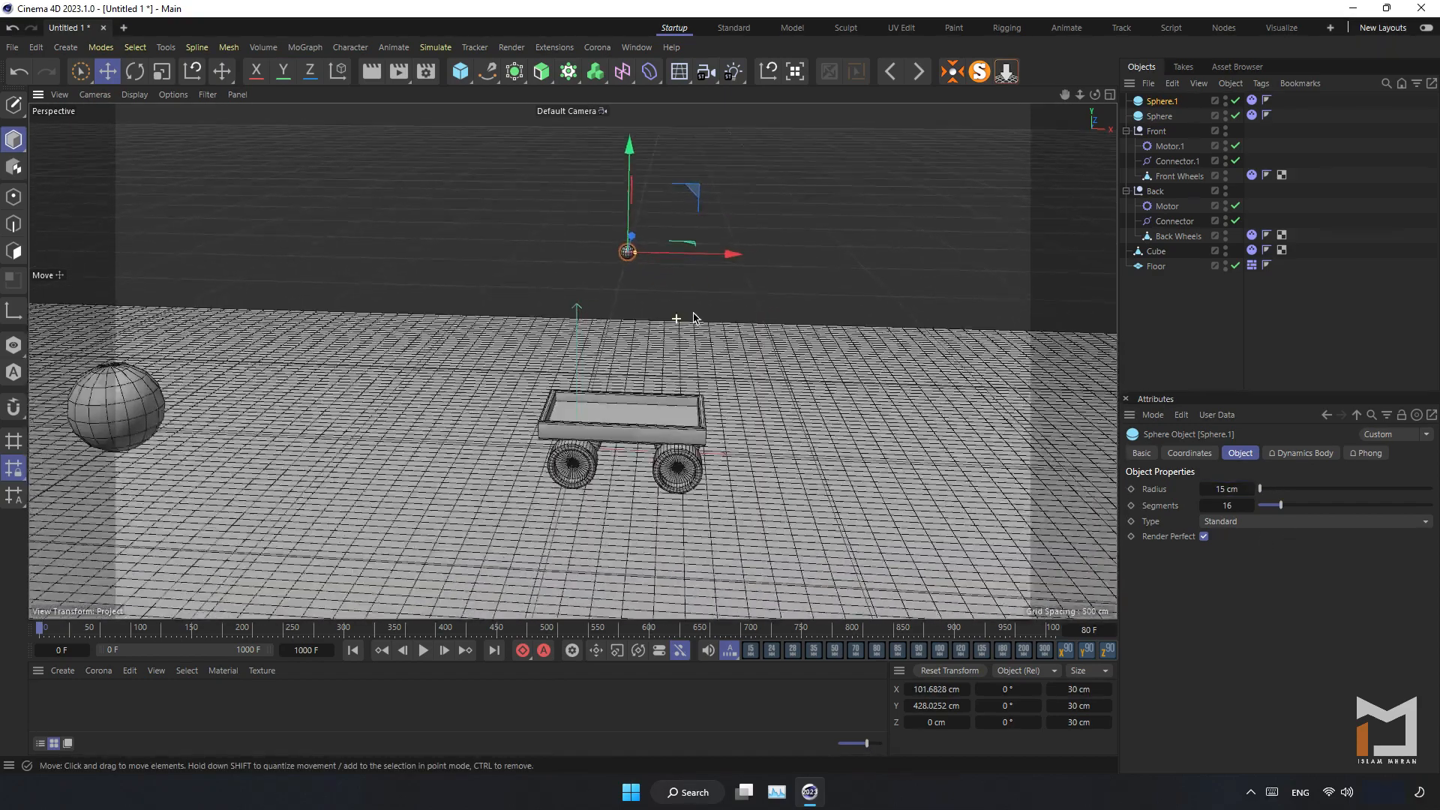
pyautogui.keyDown('alt'); pyautogui.click(570, 71); pyautogui.keyUp('alt')
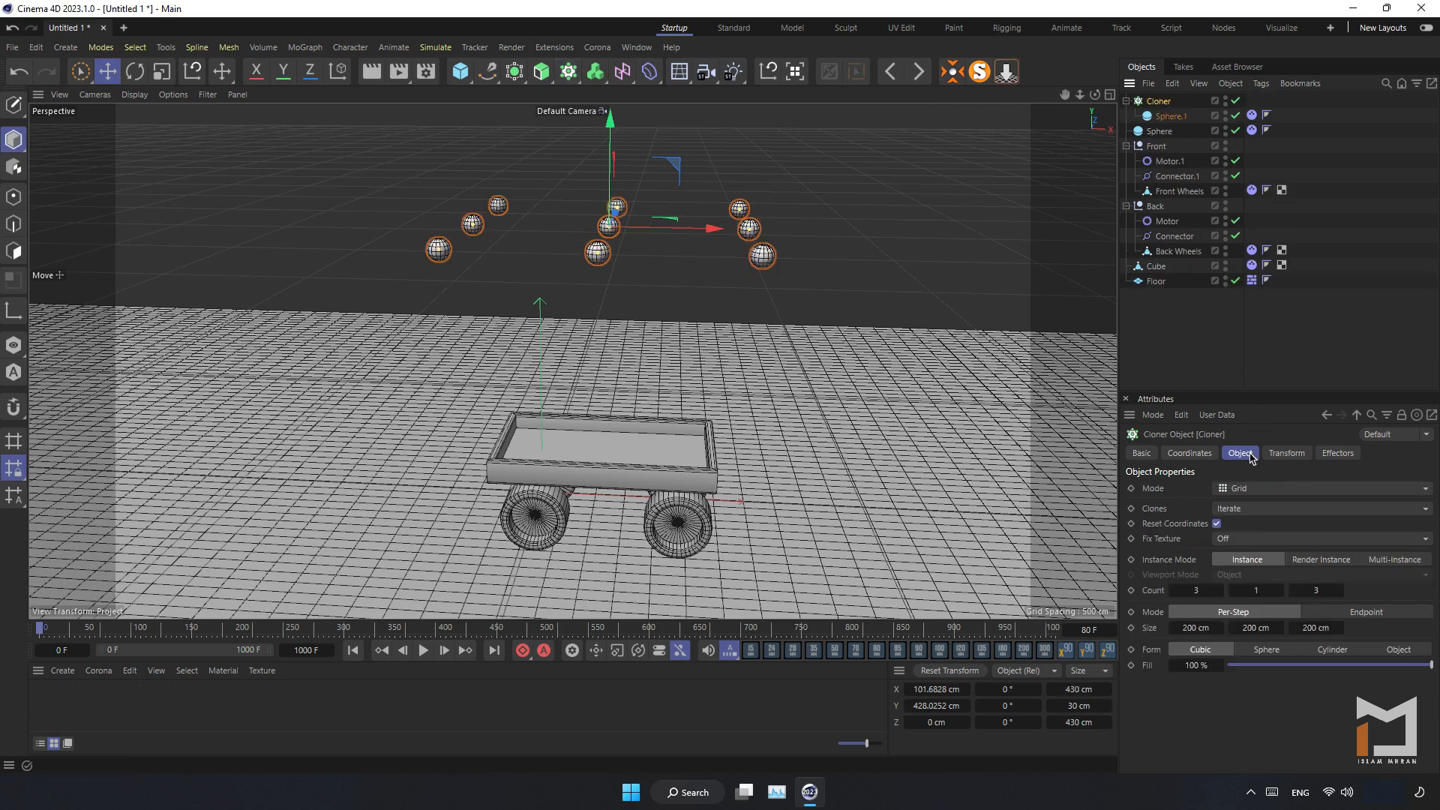
# - Keep the cloner in Grid mode and set its per-step size to 15 cm on all three axes
pyautogui.click(1251, 488)
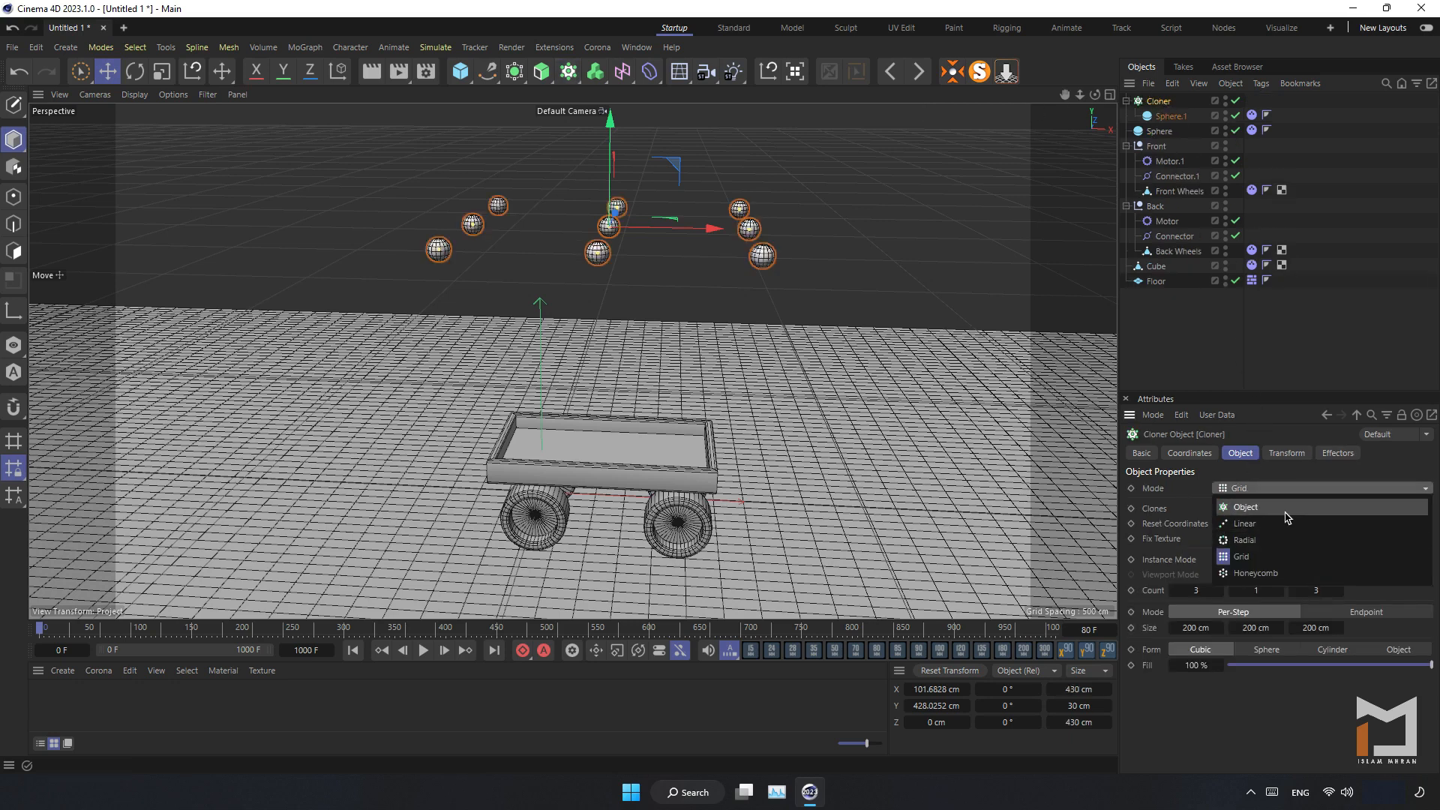
pyautogui.click(1308, 325)
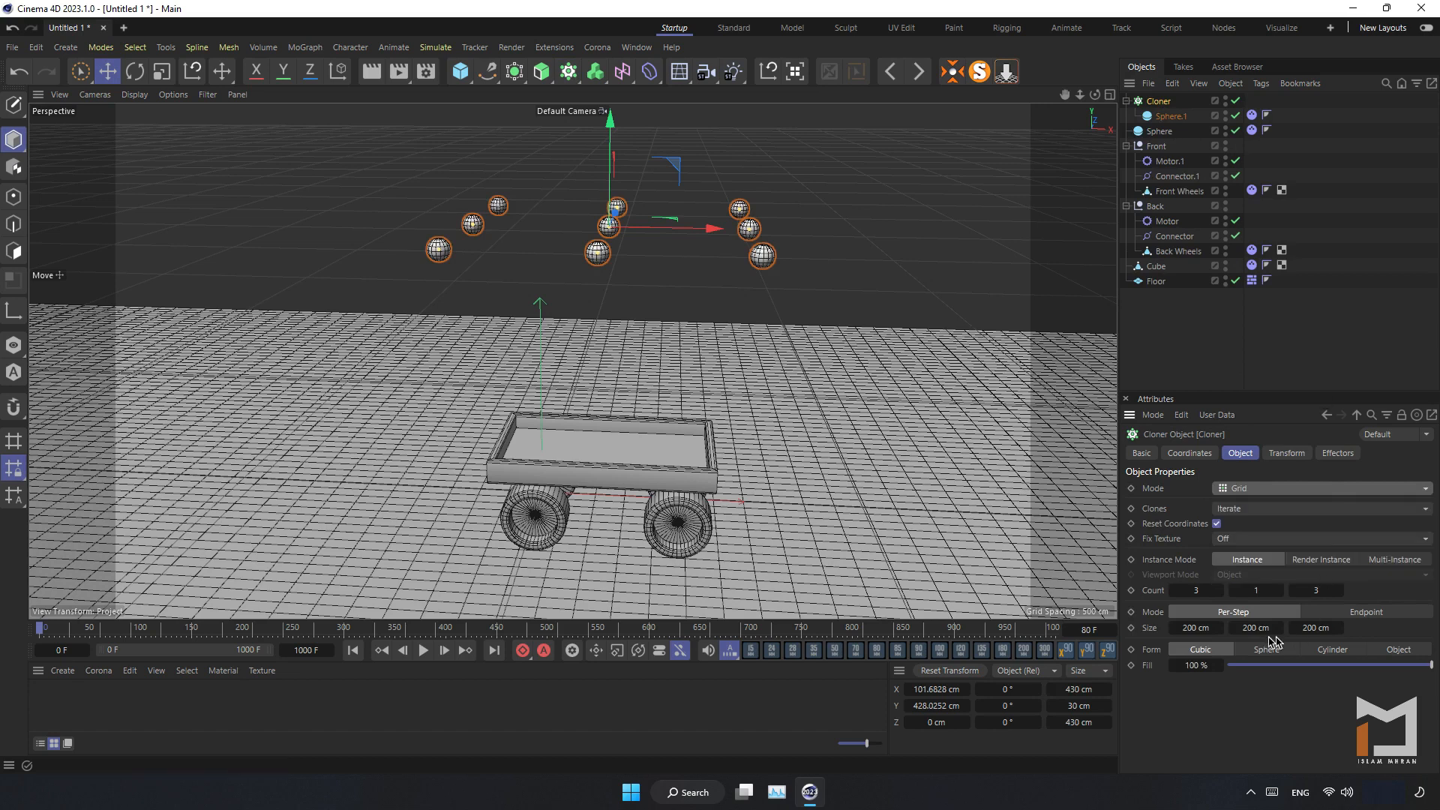
pyautogui.click(1197, 628)
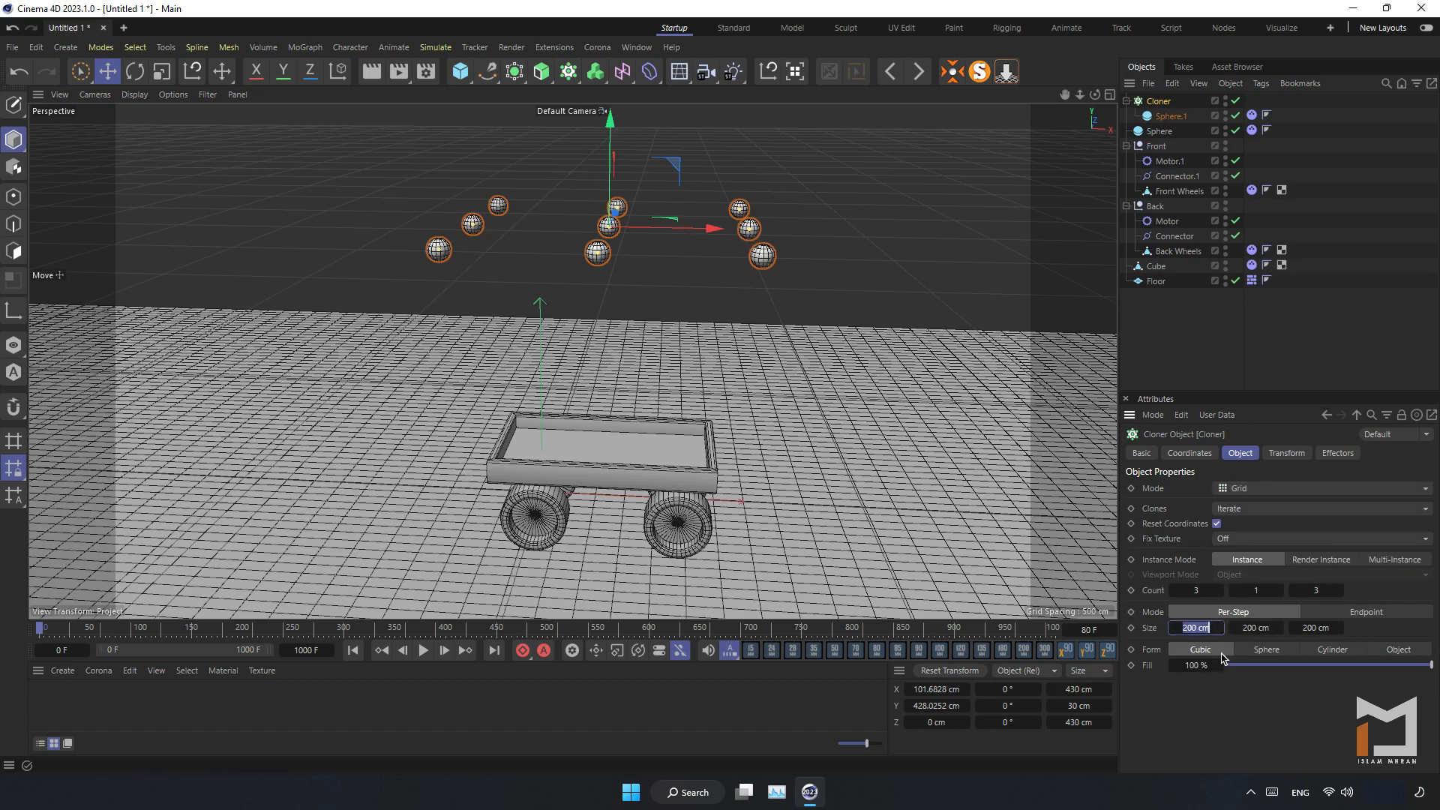
pyautogui.click(1262, 628)
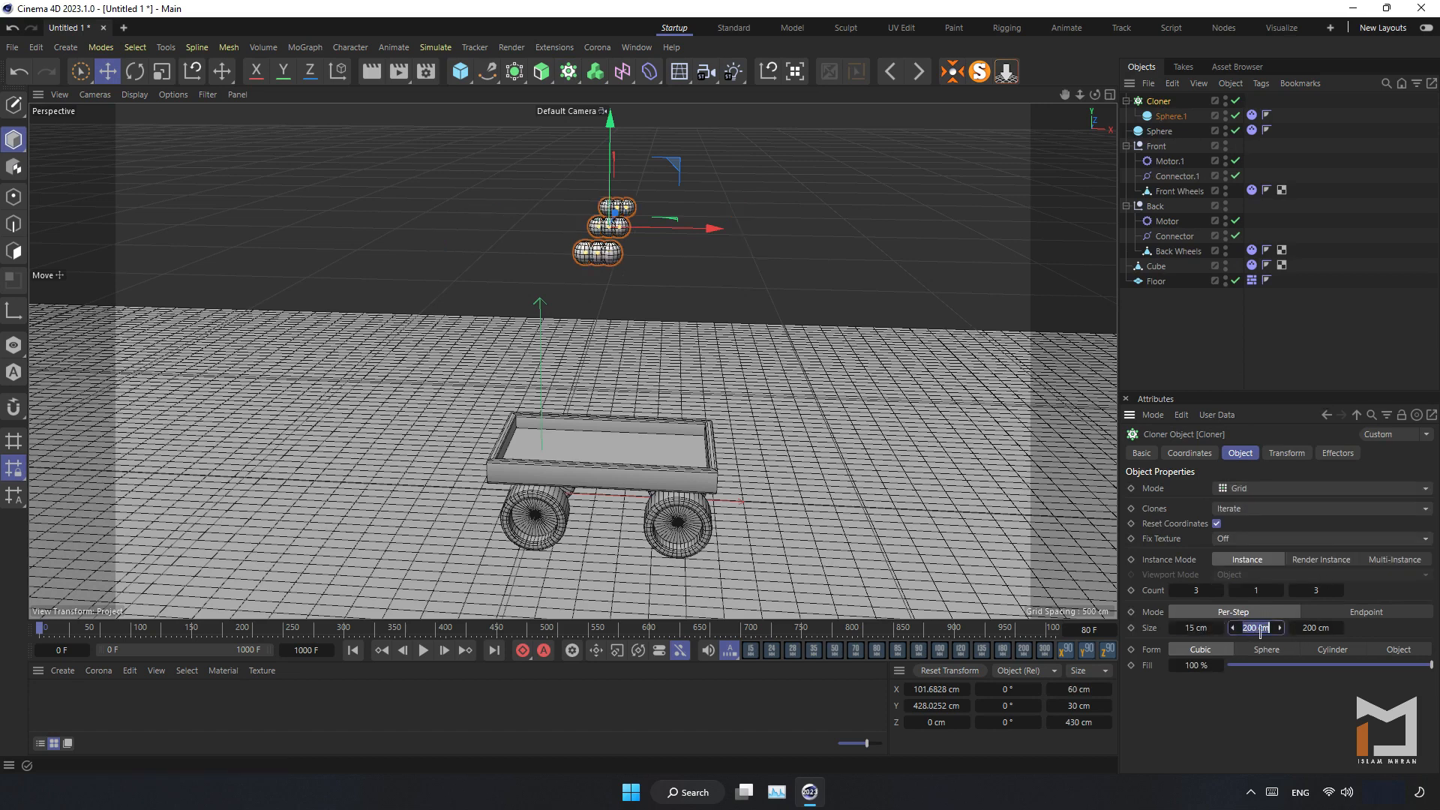
pyautogui.press('Return')
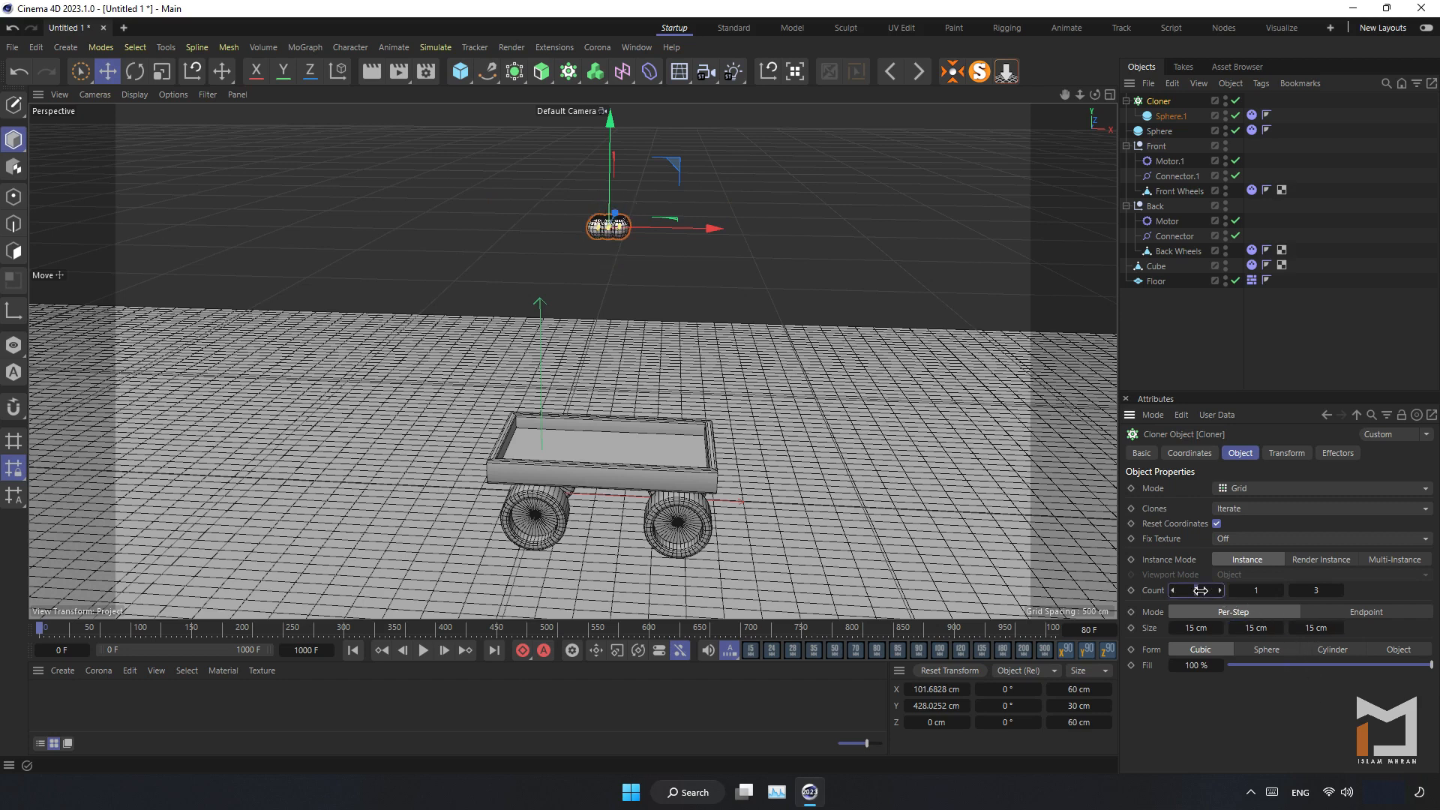
# - Set the cloner's grid count to 5 × 5 × 5
pyautogui.click(1309, 592)
pyautogui.write('5')
pyautogui.press('Return')
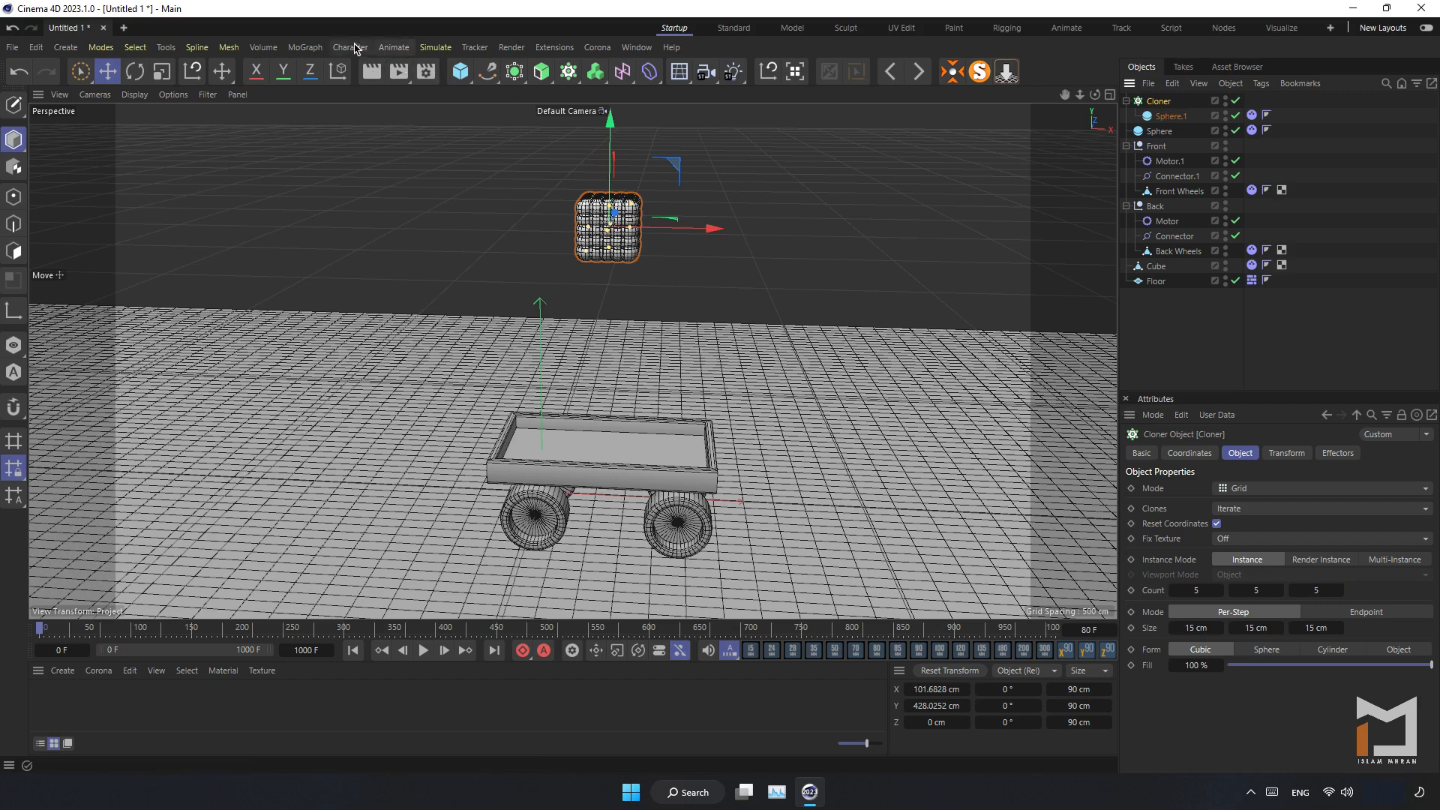
# - Apply a Random effector to the Cloner and play the simulation from the start to test the scattered spheres
pyautogui.click(318, 49)
pyautogui.moveTo(398, 75)
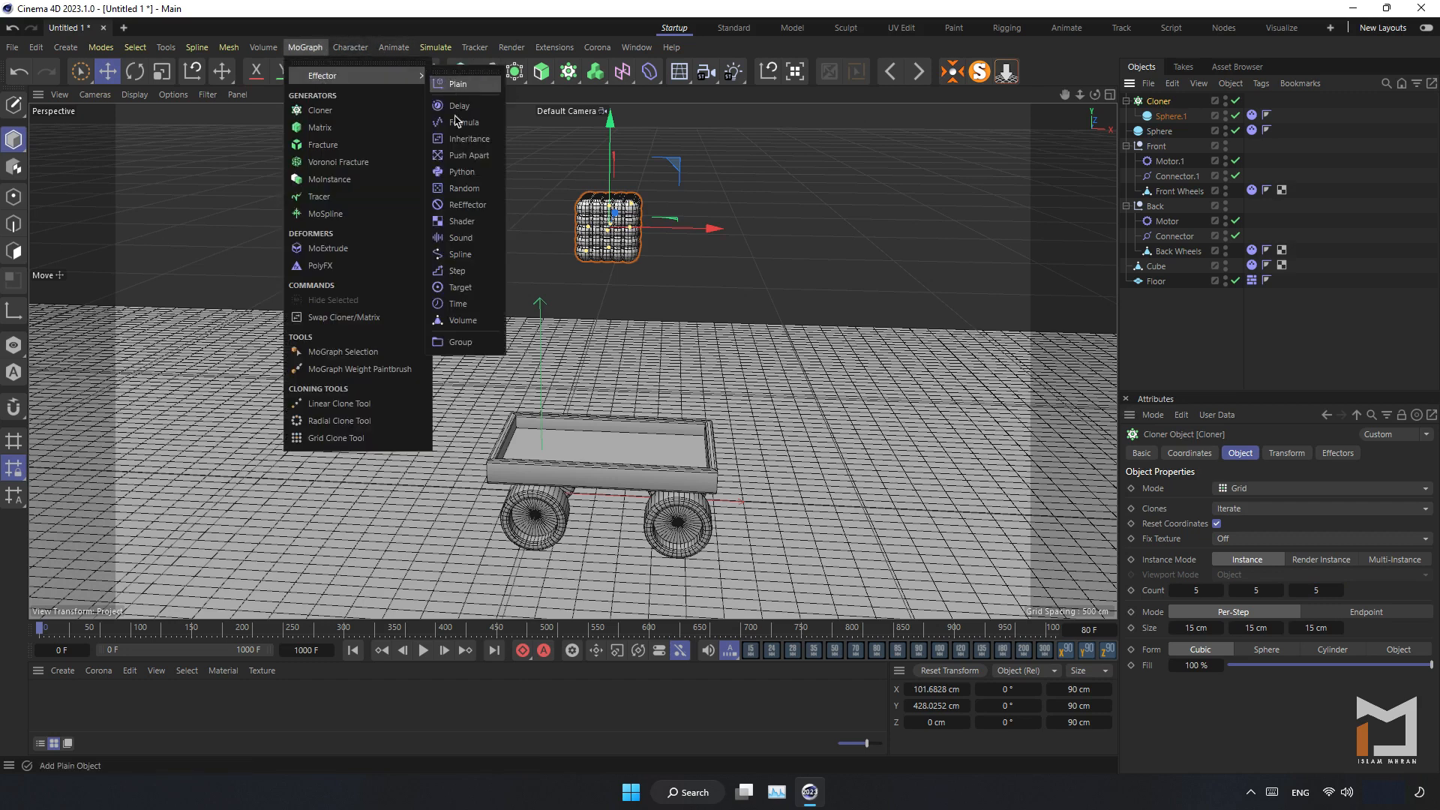
pyautogui.click(465, 188)
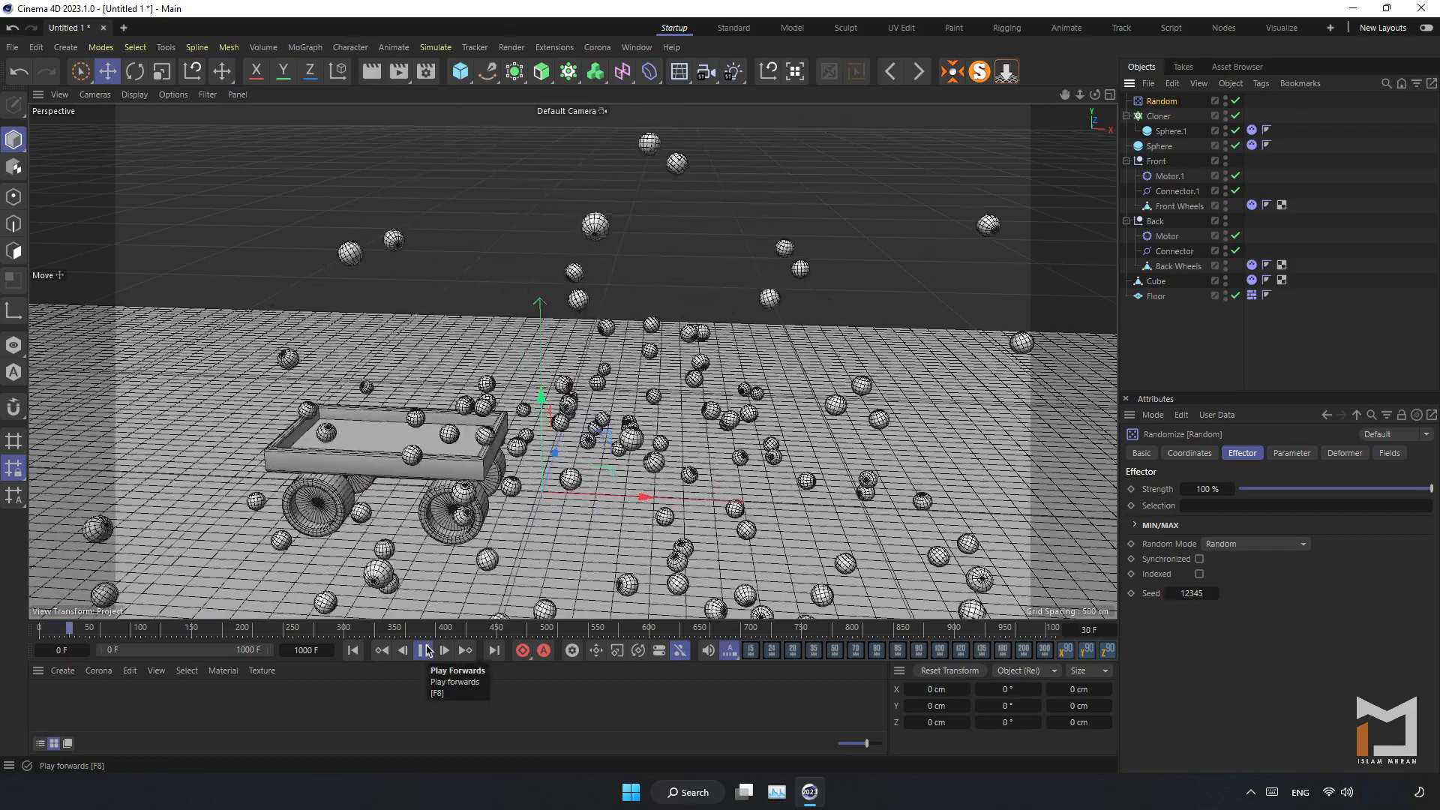
pyautogui.click(424, 651)
pyautogui.click(352, 651)
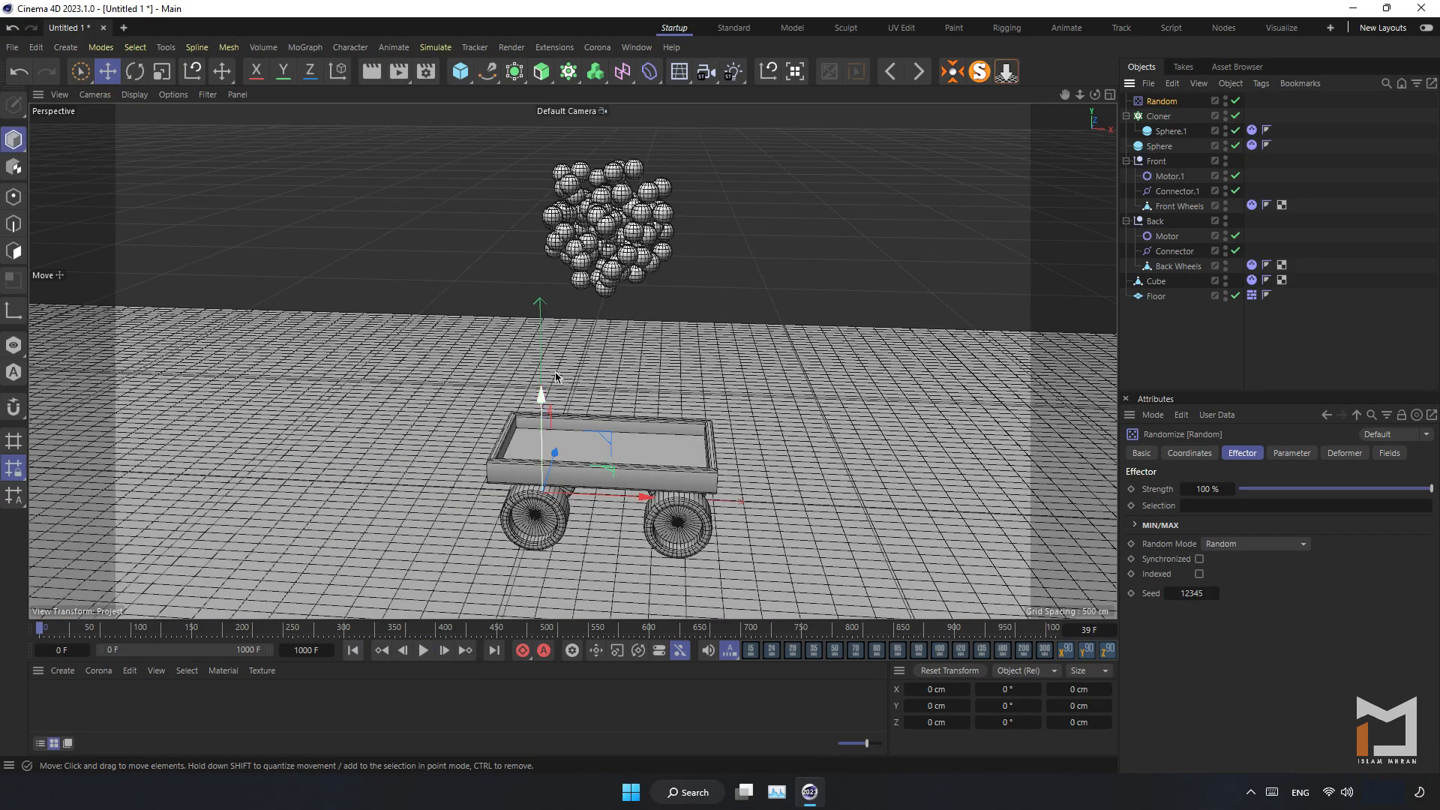
# - Set the Cloner's per-step size to 25 cm on all three axes and play back the falling spheres
pyautogui.keyDown('alt'); pyautogui.moveTo(660, 338); pyautogui.dragTo(1070, 231); pyautogui.keyUp('alt')
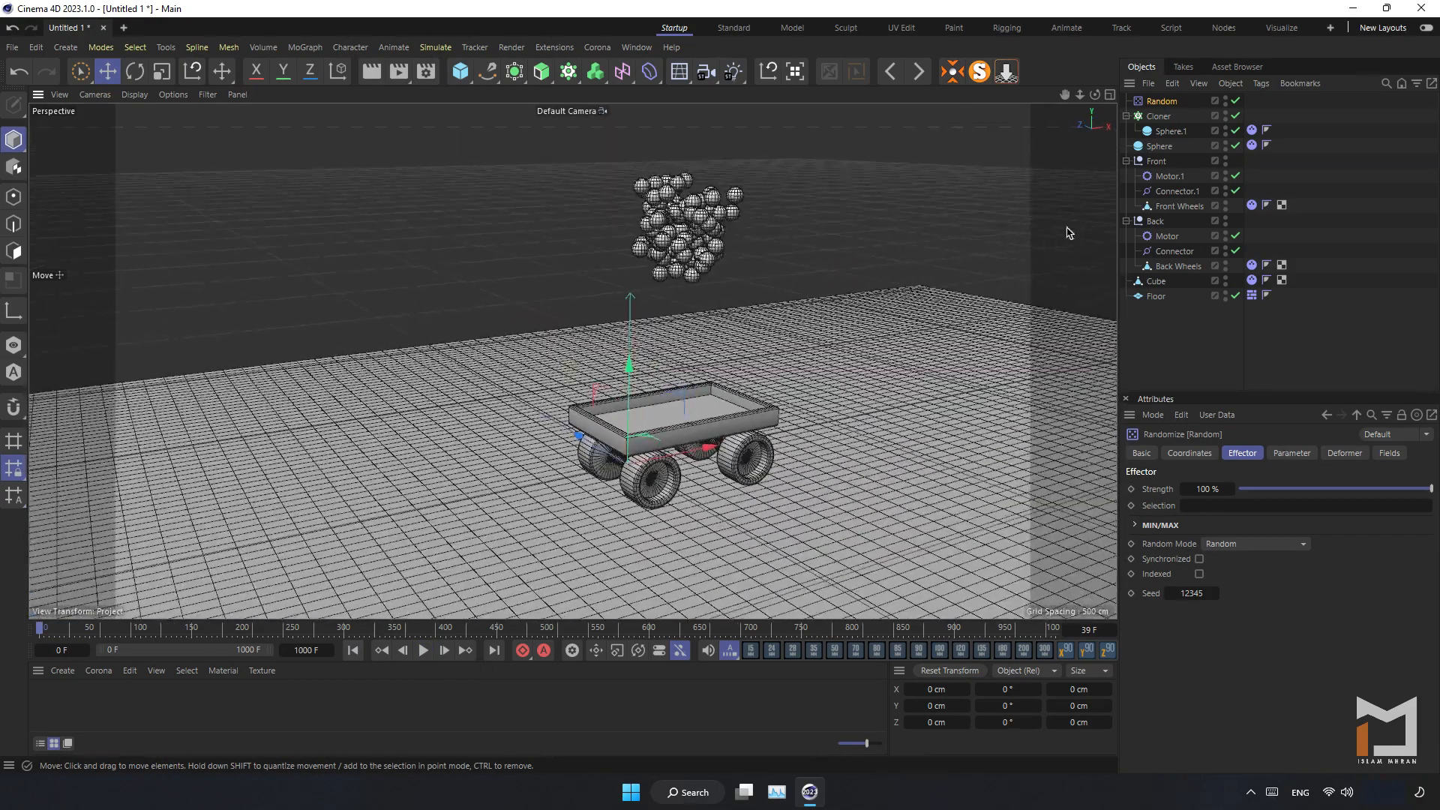
pyautogui.click(1174, 118)
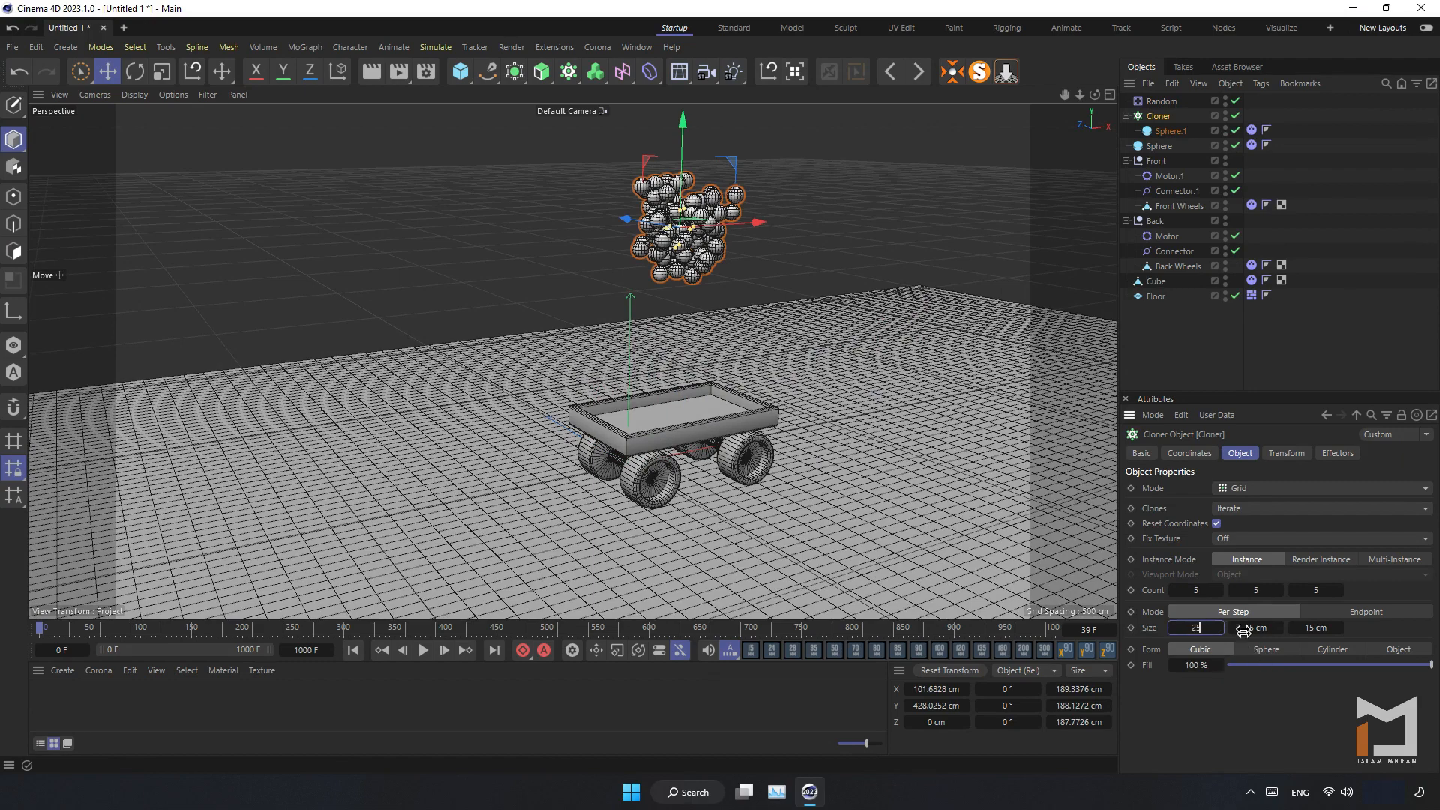
pyautogui.write('25')
pyautogui.click(1311, 628)
pyautogui.write('25')
pyautogui.press('Return')
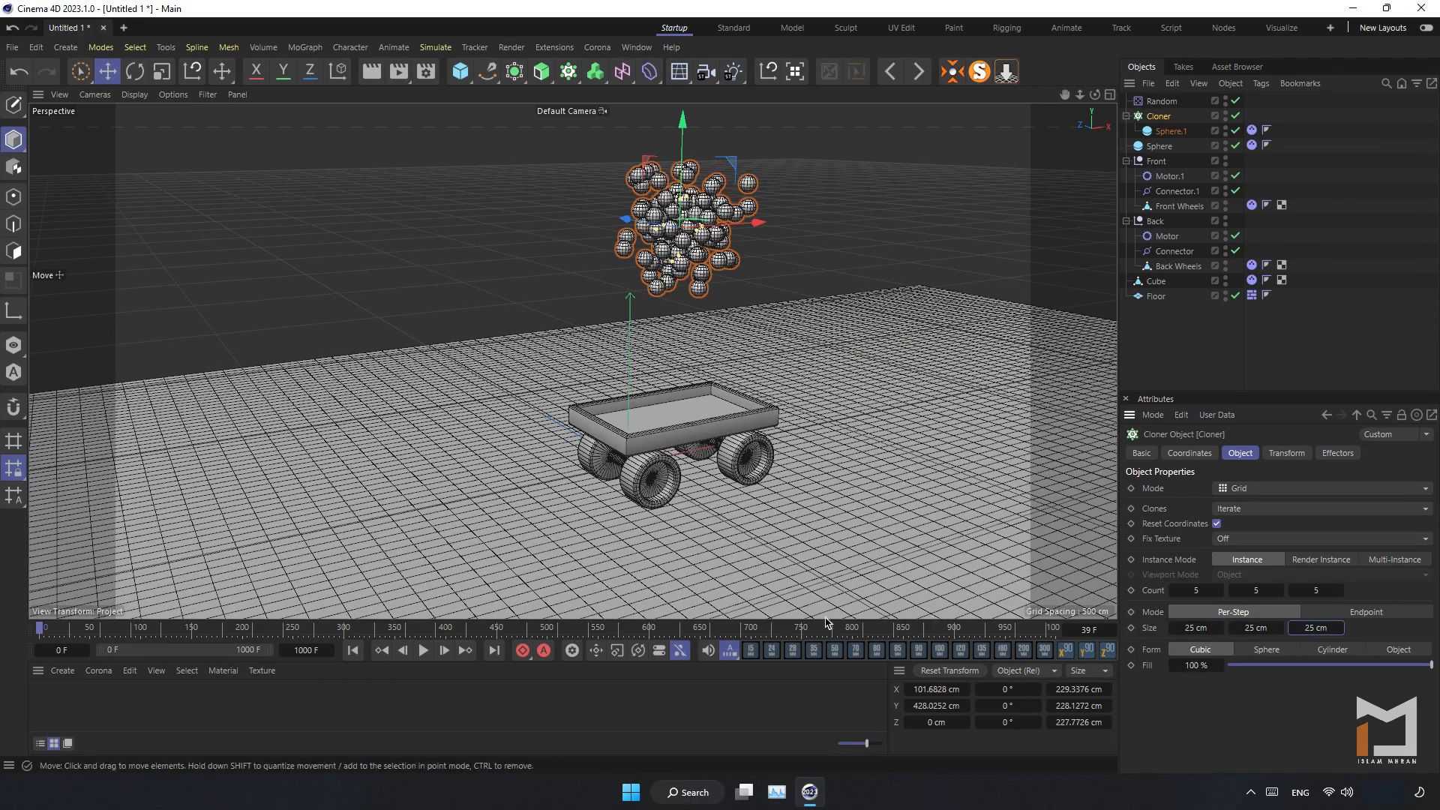
pyautogui.click(423, 650)
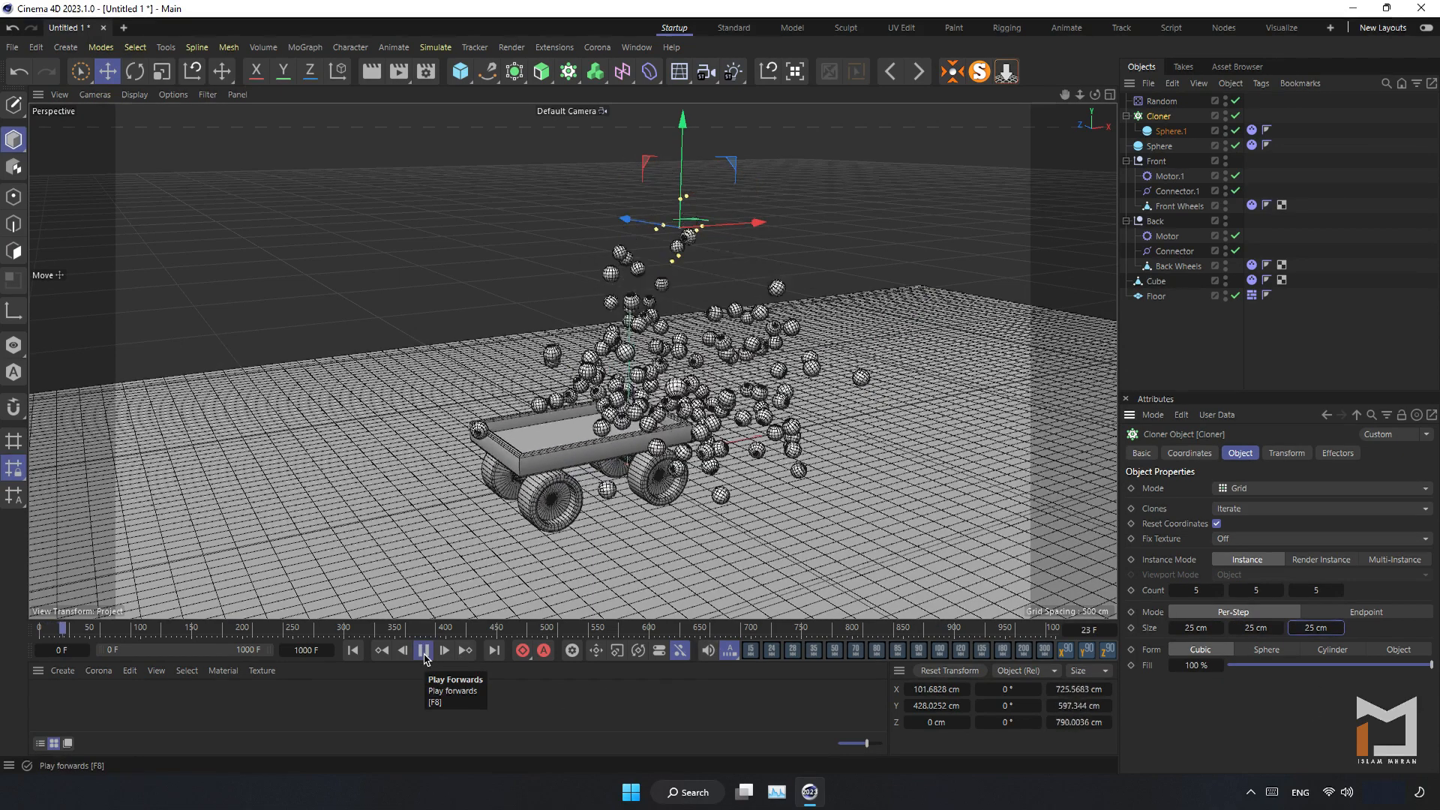
pyautogui.click(420, 651)
pyautogui.click(353, 650)
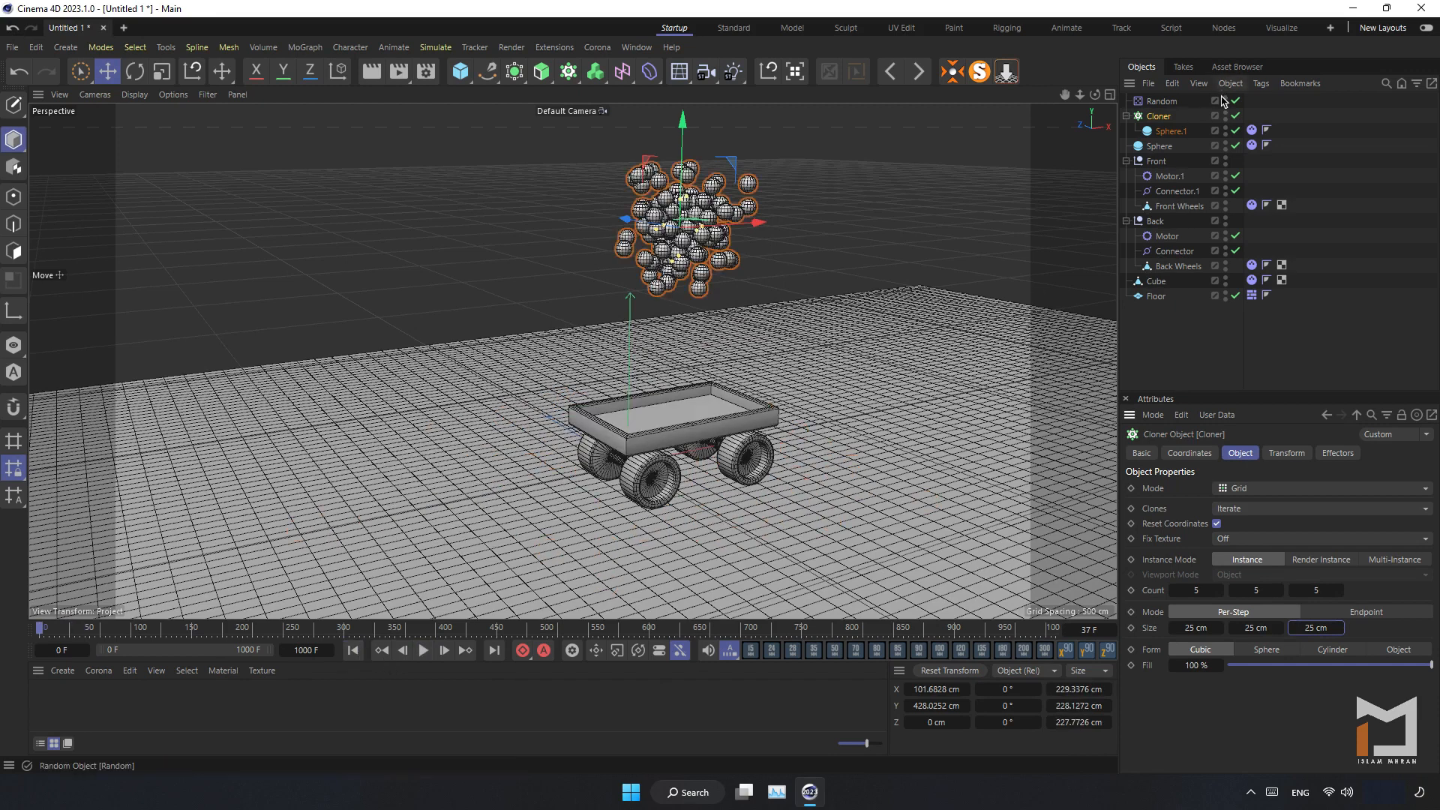
# - Move the small sphere's Dynamics Body tag onto the Cloner, set its custom density to 1000, and test the simulation
pyautogui.click(1252, 131)
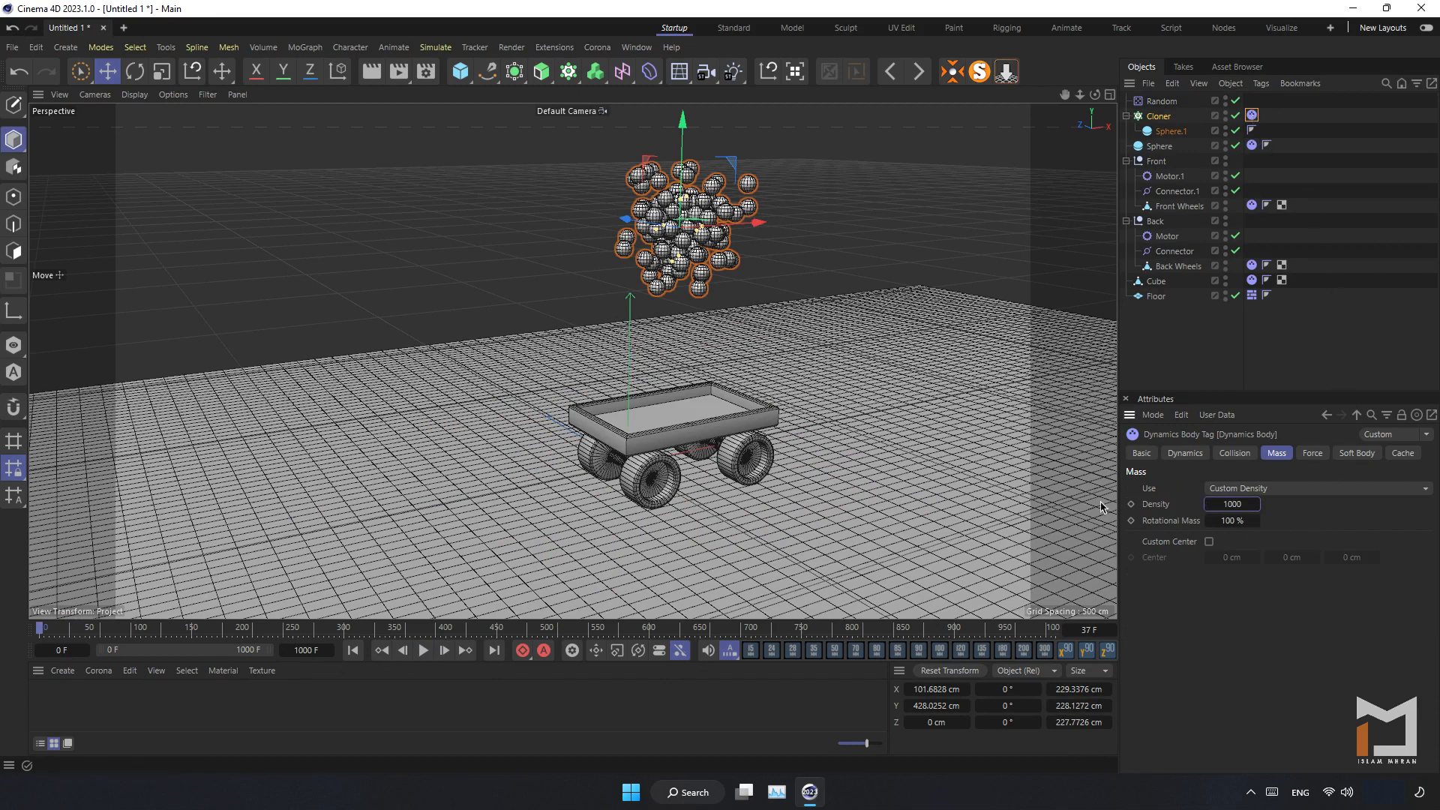
pyautogui.click(423, 651)
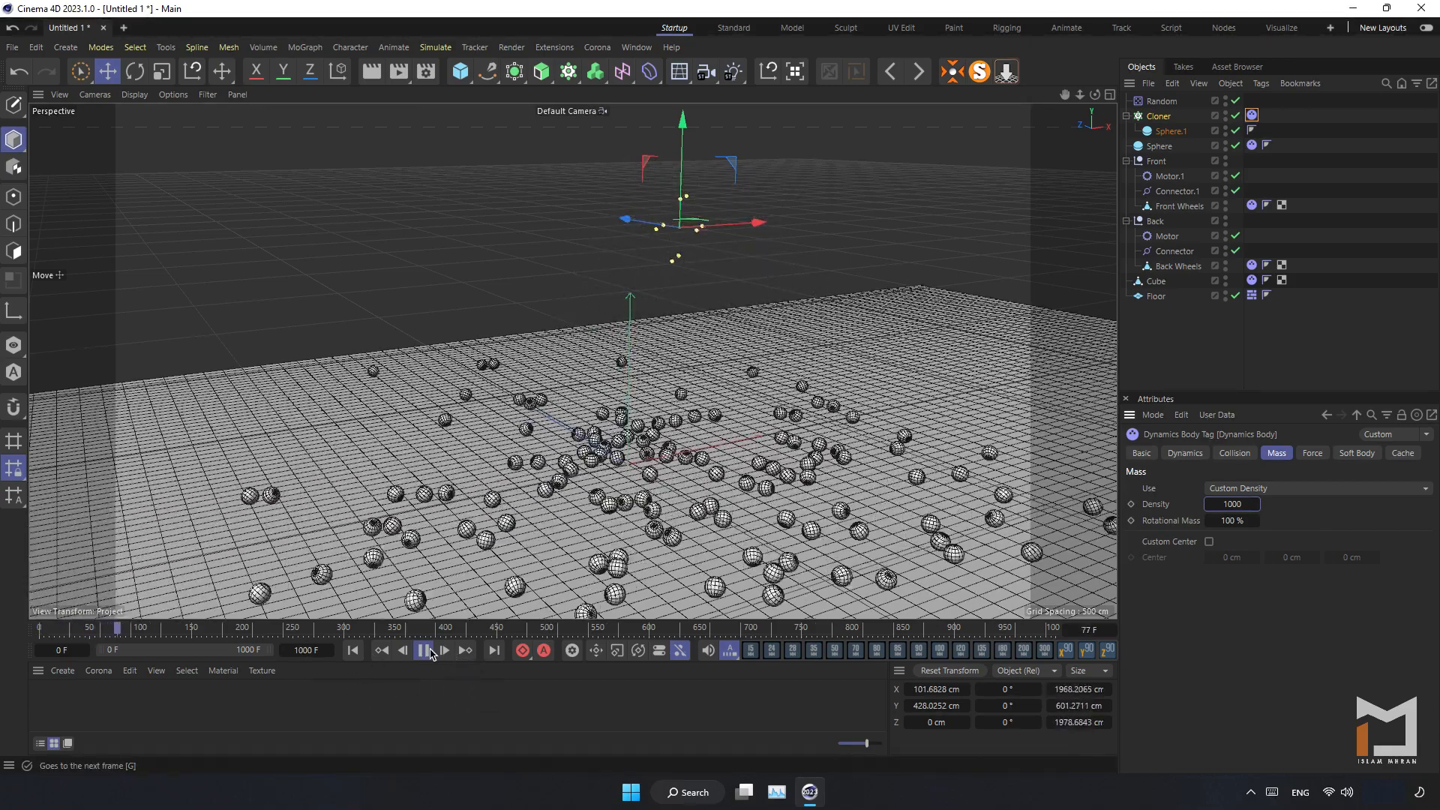
pyautogui.click(427, 651)
pyautogui.click(352, 650)
# - Set the collision shape of the vehicle body's Dynamics Body tag to Moving Mesh
pyautogui.click(700, 421)
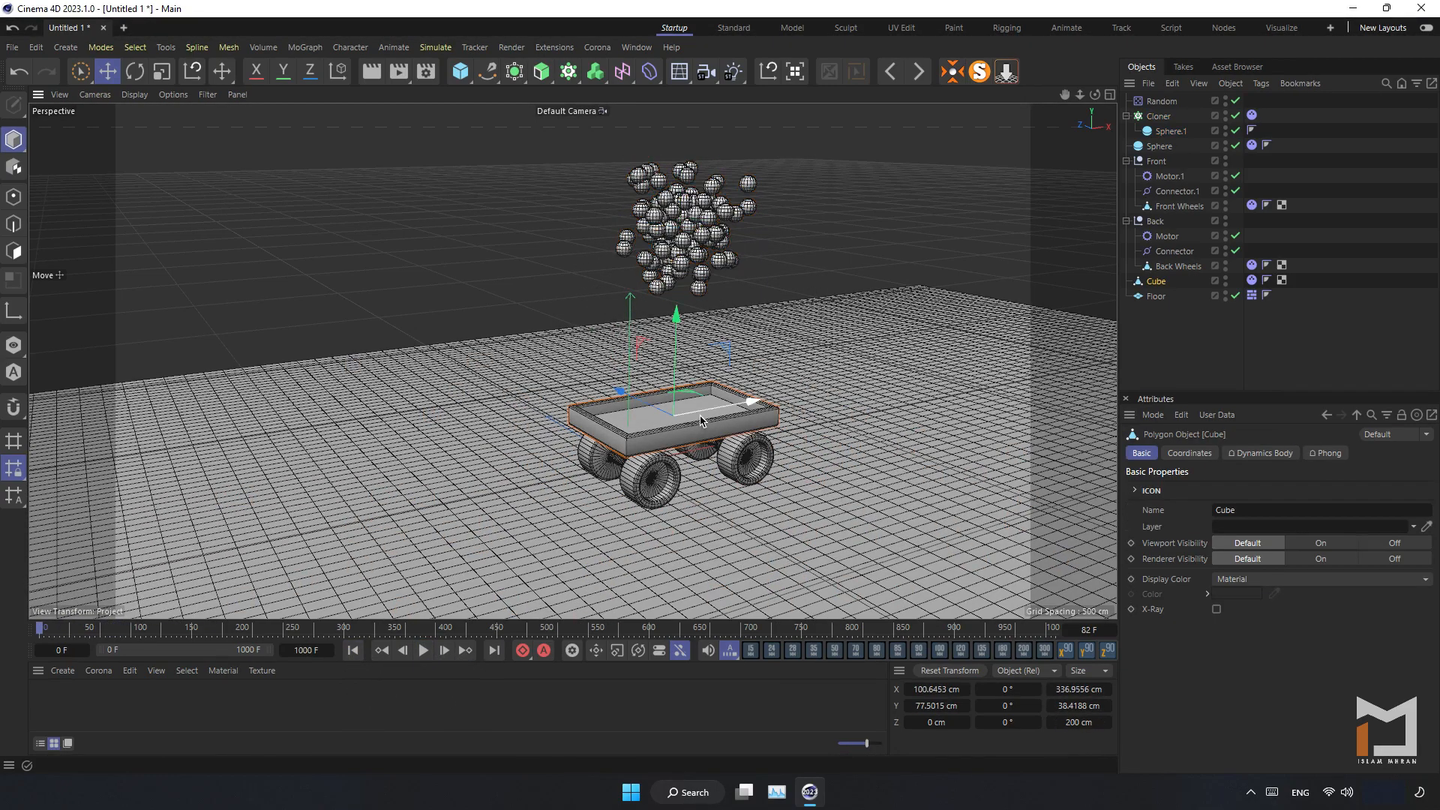
pyautogui.scroll(6, 713, 405)
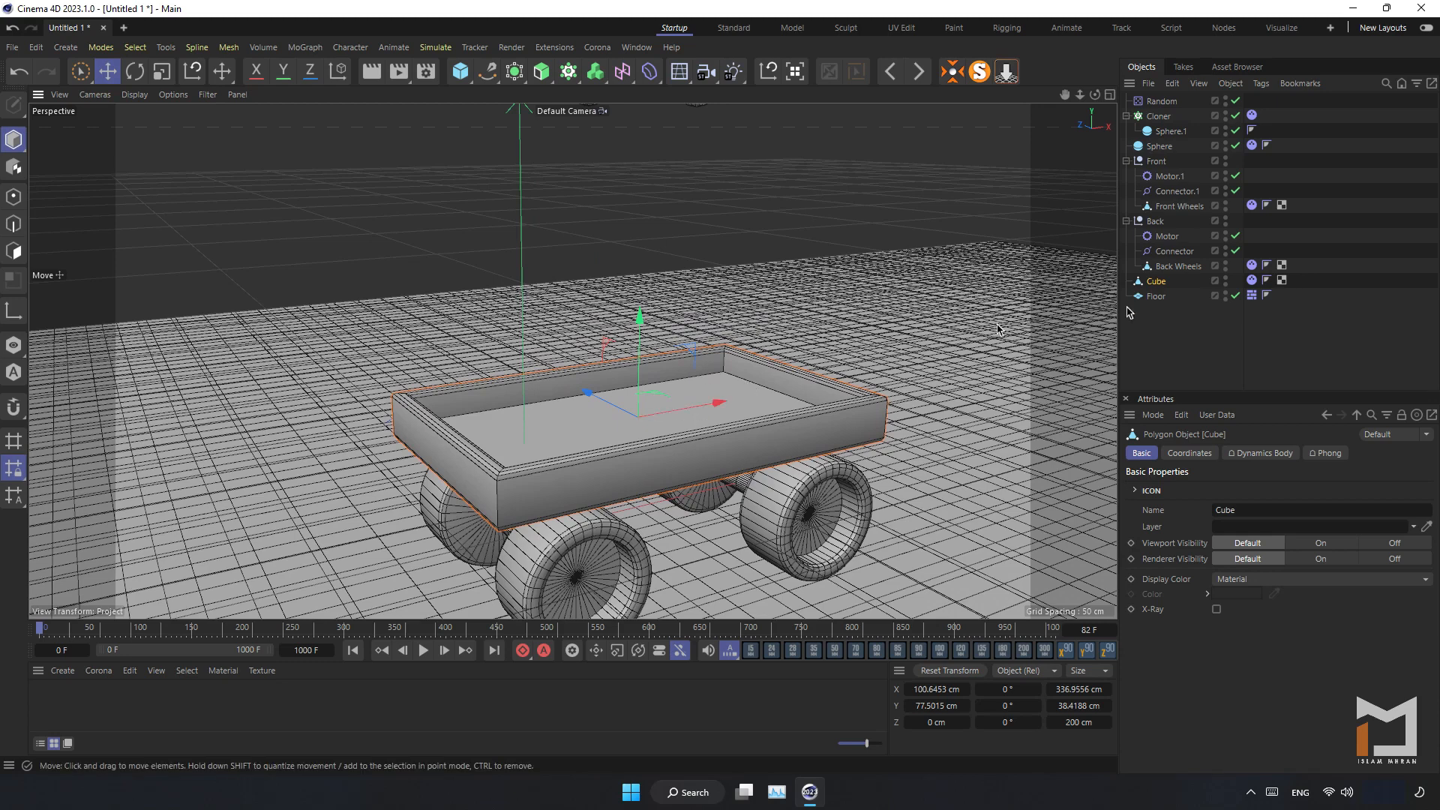
pyautogui.click(1252, 280)
pyautogui.click(1235, 453)
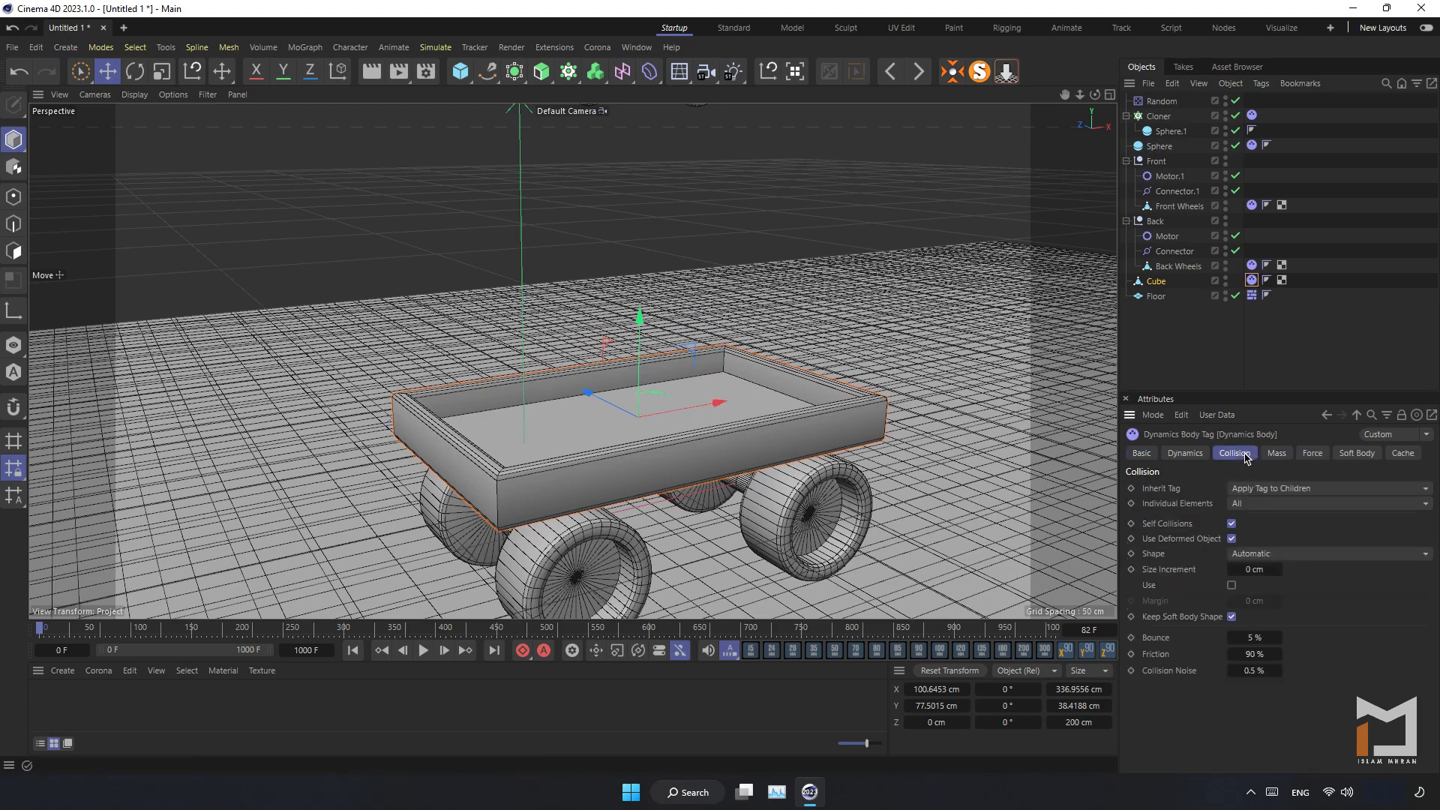
pyautogui.click(1300, 555)
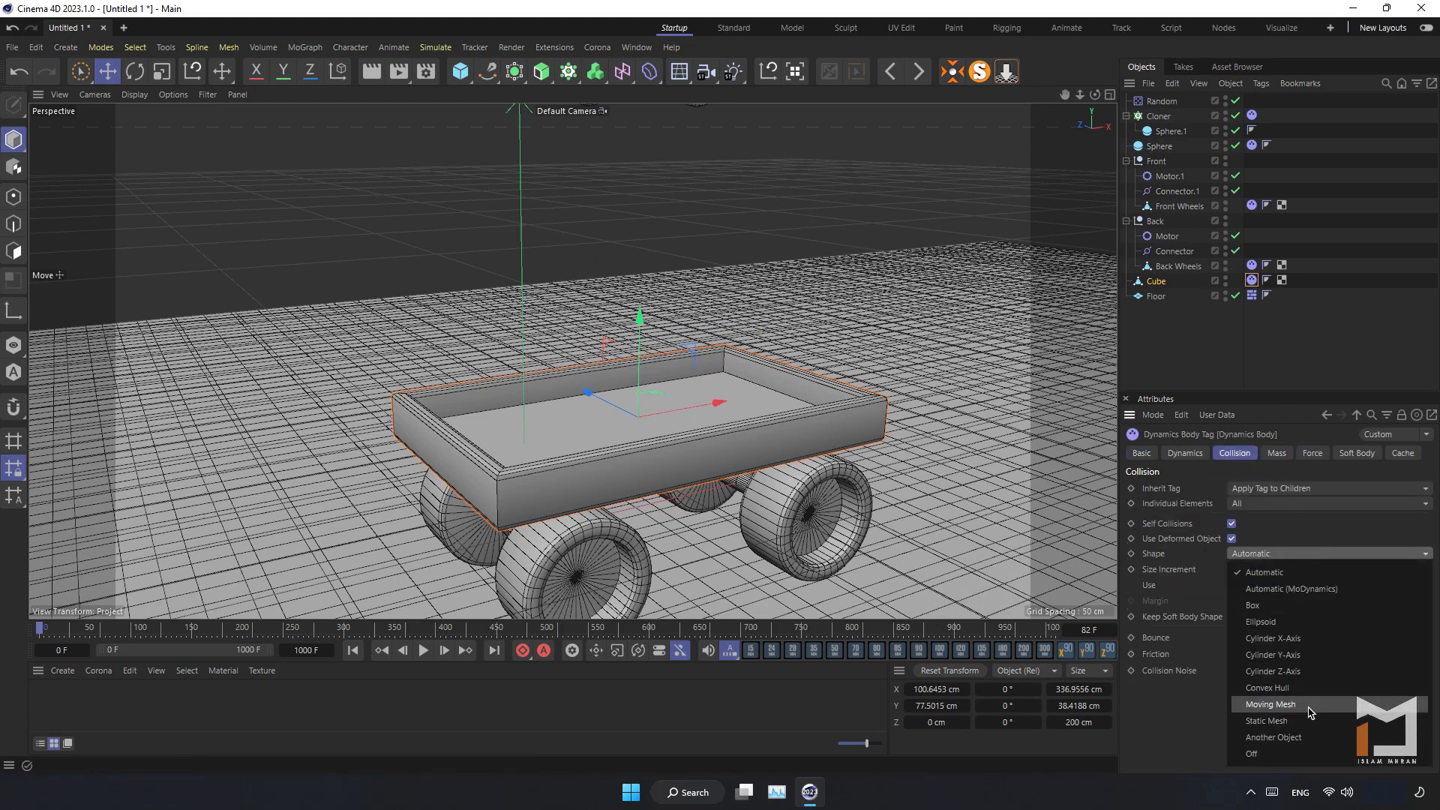
pyautogui.click(1310, 712)
# - Play the simulation and examine from several angles how the vehicle carries the spheres and hits the large sphere
pyautogui.click(422, 650)
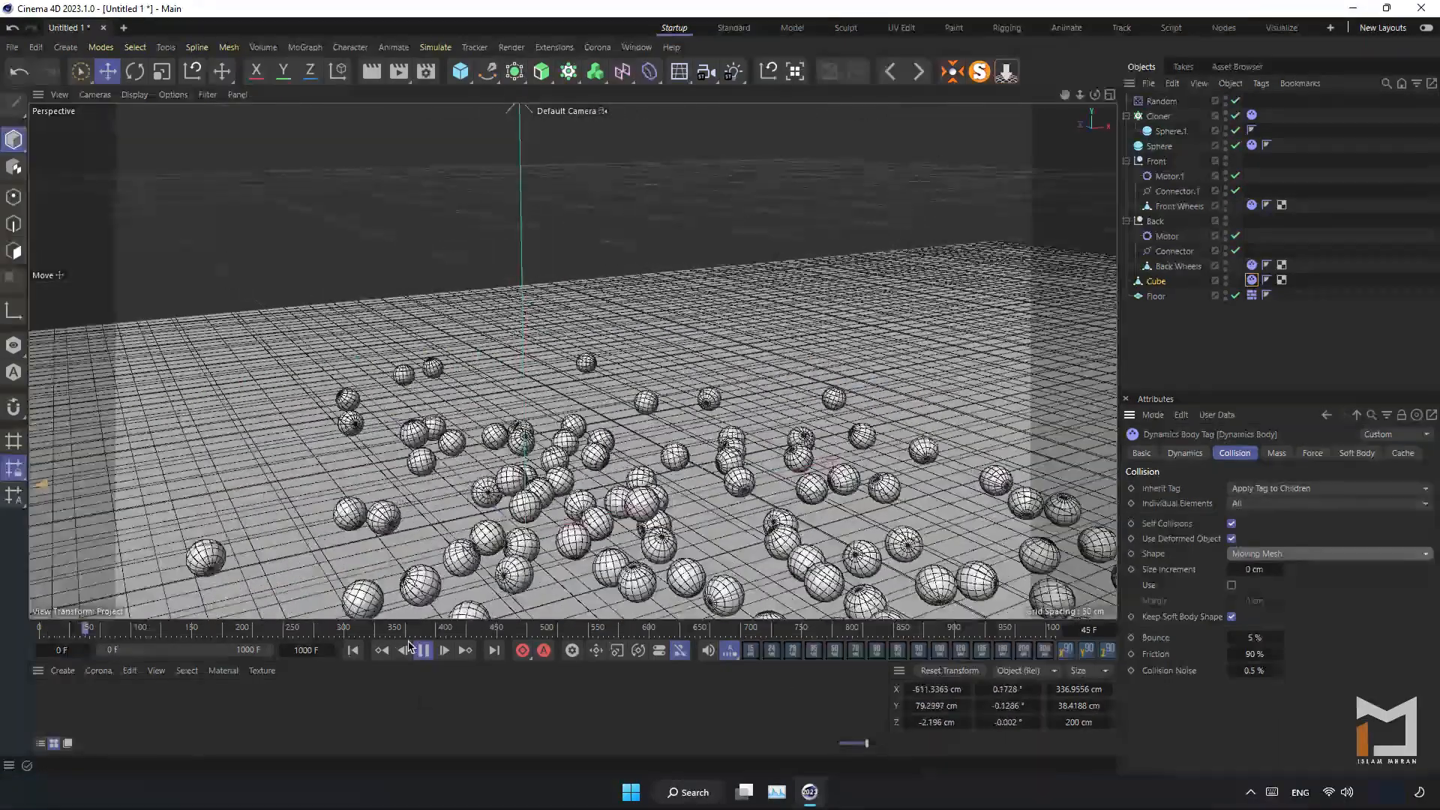
pyautogui.keyDown('alt'); pyautogui.moveTo(576, 430); pyautogui.dragTo(338, 517, button='right'); pyautogui.keyUp('alt')
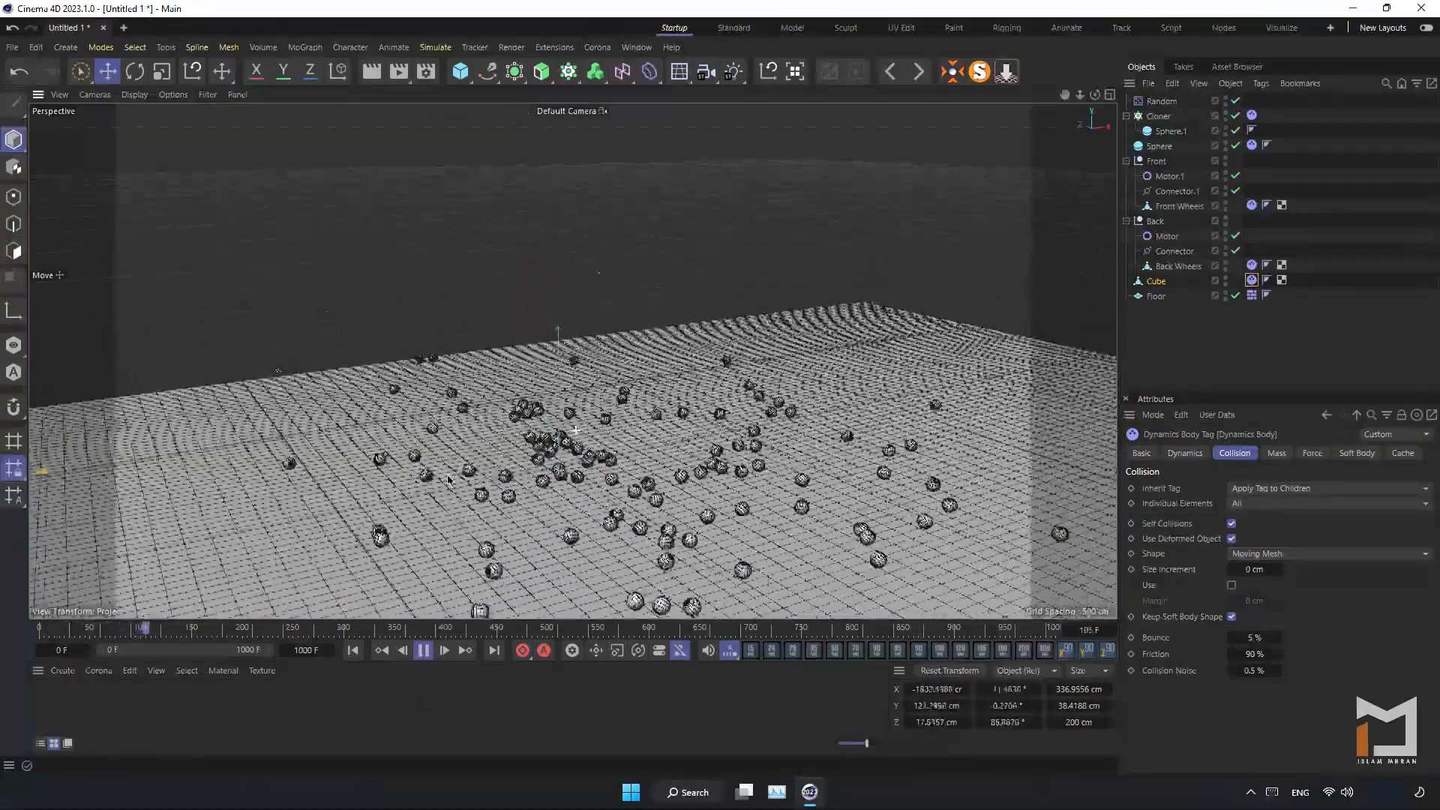
pyautogui.keyDown('alt'); pyautogui.moveTo(337, 518); pyautogui.dragTo(409, 511, button='middle'); pyautogui.keyUp('alt')
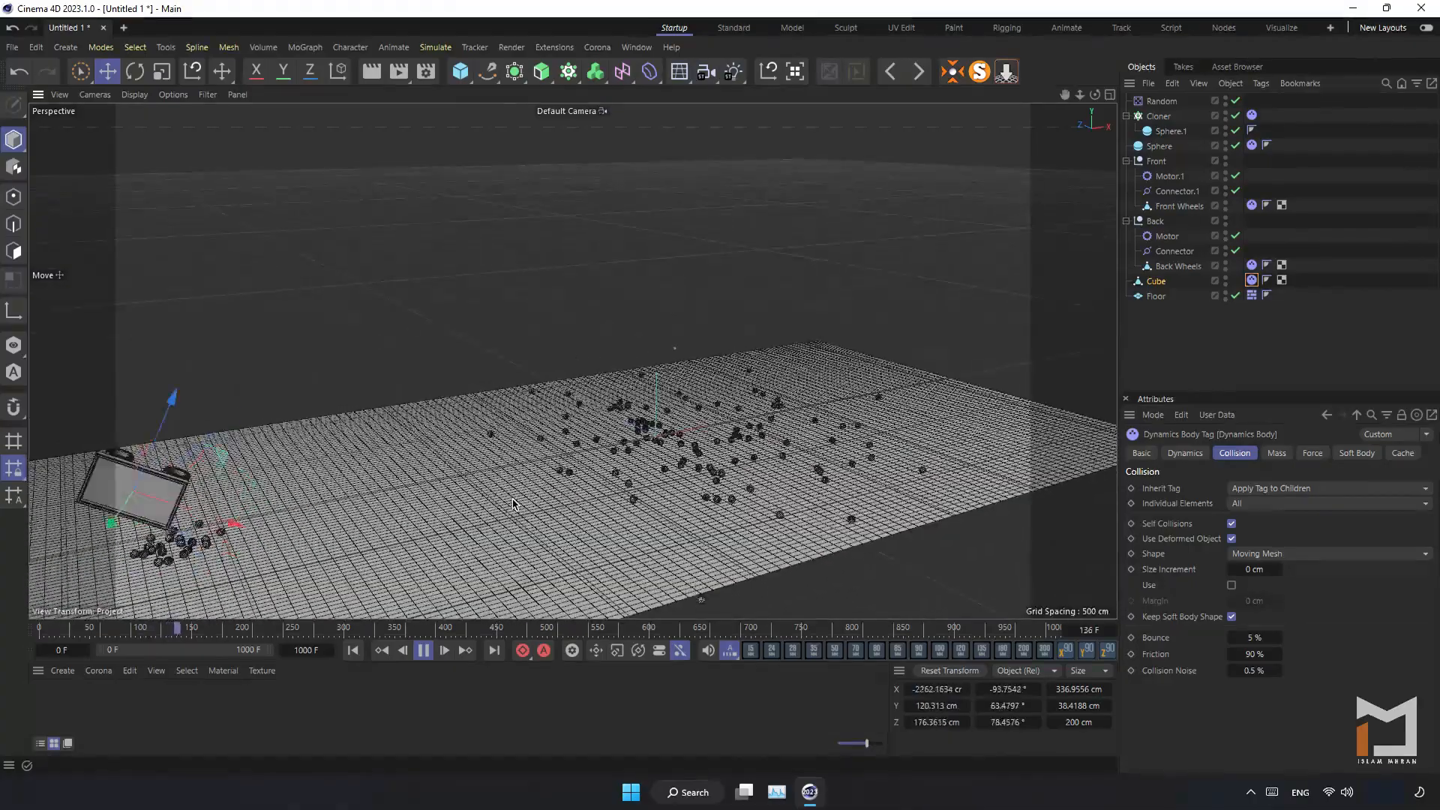
pyautogui.keyDown('alt'); pyautogui.moveTo(442, 548); pyautogui.dragTo(386, 600); pyautogui.keyUp('alt')
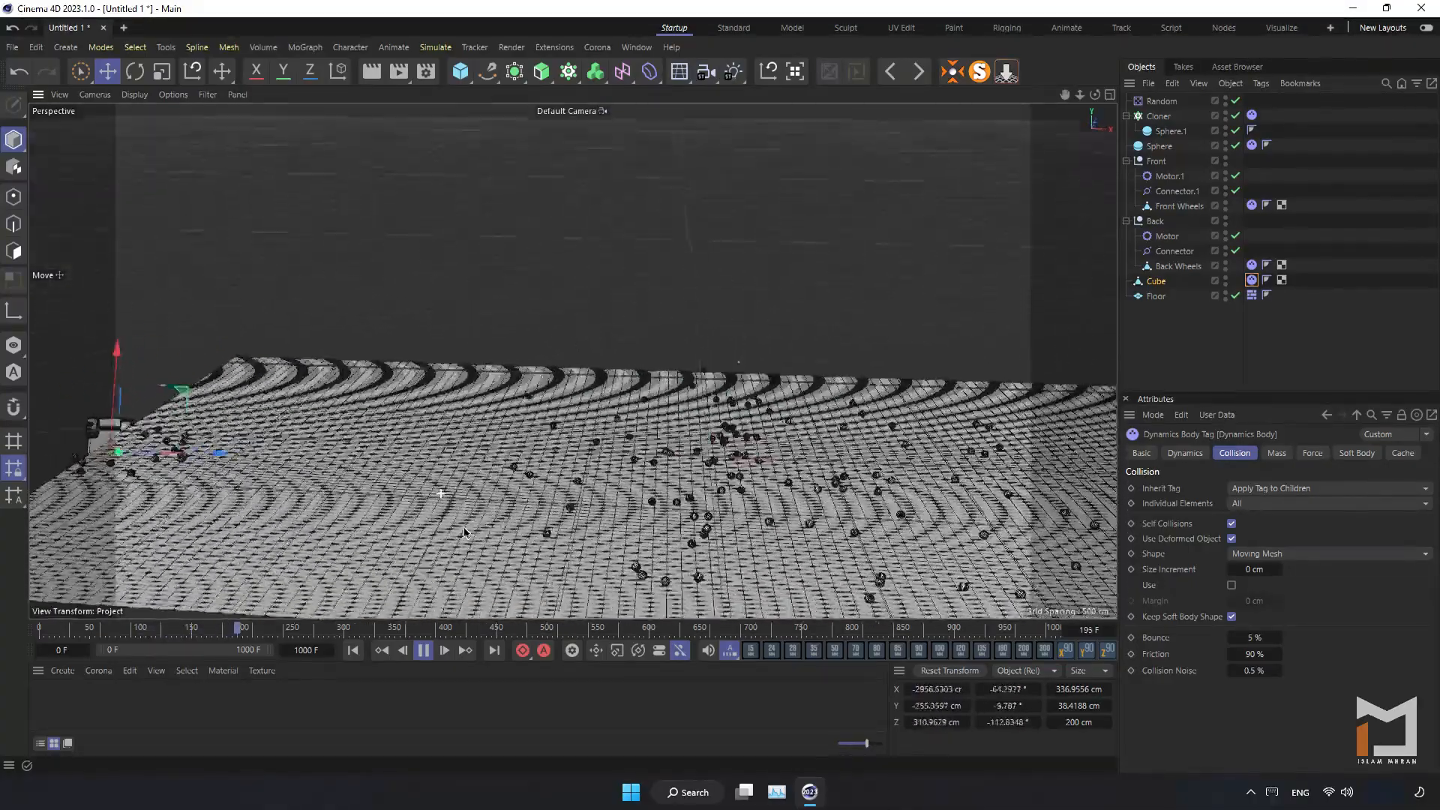
pyautogui.click(377, 651)
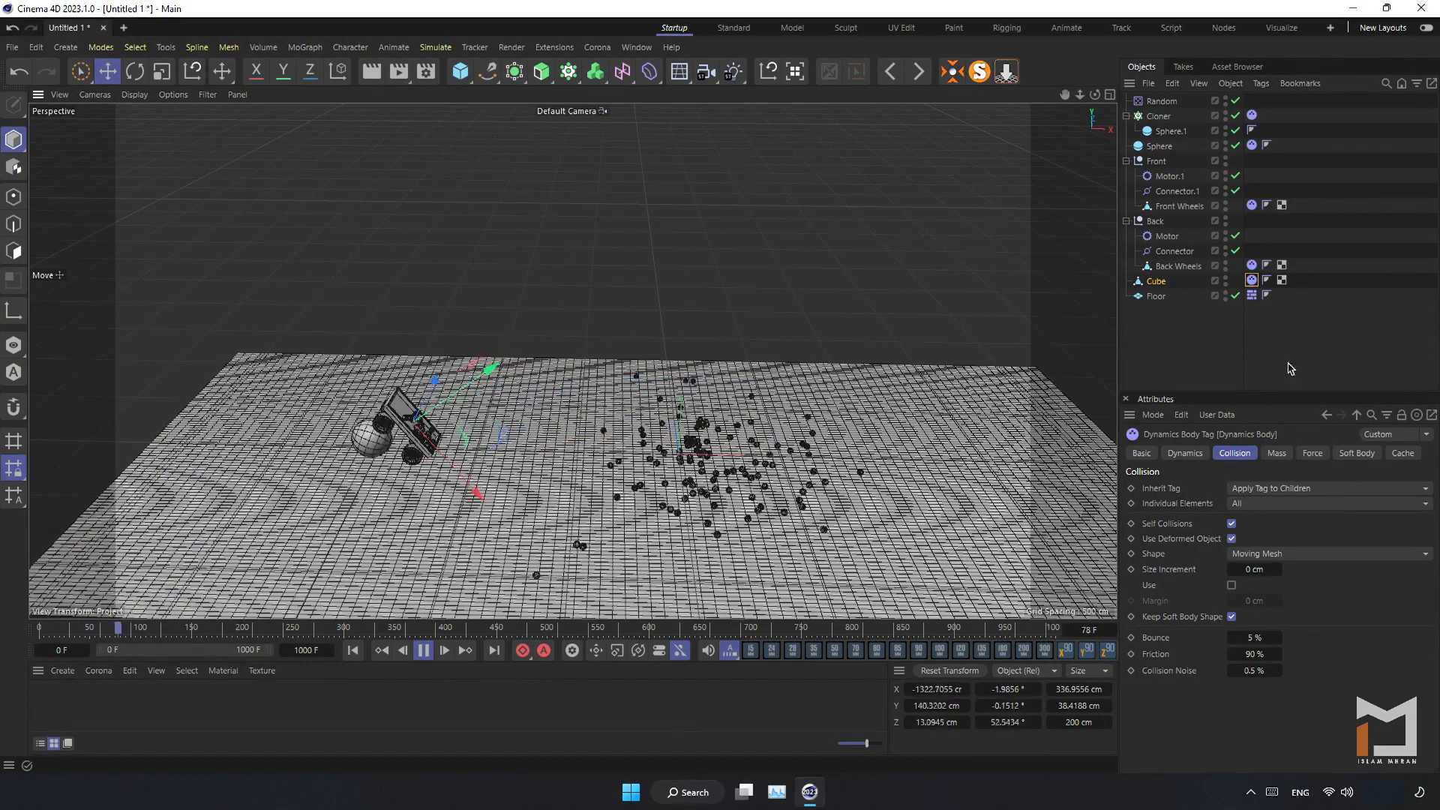
# - Set the custom density of the Cloner's Dynamics Body tag to 10000 and replay the simulation from the start
pyautogui.click(1163, 131)
pyautogui.click(1160, 117)
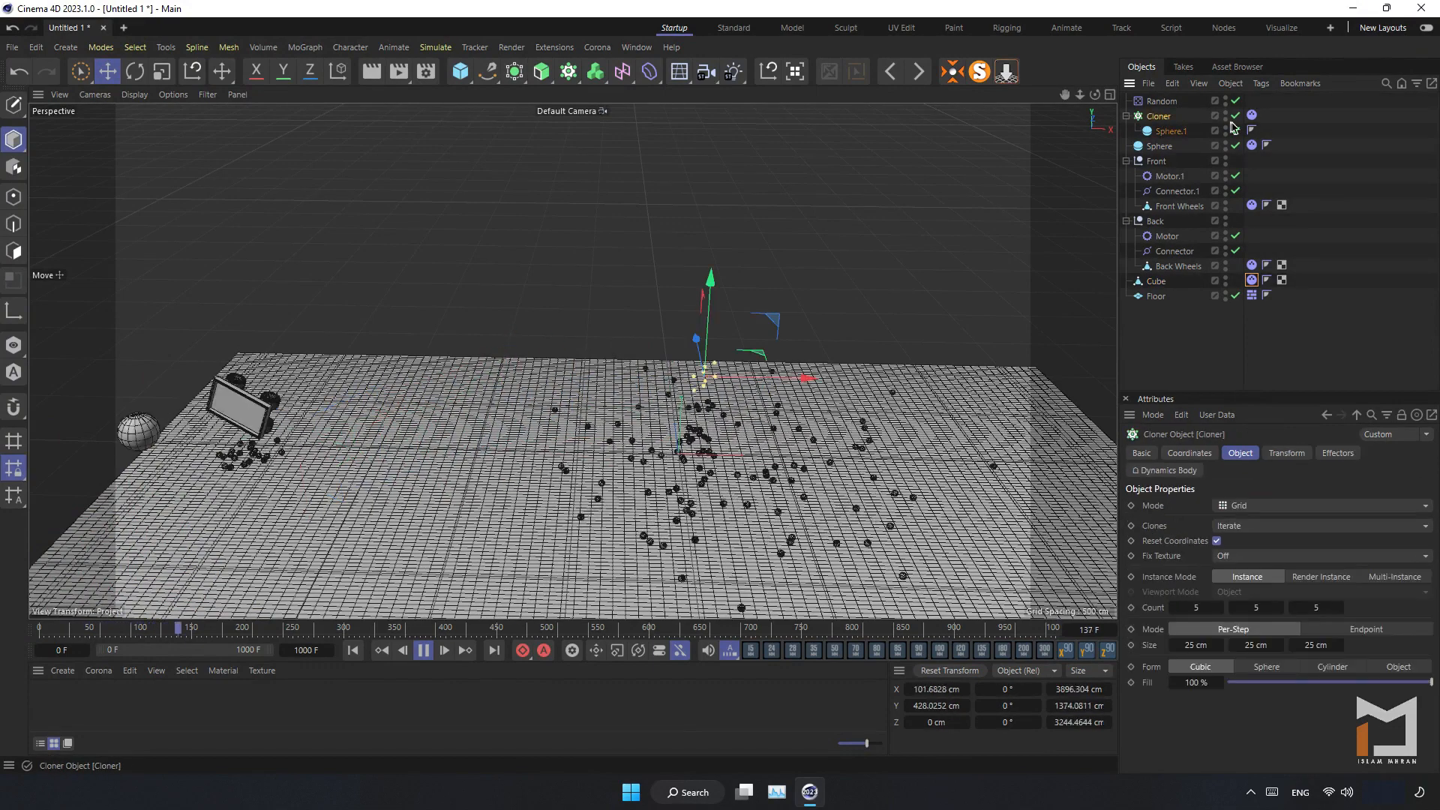
pyautogui.click(1252, 115)
pyautogui.click(1276, 453)
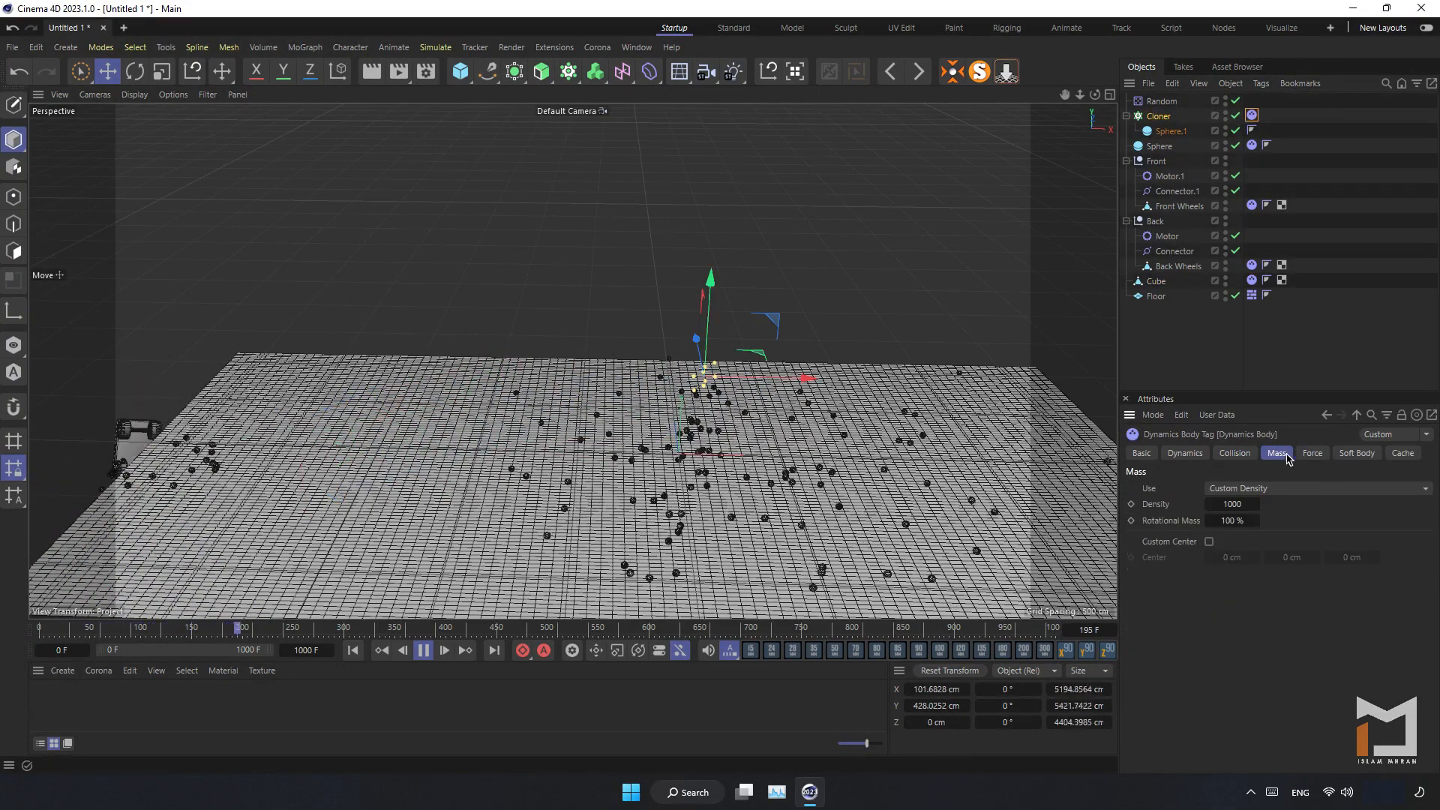
pyautogui.click(1237, 504)
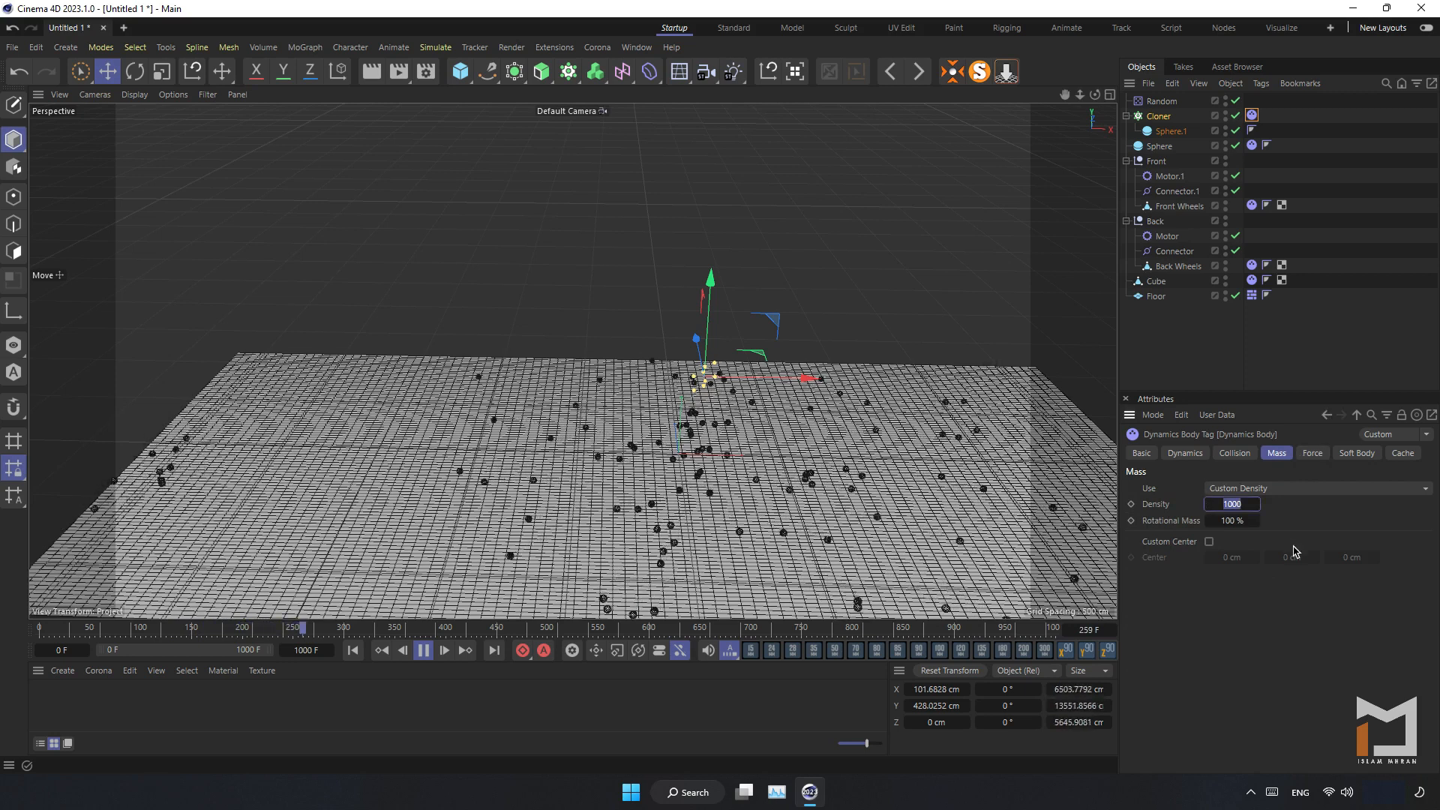
pyautogui.write('10')
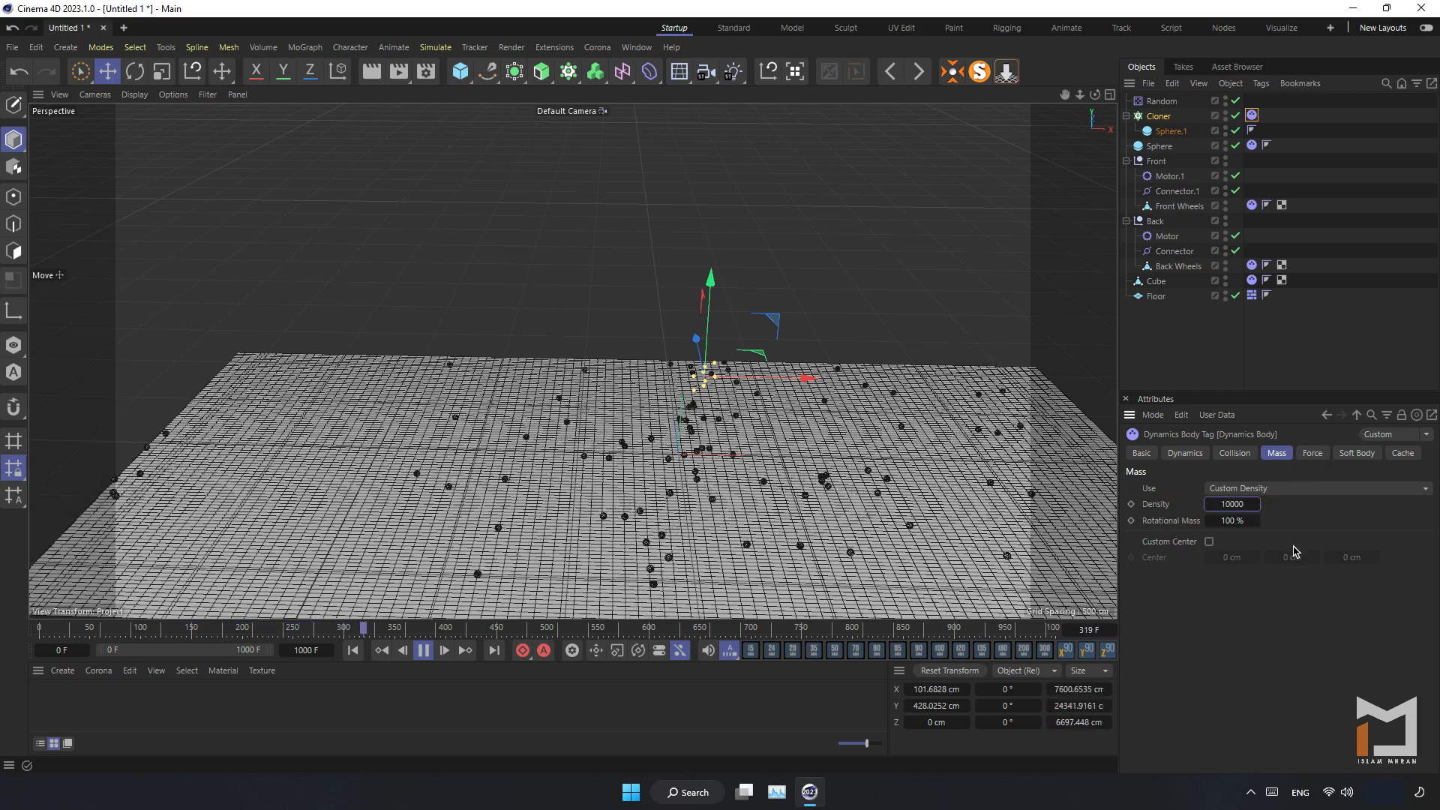
pyautogui.click(353, 650)
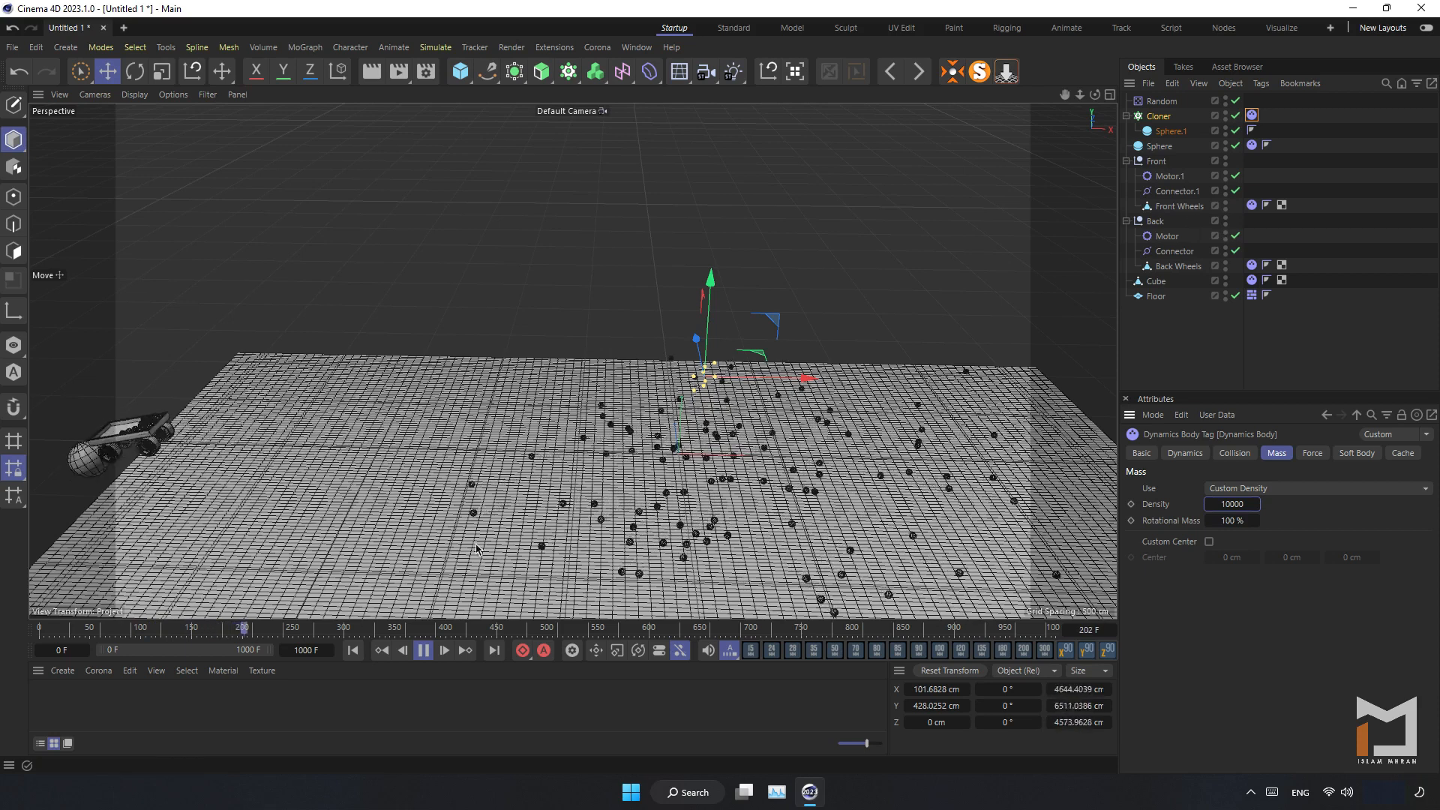
pyautogui.click(423, 651)
# - Rewind the animation and set the custom density of the vehicle body's and both wheel pairs' Dynamics Body tags to 50
pyautogui.click(354, 650)
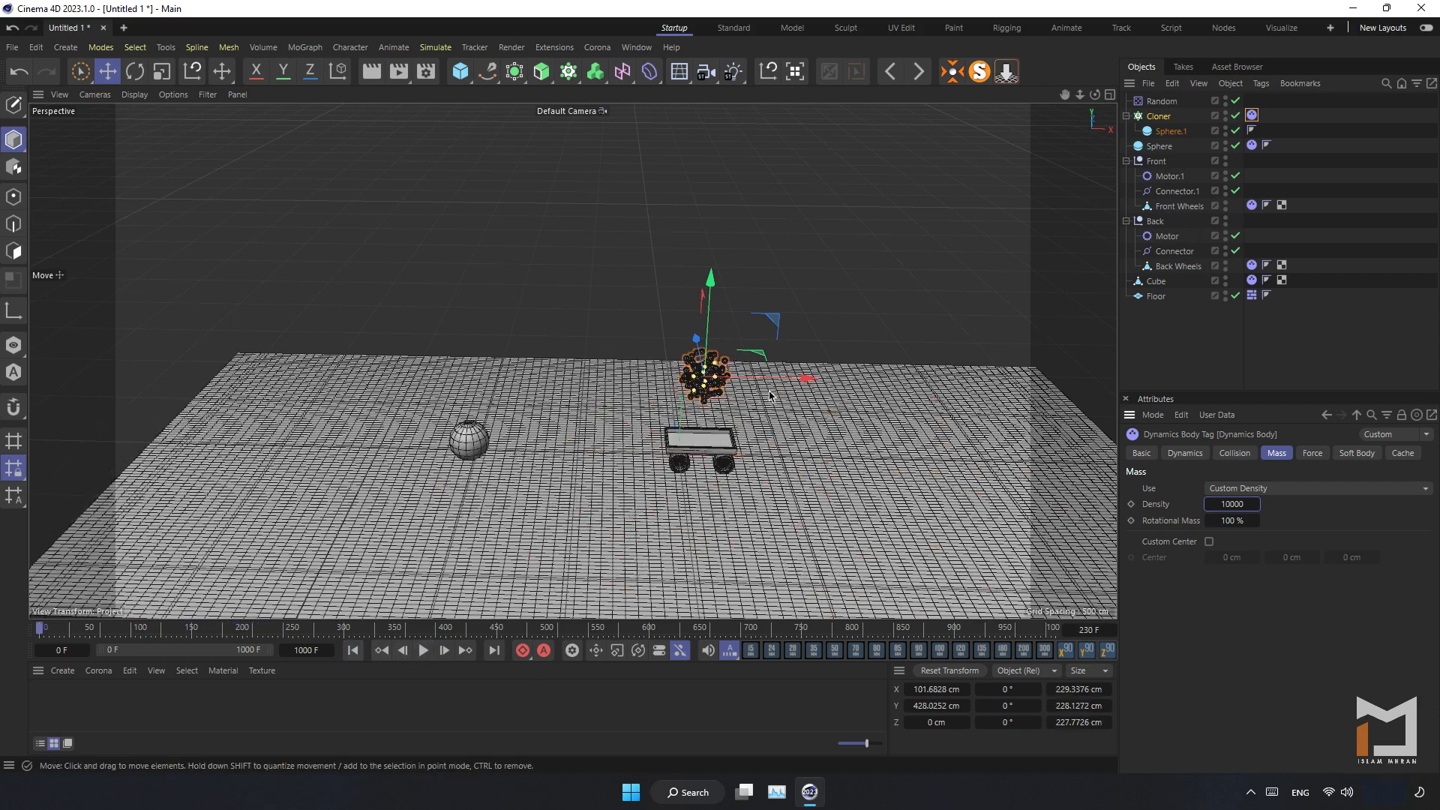
pyautogui.click(1157, 282)
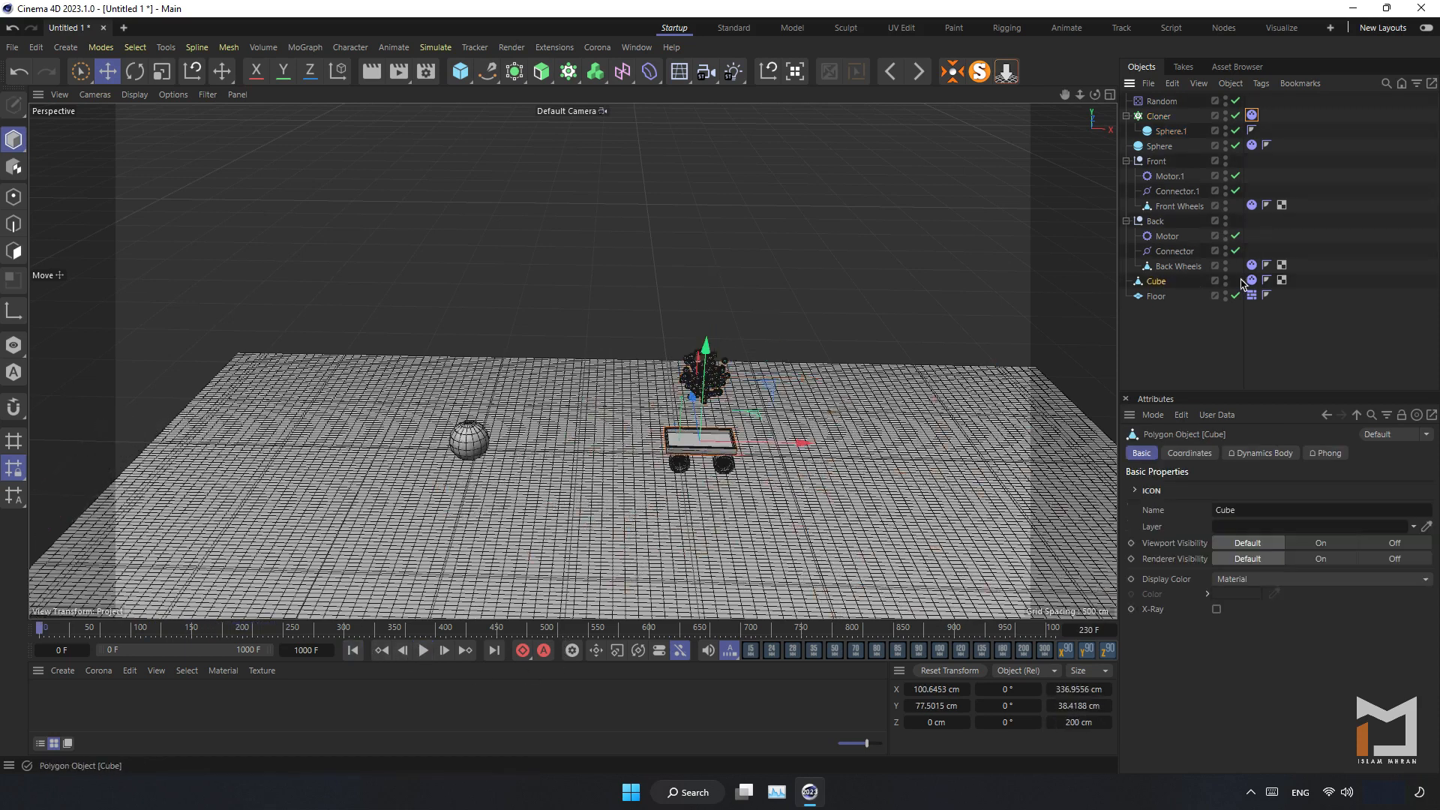
pyautogui.click(1251, 280)
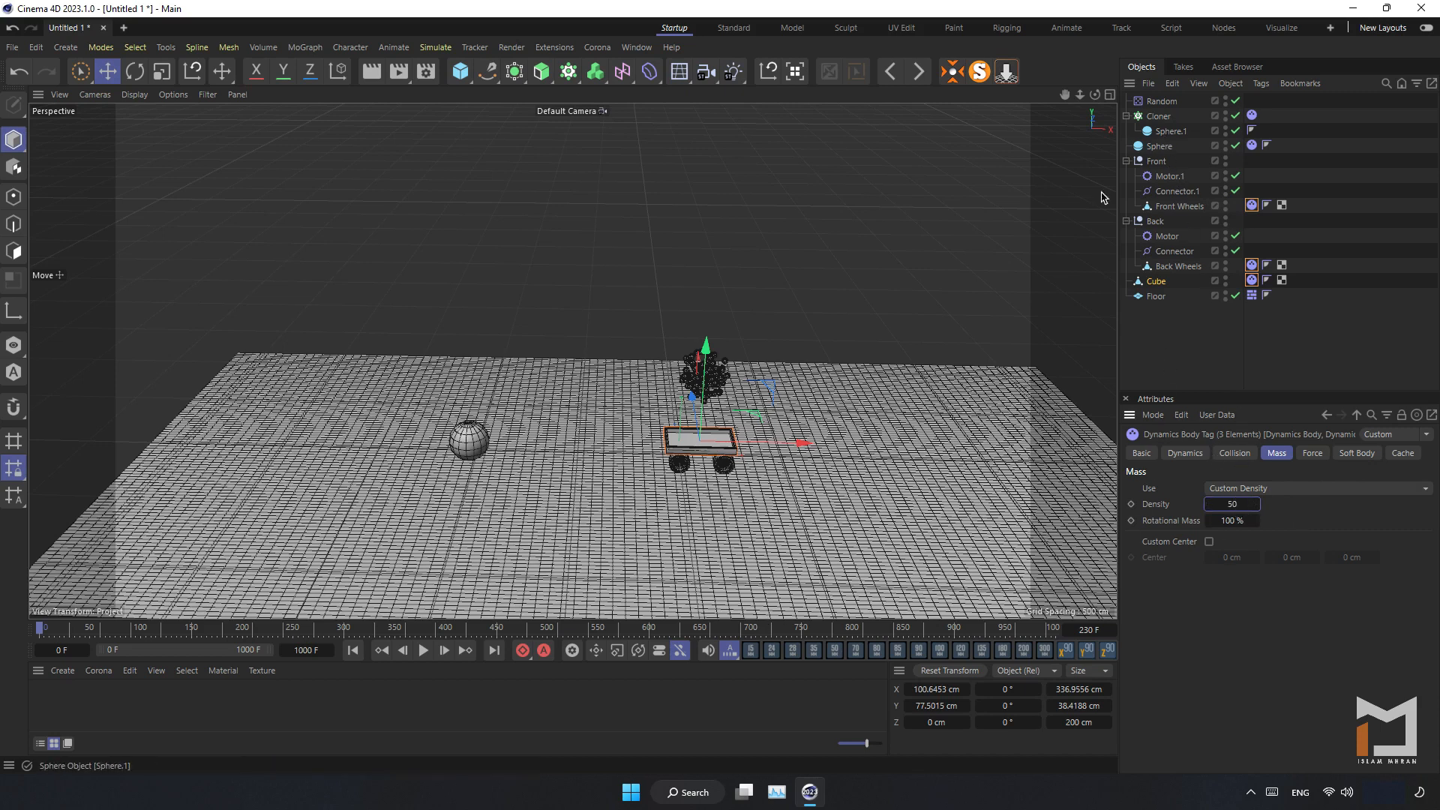
# - Disable the large 100 cm sphere and replay the simulation to check how the vehicle carries the small spheres
pyautogui.click(474, 441)
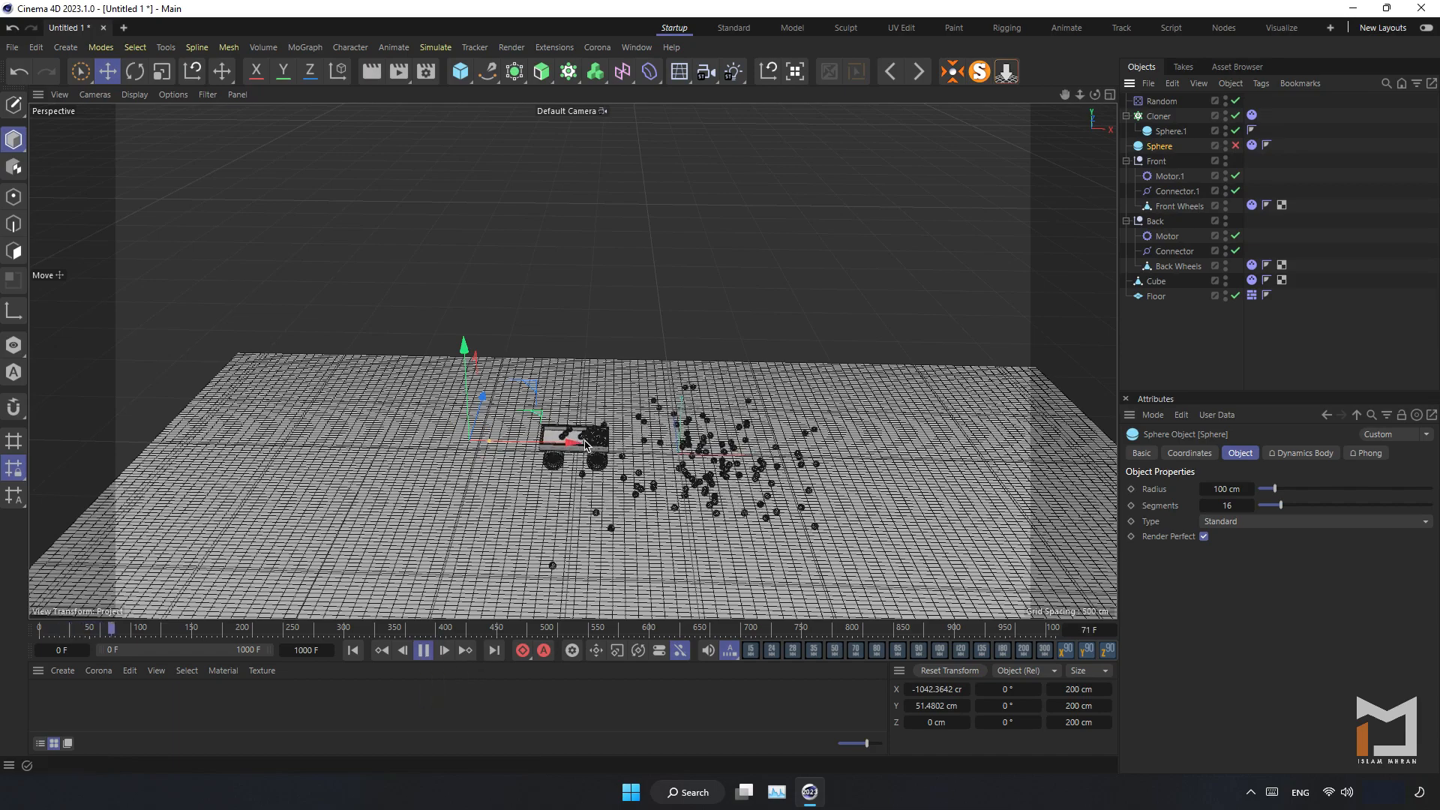
pyautogui.scroll(5, 474, 442)
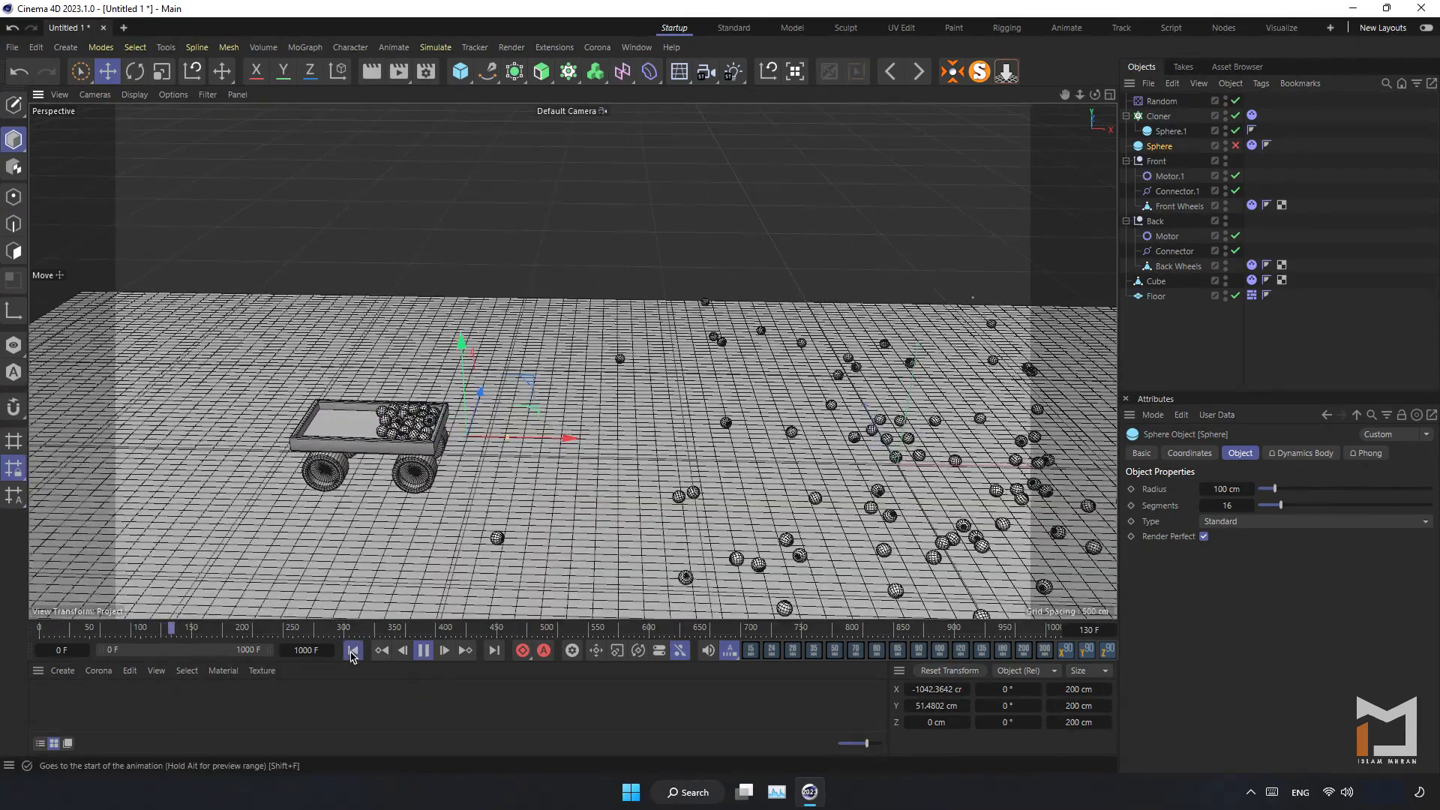
pyautogui.click(352, 649)
pyautogui.click(424, 651)
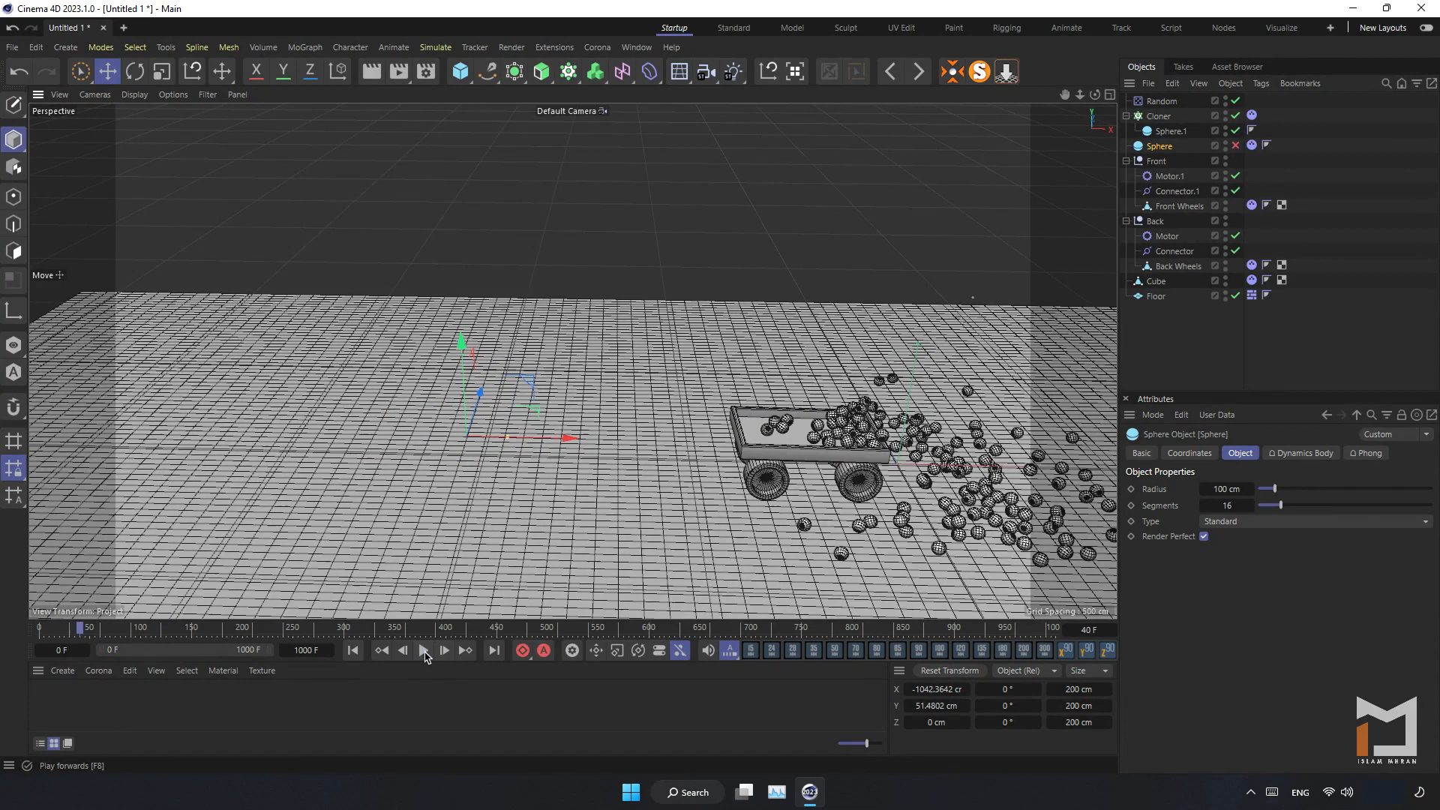
pyautogui.click(353, 650)
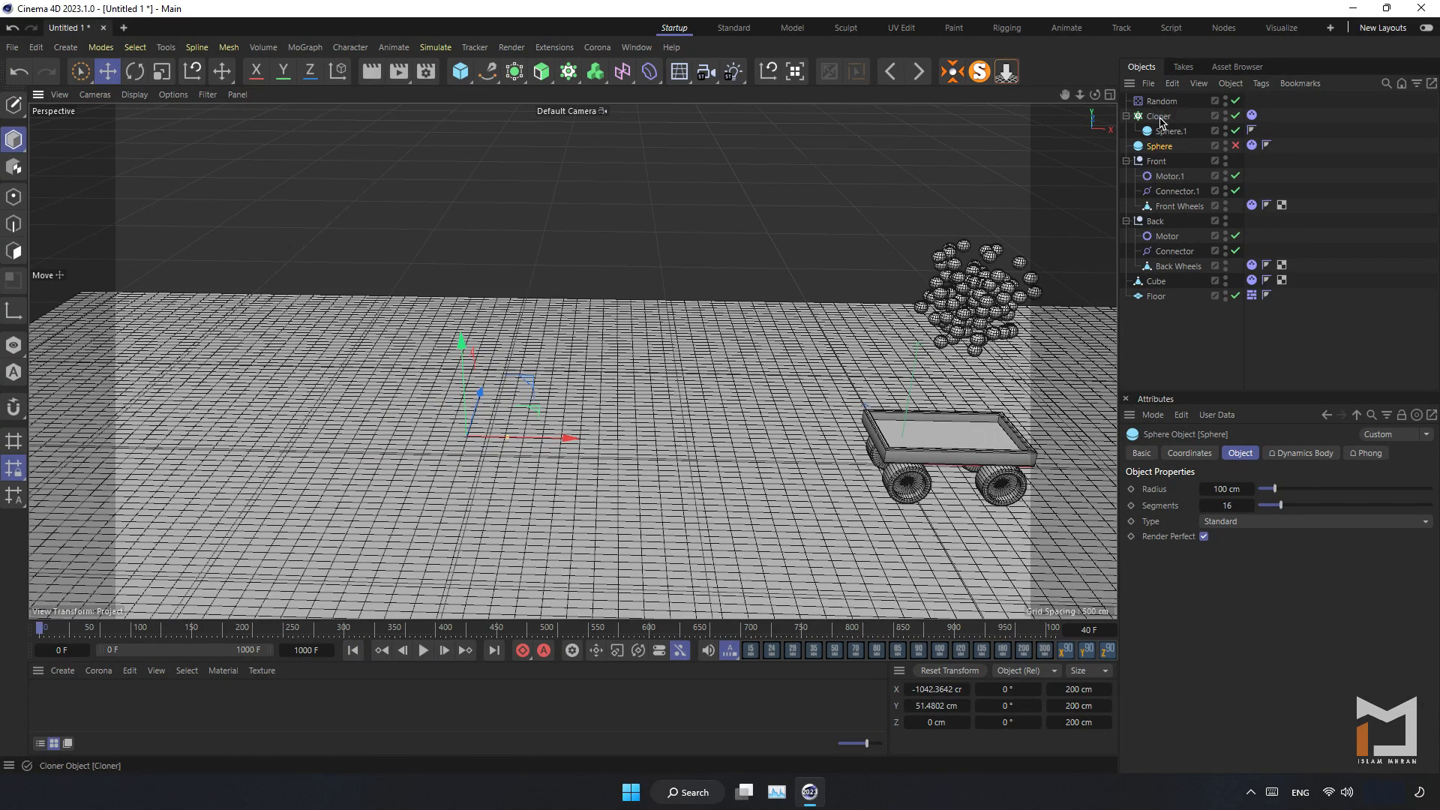
# - Nest the Random effector inside the Cloner, move the Cloner to about -75.7 cm on X, and play the simulation
pyautogui.moveTo(1166, 124); pyautogui.dragTo(1140, 105)
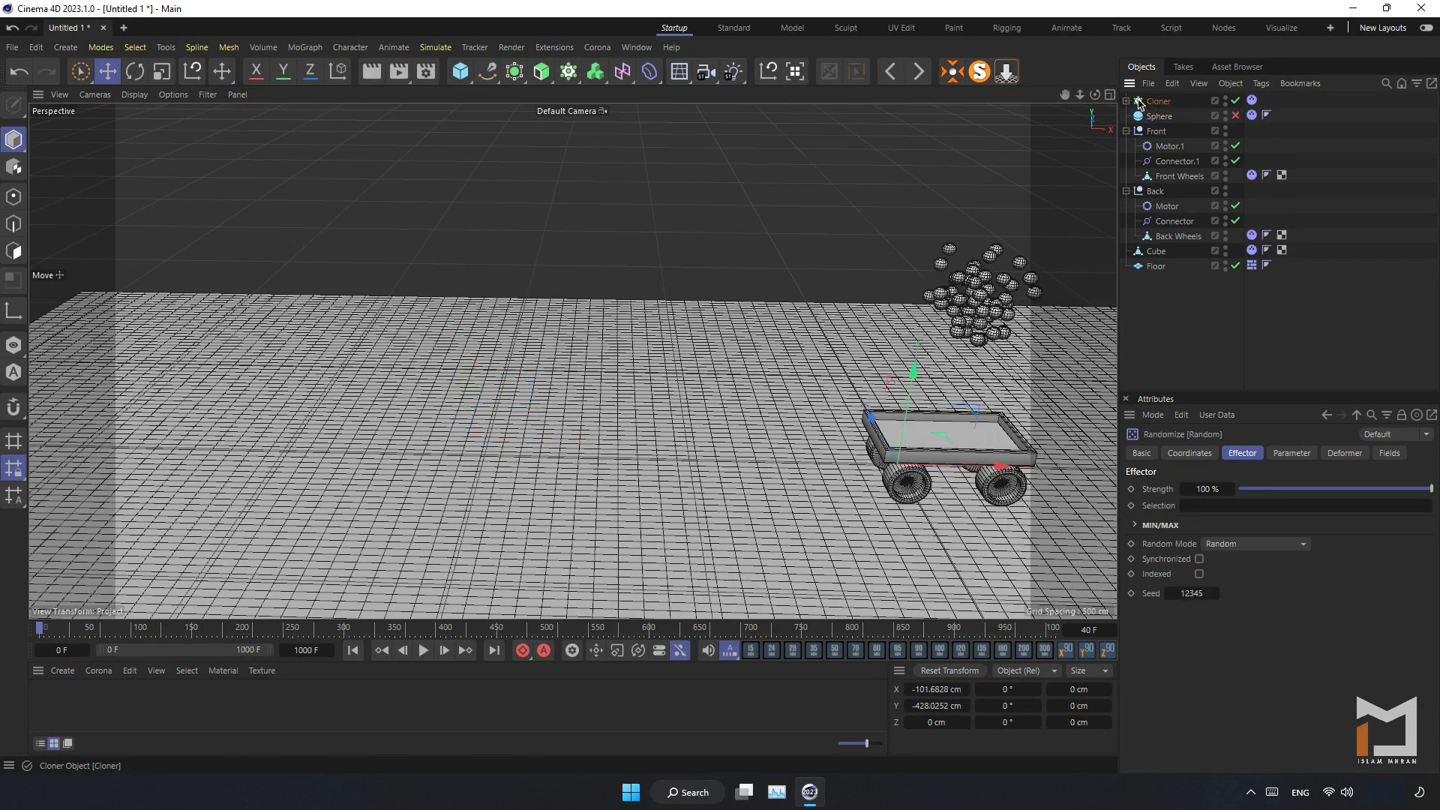
pyautogui.click(1158, 102)
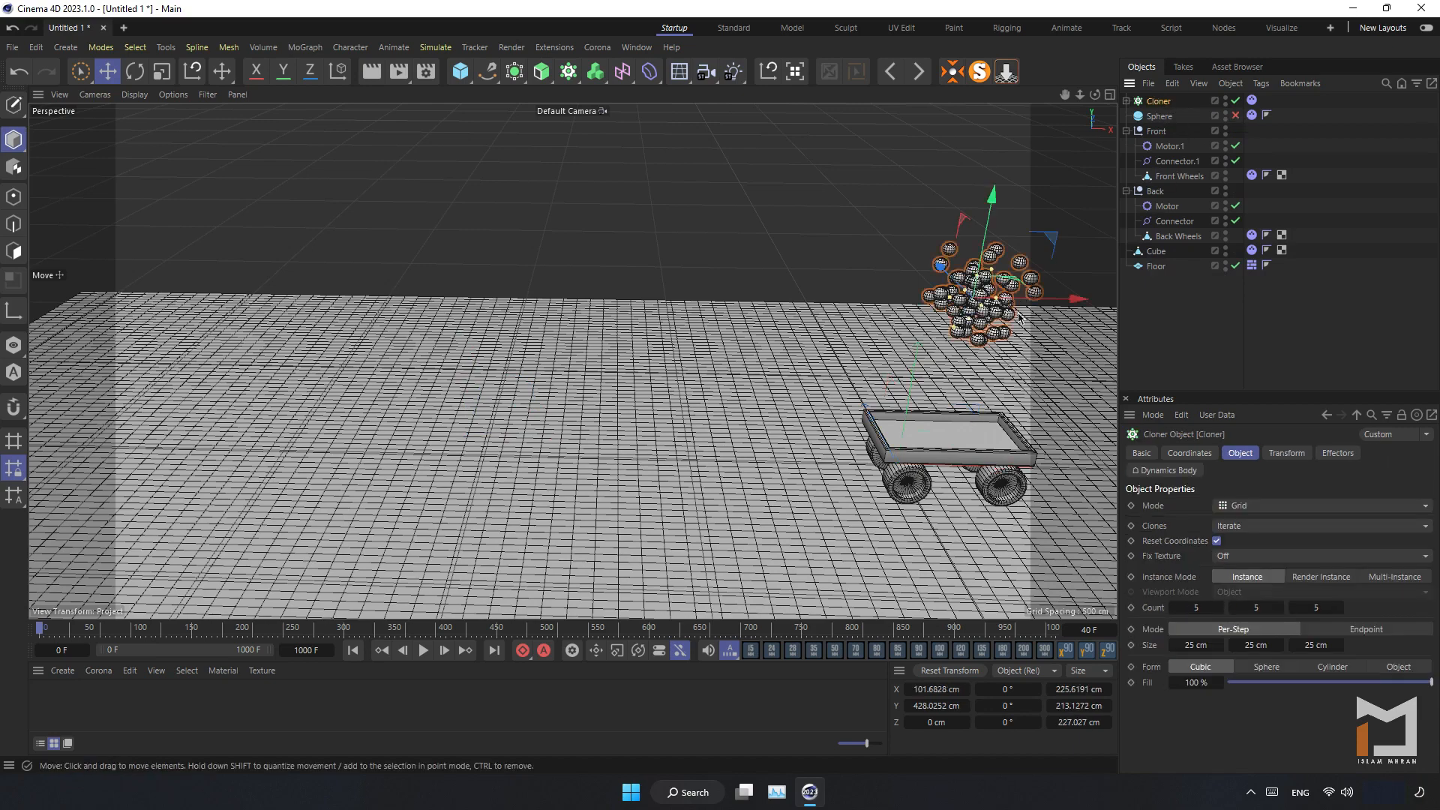
pyautogui.moveTo(1064, 307); pyautogui.dragTo(981, 309)
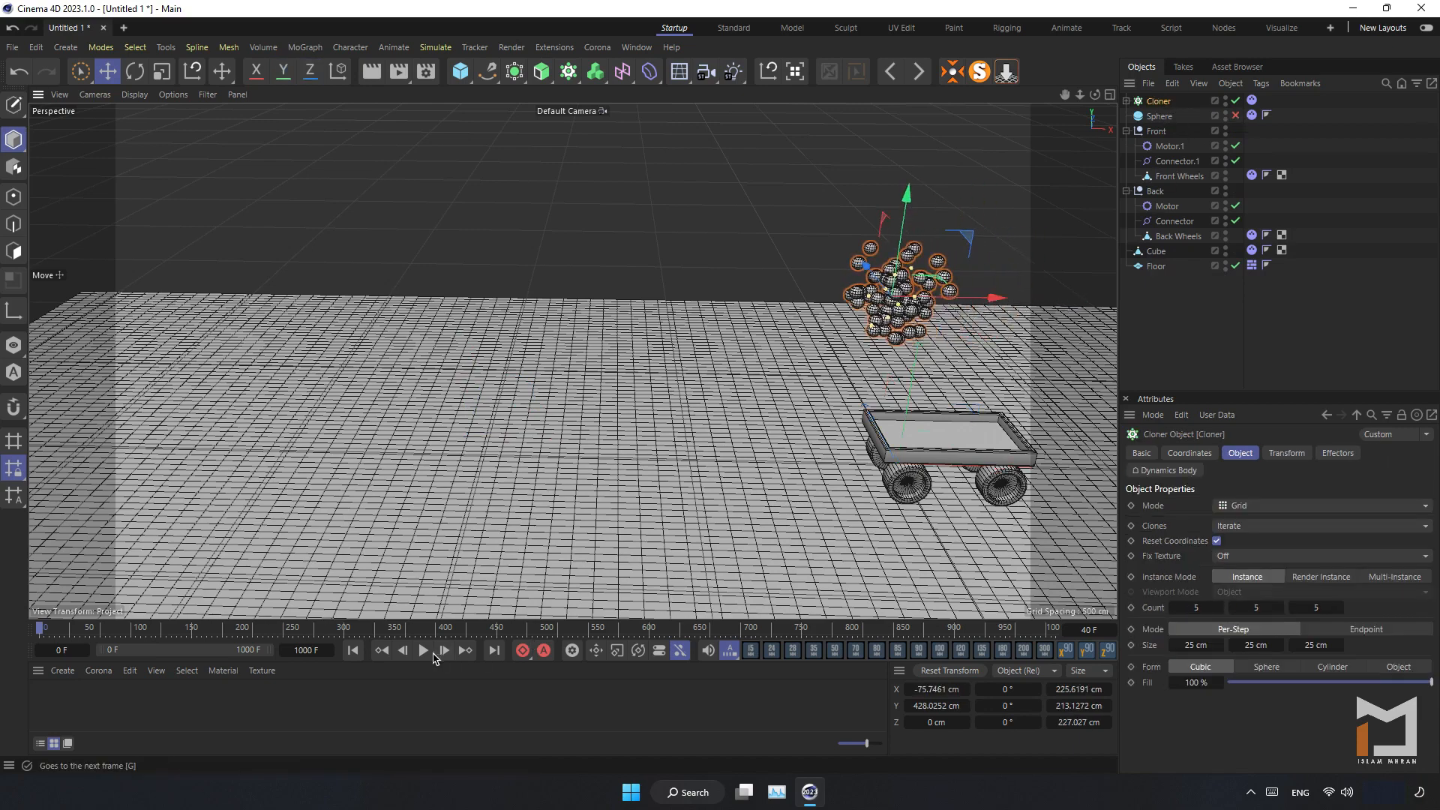
pyautogui.click(426, 651)
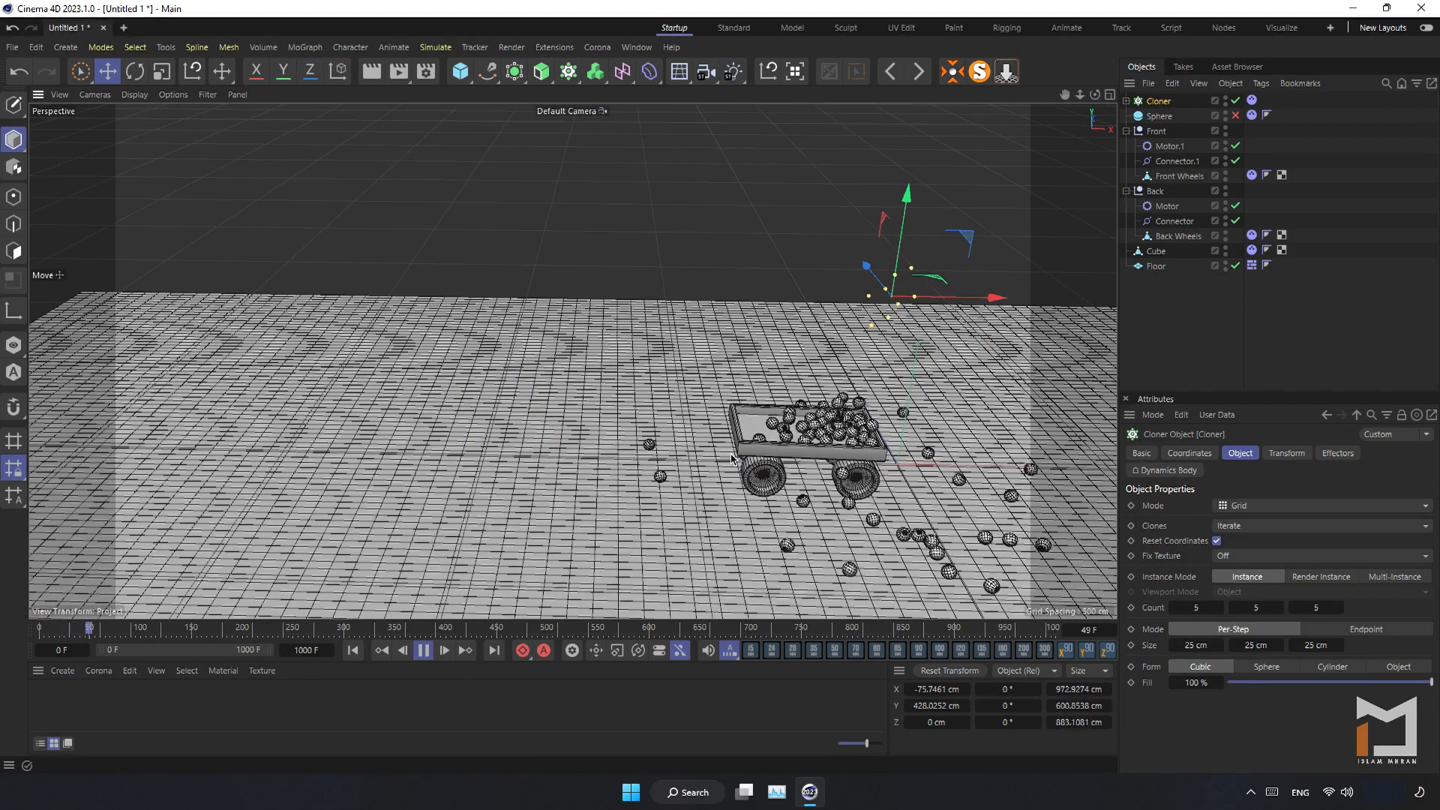
# - Replay the simulation from the start to examine how the vehicle drives and carries the spheres, and return to frame 0
pyautogui.keyDown('alt'); pyautogui.moveTo(731, 455); pyautogui.dragTo(518, 458); pyautogui.keyUp('alt')
pyautogui.scroll(1, 594, 429)
pyautogui.keyDown('alt'); pyautogui.moveTo(391, 464); pyautogui.dragTo(173, 409, button='right'); pyautogui.keyUp('alt')
pyautogui.keyDown('alt'); pyautogui.moveTo(173, 409); pyautogui.dragTo(572, 360, button='middle'); pyautogui.keyUp('alt')
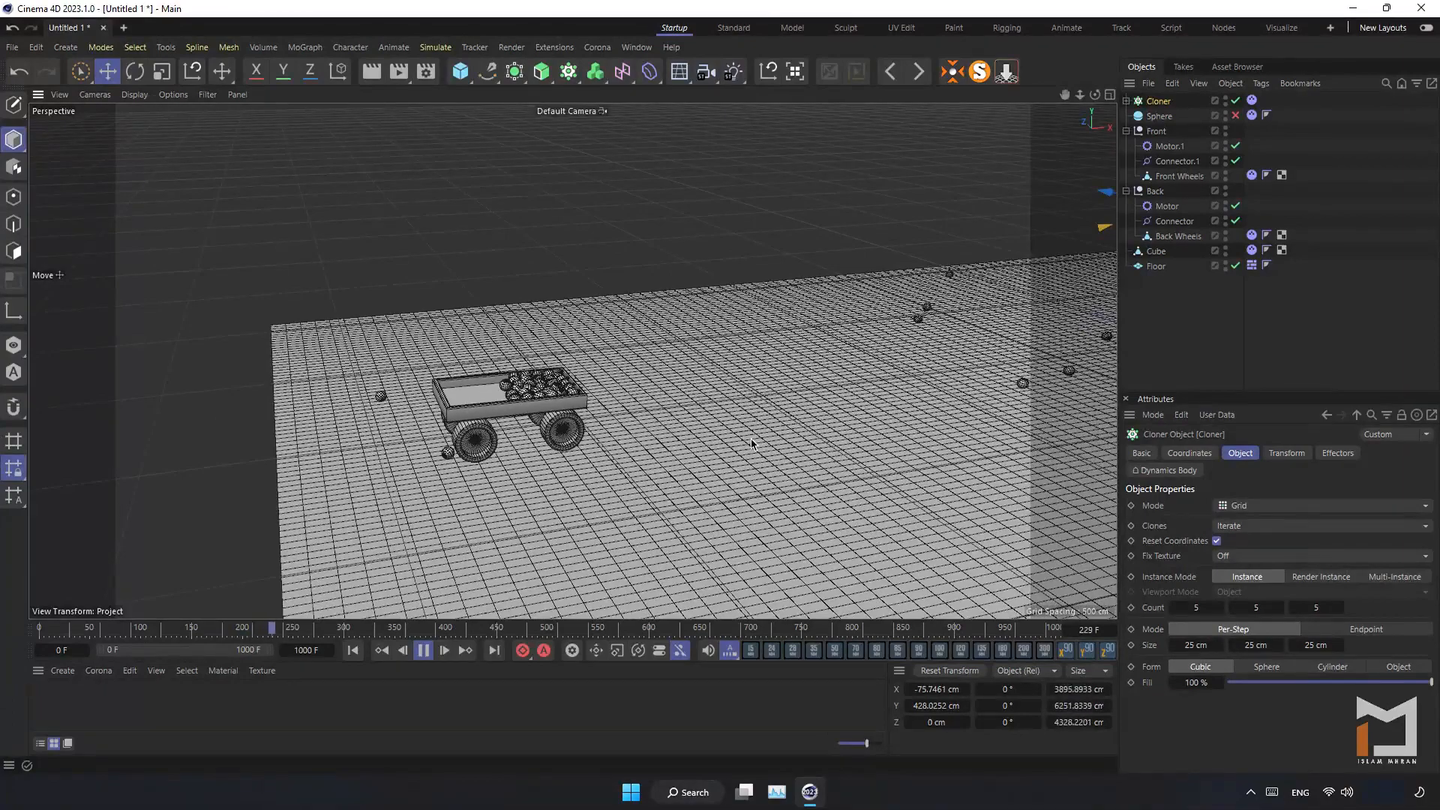
pyautogui.click(352, 650)
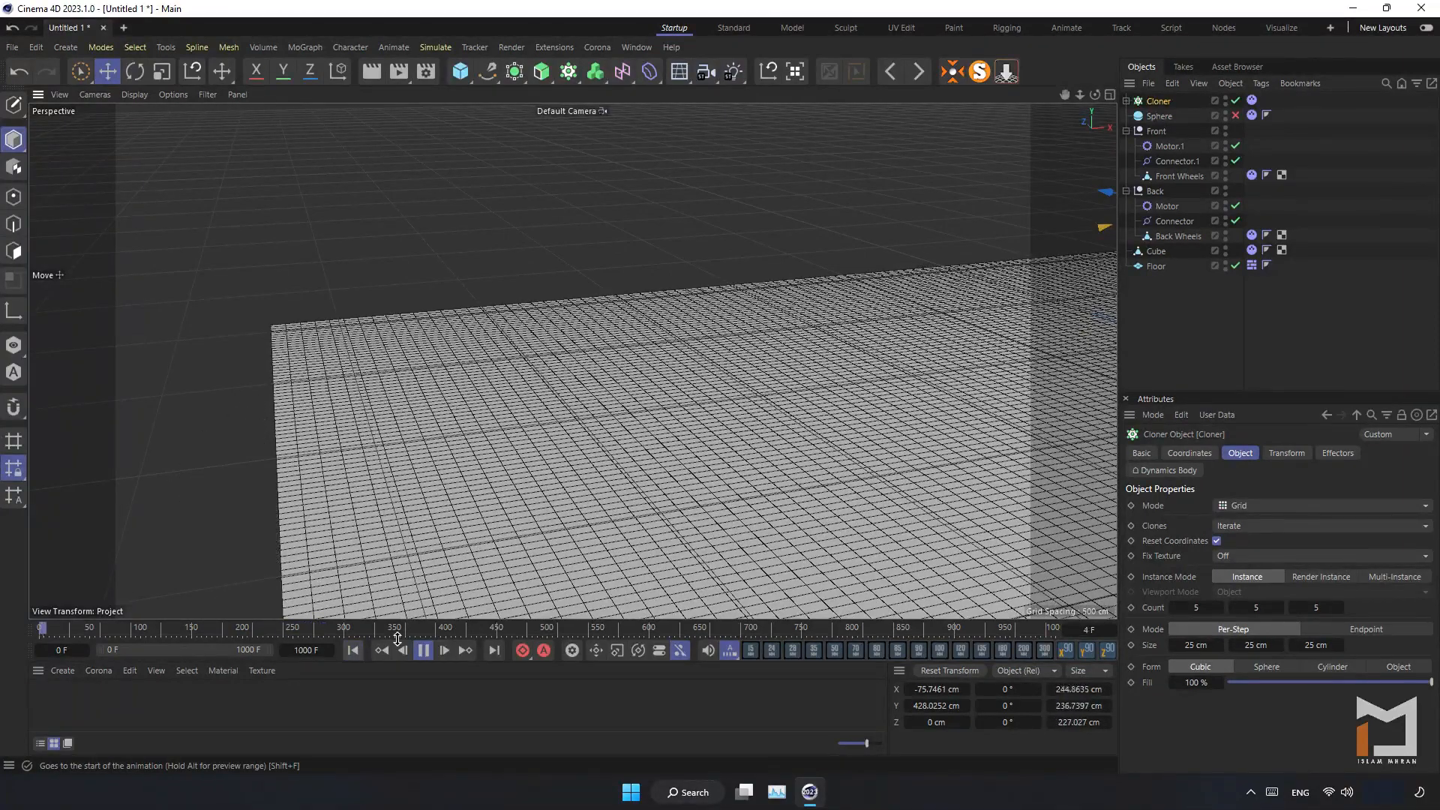
pyautogui.keyDown('alt'); pyautogui.moveTo(929, 428); pyautogui.dragTo(870, 445, button='right'); pyautogui.keyUp('alt')
pyautogui.keyDown('alt'); pyautogui.moveTo(870, 445); pyautogui.dragTo(770, 437, button='middle'); pyautogui.keyUp('alt')
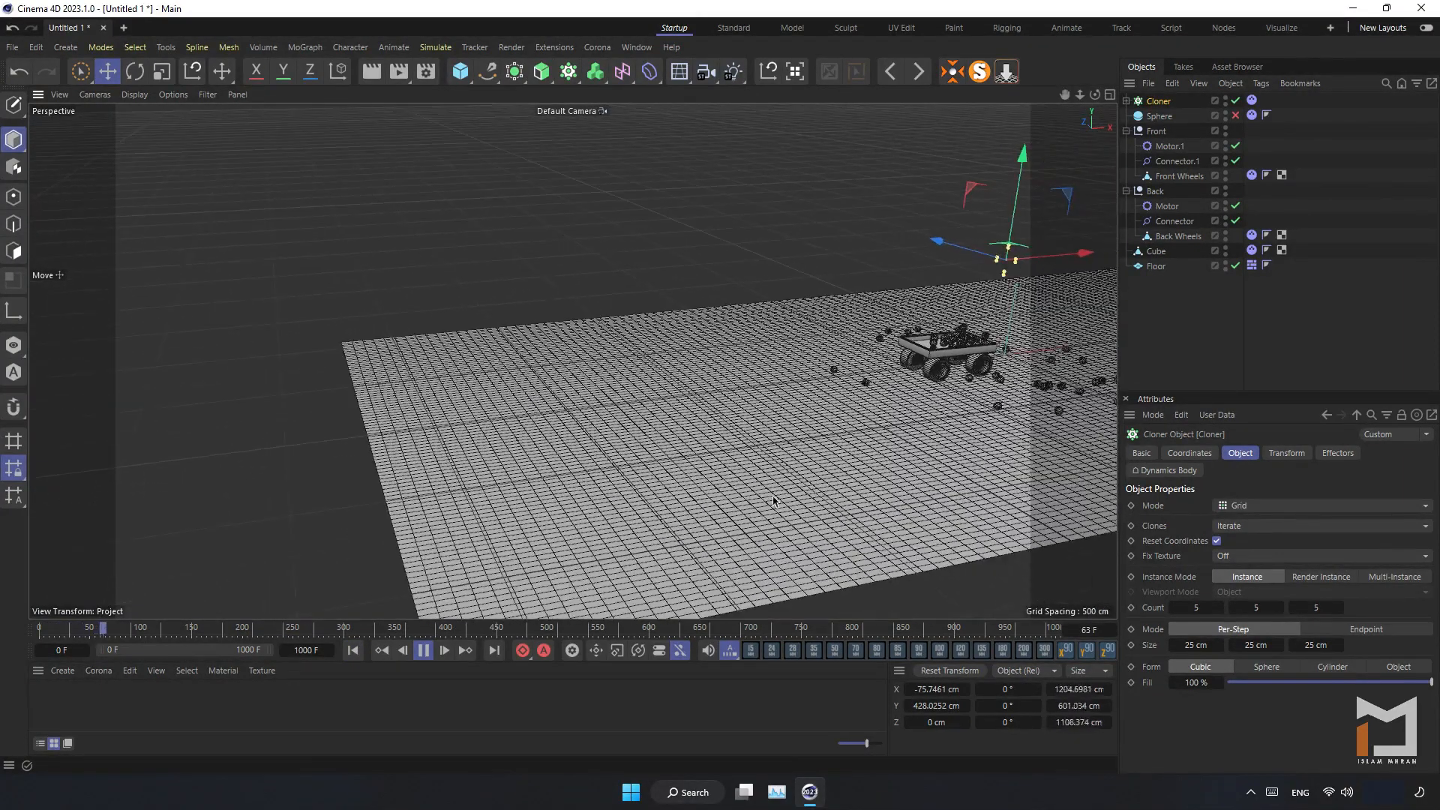
pyautogui.click(423, 650)
pyautogui.click(352, 650)
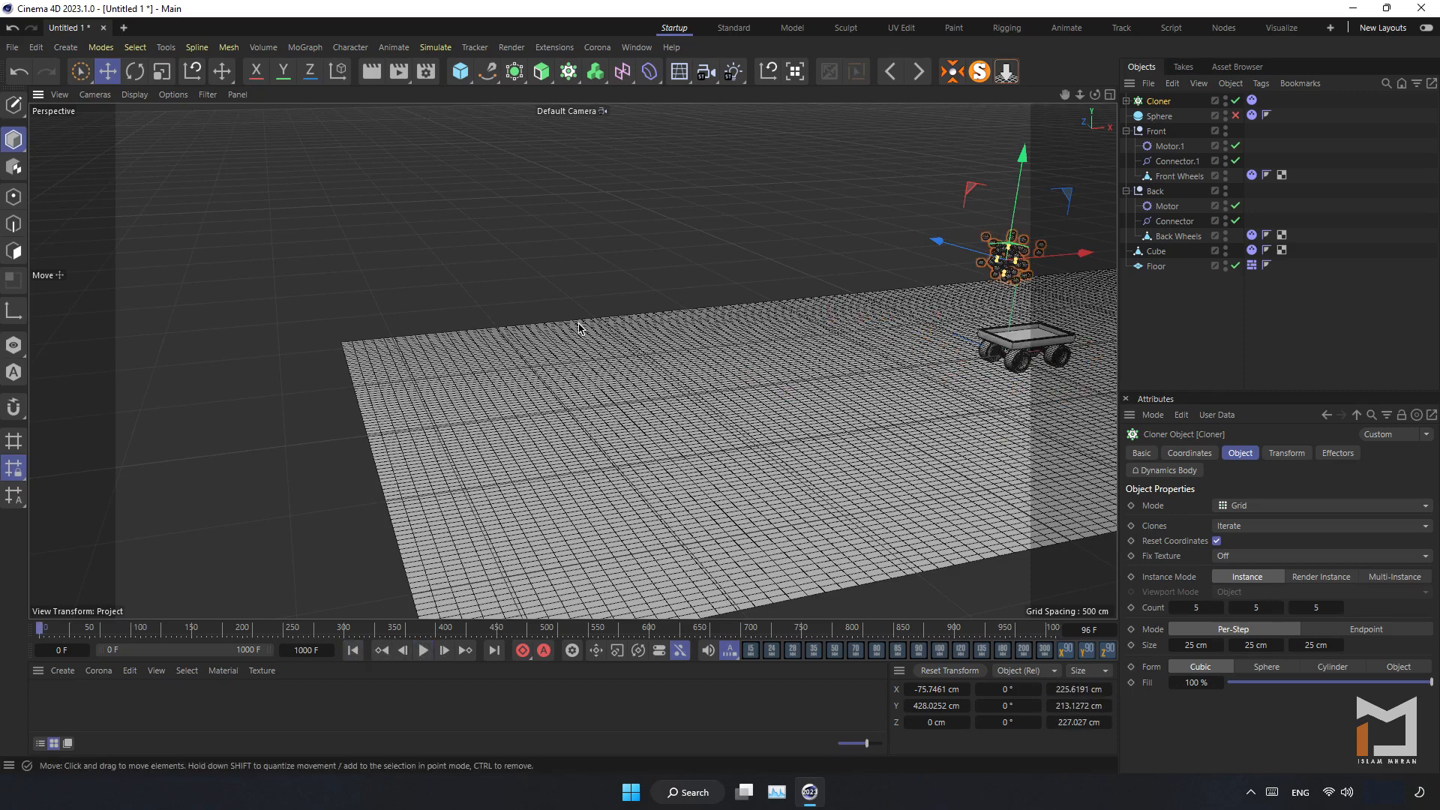
# - Add an extruded MoGraph Text object and move it ahead of the vehicle to about -1756 cm on X
pyautogui.click(542, 73)
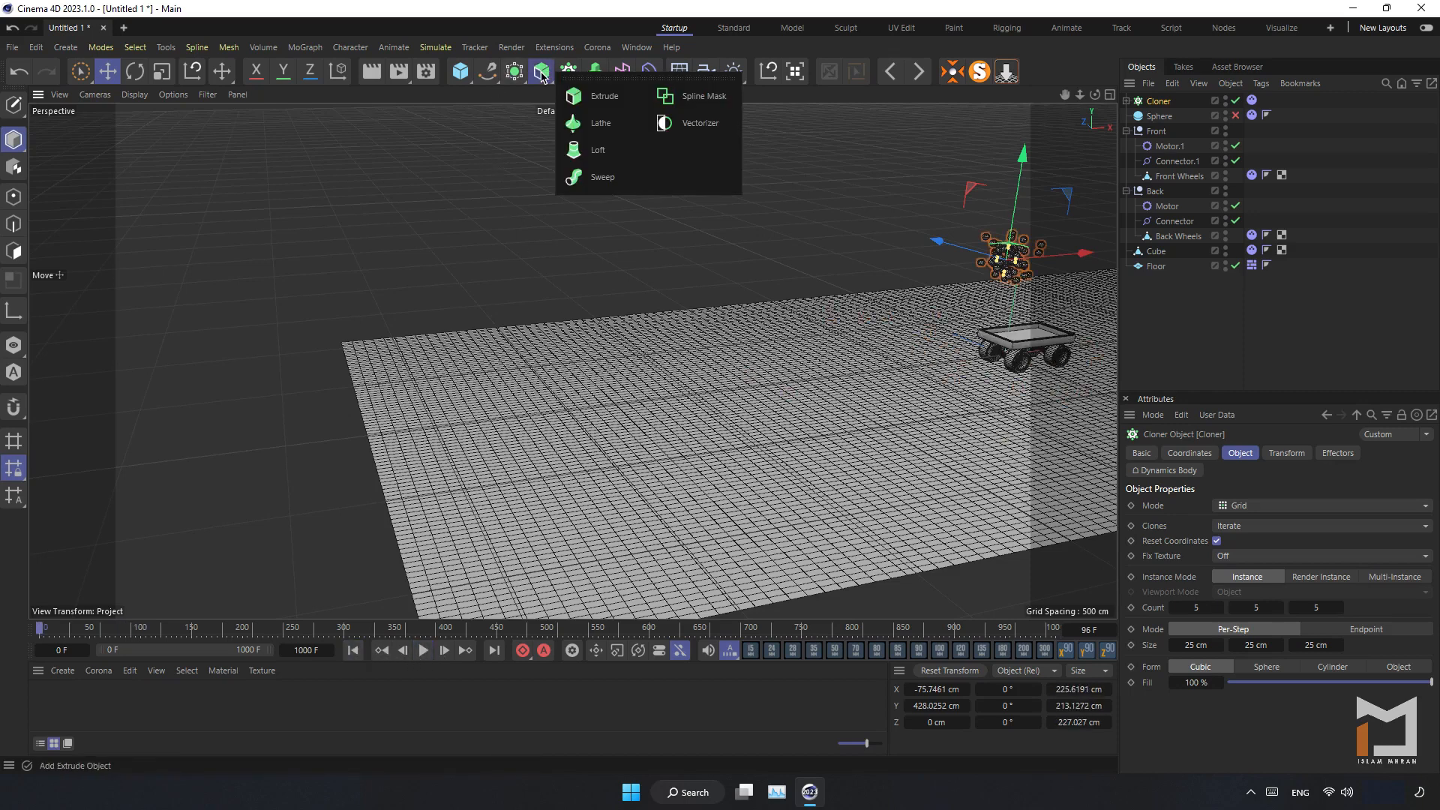
pyautogui.click(568, 72)
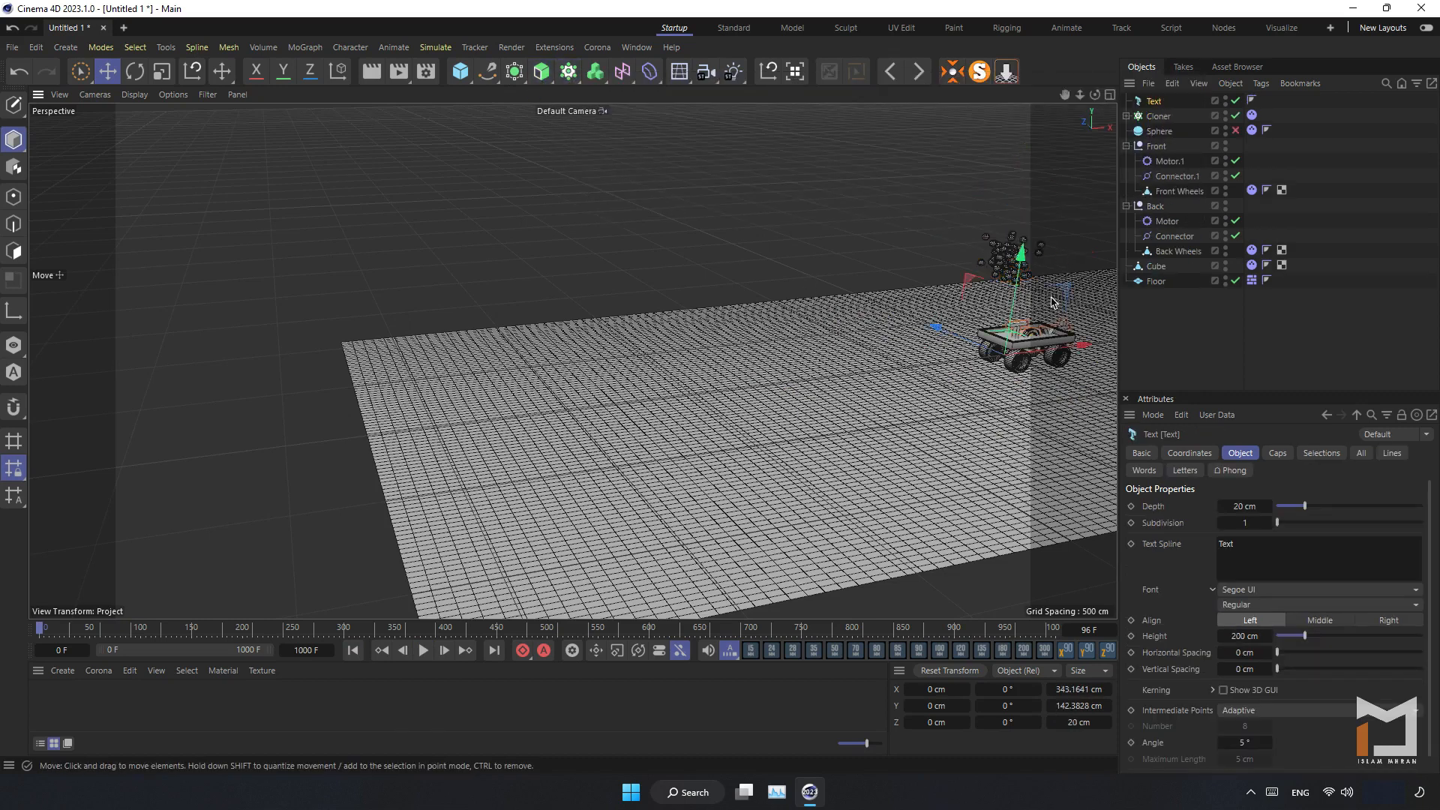
pyautogui.moveTo(1063, 353); pyautogui.dragTo(731, 396)
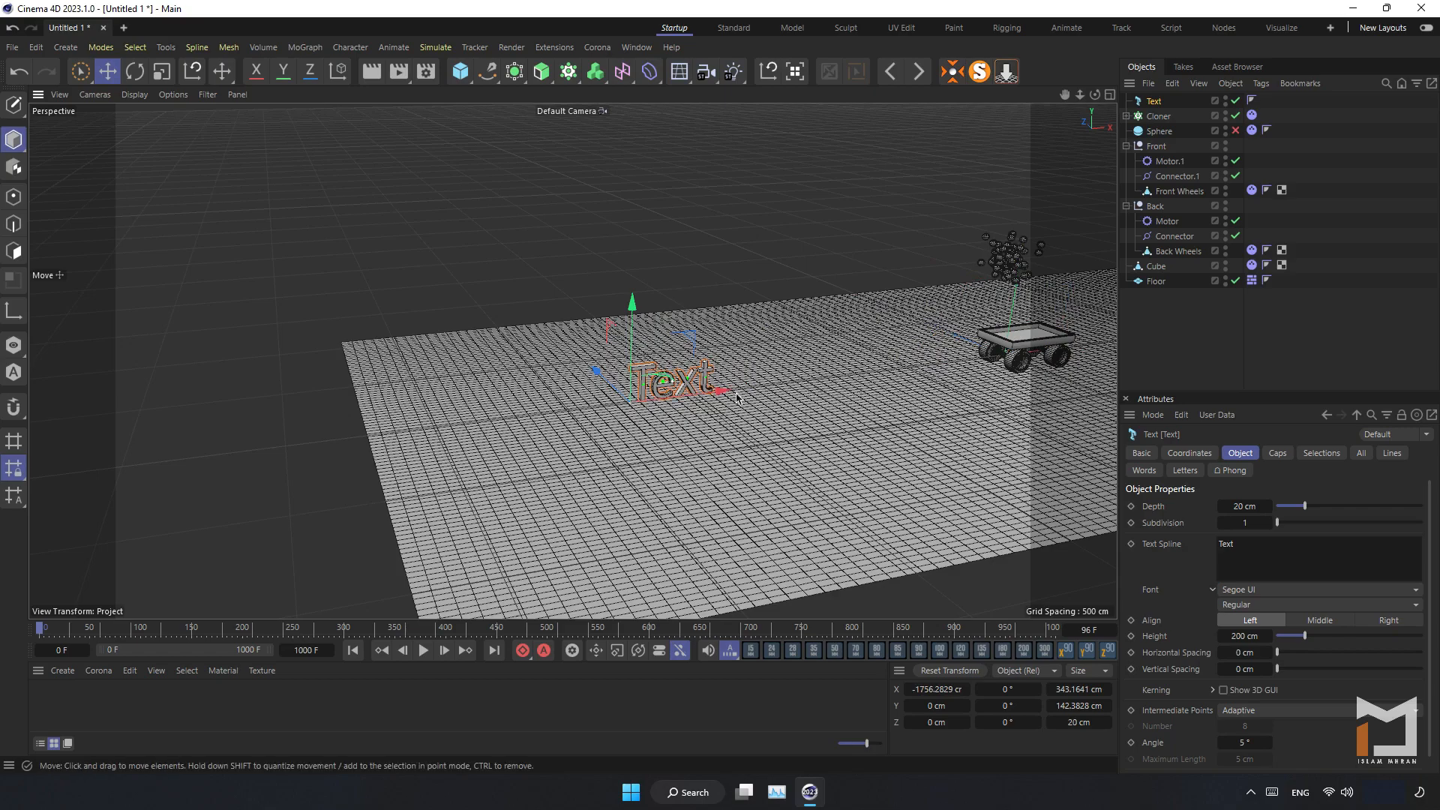
# - Lay the text flat on the floor with a 270° pitch and set its wording to "Cinema 4D"
pyautogui.click(1087, 651)
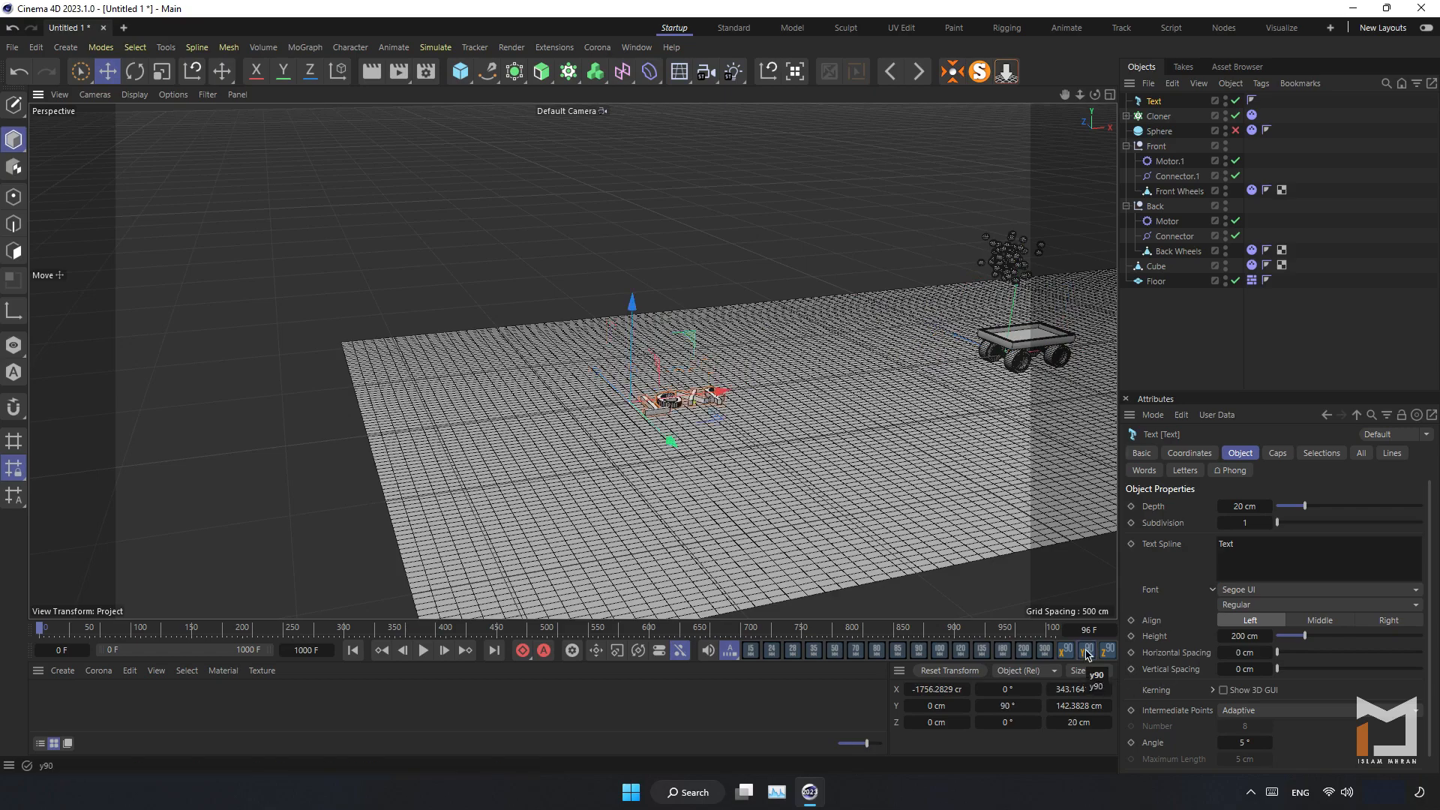
pyautogui.click(1086, 652)
pyautogui.keyDown('alt'); pyautogui.moveTo(688, 419); pyautogui.dragTo(701, 457); pyautogui.keyUp('alt')
pyautogui.keyDown('alt'); pyautogui.moveTo(663, 418); pyautogui.dragTo(794, 394, button='right'); pyautogui.keyUp('alt')
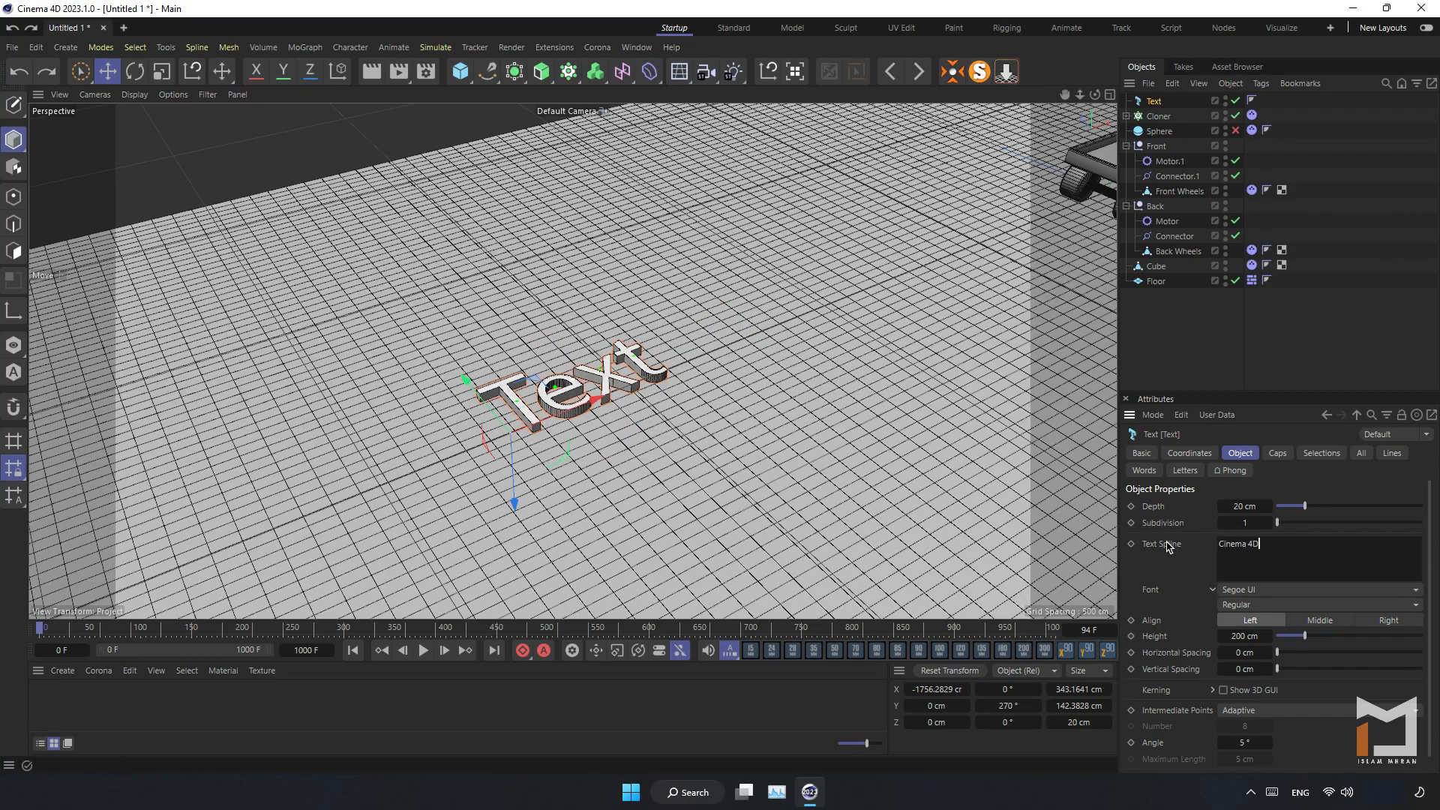
pyautogui.click(1185, 559)
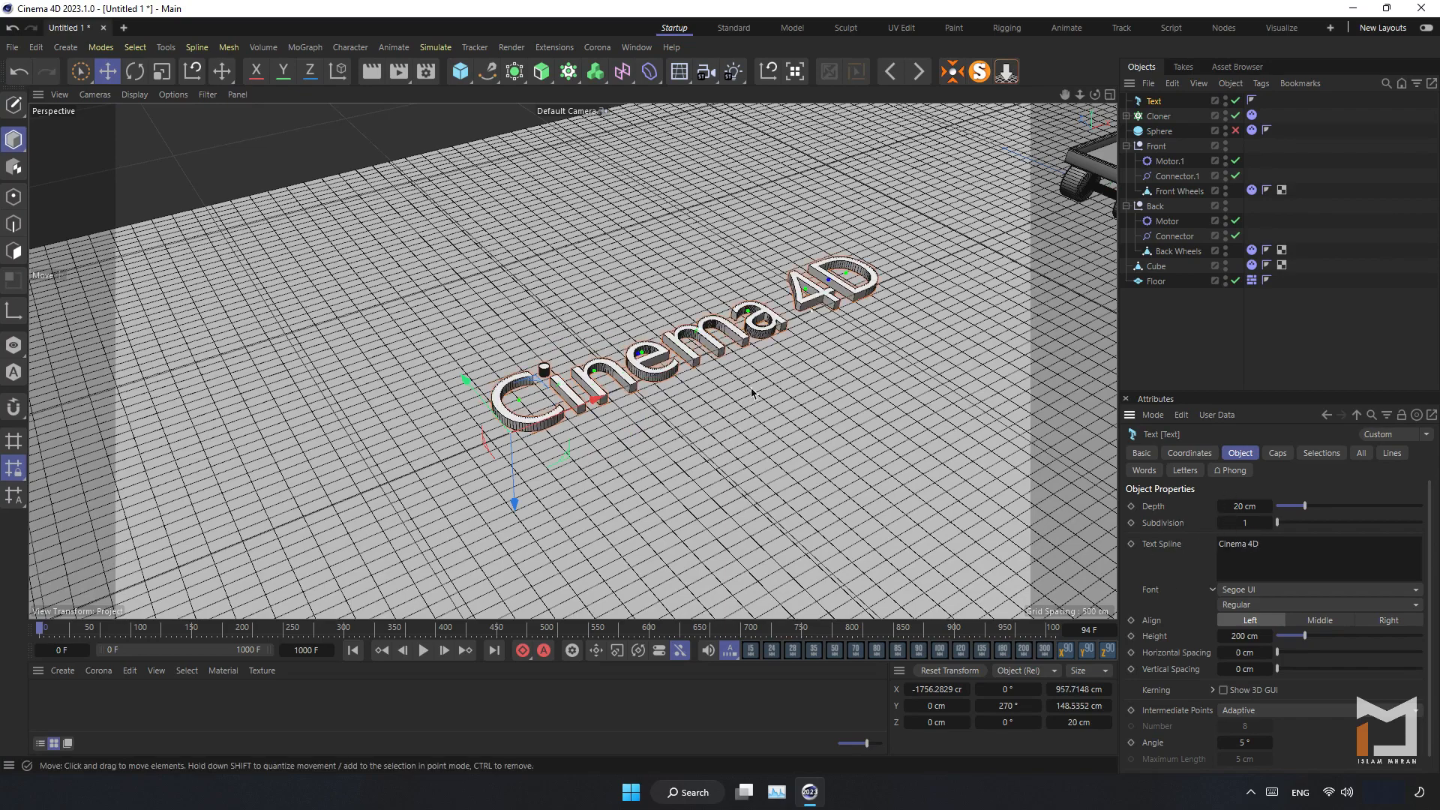
pyautogui.keyDown('alt'); pyautogui.moveTo(751, 390); pyautogui.dragTo(725, 367); pyautogui.keyUp('alt')
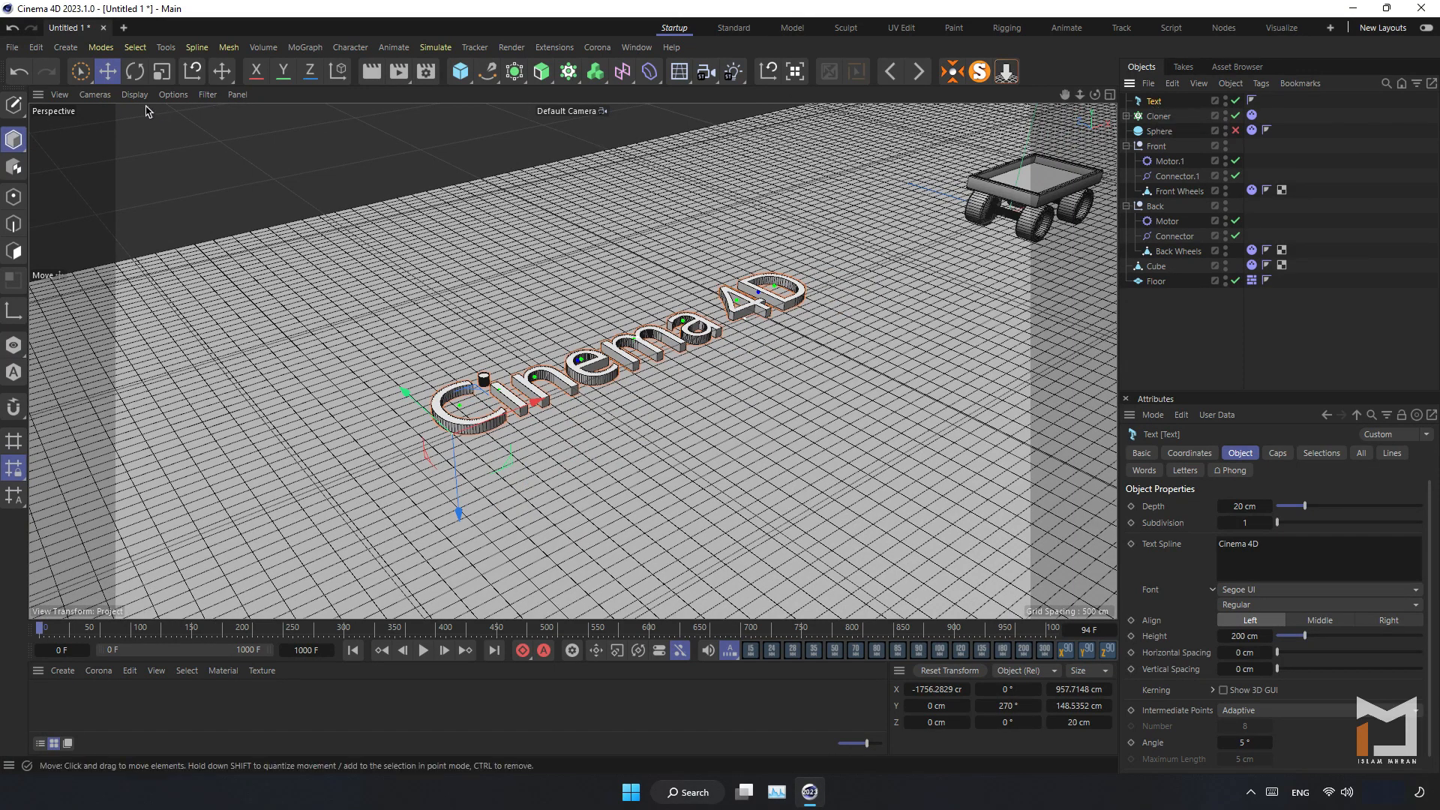
# - Group the text under a null and give that null a Bullet Dynamics Body tag
pyautogui.hotkey('alt', 'g')
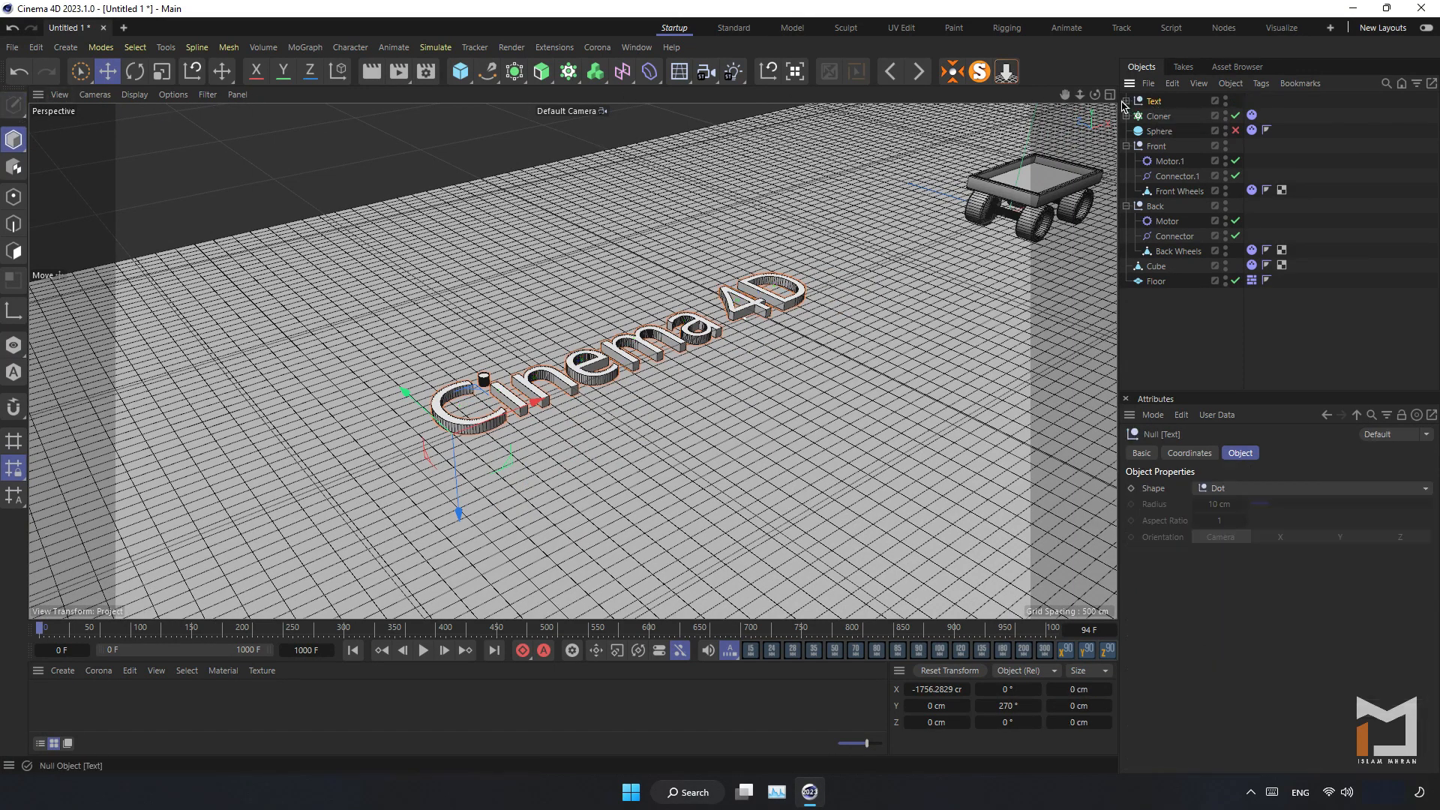
pyautogui.rightClick(1148, 105)
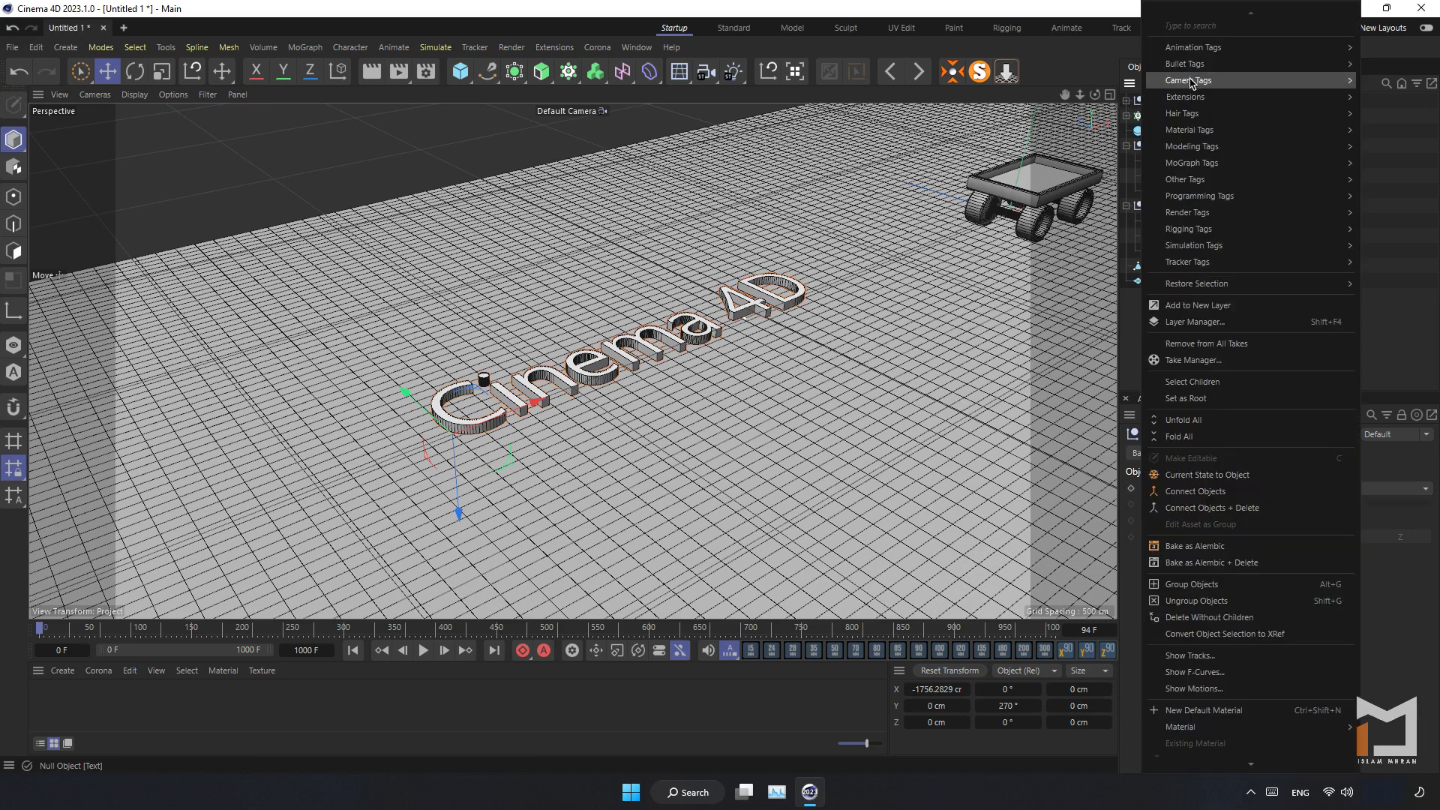
pyautogui.moveTo(1185, 64)
pyautogui.click(1095, 66)
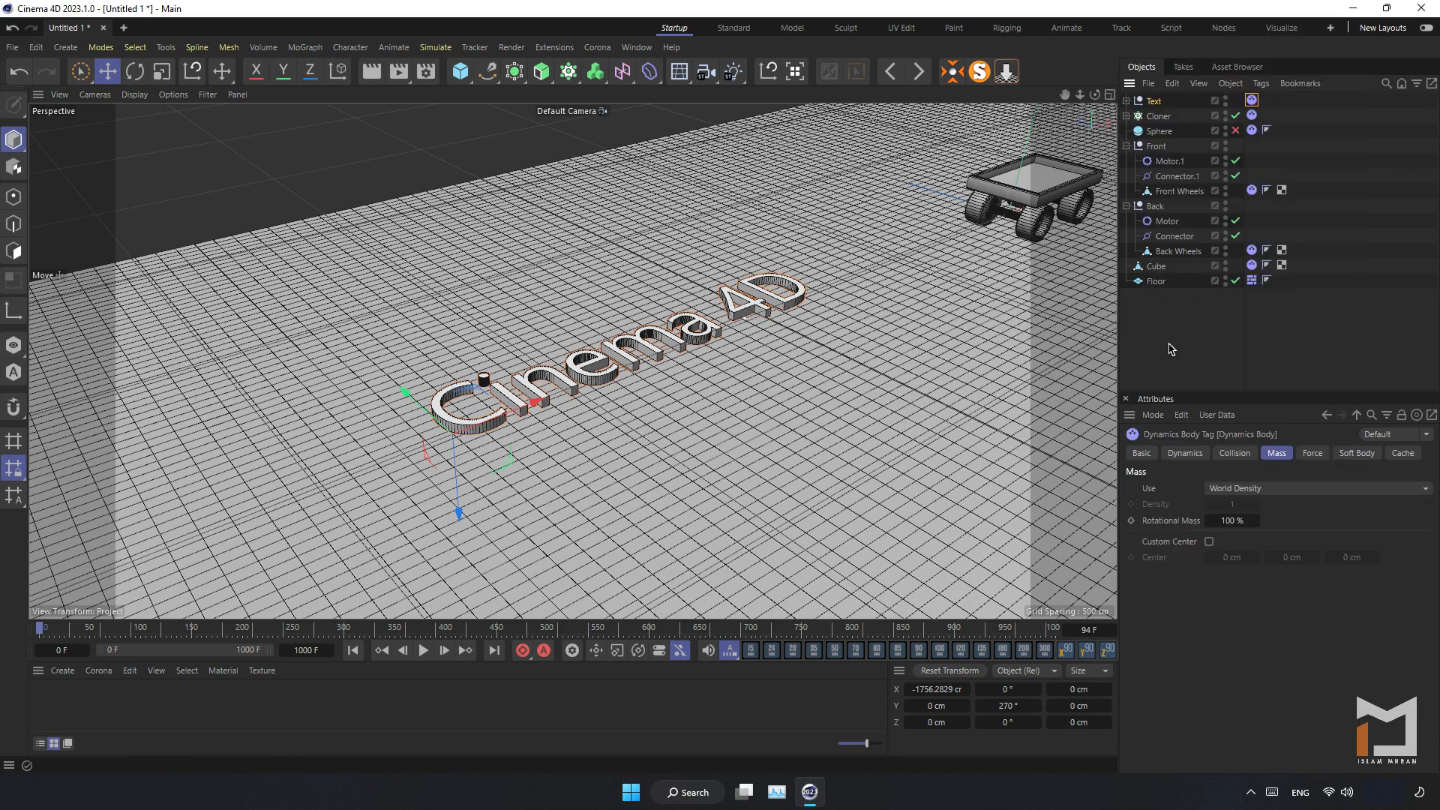
# - Set the text's Dynamics Body tag to a custom density of 200 and play the simulation to check the collision
pyautogui.click(1262, 489)
pyautogui.click(1249, 519)
pyautogui.click(1252, 504)
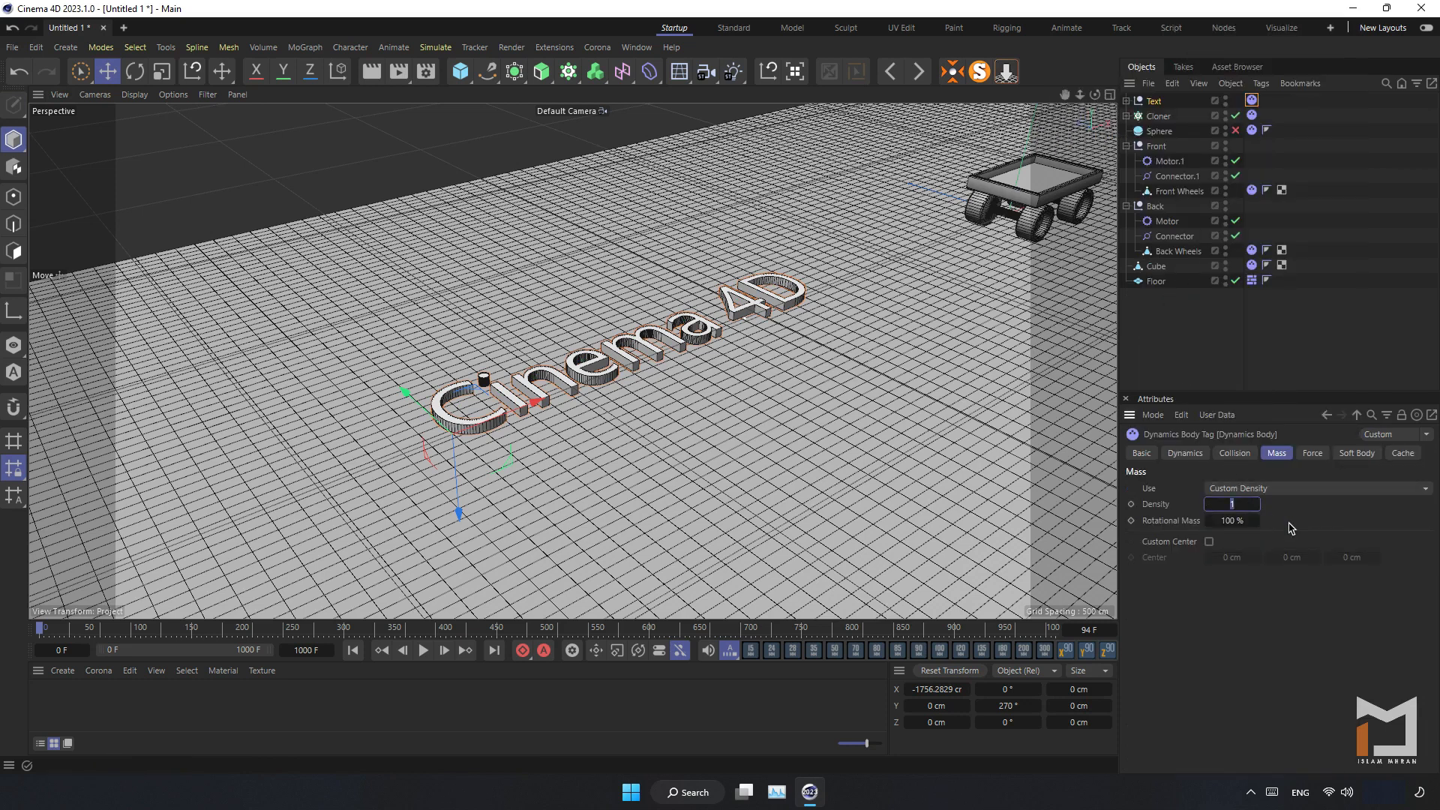
pyautogui.keyDown('alt'); pyautogui.moveTo(866, 508); pyautogui.dragTo(703, 504, button='right'); pyautogui.keyUp('alt')
pyautogui.click(424, 651)
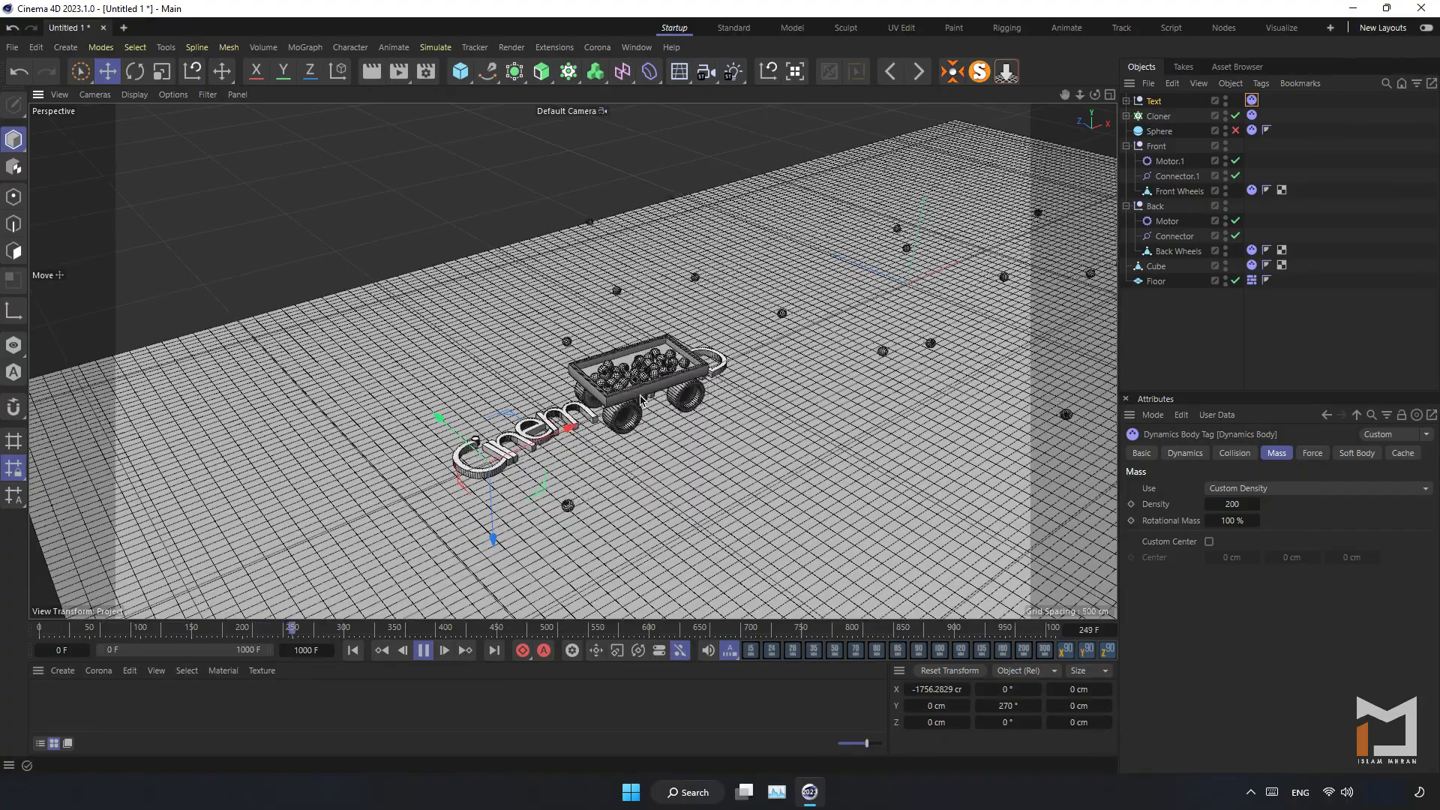
pyautogui.keyDown('alt'); pyautogui.moveTo(641, 400); pyautogui.dragTo(643, 360); pyautogui.keyUp('alt')
pyautogui.scroll(5, 645, 424)
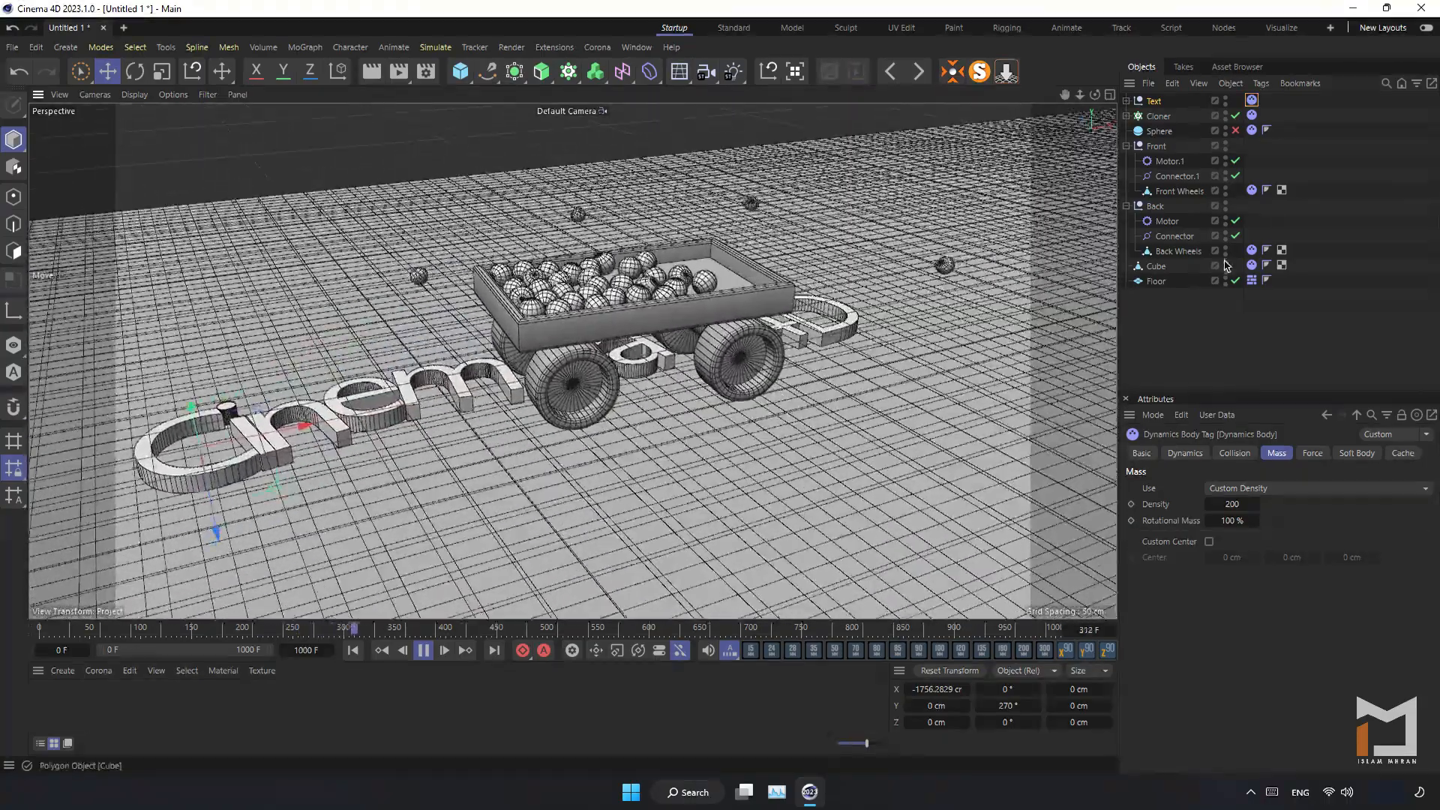
# - Try an angular target speed of 2000° on both motors, replay the simulation, and undo the speed change
pyautogui.click(1168, 160)
pyautogui.keyDown('ctrl'); pyautogui.click(1167, 220); pyautogui.keyUp('ctrl')
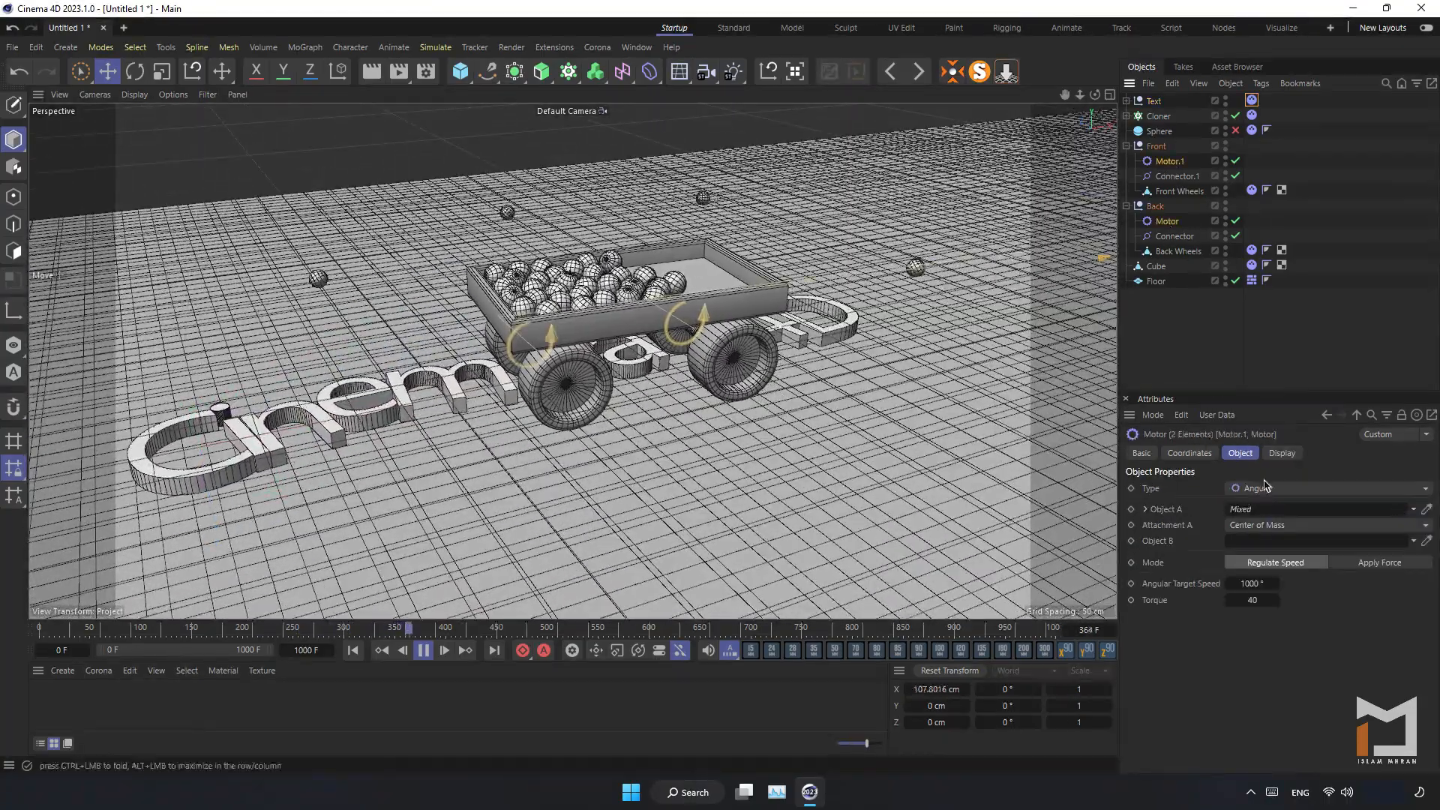
pyautogui.doubleClick(1261, 582)
pyautogui.write('2')
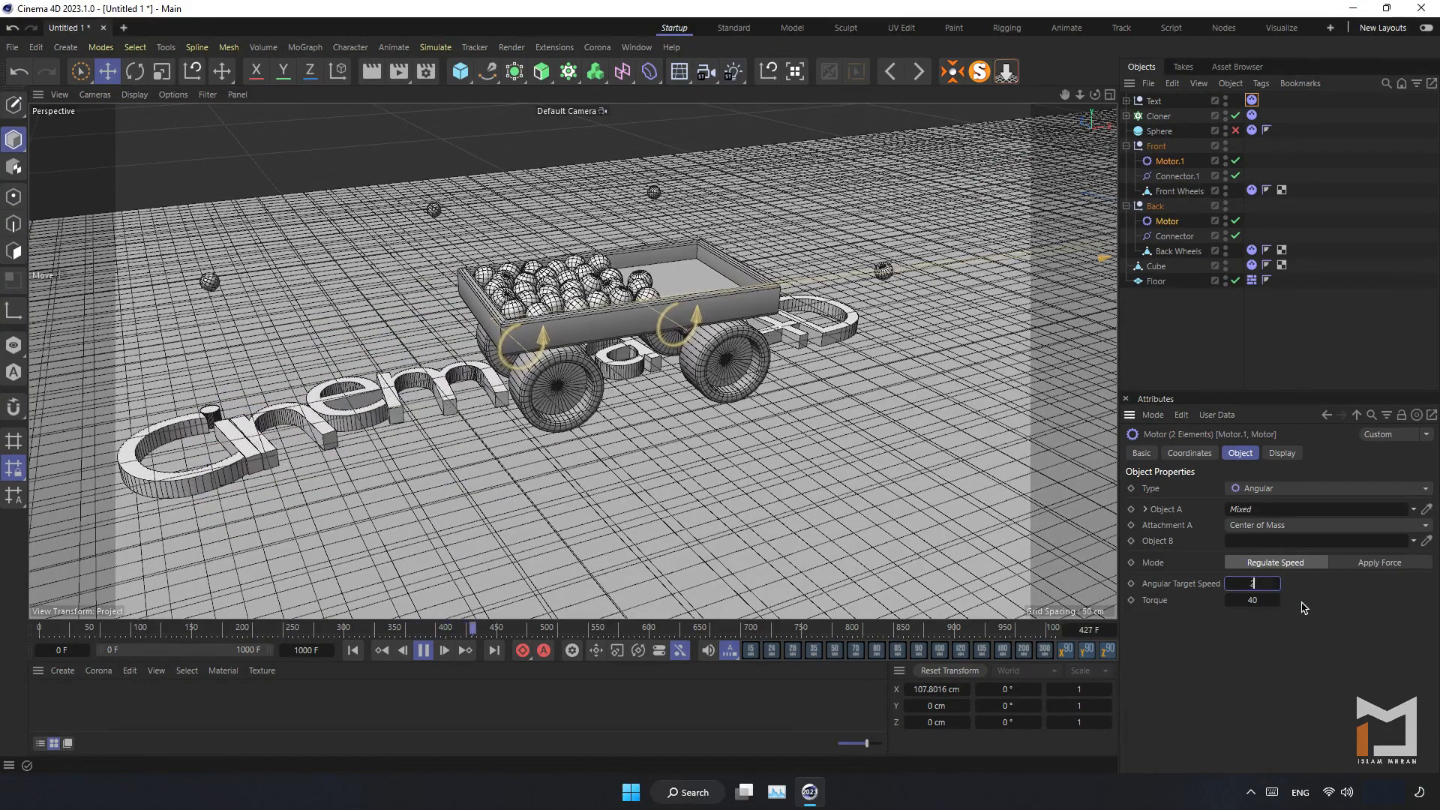
pyautogui.write('000')
pyautogui.press('Return')
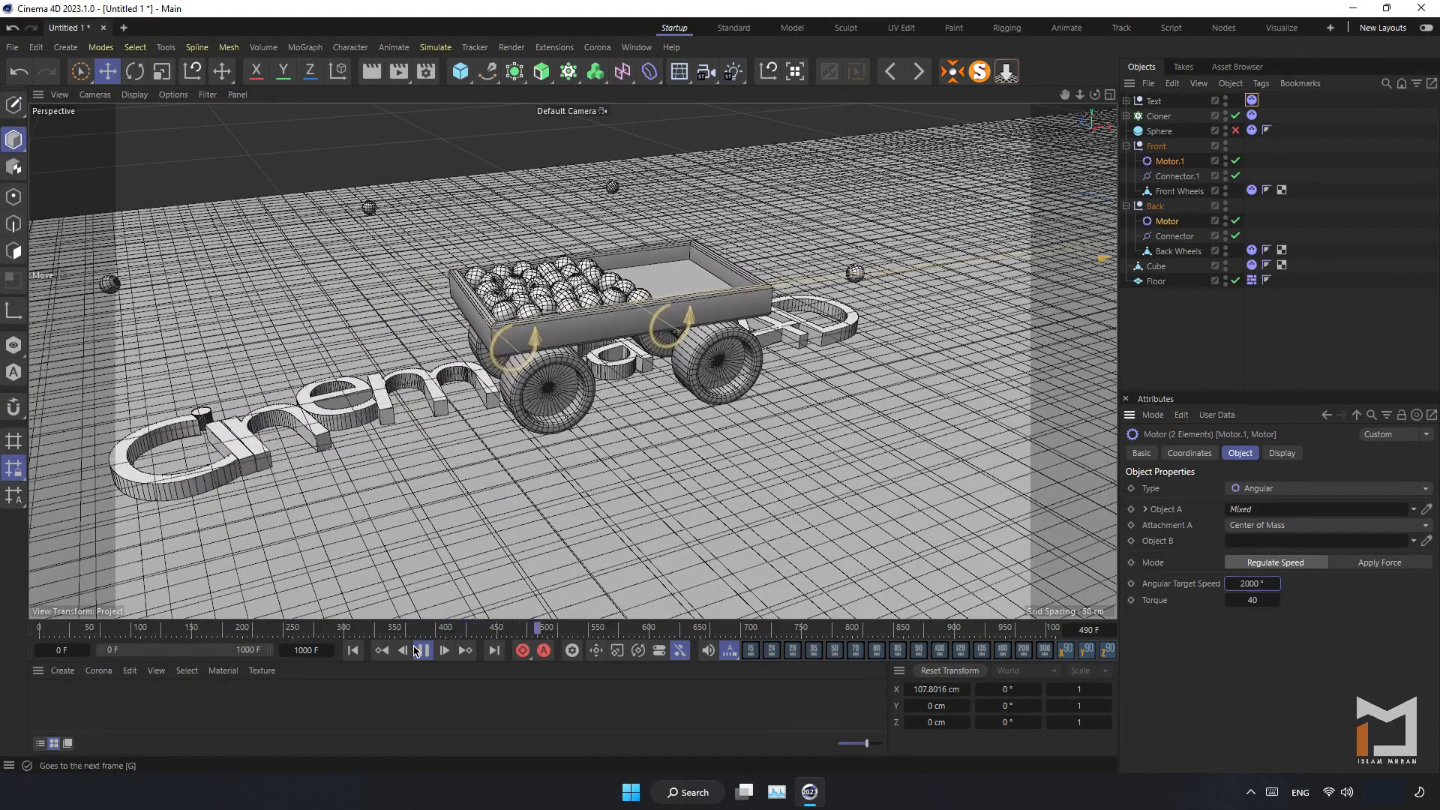
pyautogui.click(353, 651)
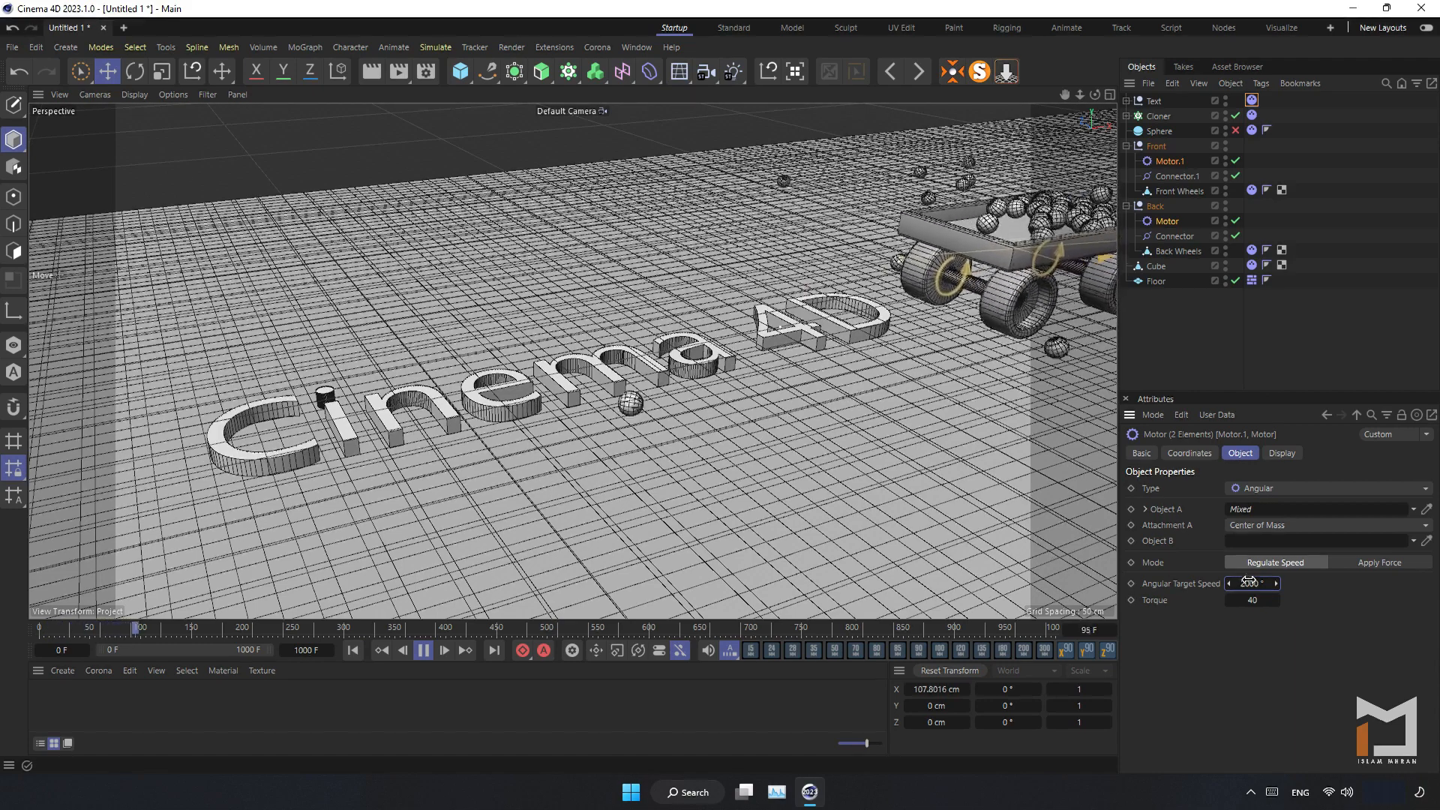
pyautogui.click(19, 71)
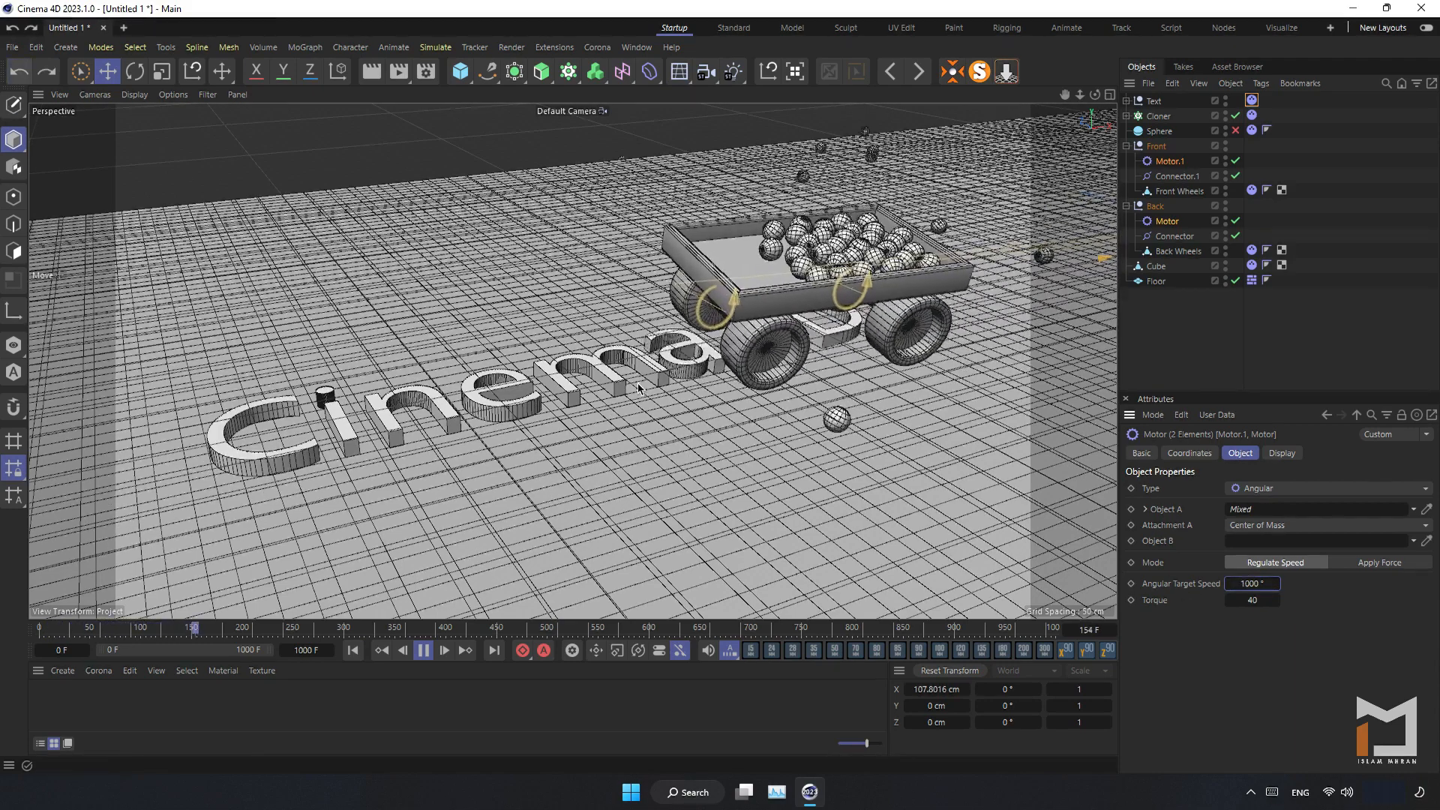
# - Set the torque of both motors to 100 and replay the simulation to check the vehicle driving over the text
pyautogui.write('10')
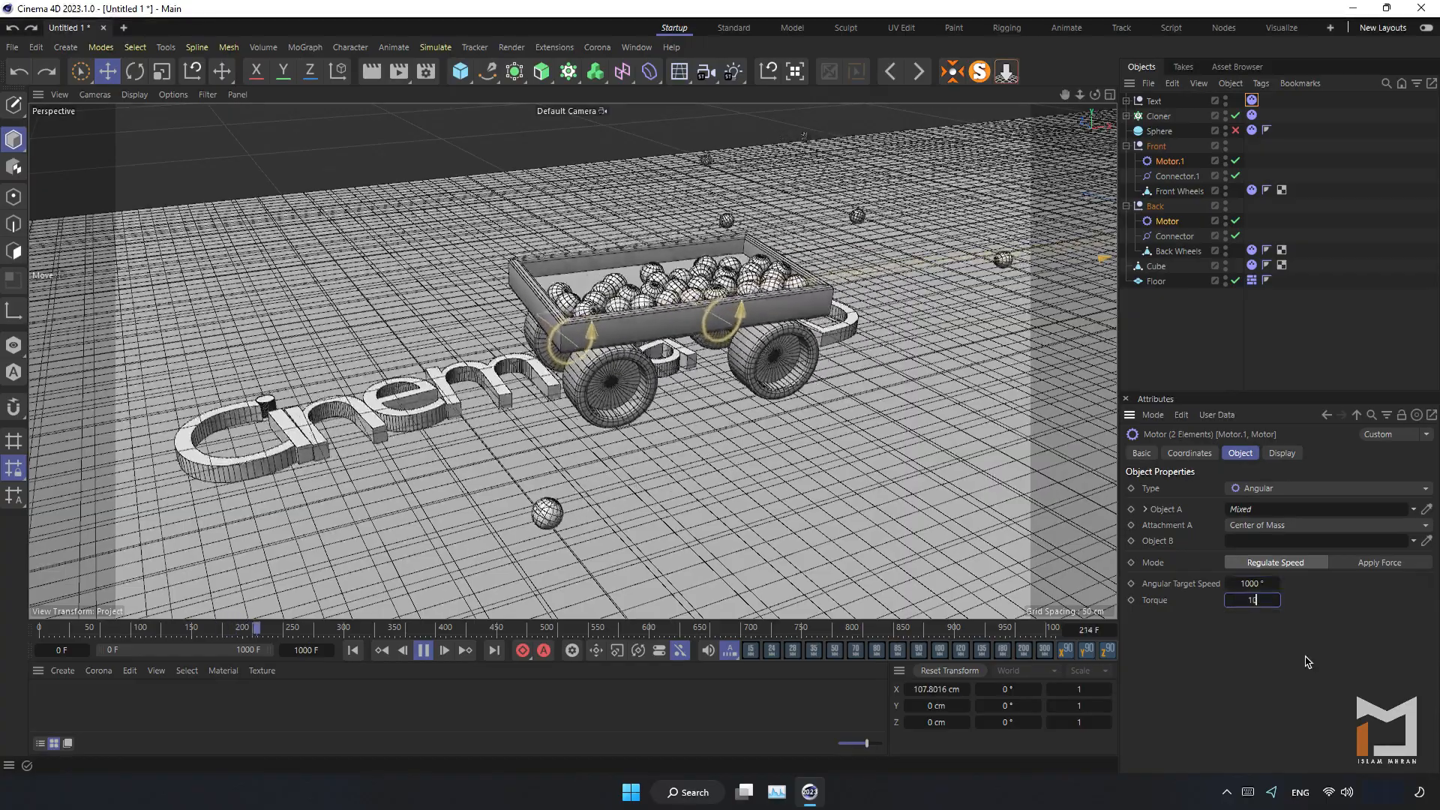
pyautogui.write('0')
pyautogui.press('Return')
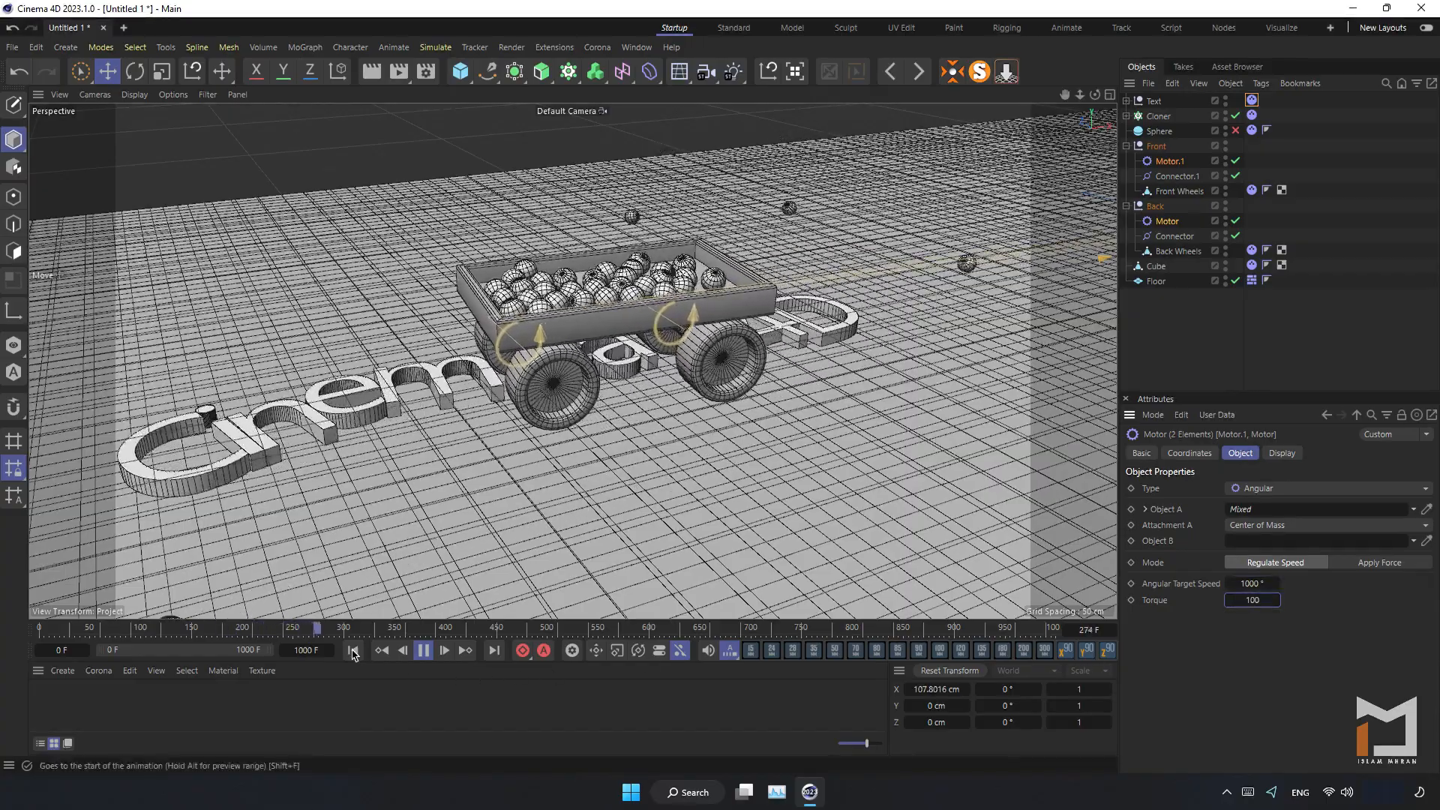
pyautogui.keyDown('alt'); pyautogui.moveTo(651, 469); pyautogui.dragTo(733, 462); pyautogui.keyUp('alt')
pyautogui.keyDown('alt'); pyautogui.moveTo(733, 463); pyautogui.dragTo(707, 462, button='right'); pyautogui.keyUp('alt')
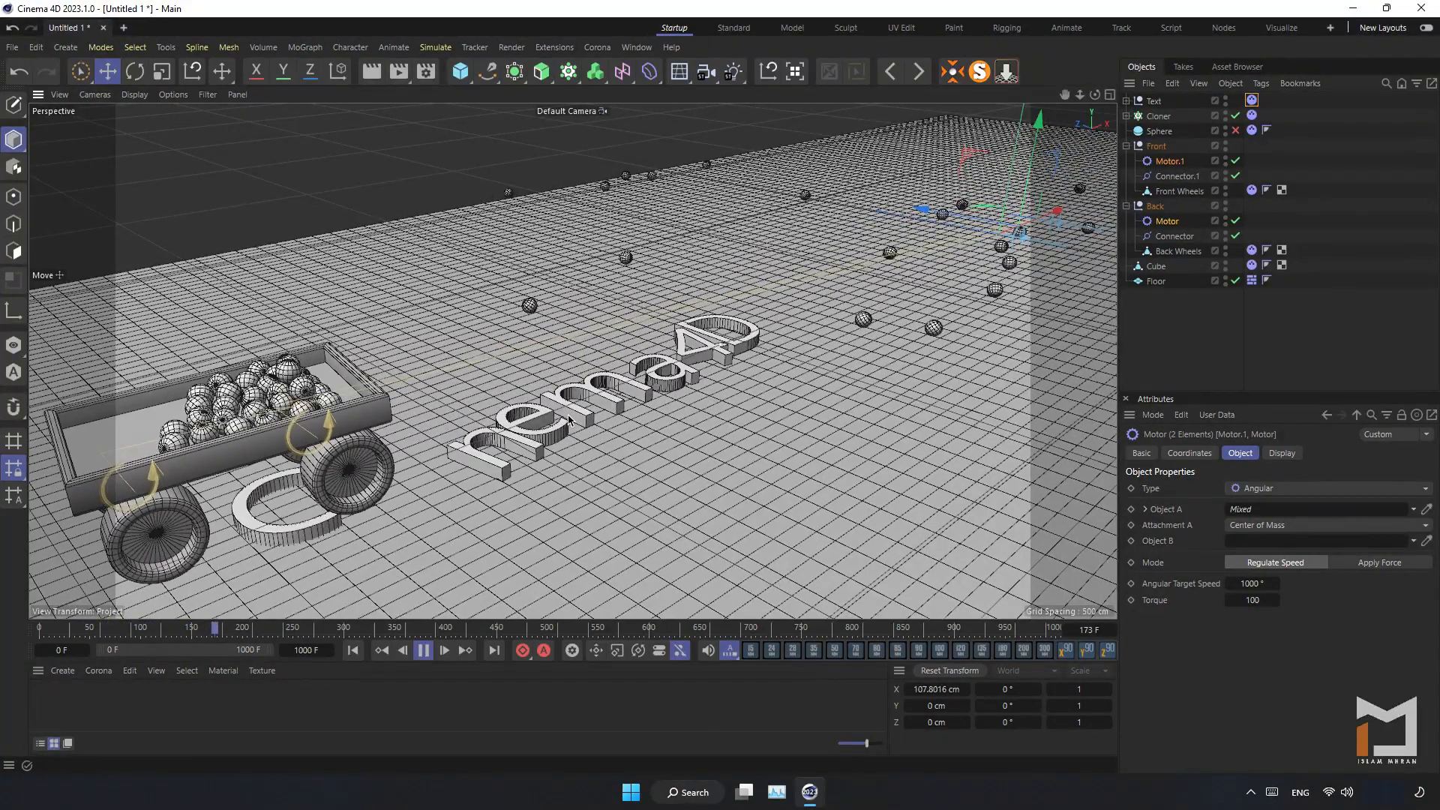
pyautogui.click(353, 650)
pyautogui.keyDown('alt'); pyautogui.moveTo(564, 450); pyautogui.dragTo(620, 429); pyautogui.keyUp('alt')
pyautogui.scroll(-3, 621, 429)
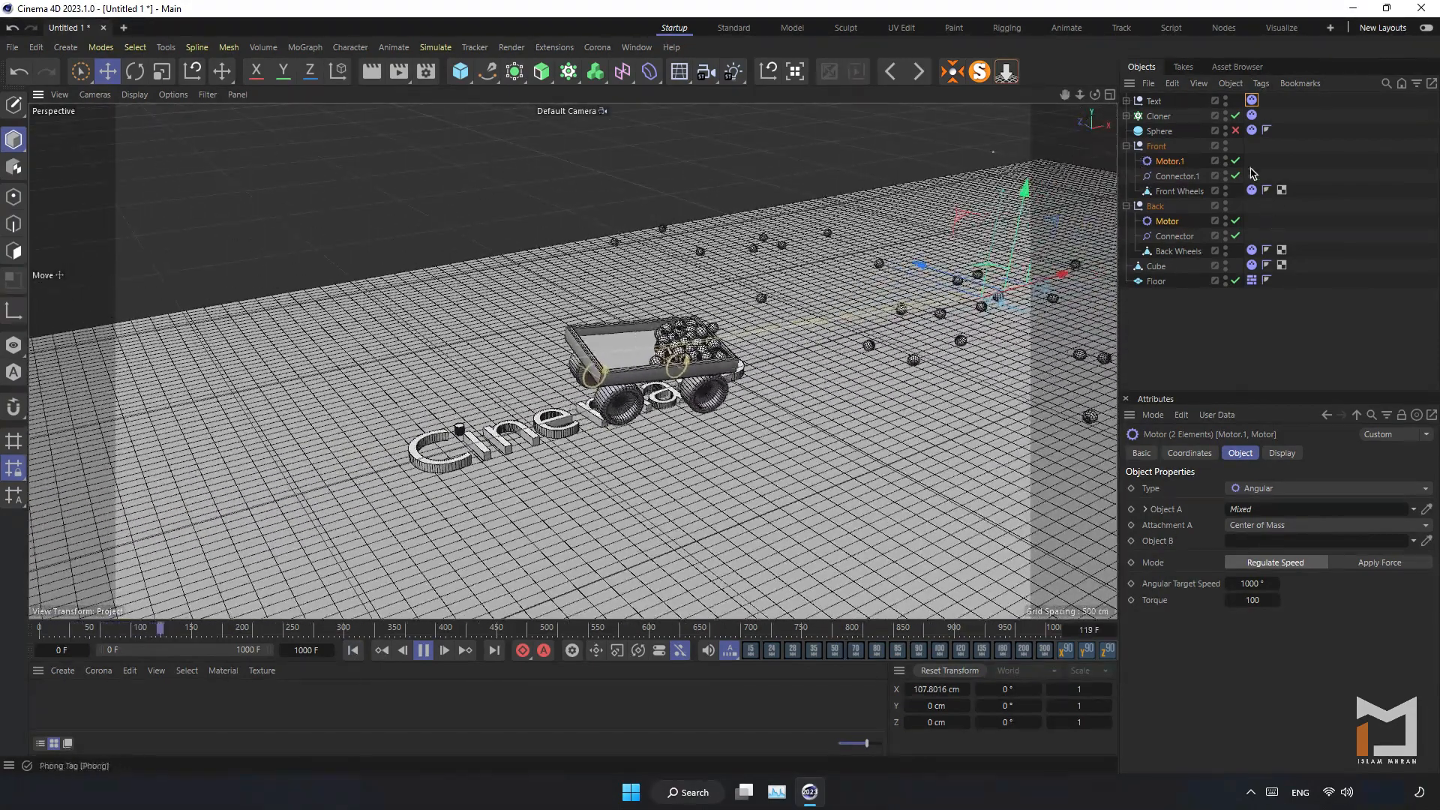
# - Collapse the Front and Back groups and show the mass settings of the text's Dynamics Body tag
pyautogui.click(1126, 145)
pyautogui.click(1126, 161)
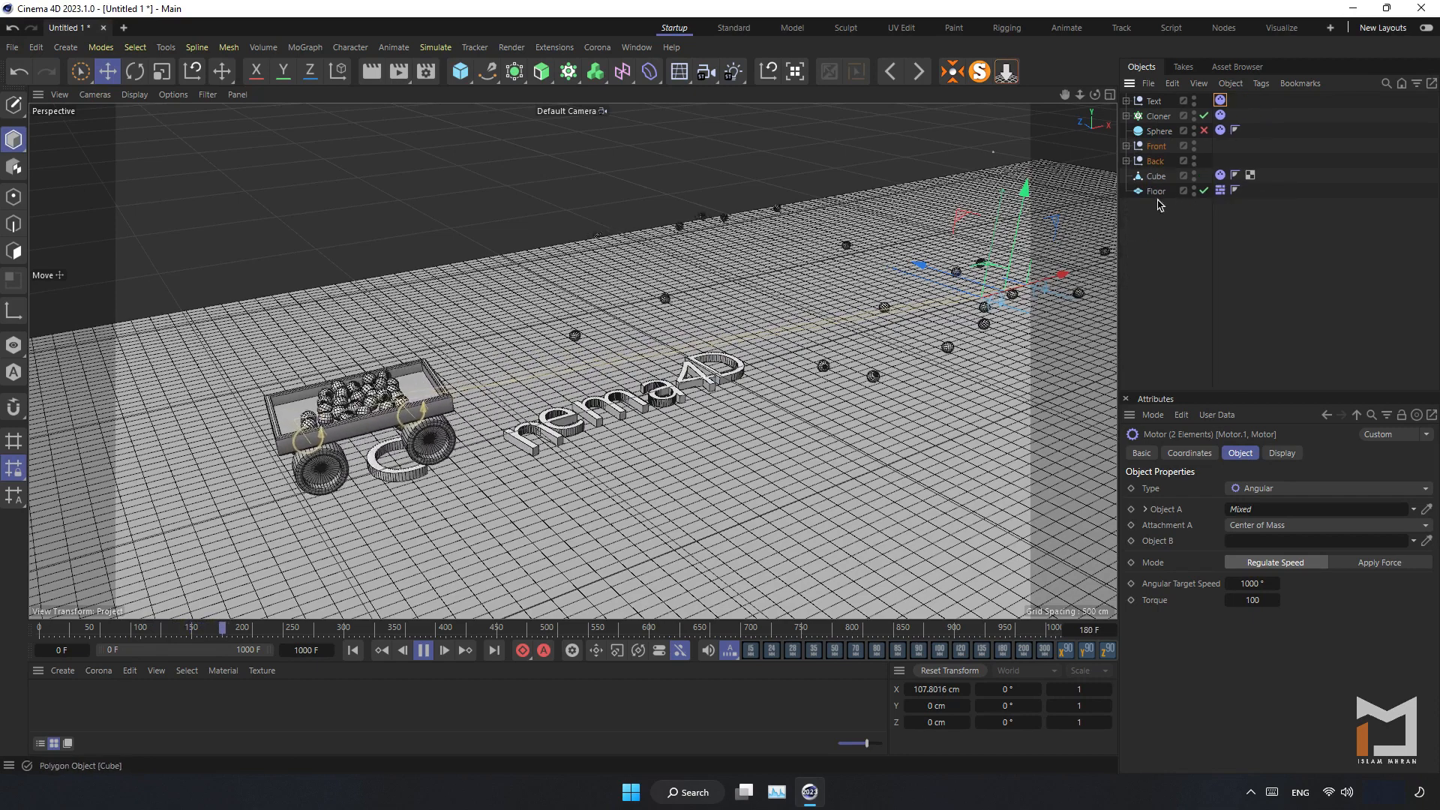
pyautogui.click(1220, 100)
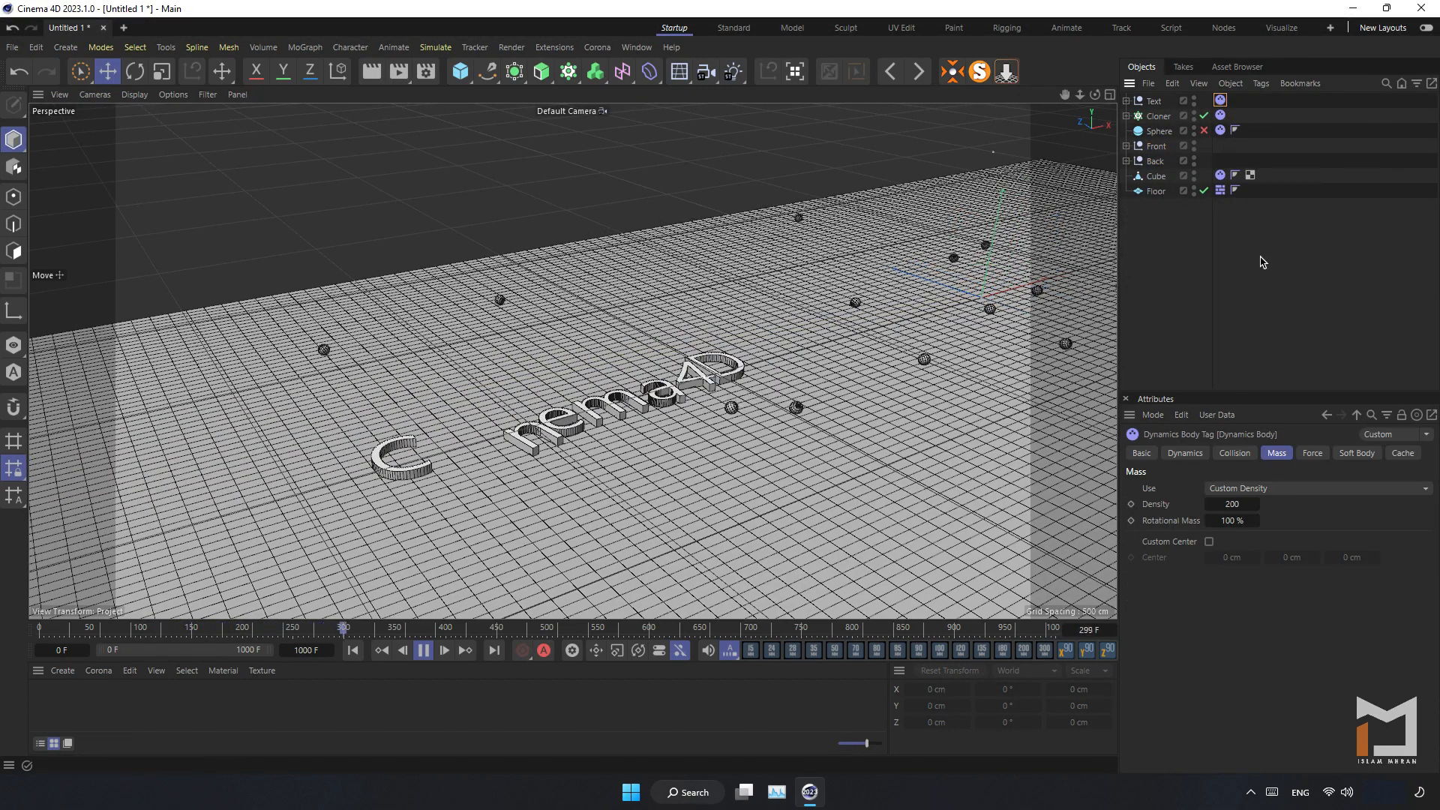
# - Set the custom density of the Cloner's Dynamics Body tag to 3000 and replay the simulation
pyautogui.click(1159, 116)
pyautogui.click(1220, 115)
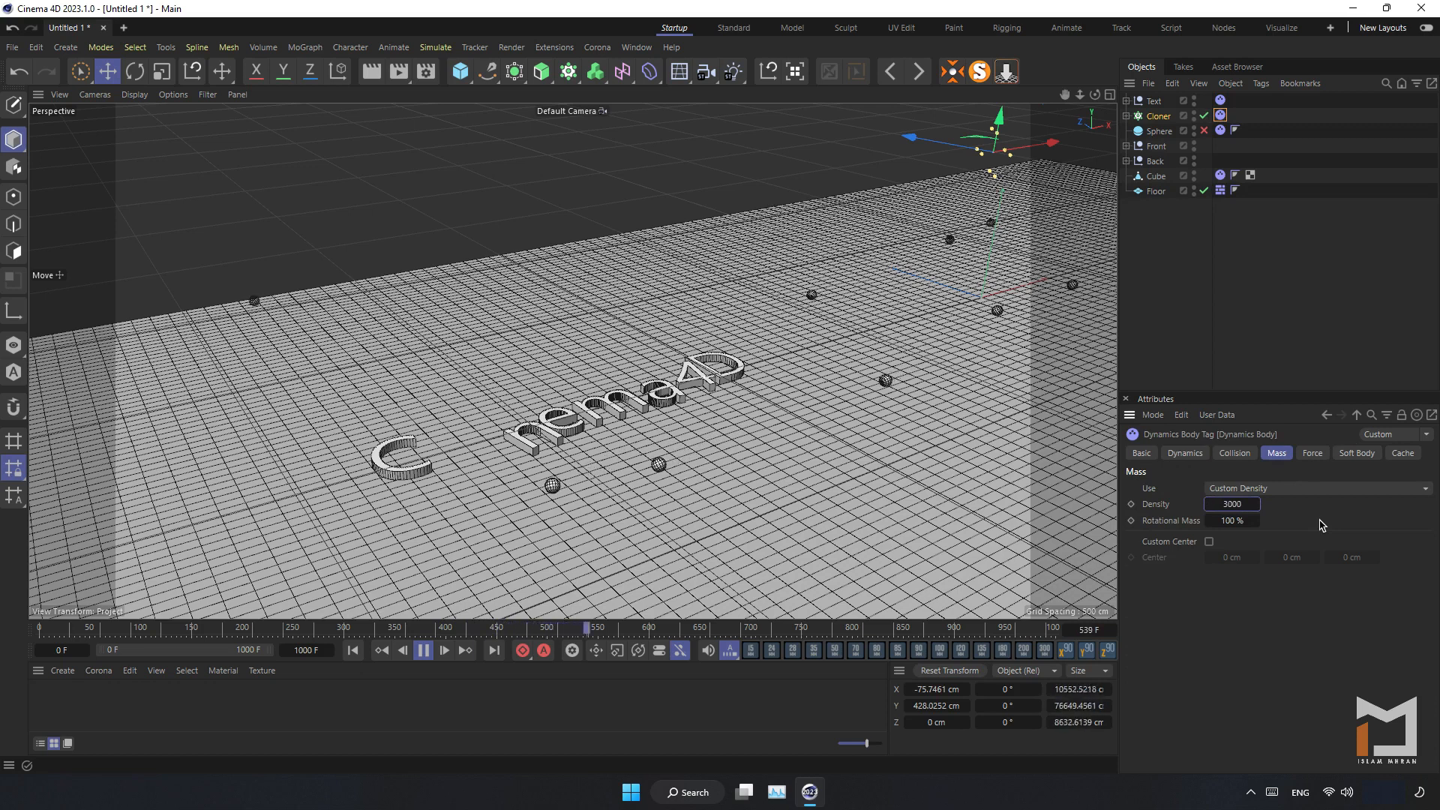
pyautogui.click(352, 649)
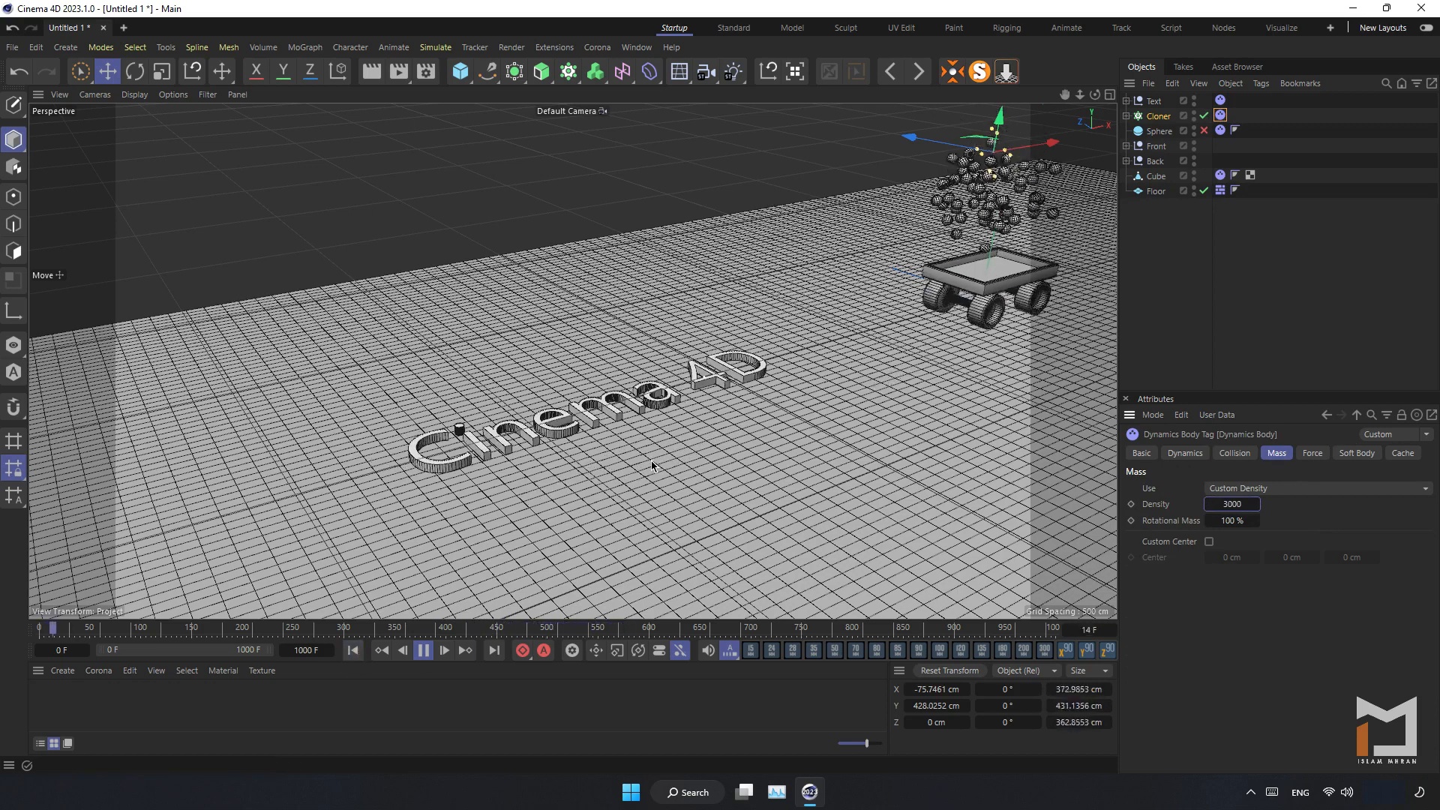
# - Set the custom density of the Cloner's Dynamics Body tag to 30000 and replay the simulation from the start
pyautogui.doubleClick(1236, 503)
pyautogui.write('30000')
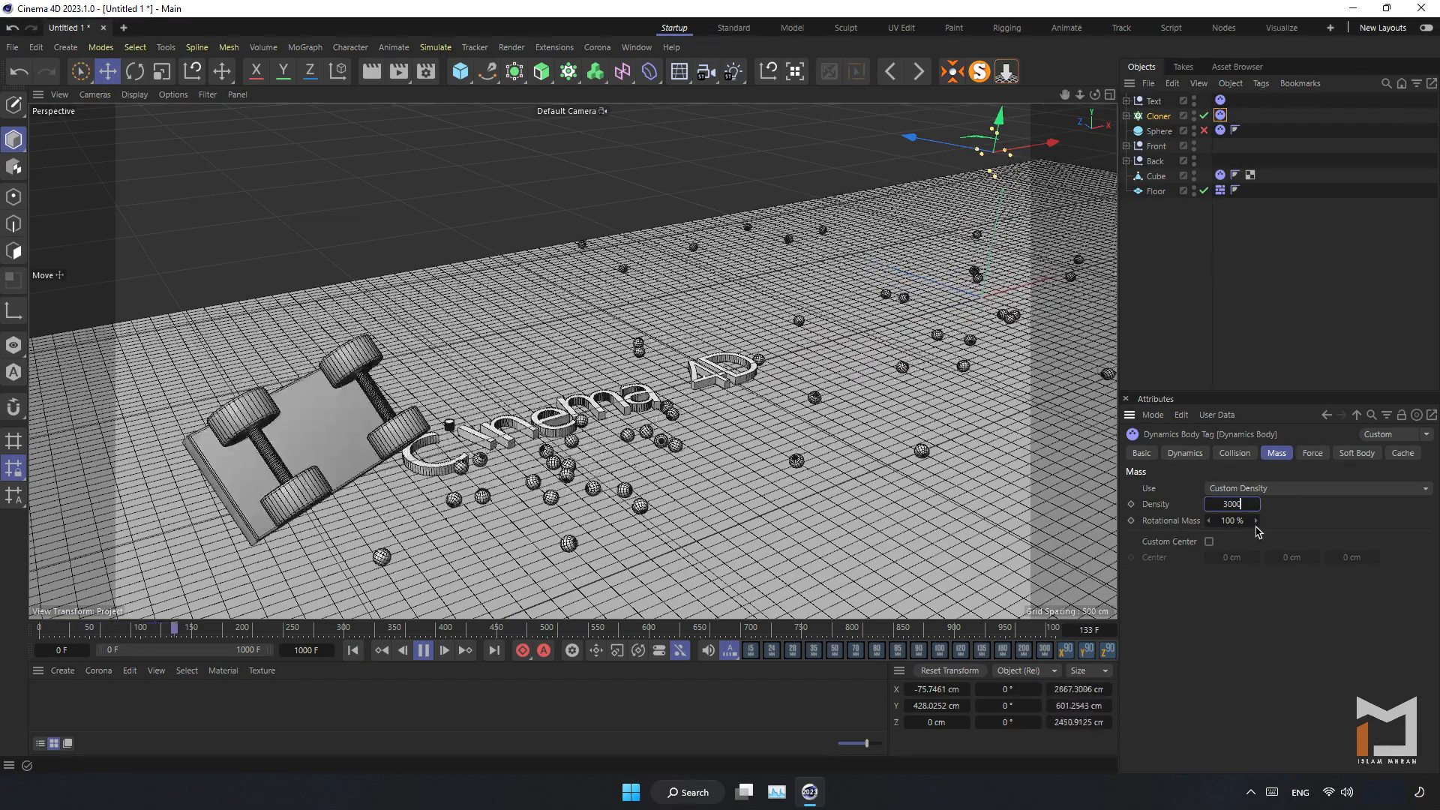
pyautogui.click(353, 650)
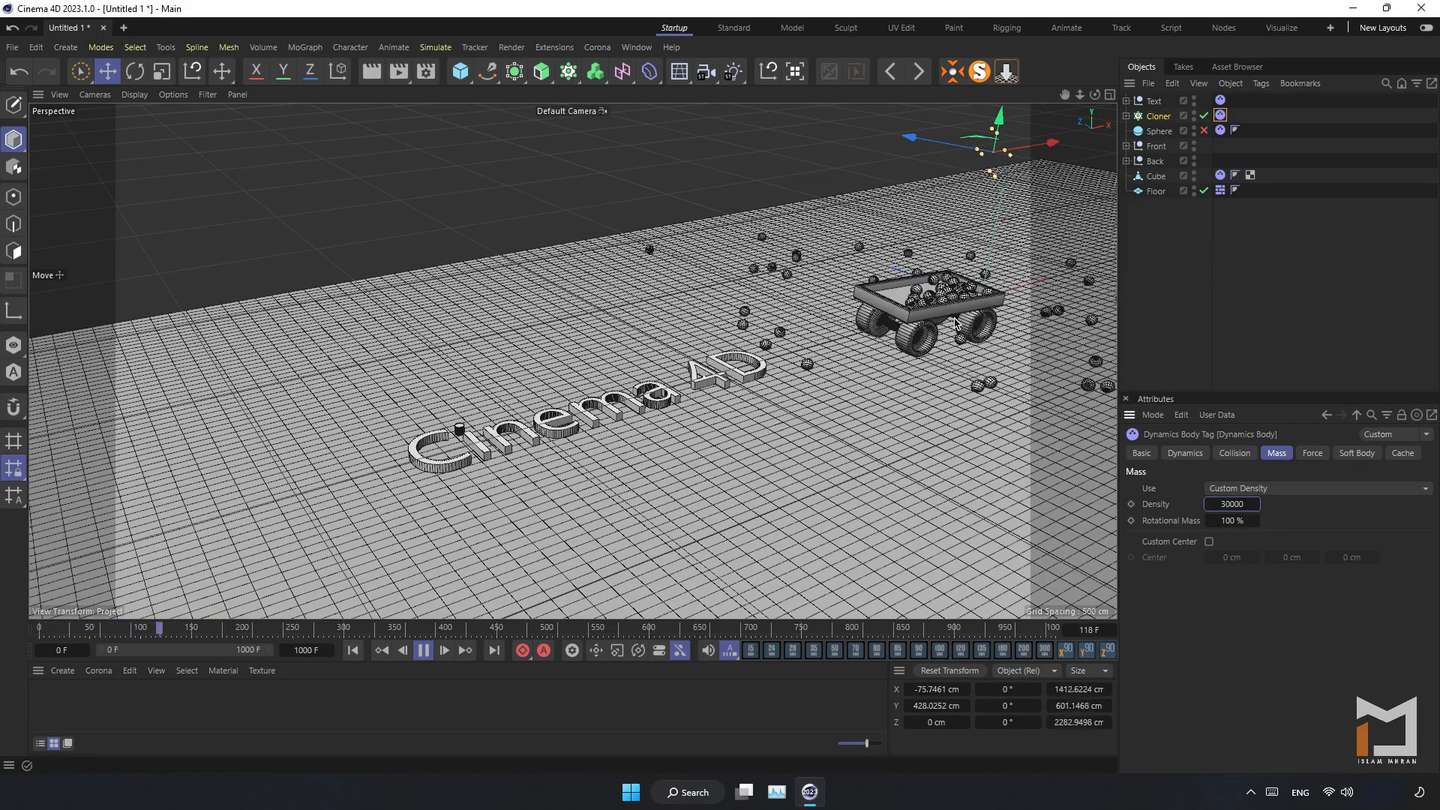
# - Raise the floor to about -9.5 cm on Y while the simulation runs, and stop playback
pyautogui.keyDown('alt'); pyautogui.moveTo(903, 333); pyautogui.dragTo(908, 186); pyautogui.keyUp('alt')
pyautogui.click(938, 302)
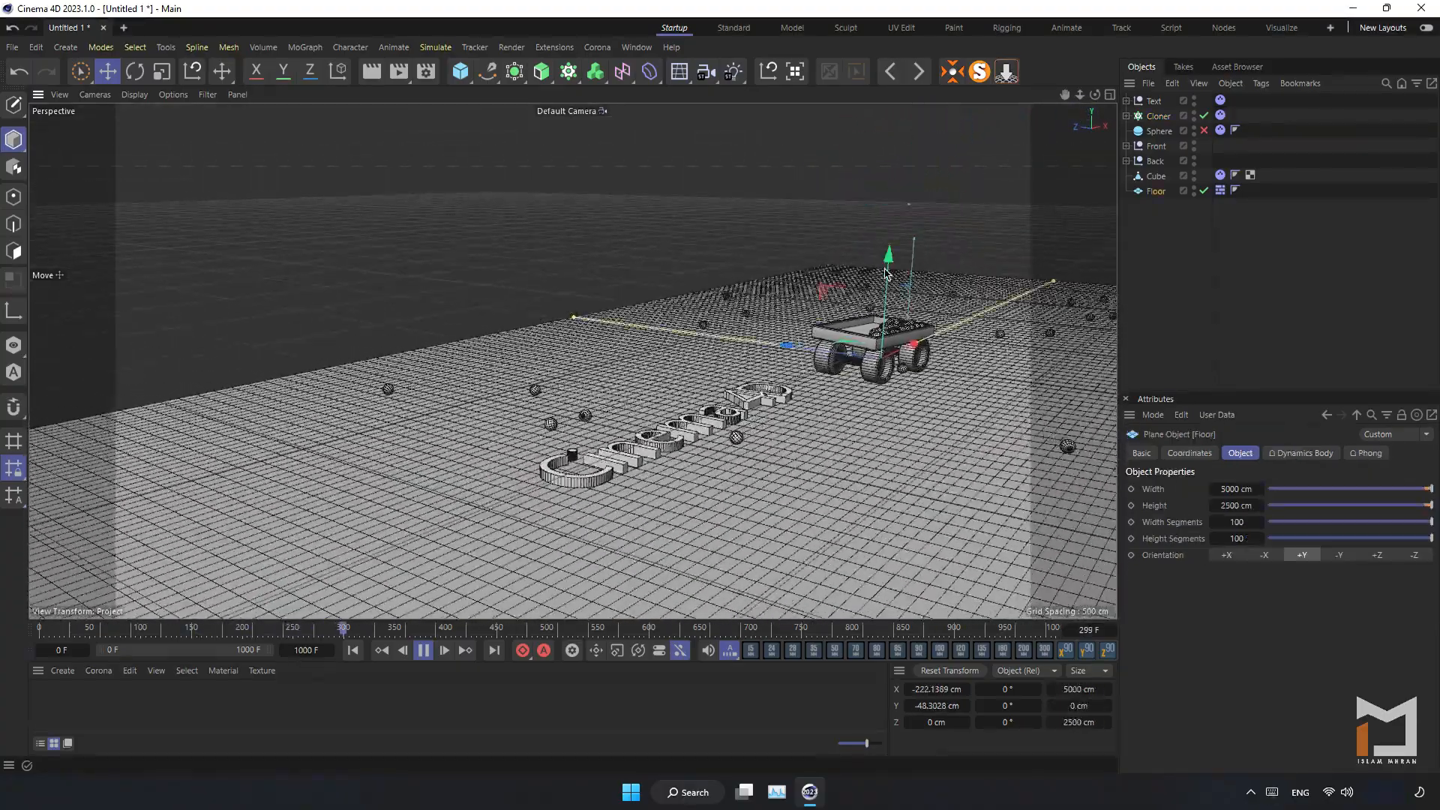
pyautogui.moveTo(885, 274)
pyautogui.mouseDown()
pyautogui.moveTo(887, 242)
pyautogui.moveTo(889, 259)
pyautogui.mouseUp()
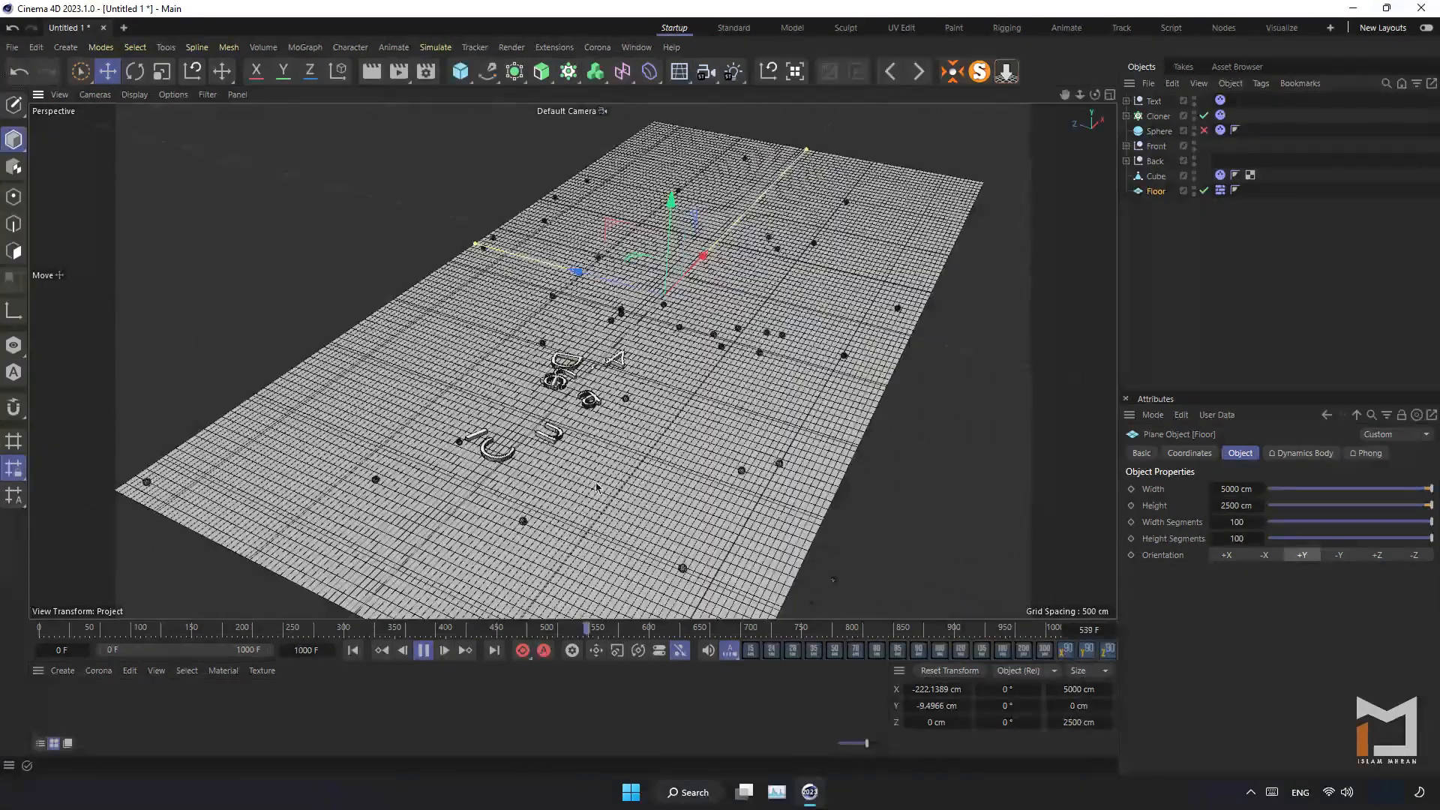
pyautogui.click(424, 650)
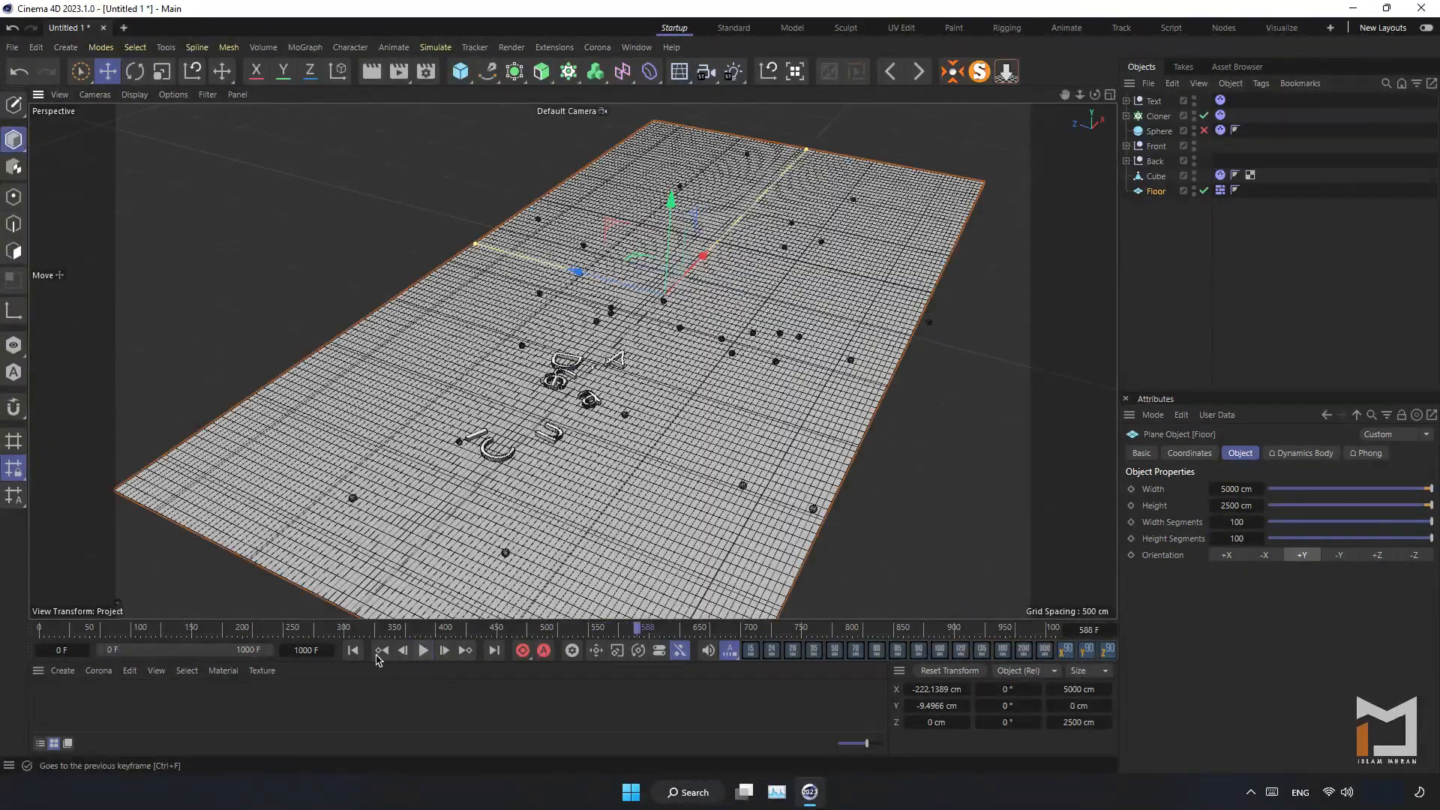
# - Rewind the animation, lower the floor to about -70 cm on Y, and replay the simulation
pyautogui.click(353, 651)
pyautogui.keyDown('alt'); pyautogui.moveTo(627, 450); pyautogui.dragTo(525, 352); pyautogui.keyUp('alt')
pyautogui.click(422, 650)
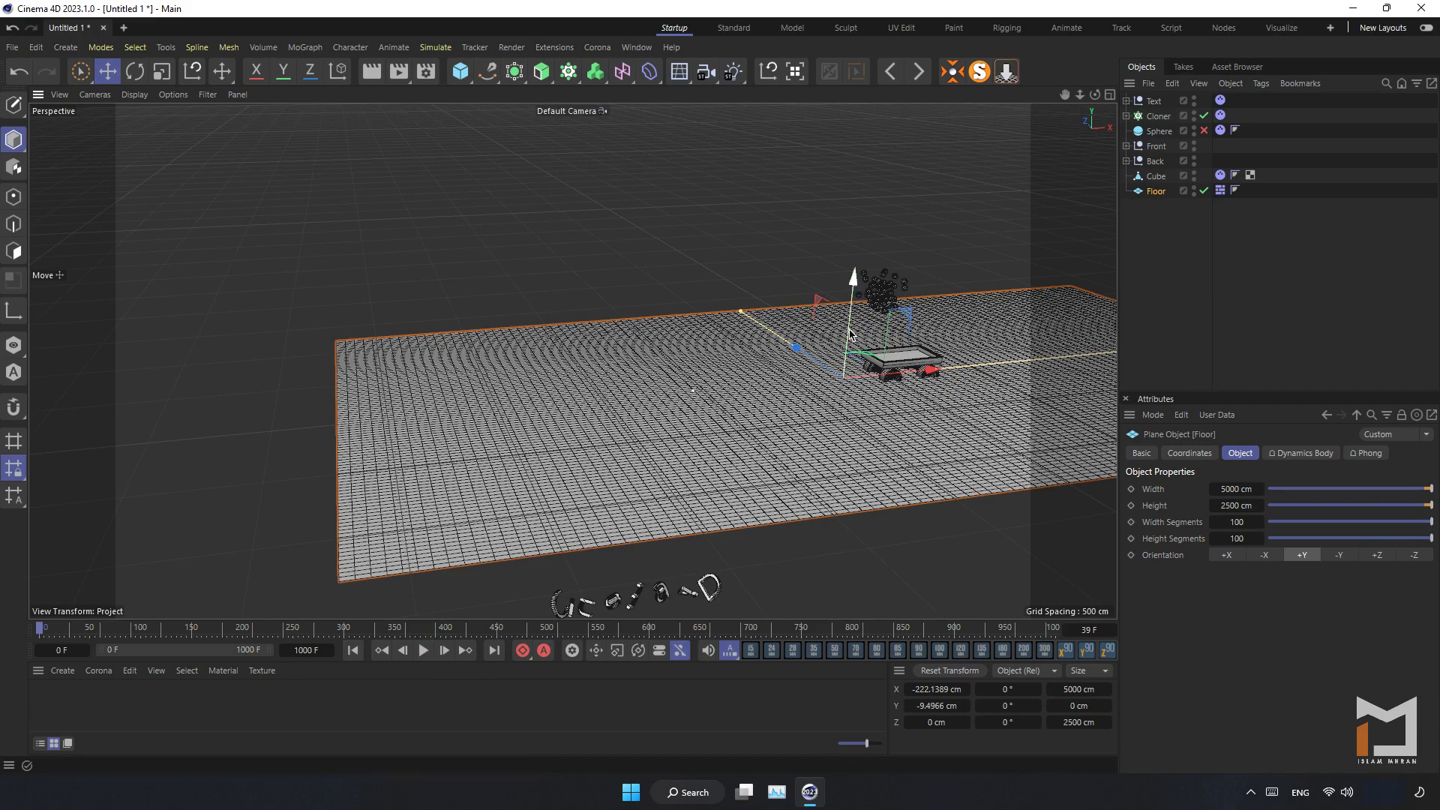
pyautogui.moveTo(850, 336); pyautogui.dragTo(850, 346)
pyautogui.click(426, 653)
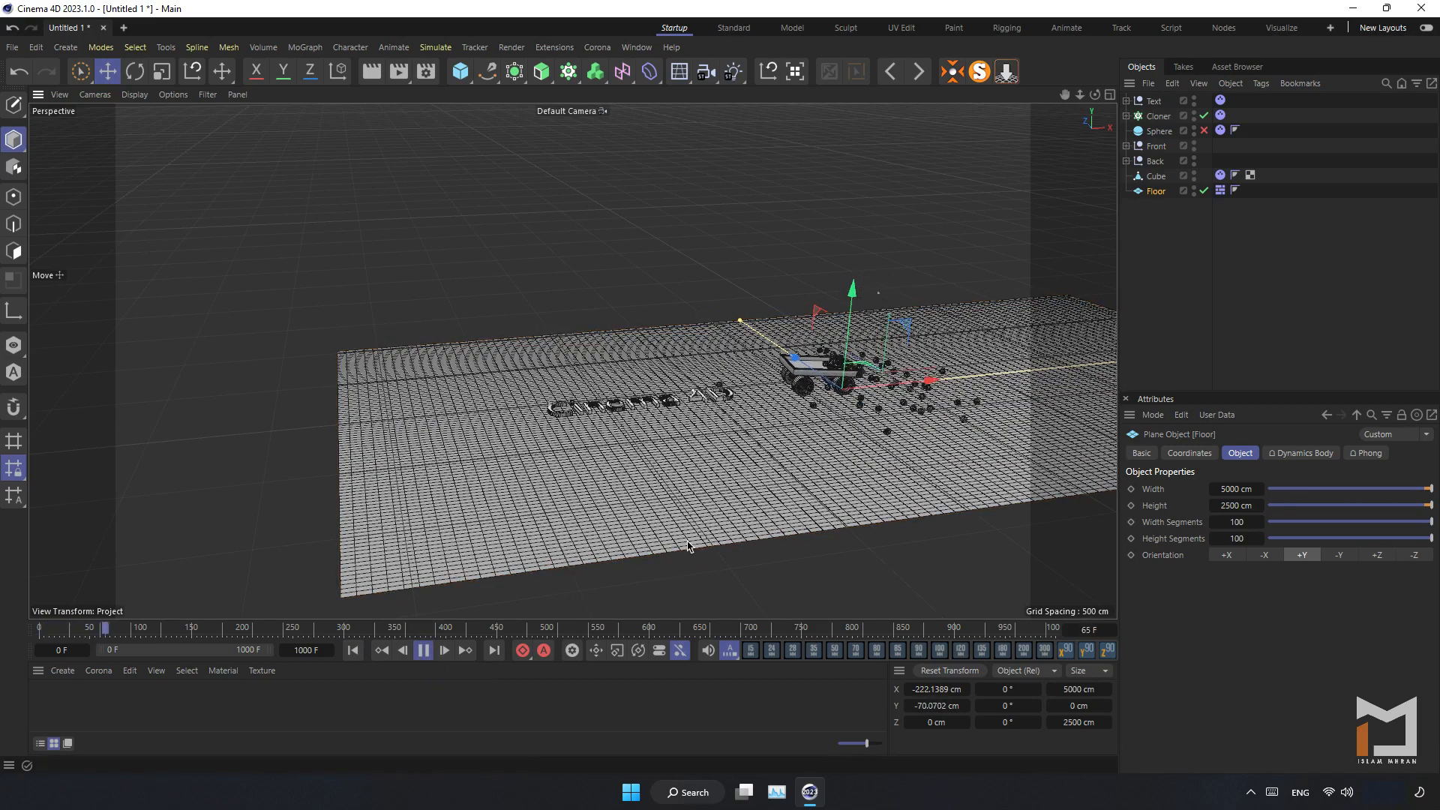
pyautogui.keyDown('alt'); pyautogui.moveTo(726, 511); pyautogui.dragTo(480, 507, button='middle'); pyautogui.keyUp('alt')
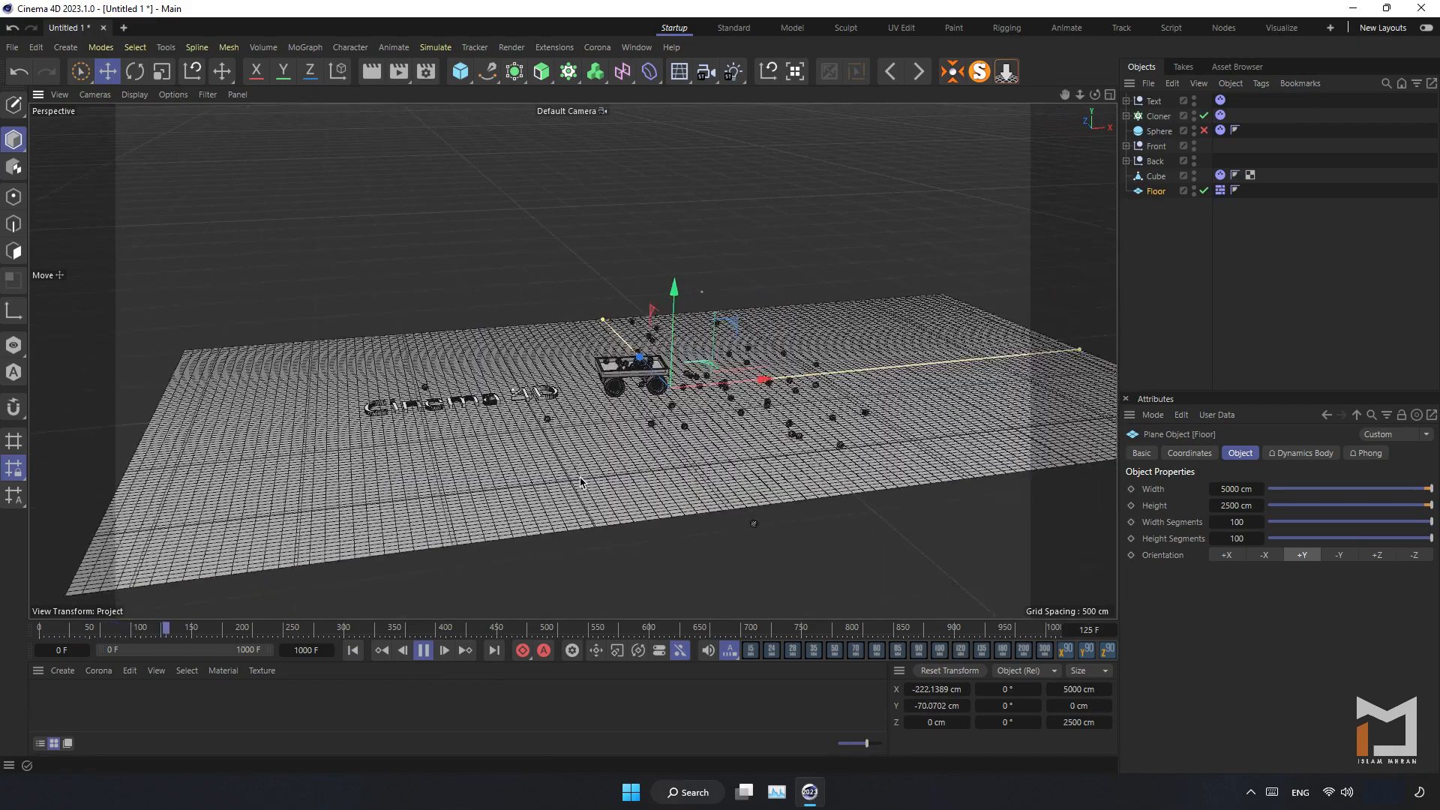